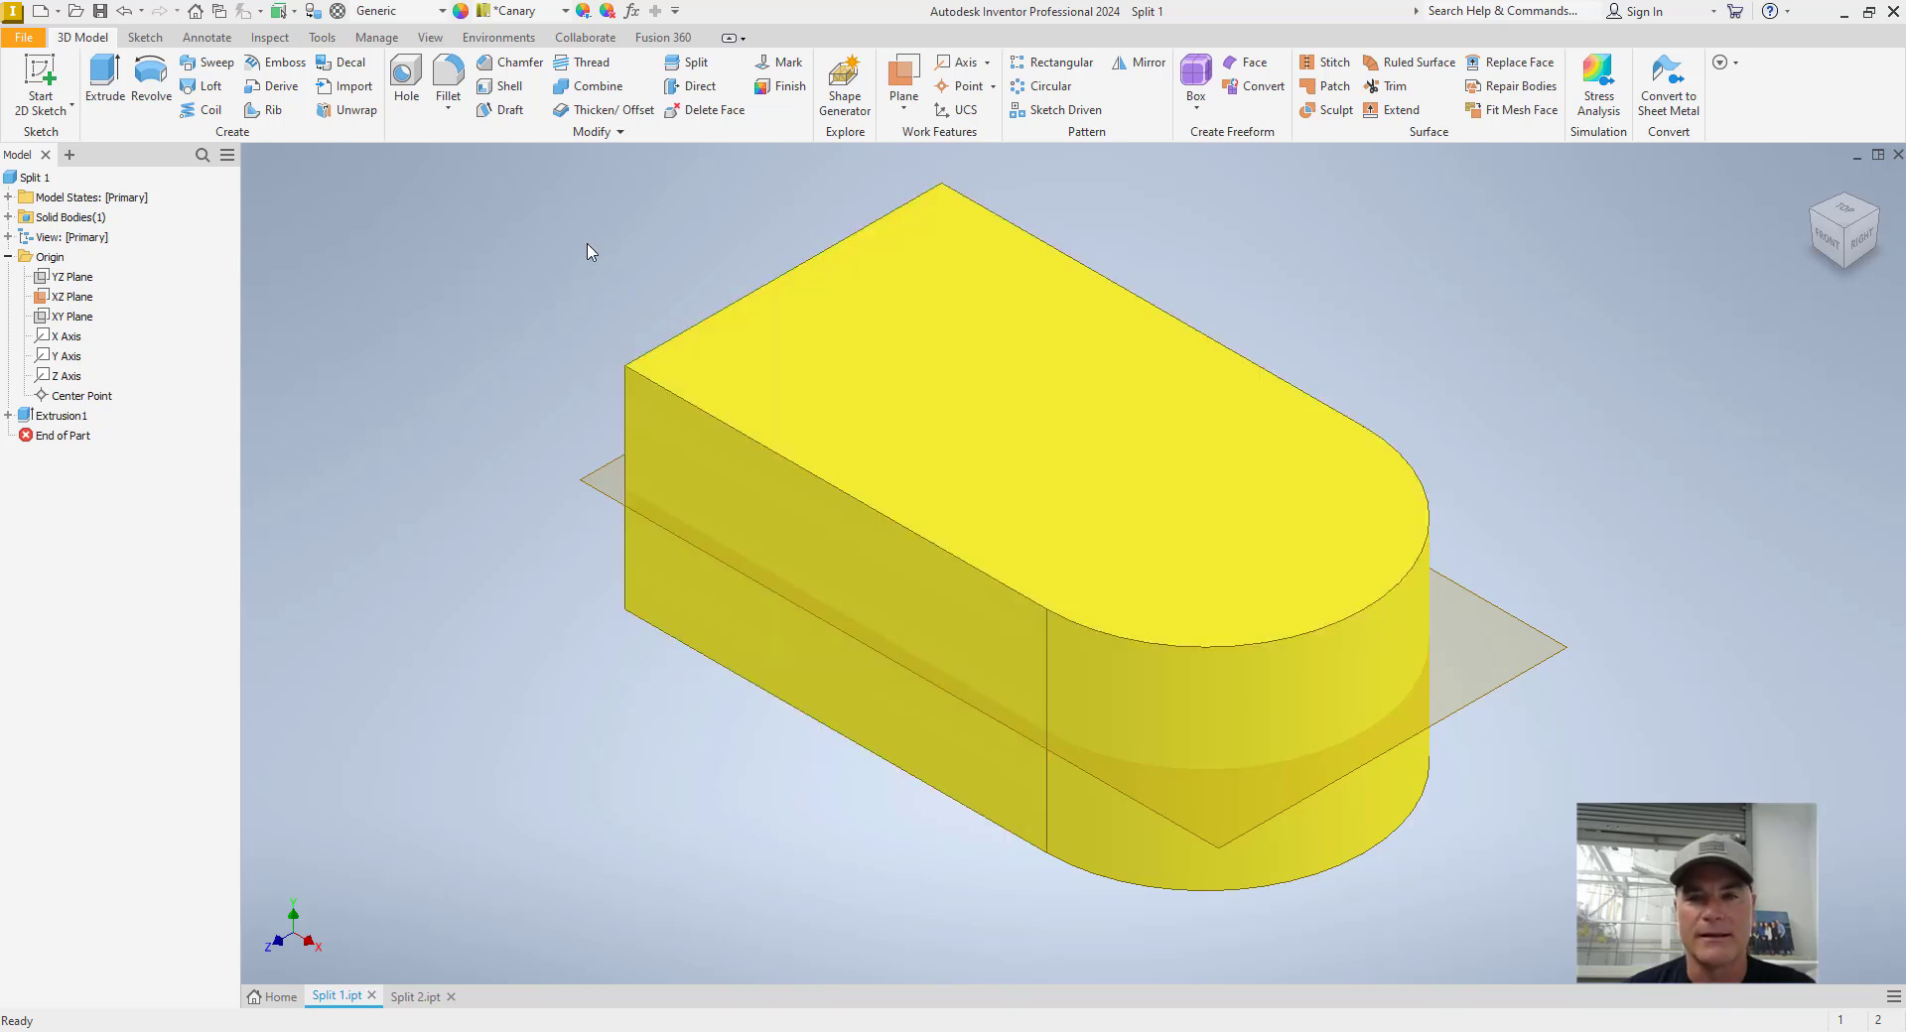
- Split the four side faces of the rounded block with the XZ Plane
left_click(695, 63)
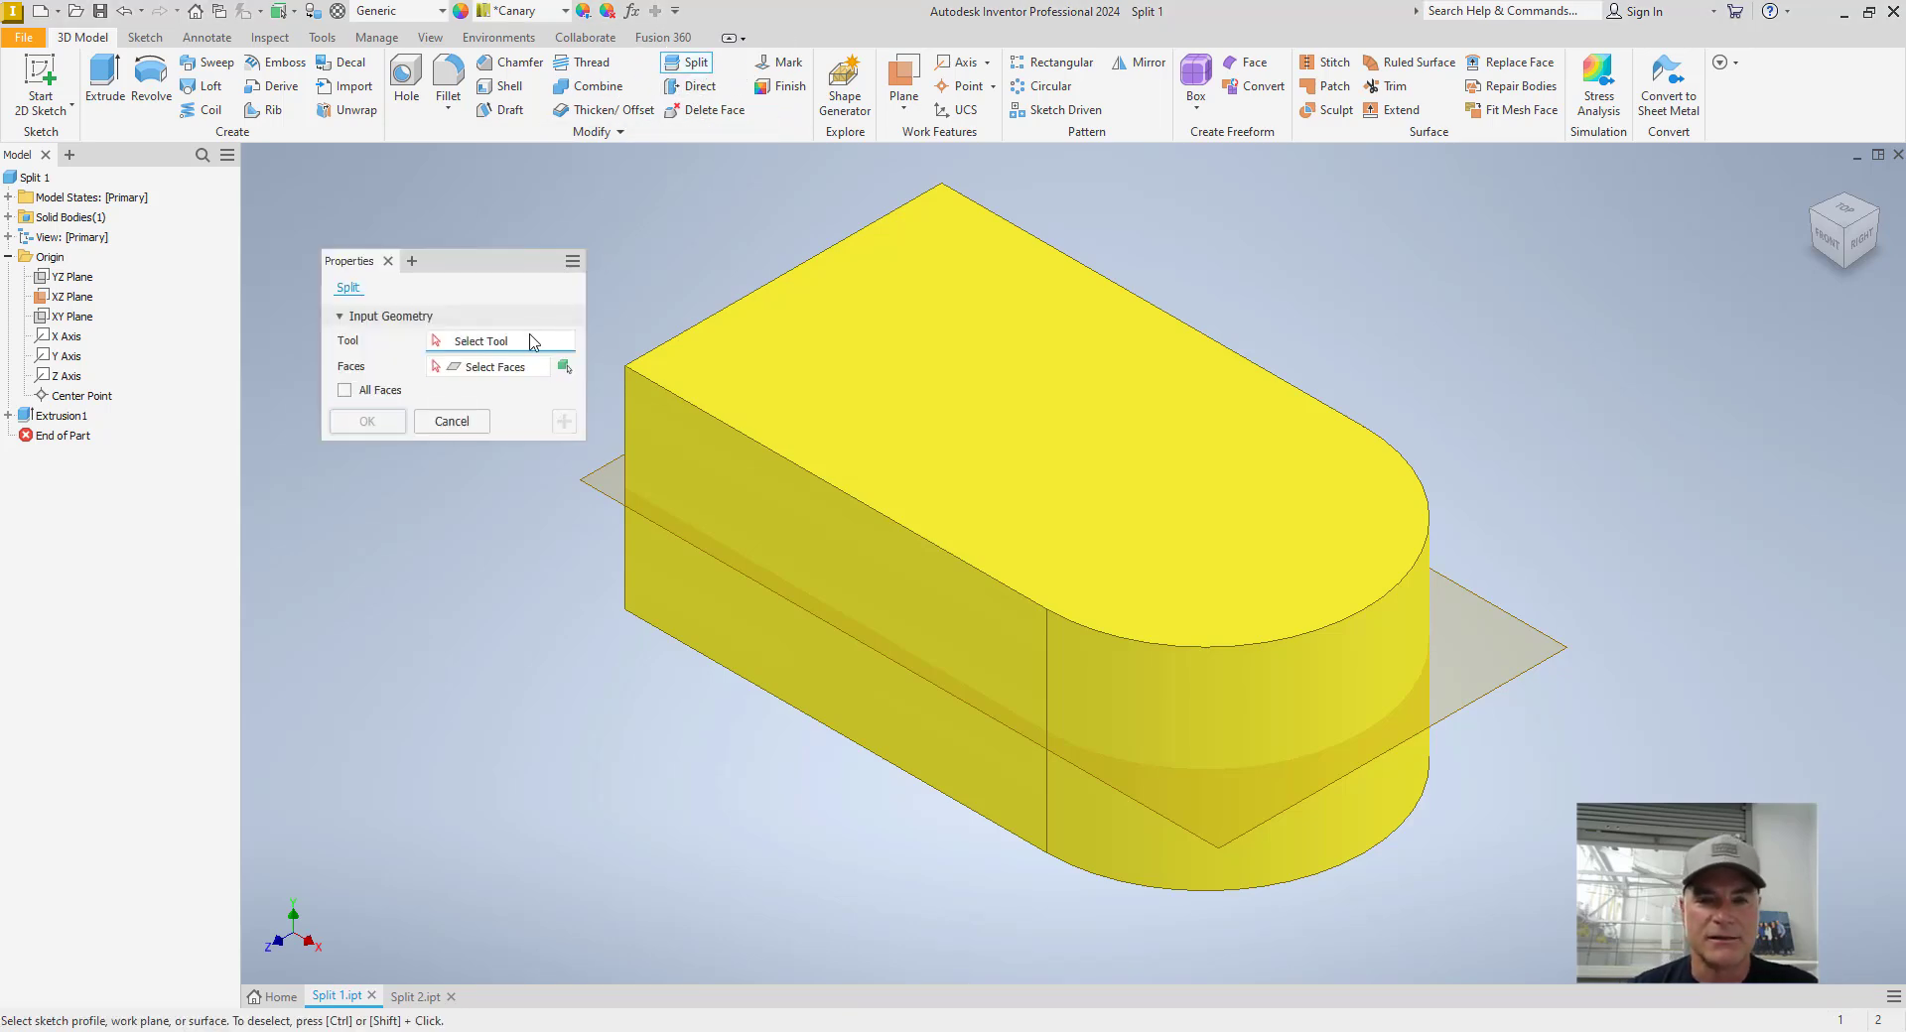
left_click(599, 496)
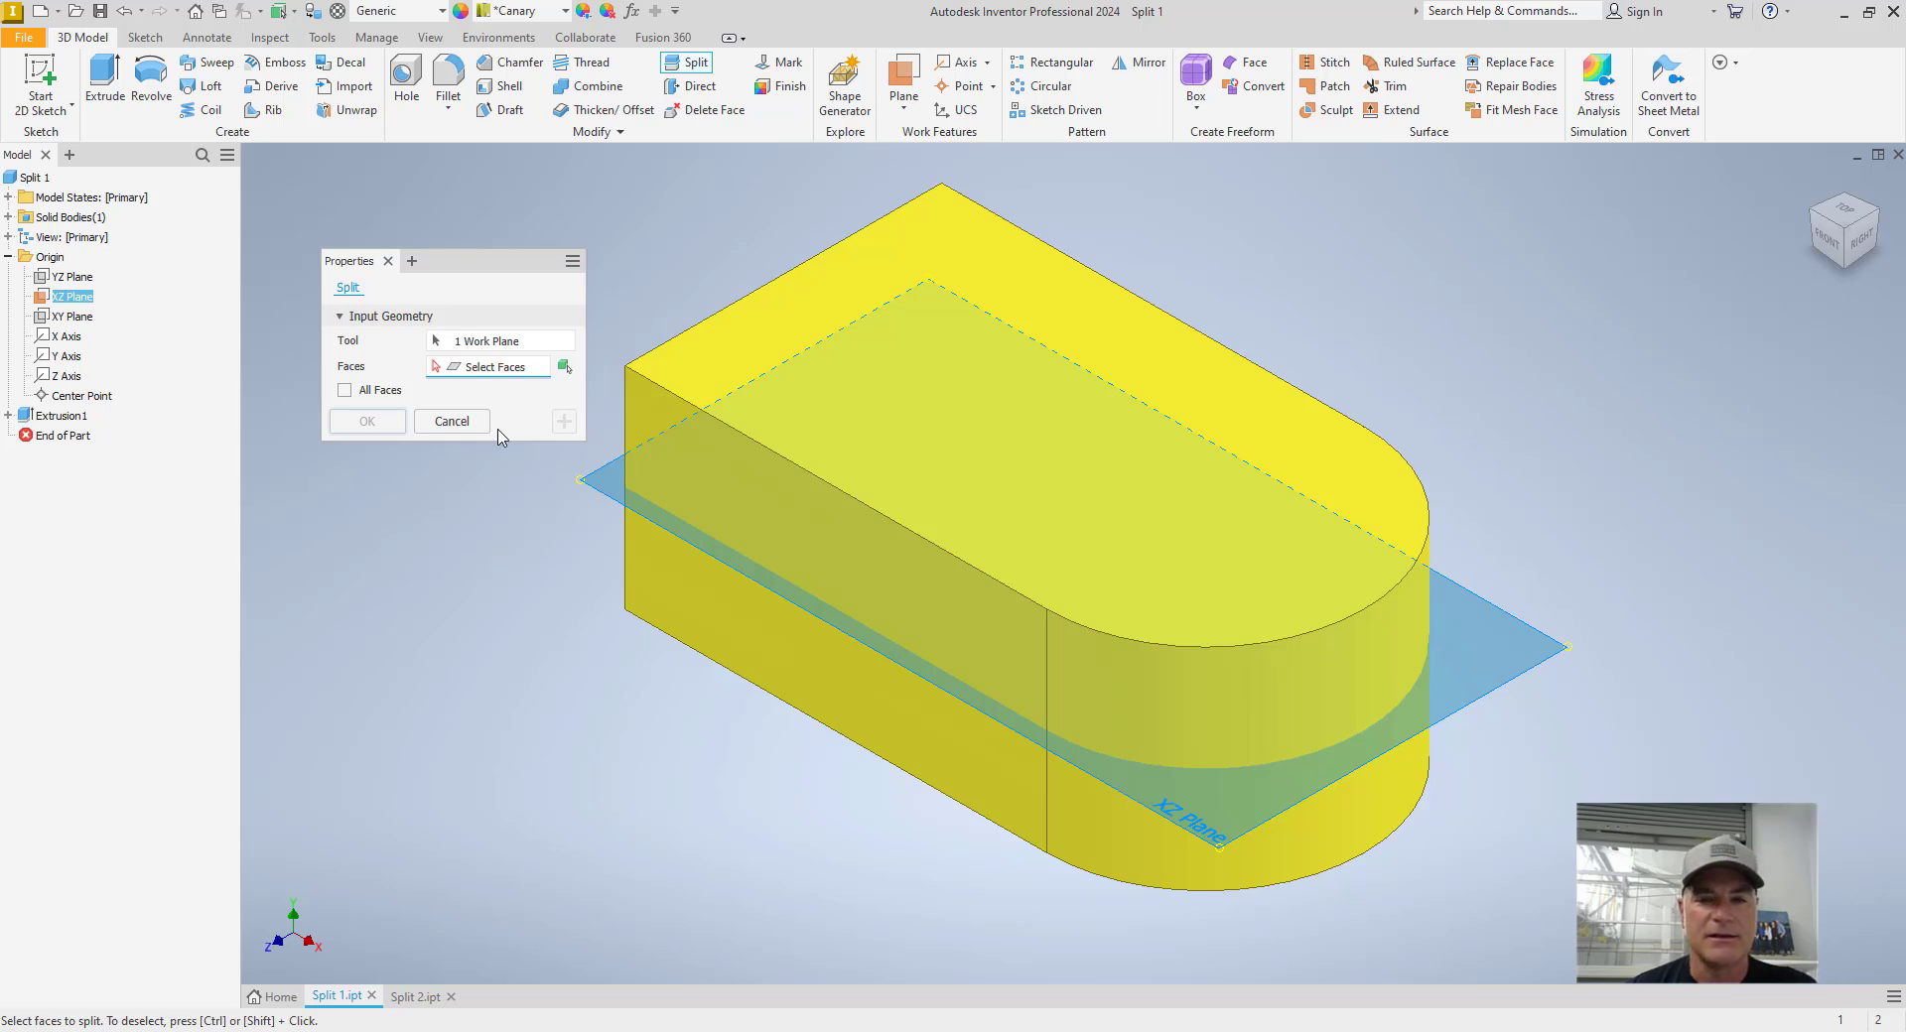
left_click(702, 490)
left_click(1075, 687)
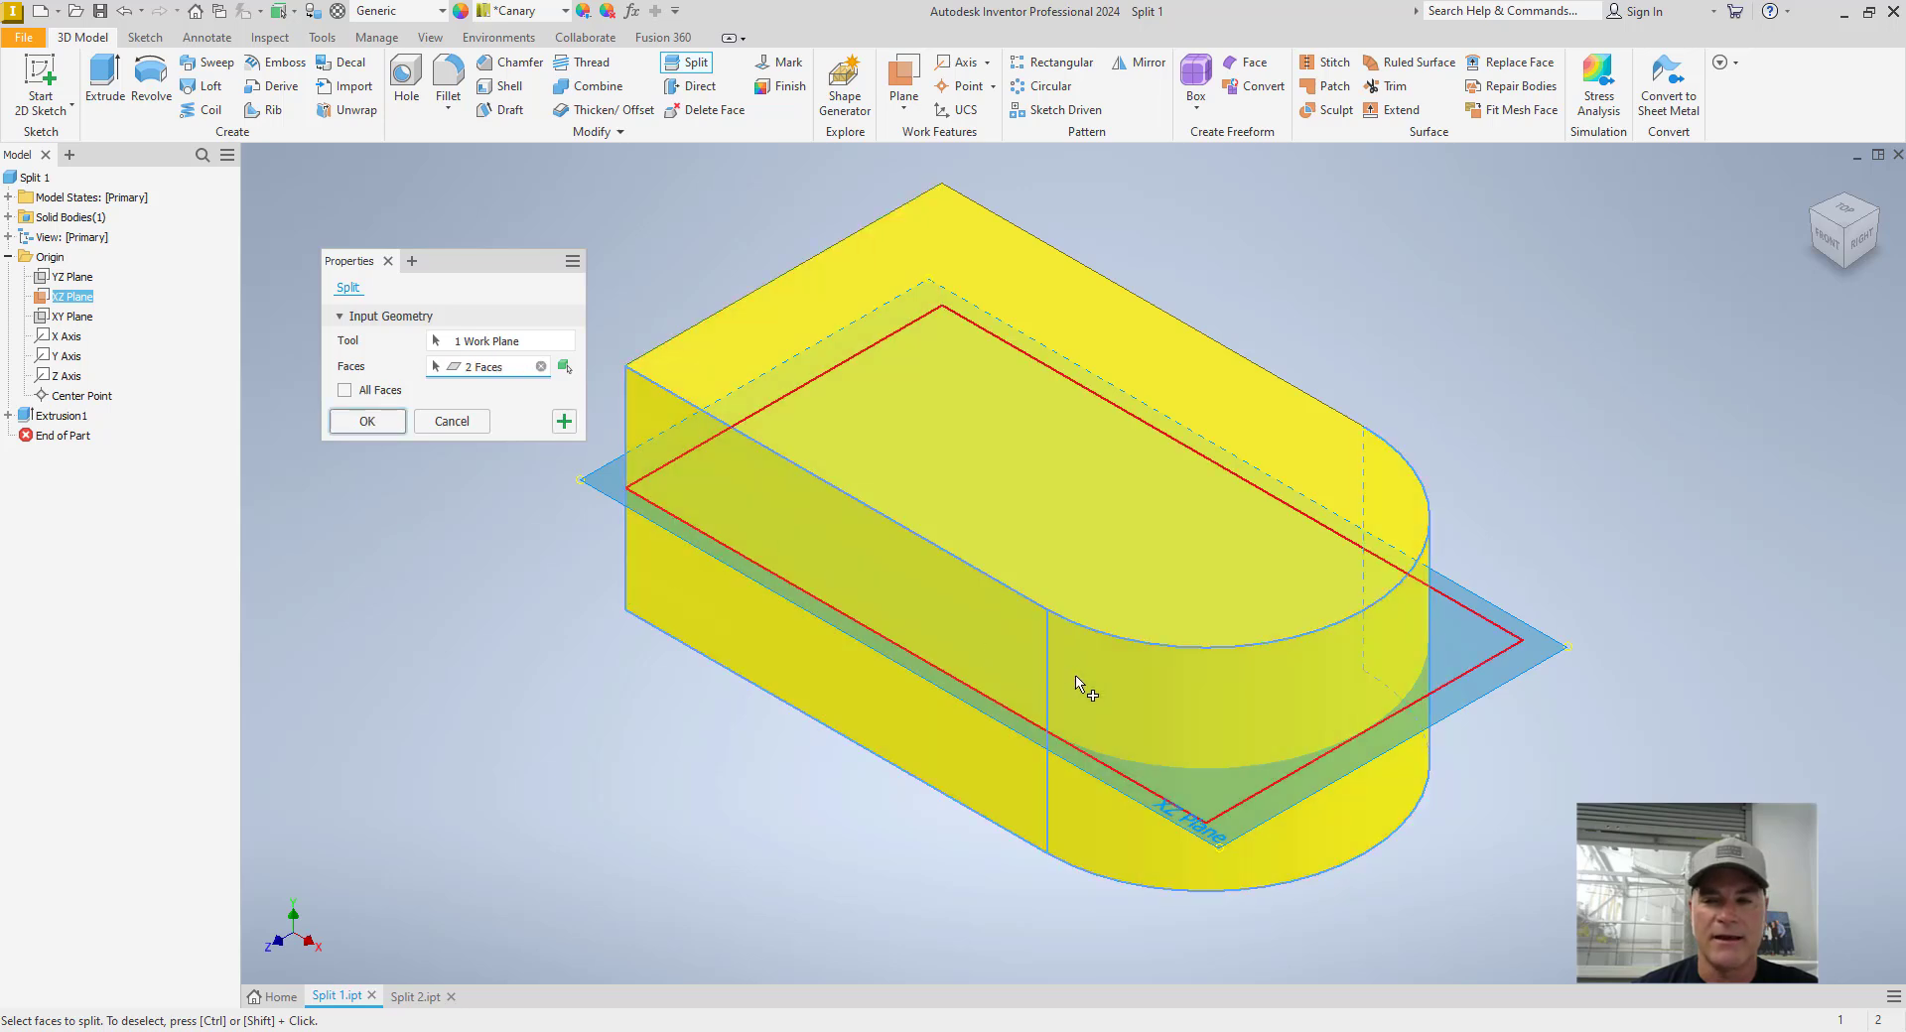
left_click(1196, 425)
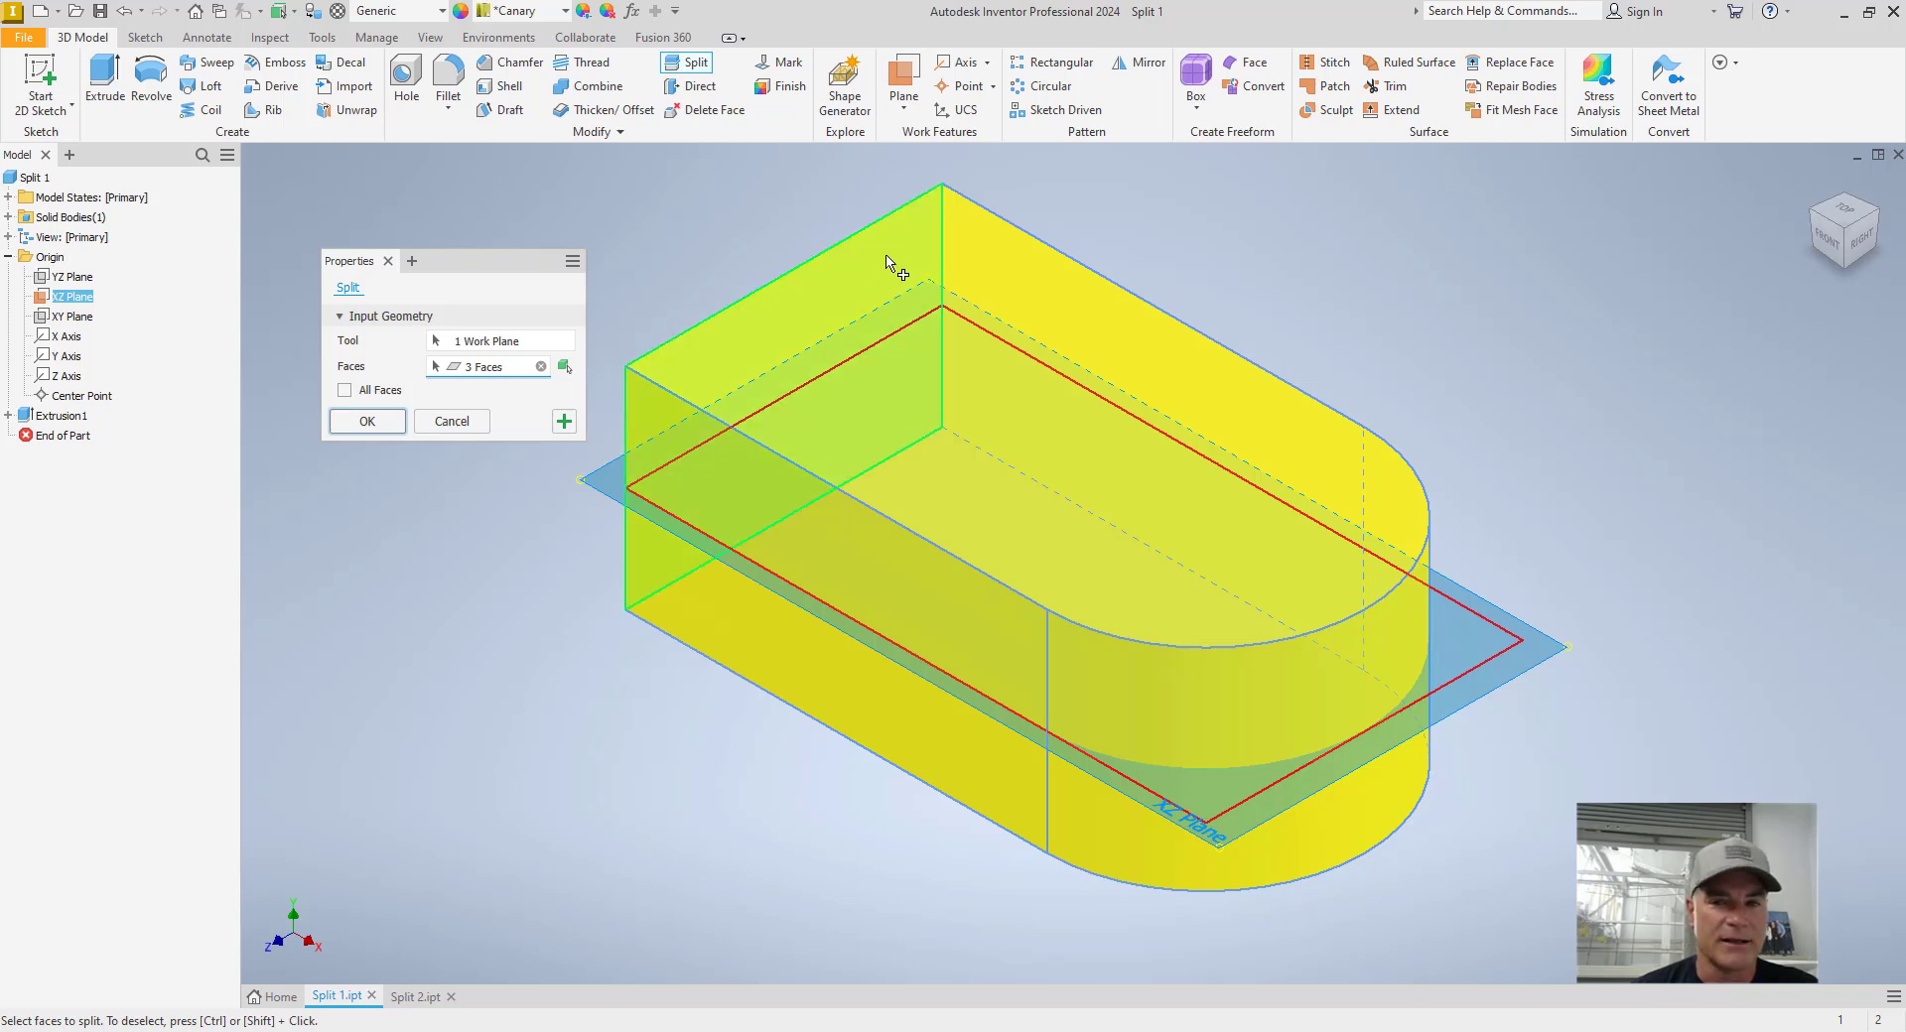
left_click(782, 296)
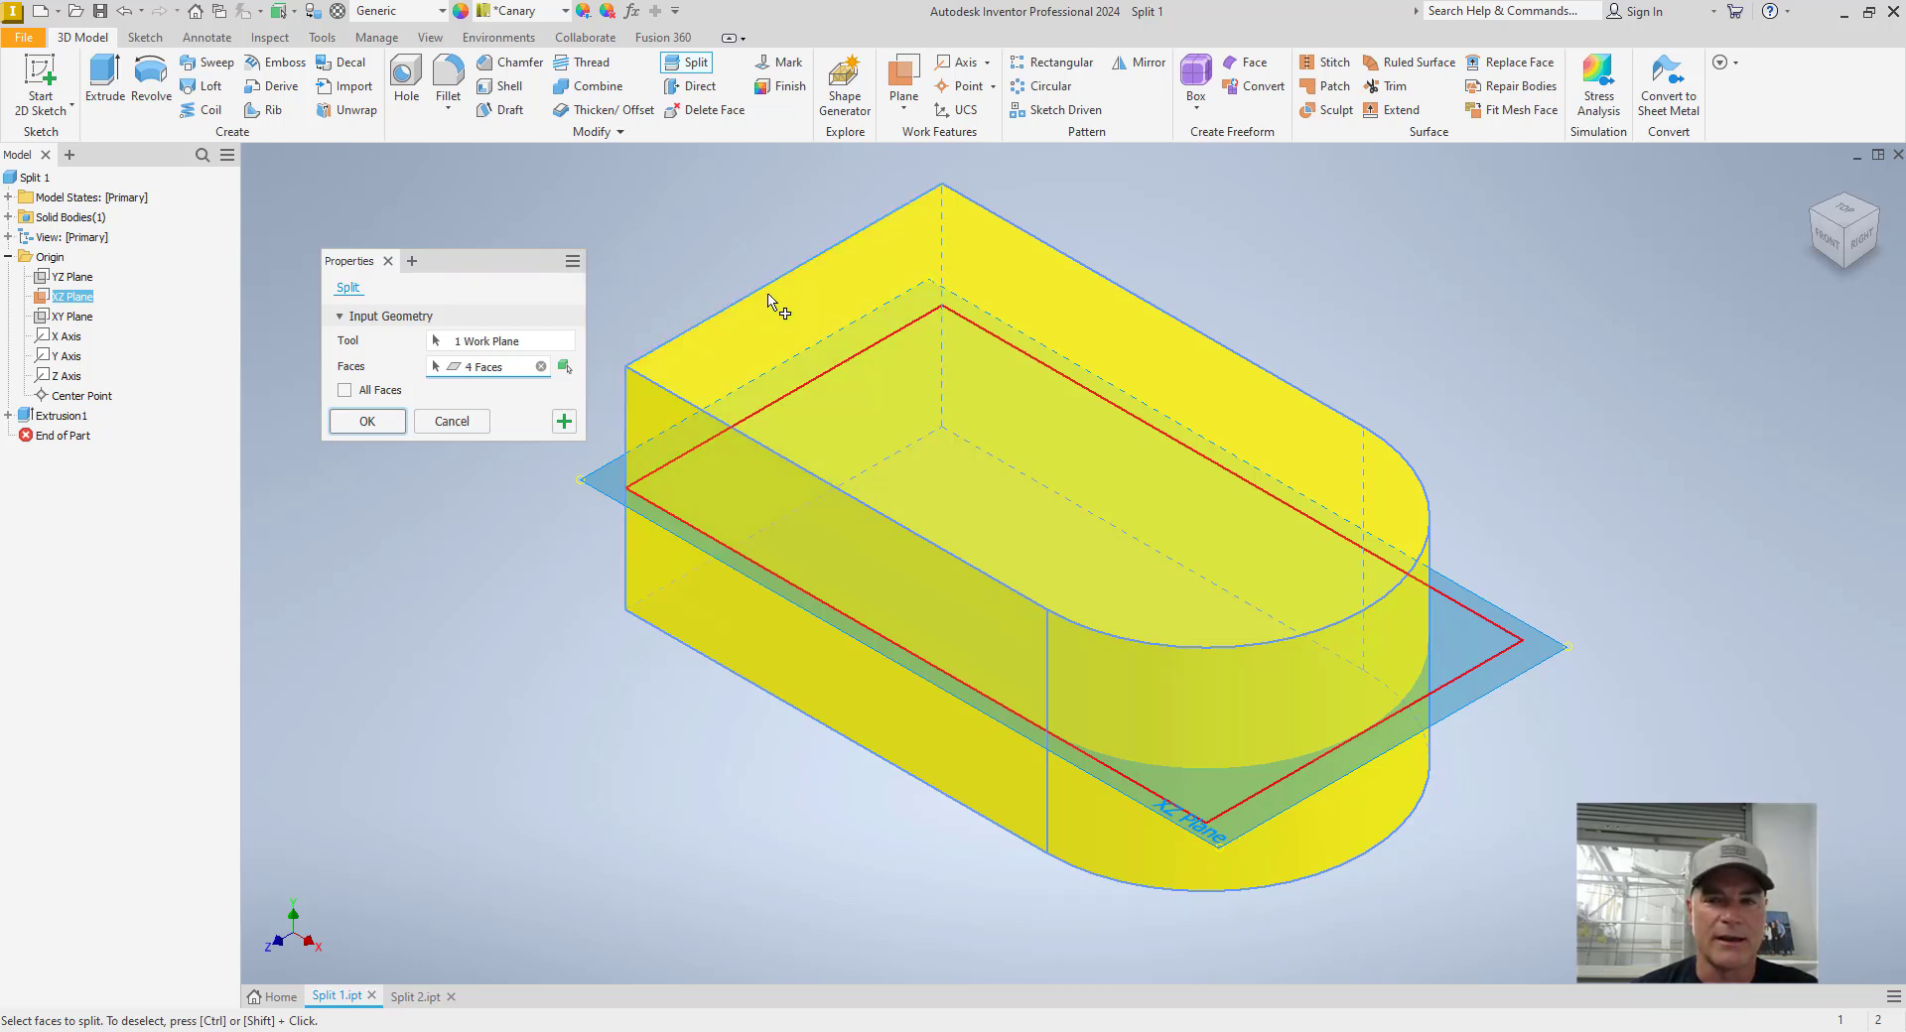
left_click(366, 422)
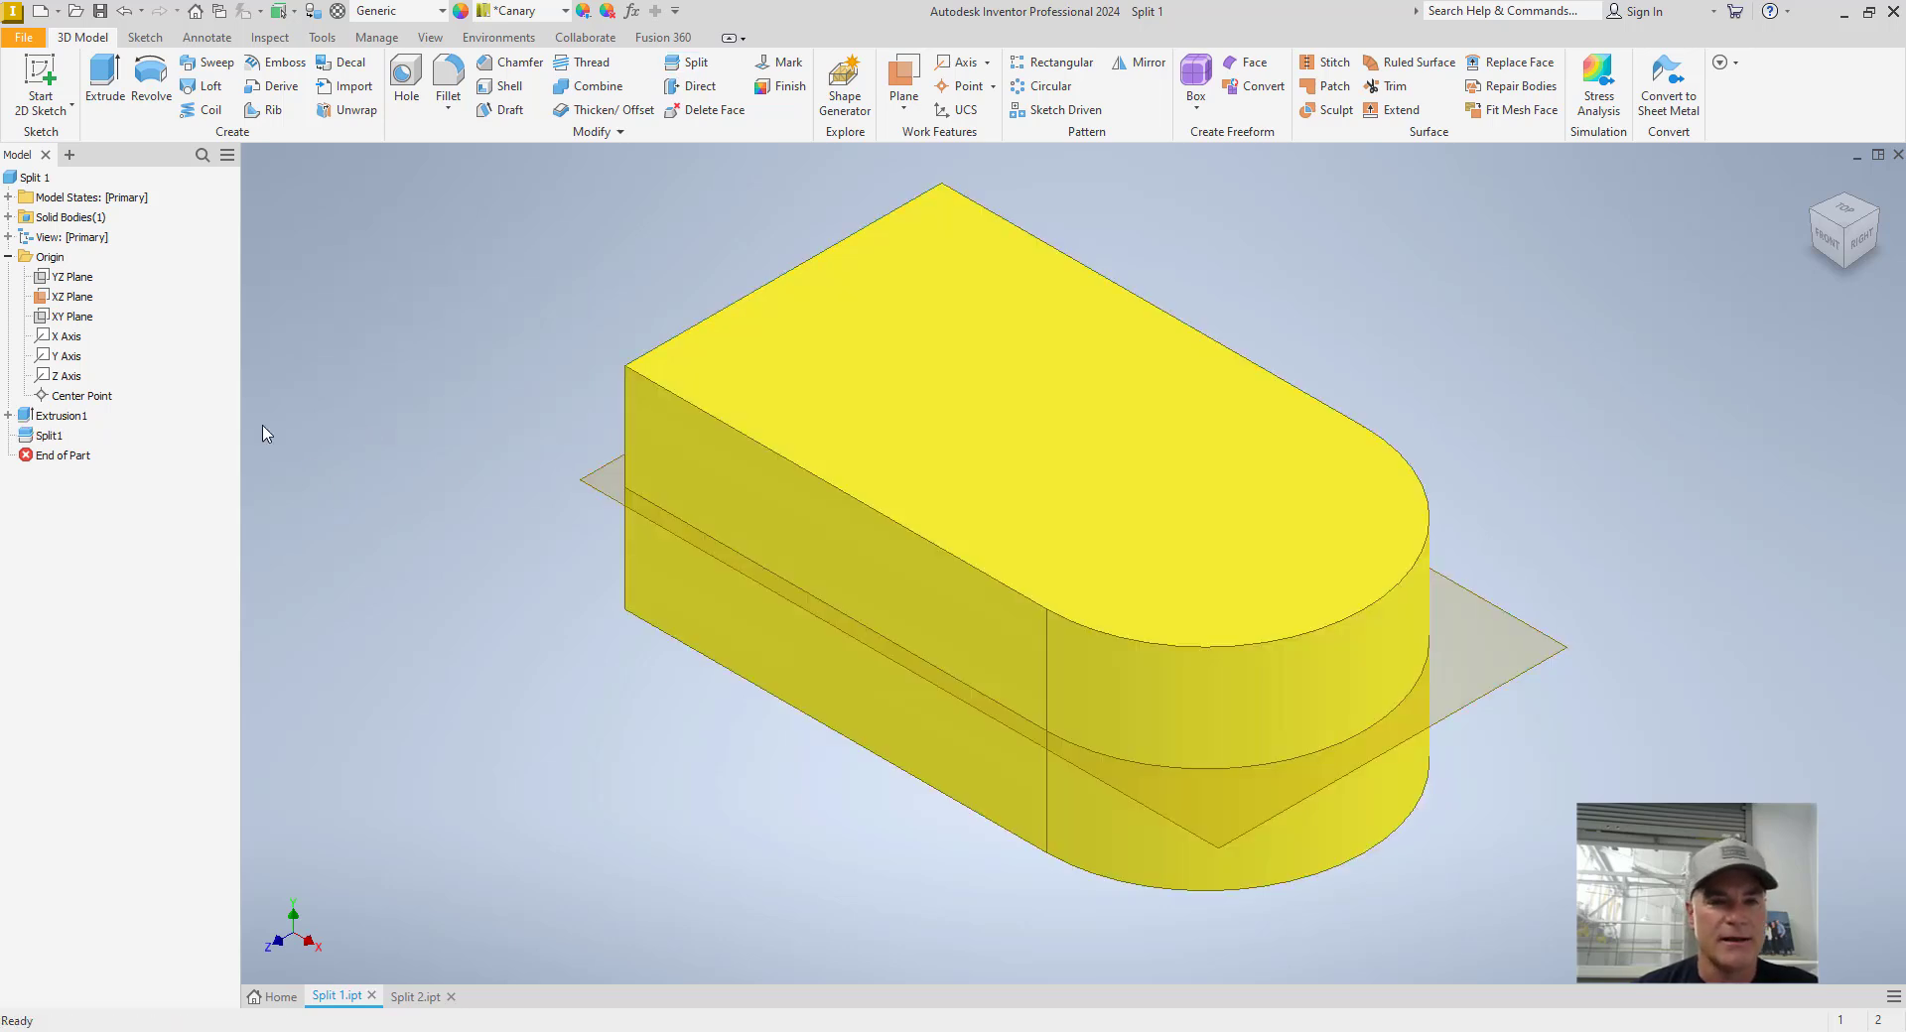
- Hide the XZ Plane, and undo both the hiding and the face split
right_click(86, 303)
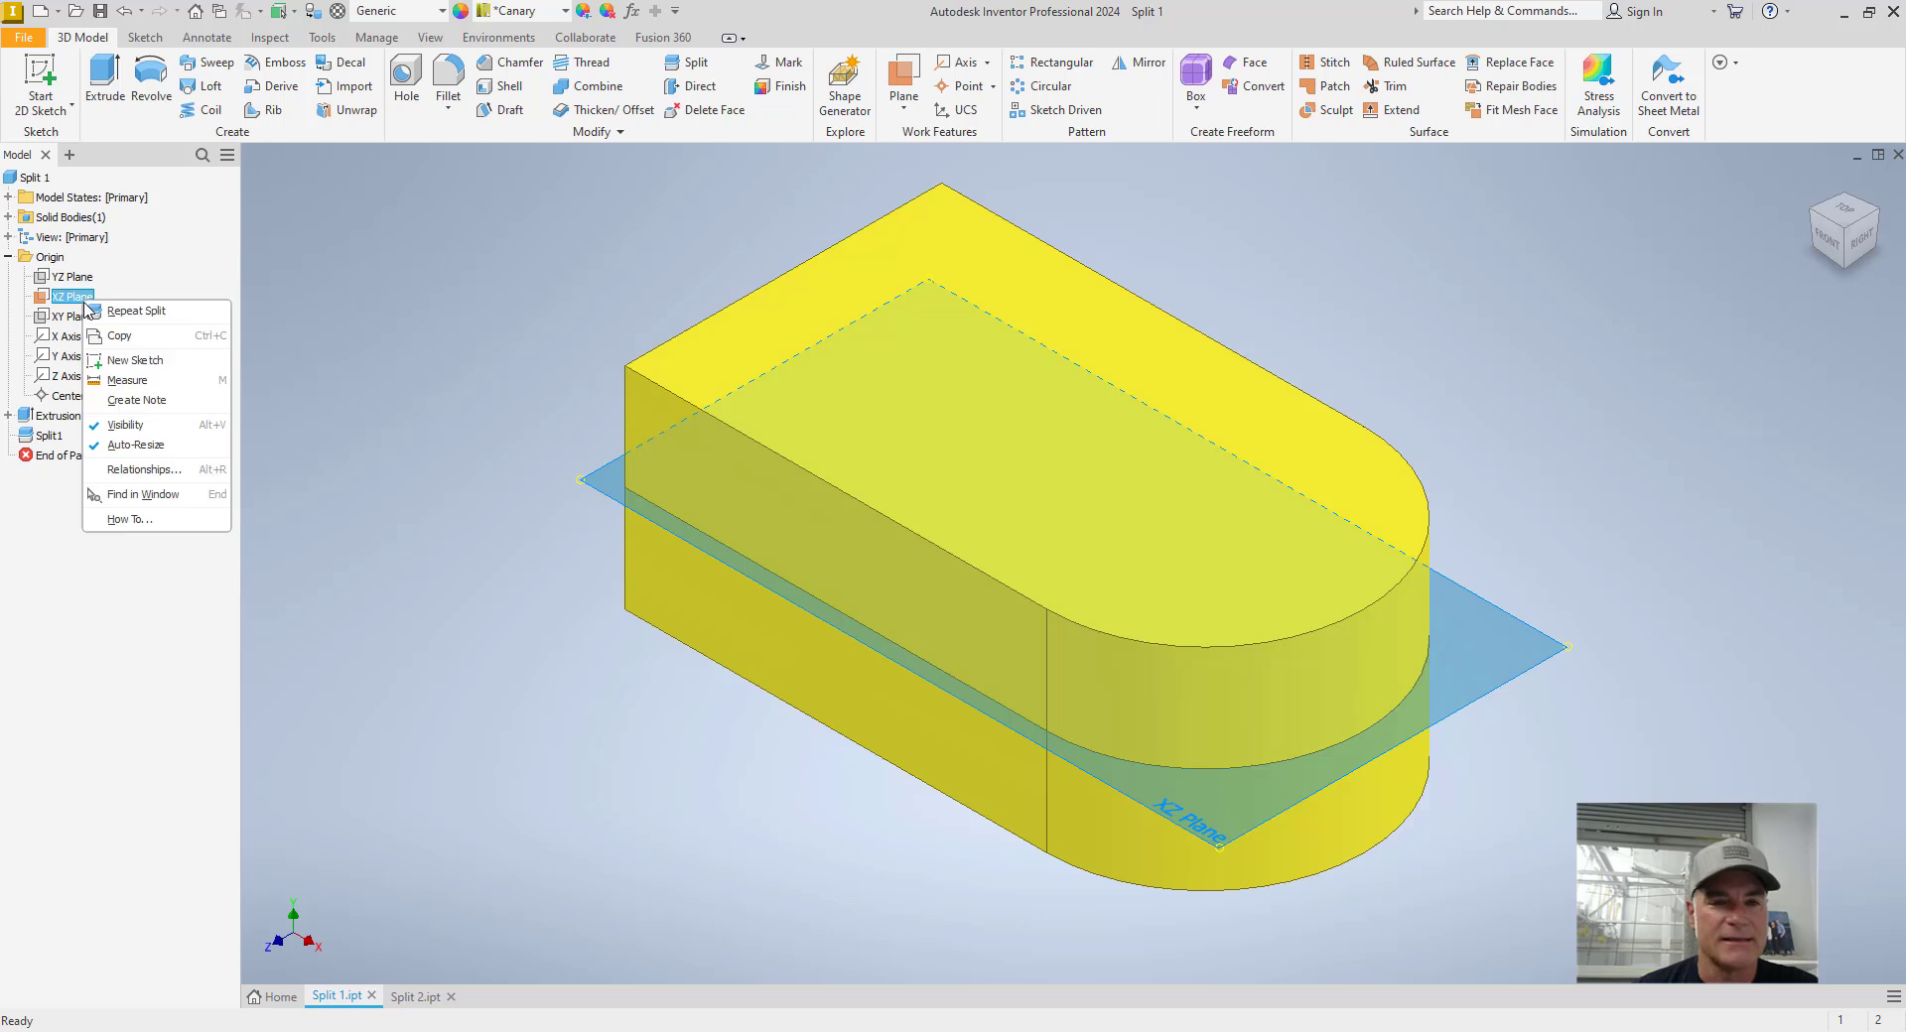
left_click(126, 425)
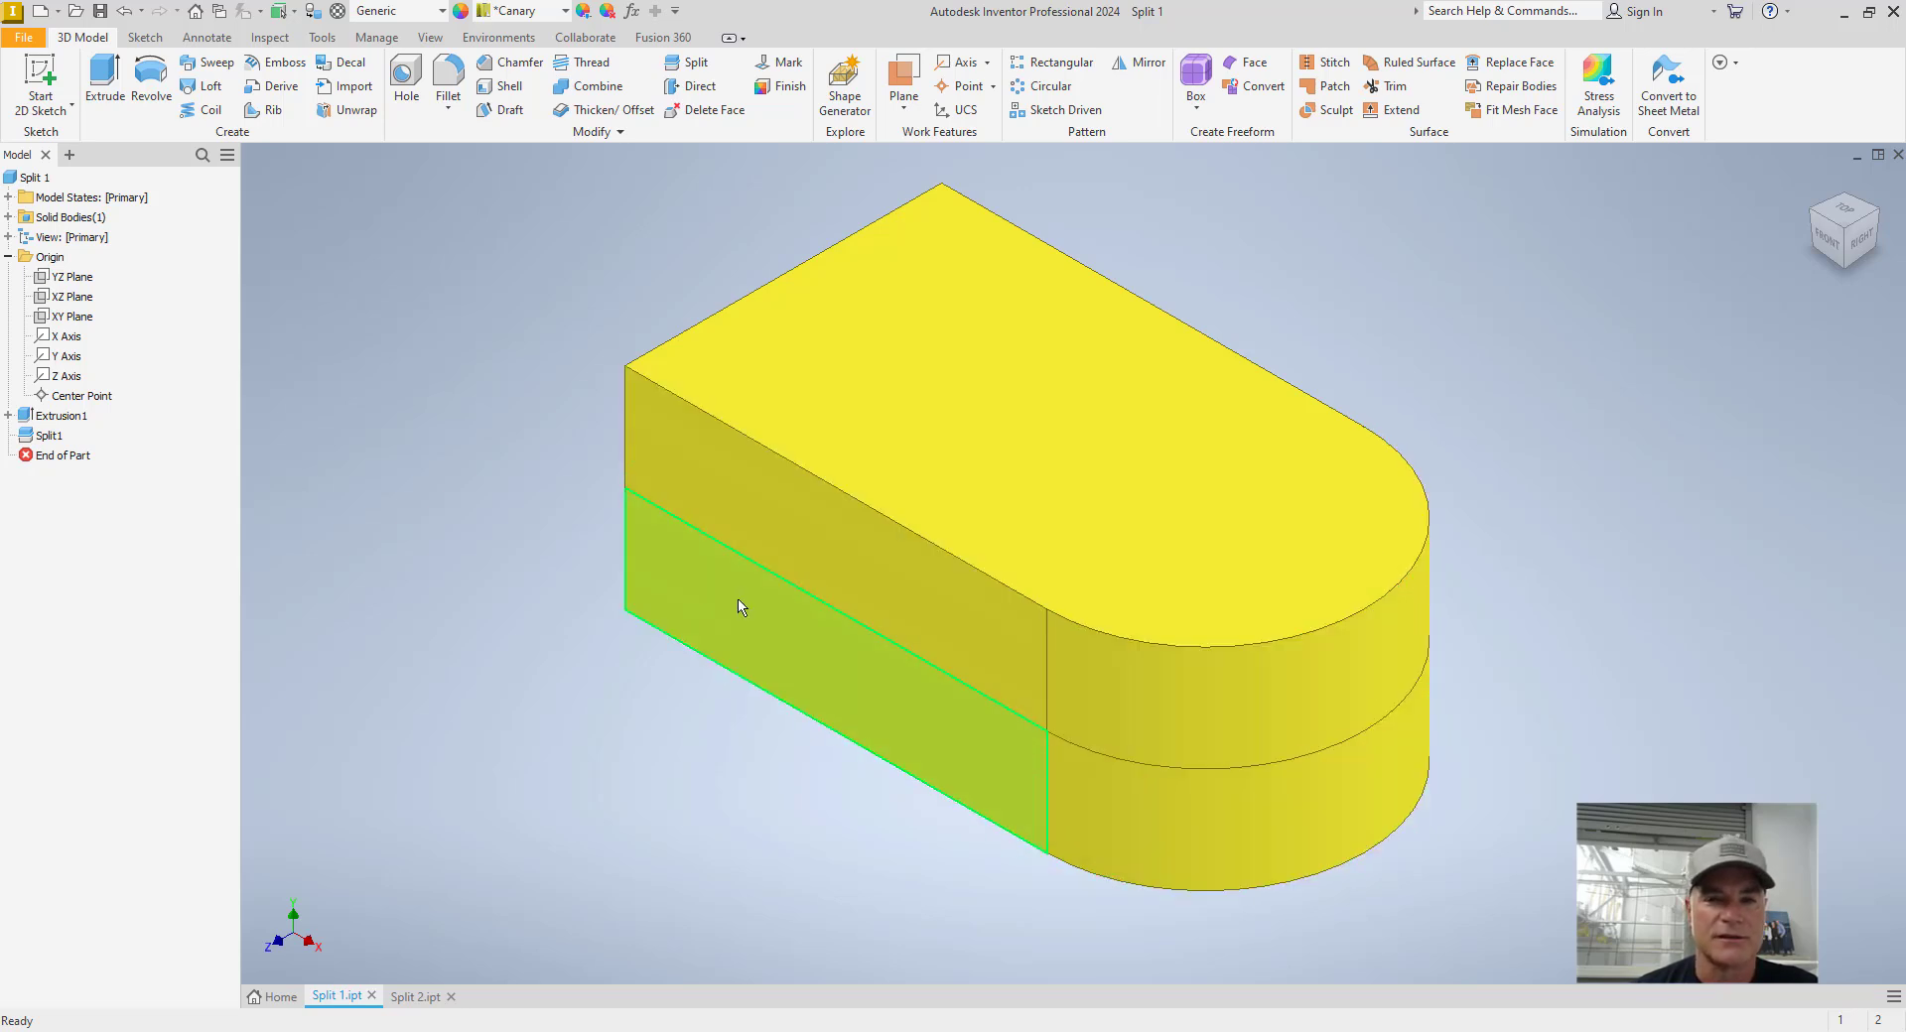
right_click(91, 302)
key("v")
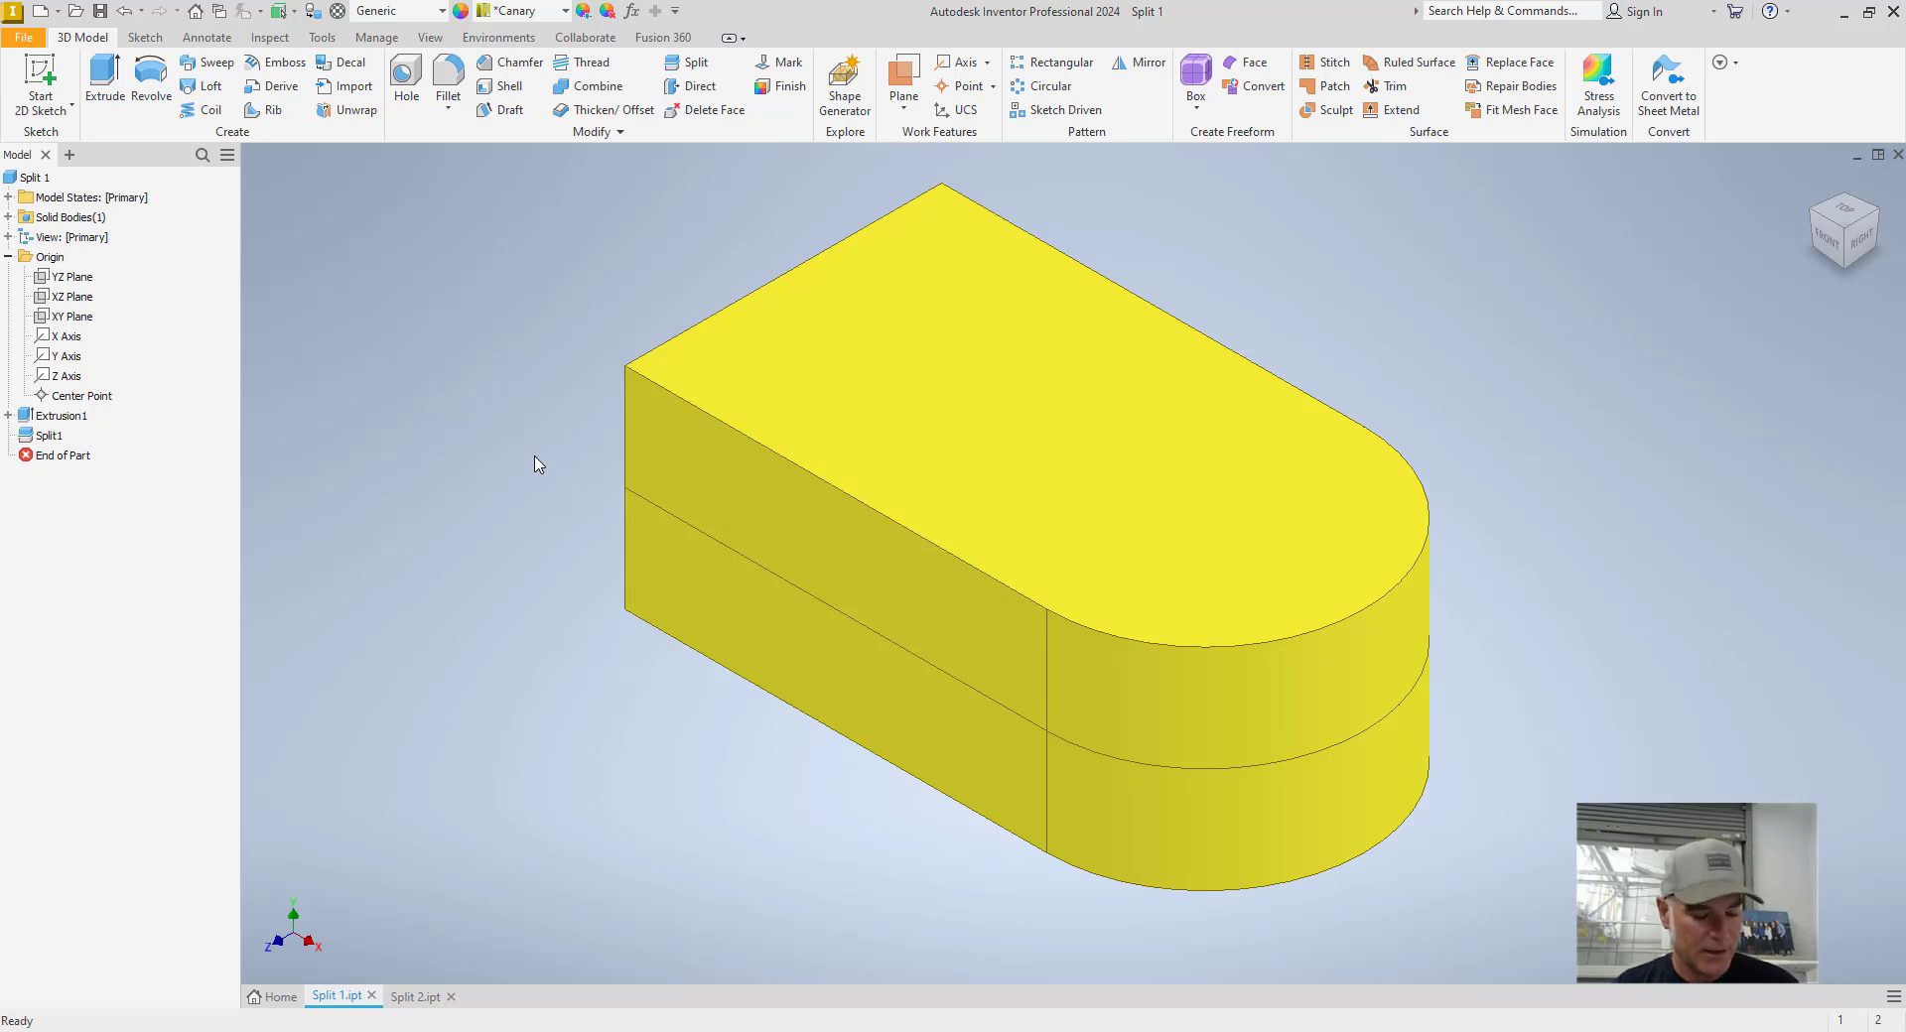
key("ctrl+z")
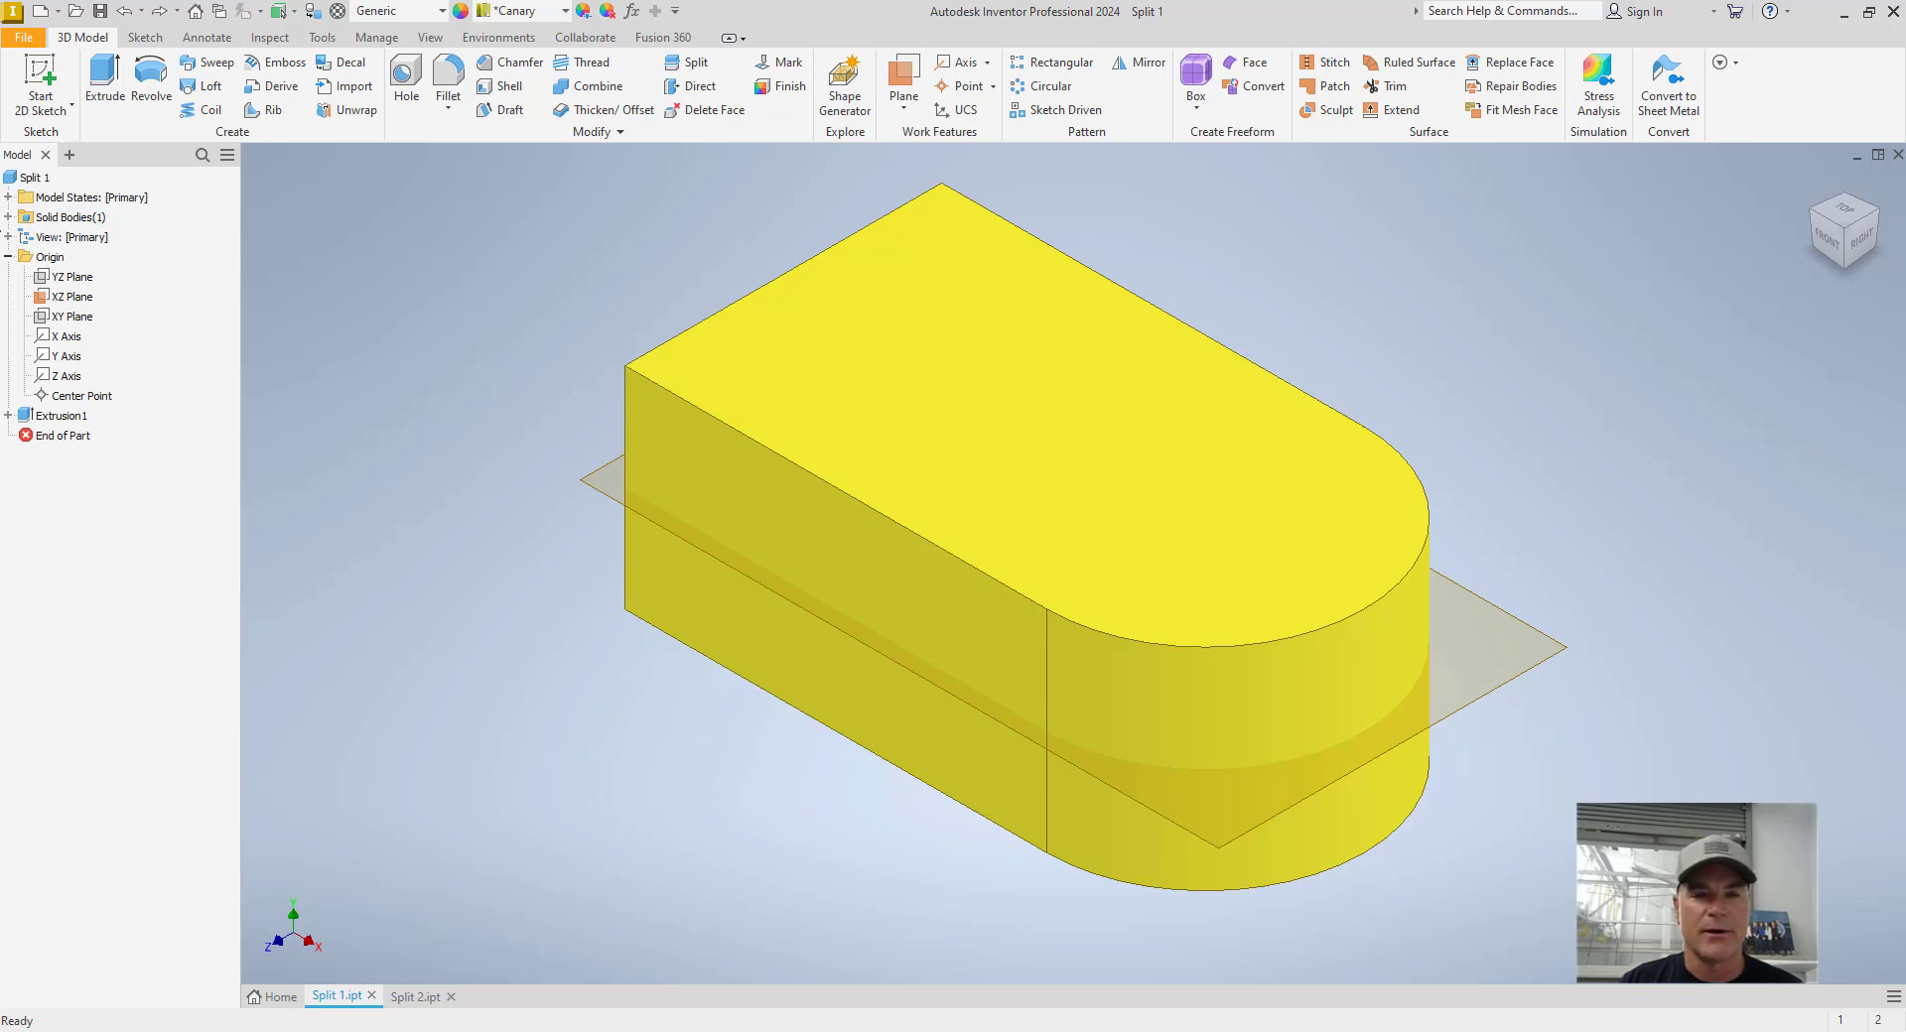
- Split the solid body into two bodies with the XZ Plane, keeping both sides, and hide the plane
left_click(8, 218)
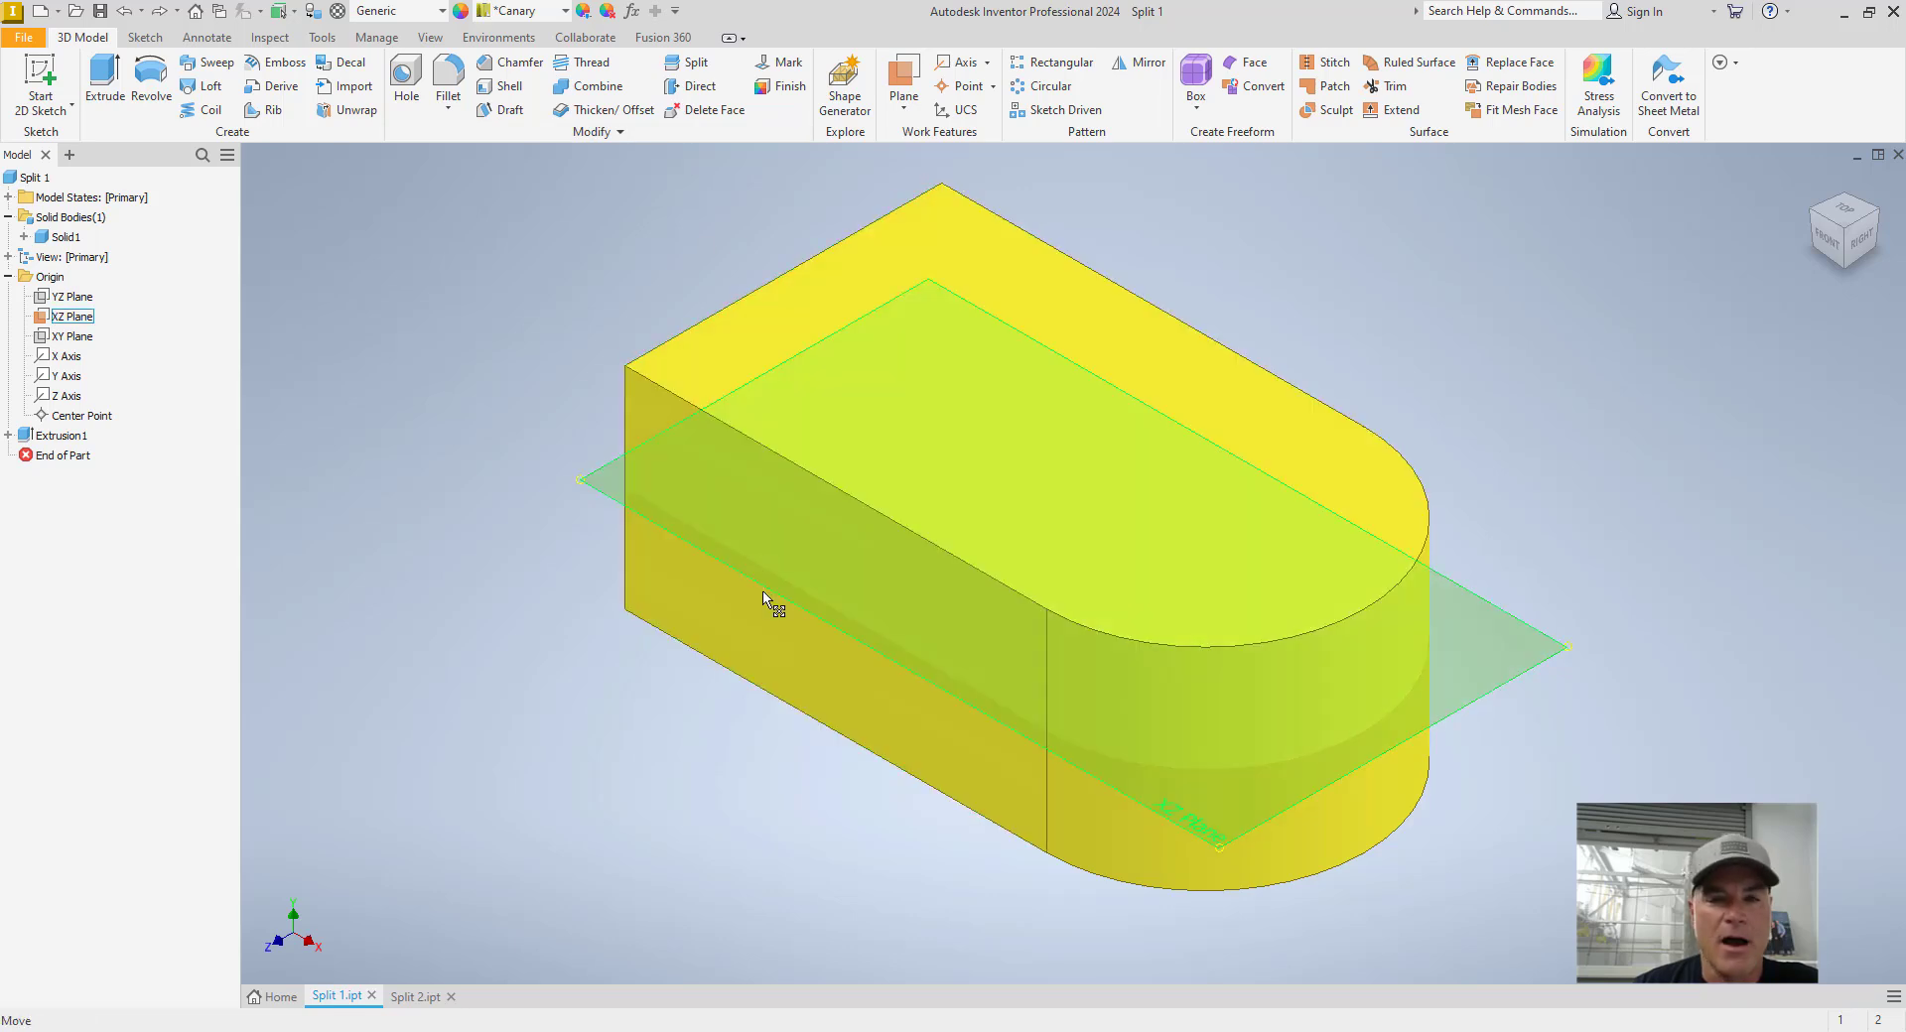
left_click(685, 70)
left_click(602, 499)
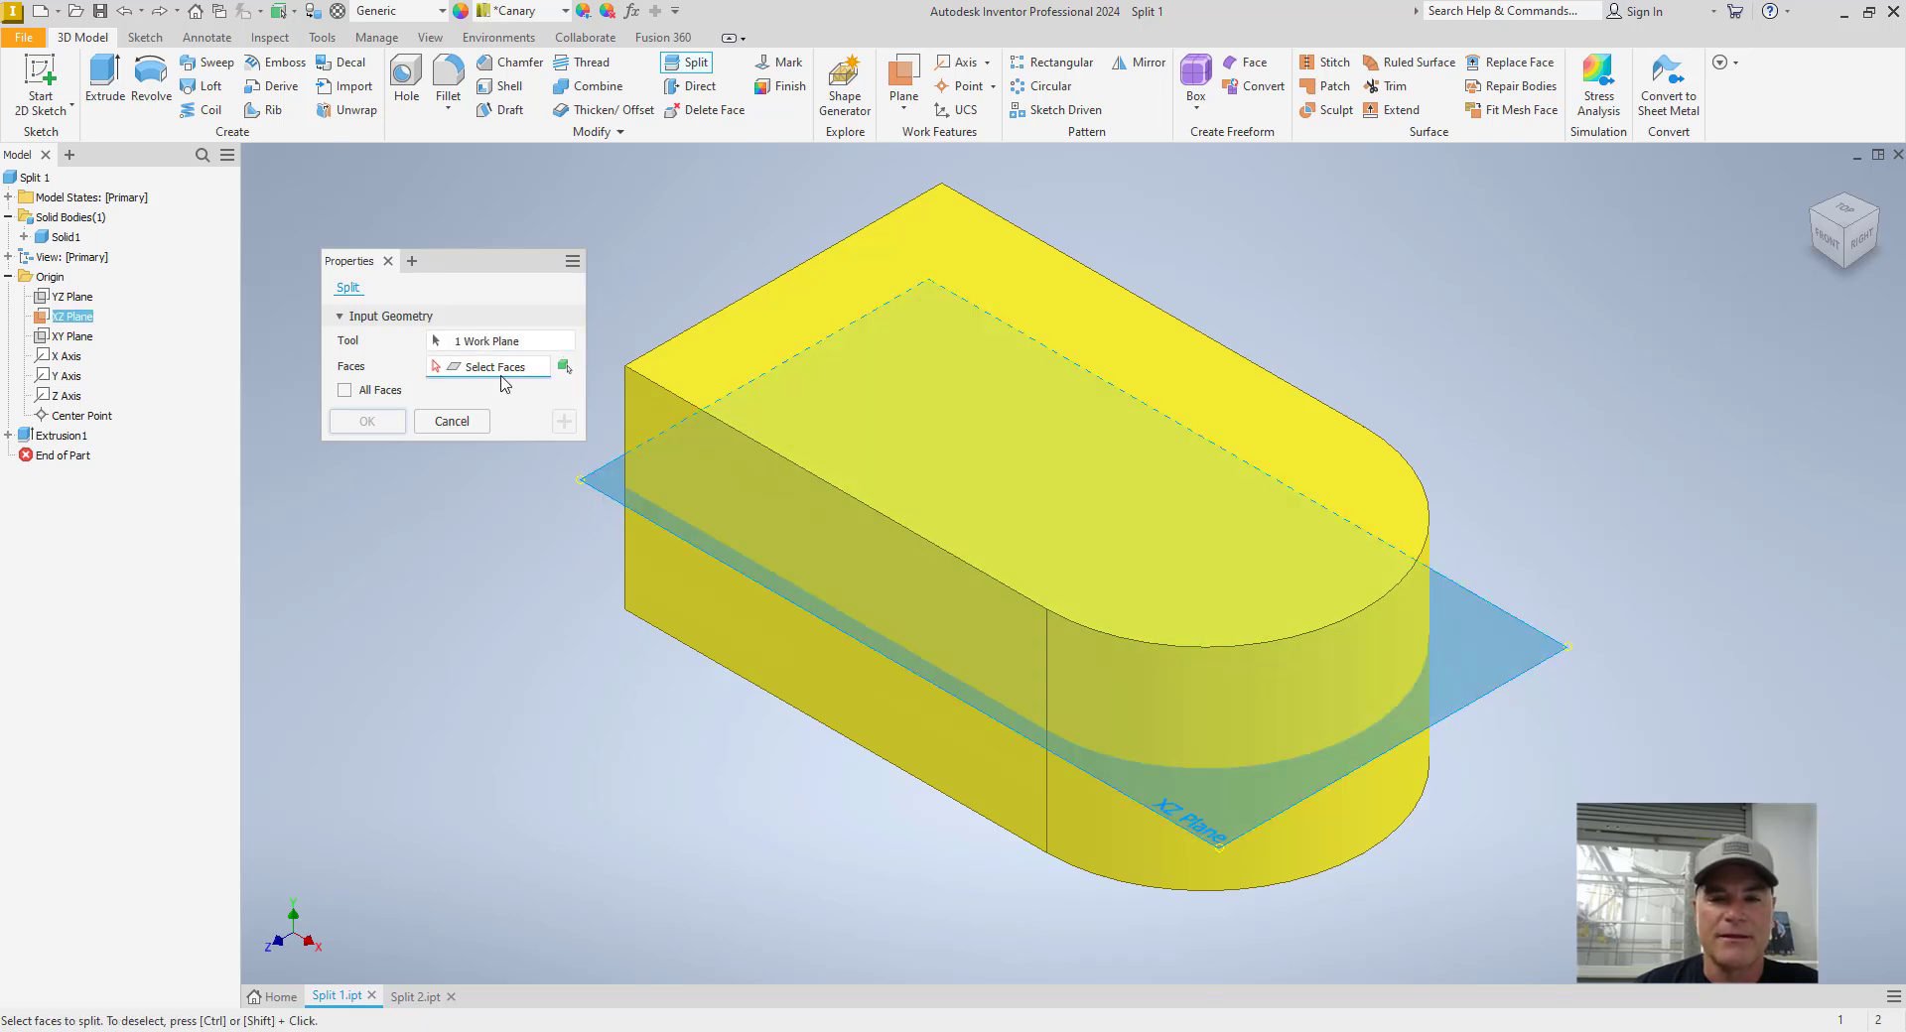
left_click(564, 367)
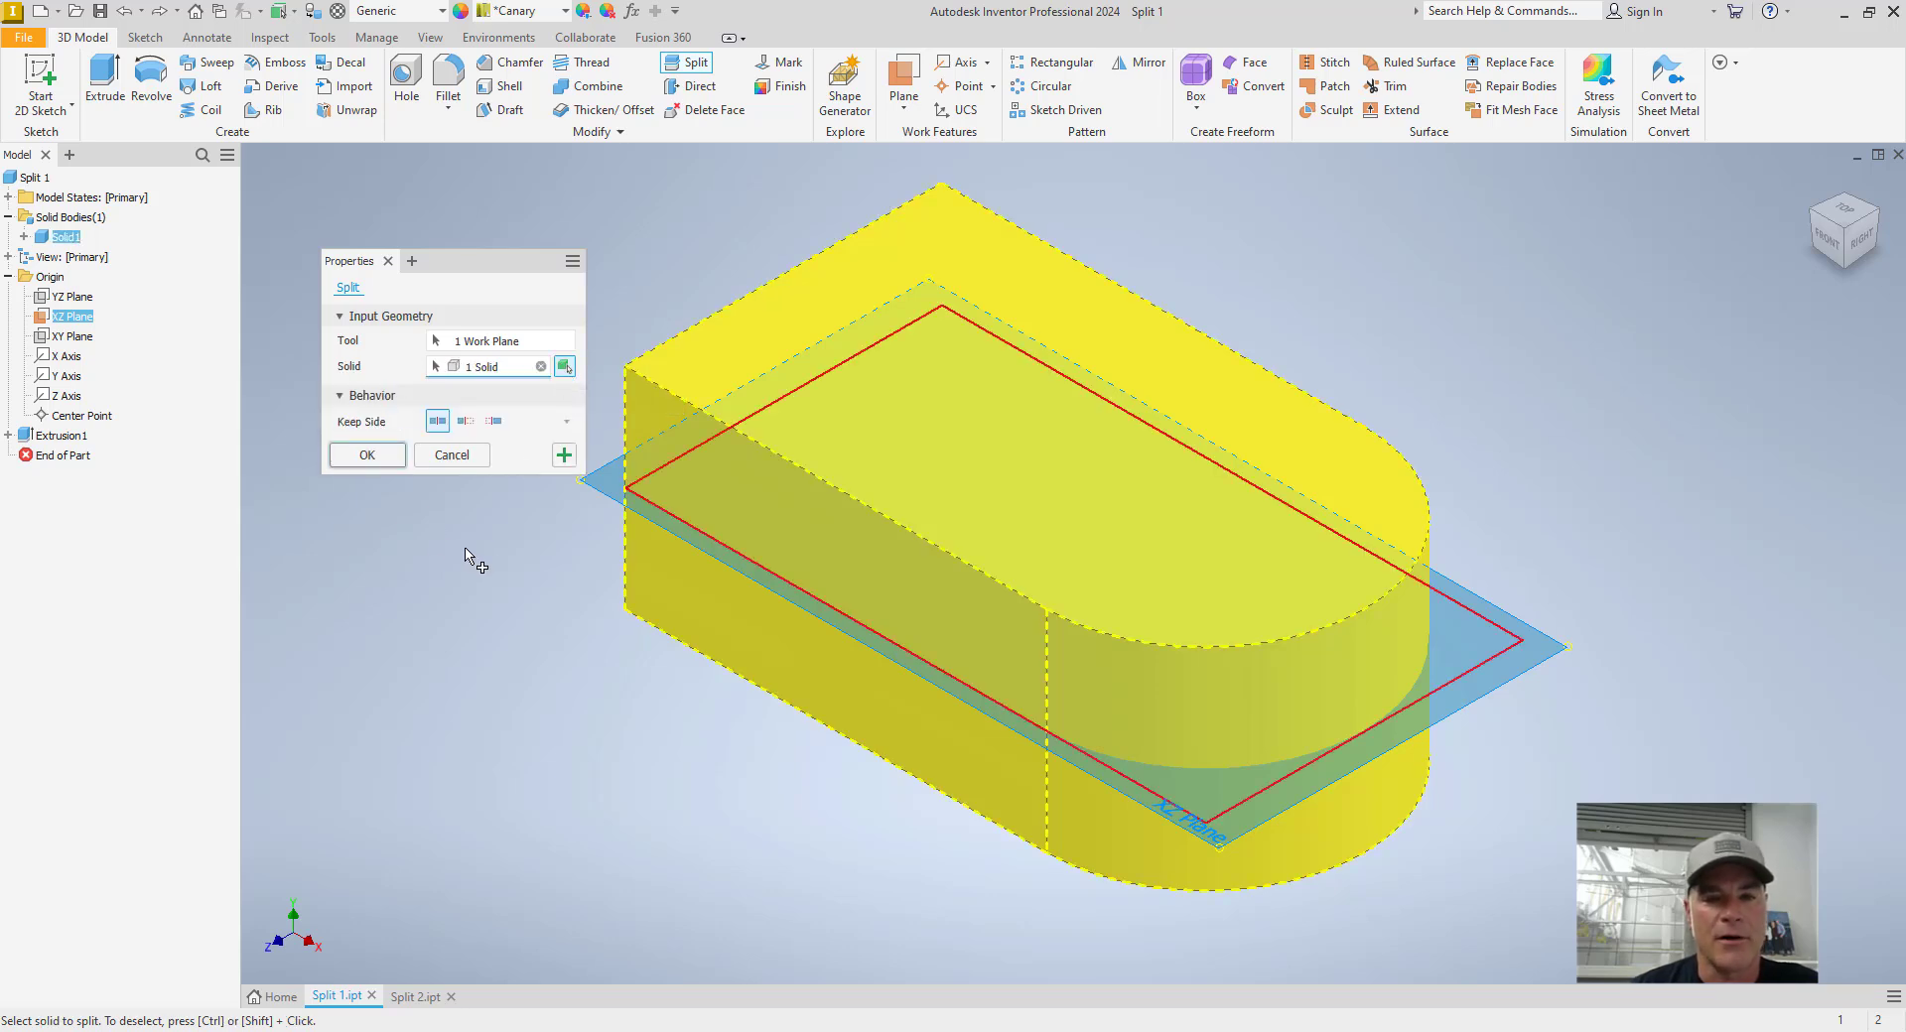
left_click(367, 455)
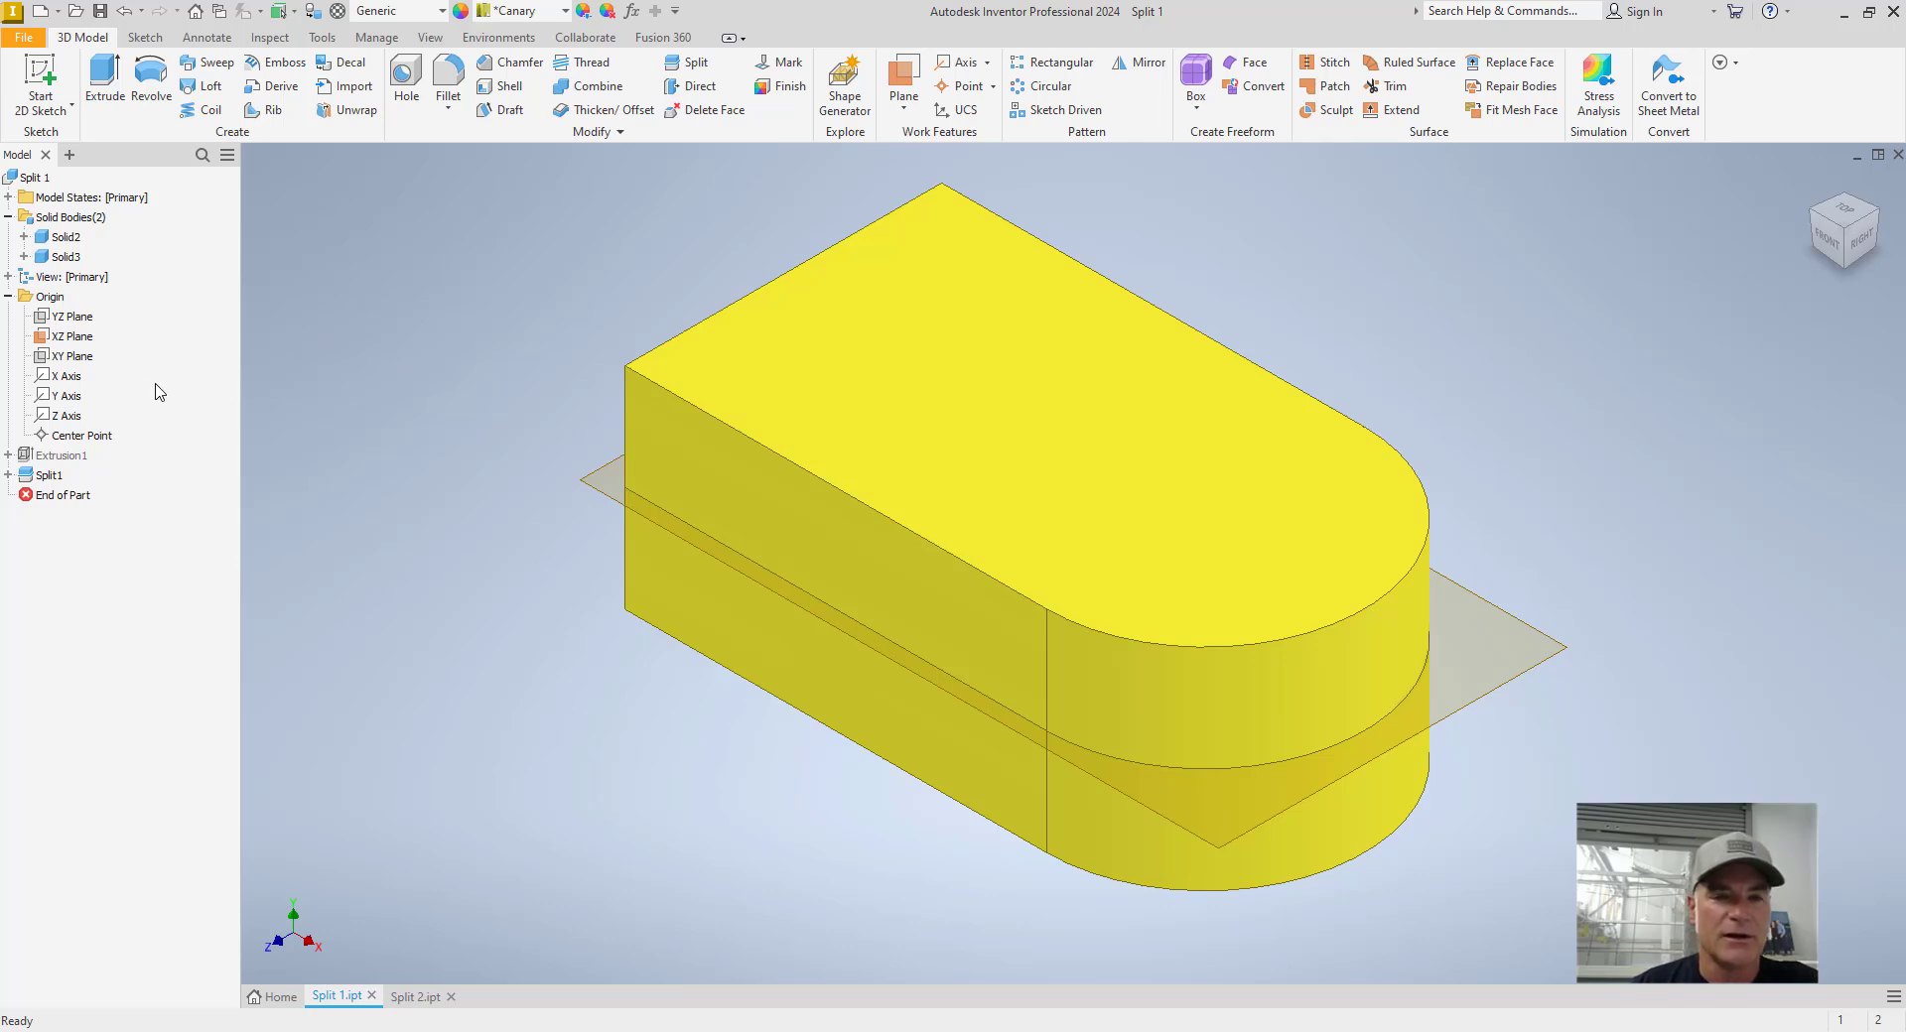
right_click(85, 346)
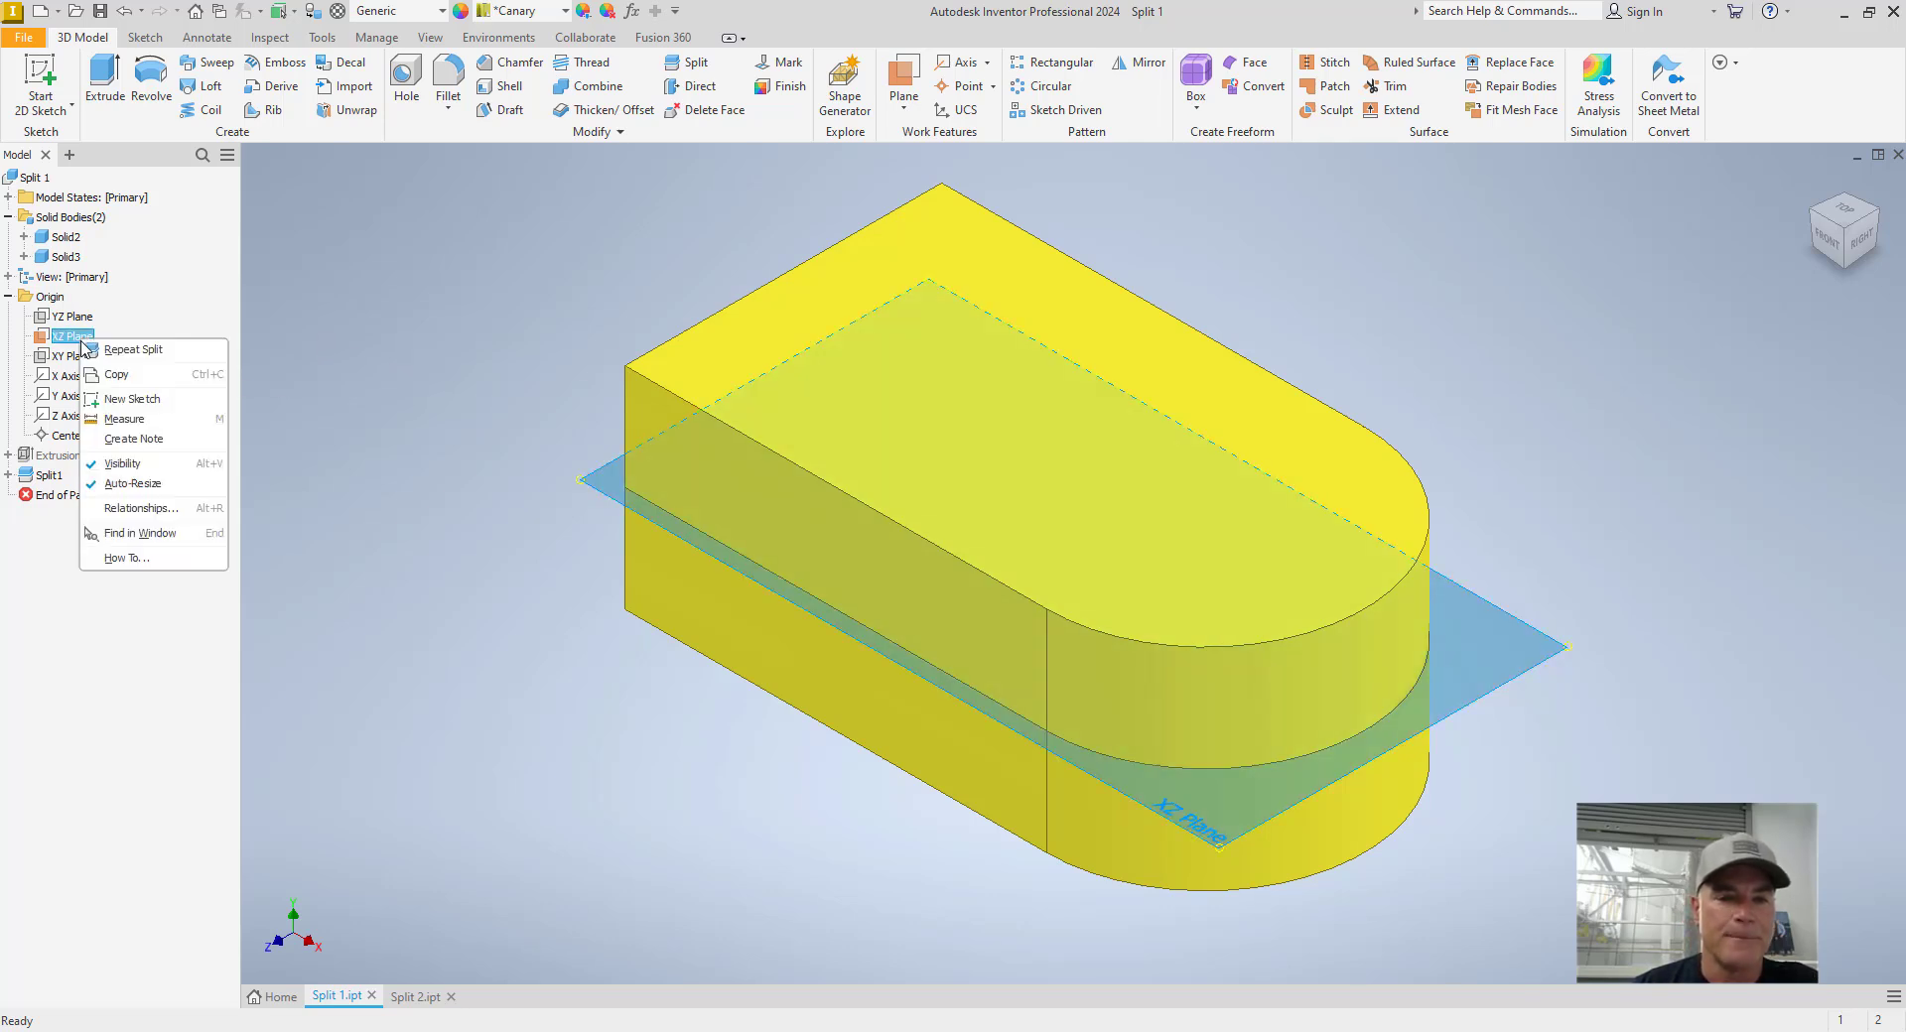
left_click(119, 457)
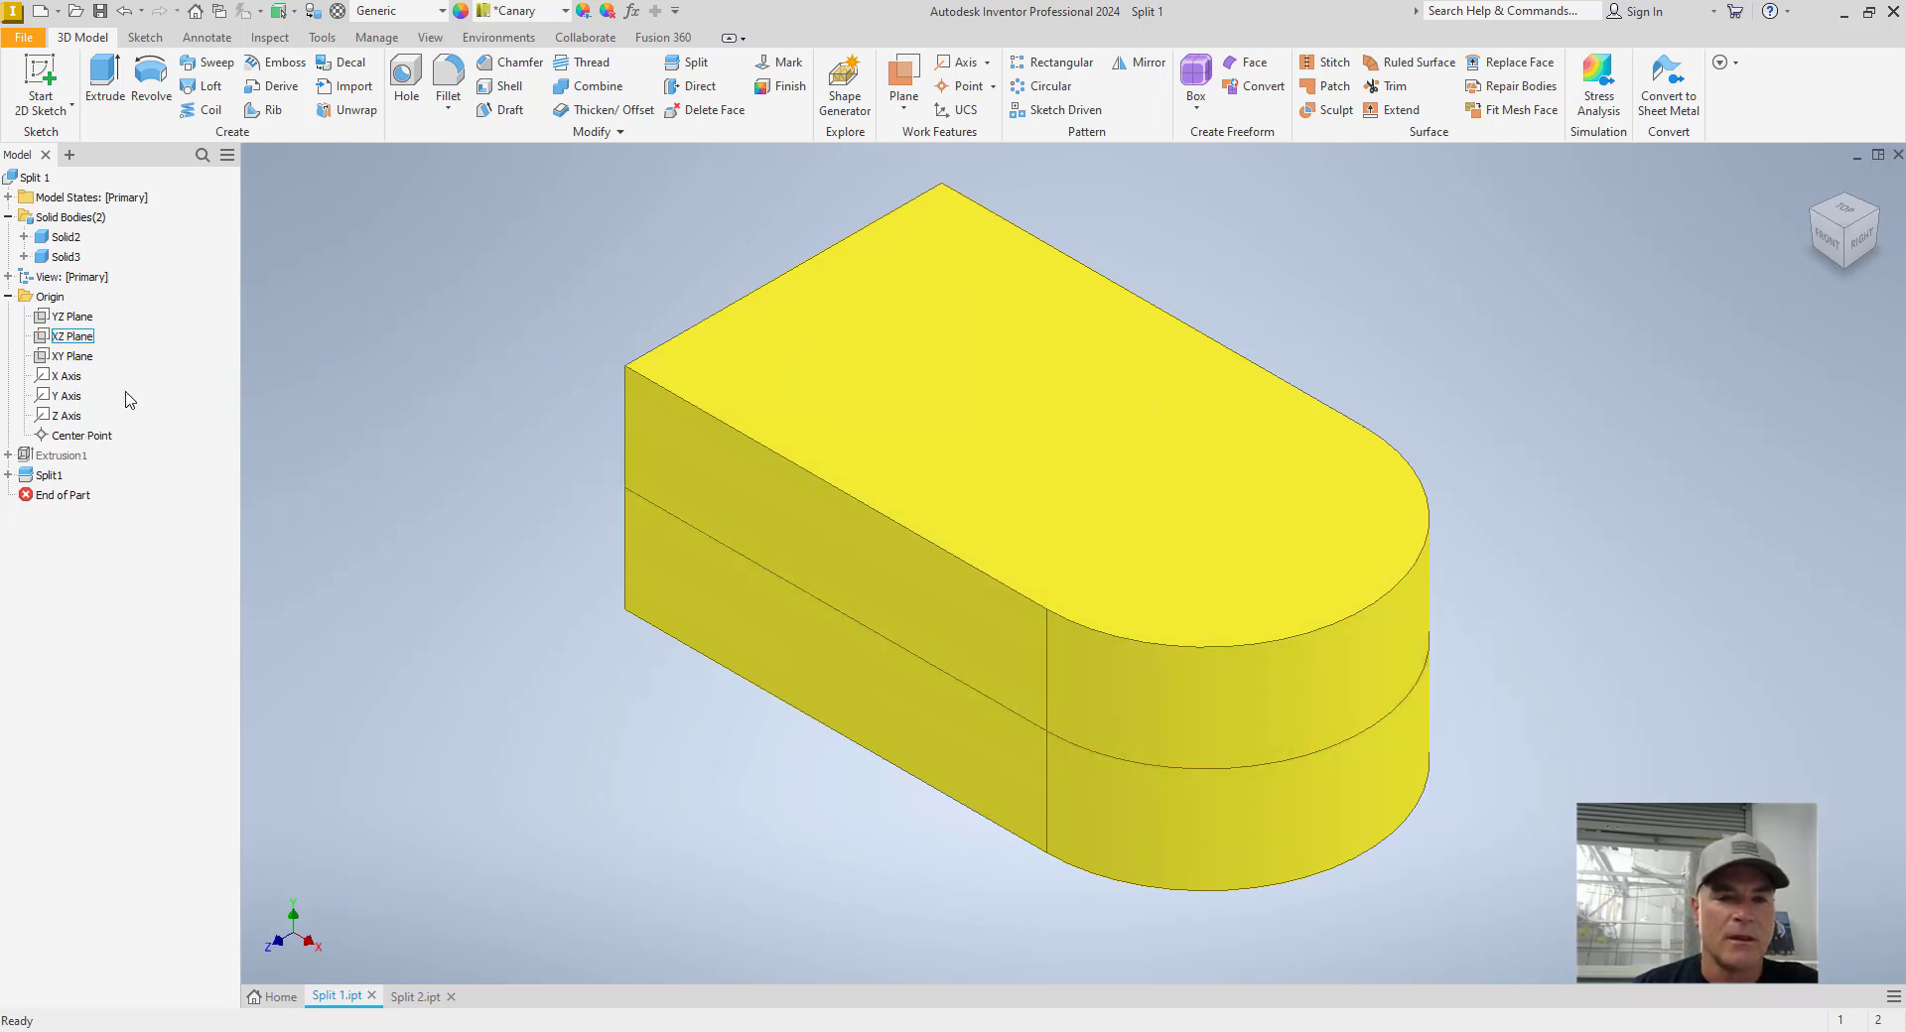
- Hide and re-show Solid2 and Solid3 one at a time to inspect each half of the split block
right_click(70, 240)
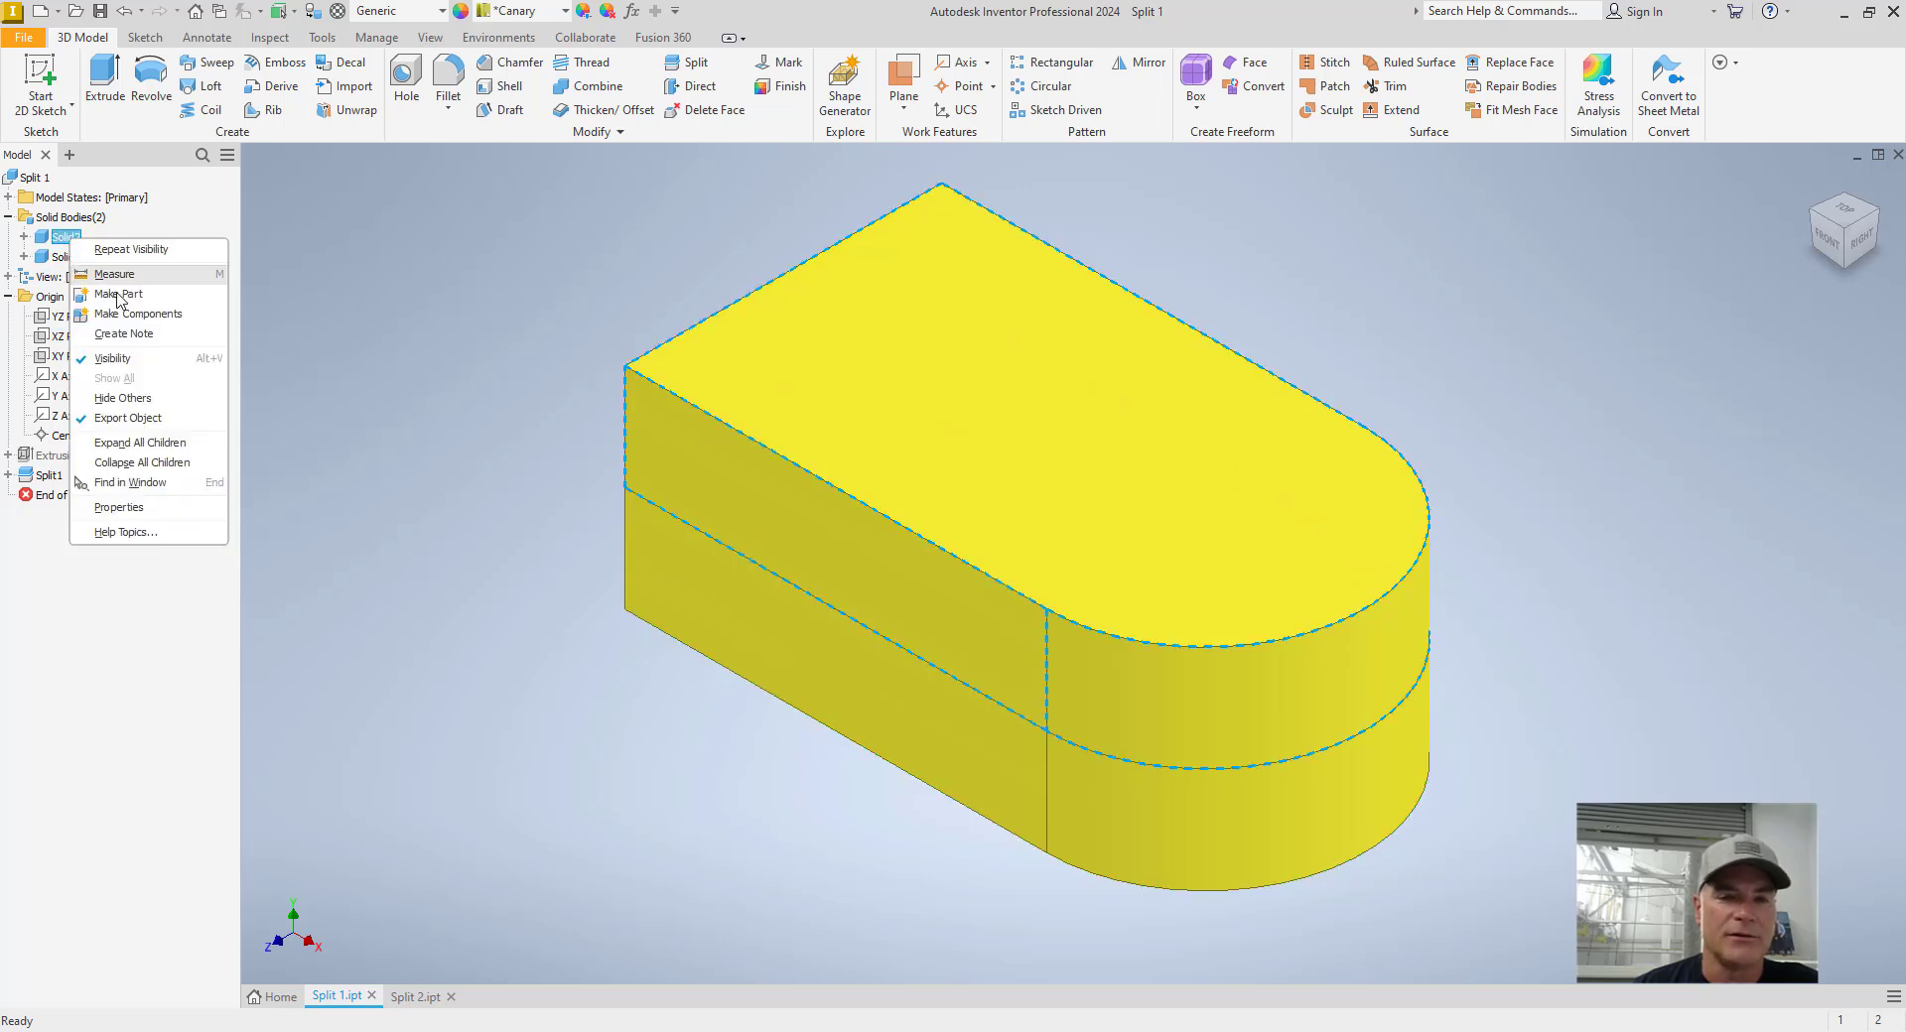
left_click(118, 358)
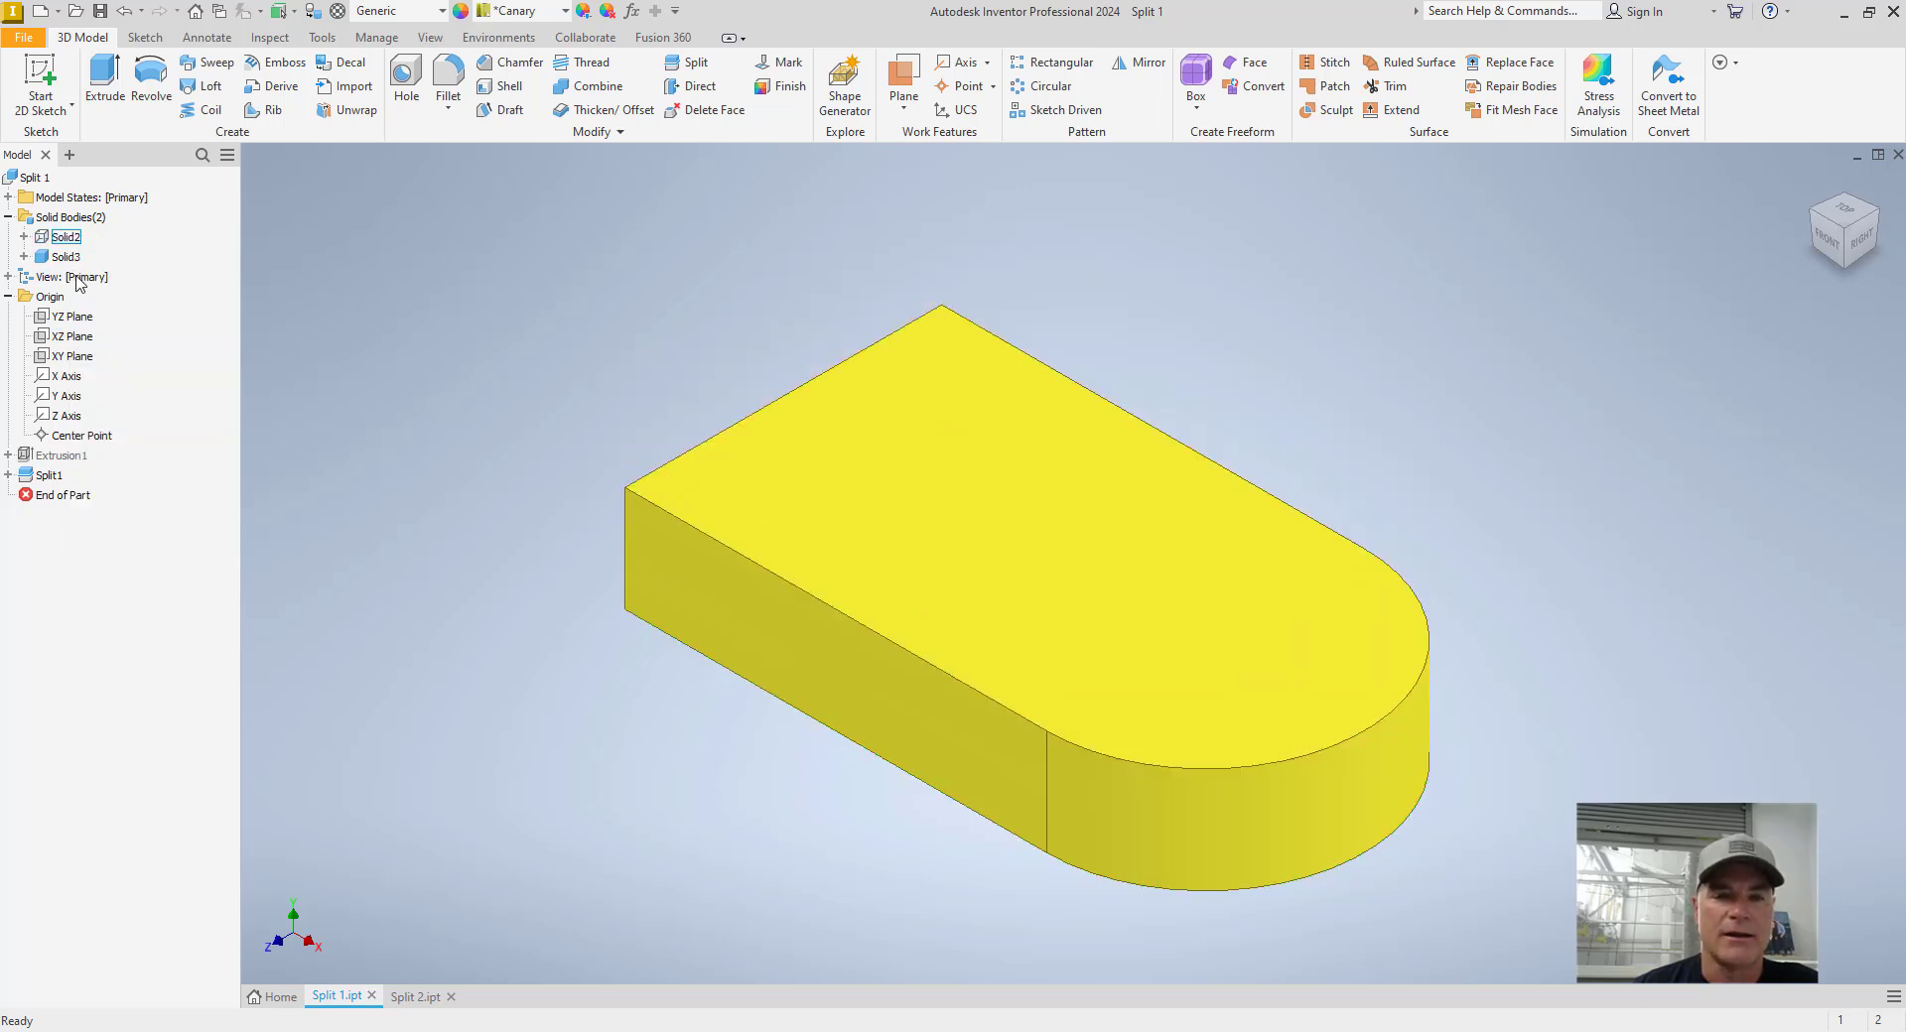
right_click(64, 237)
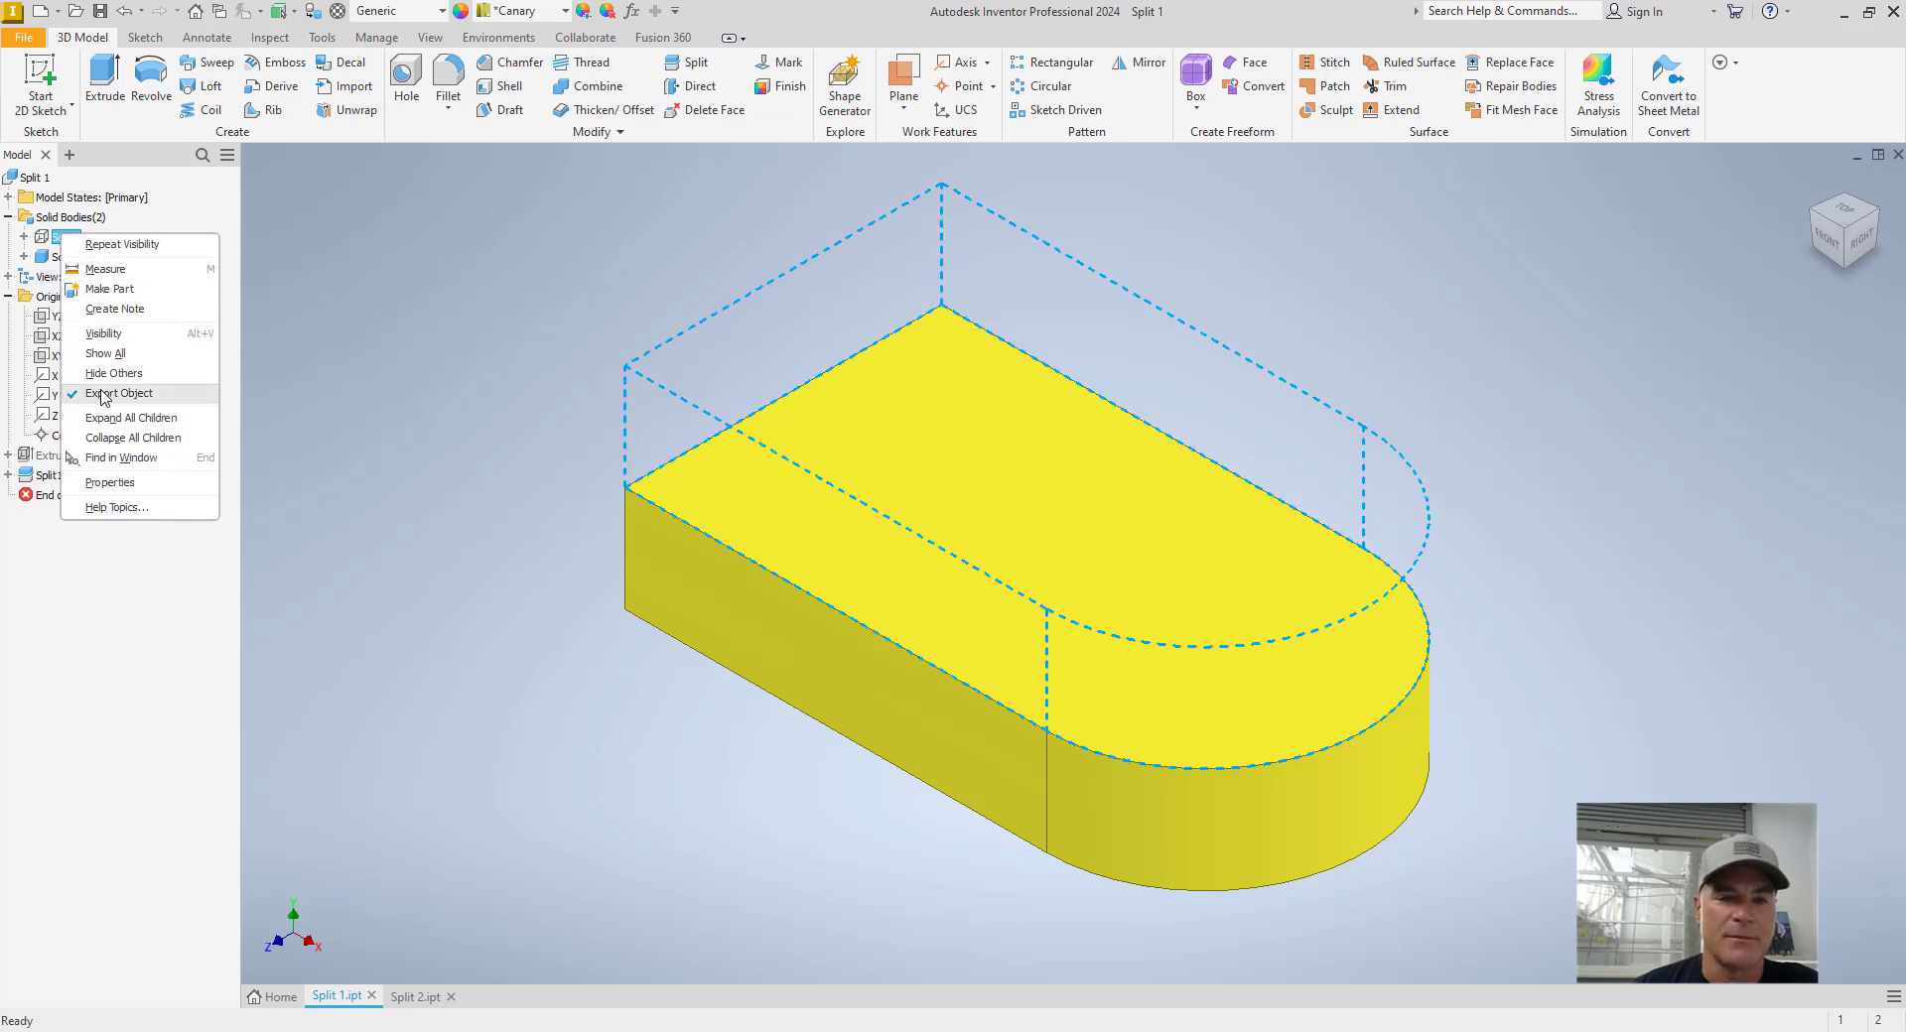
left_click(104, 333)
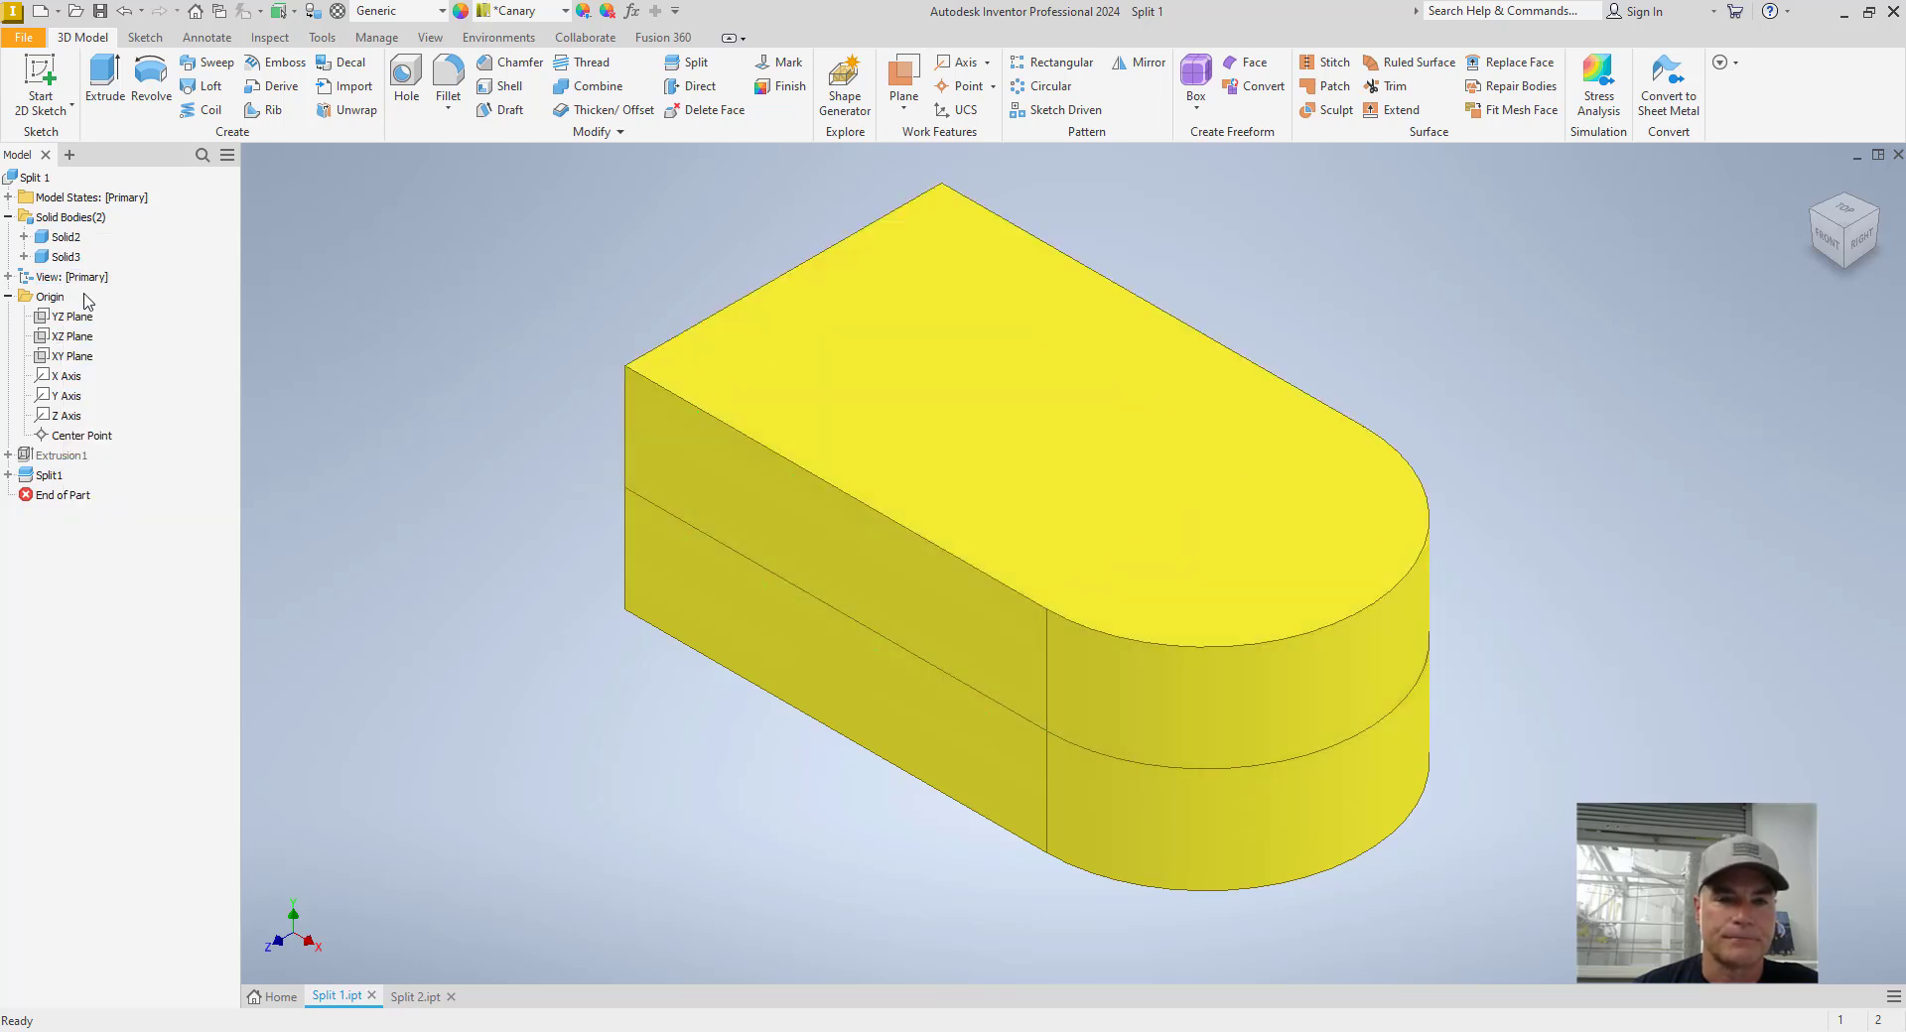
right_click(70, 257)
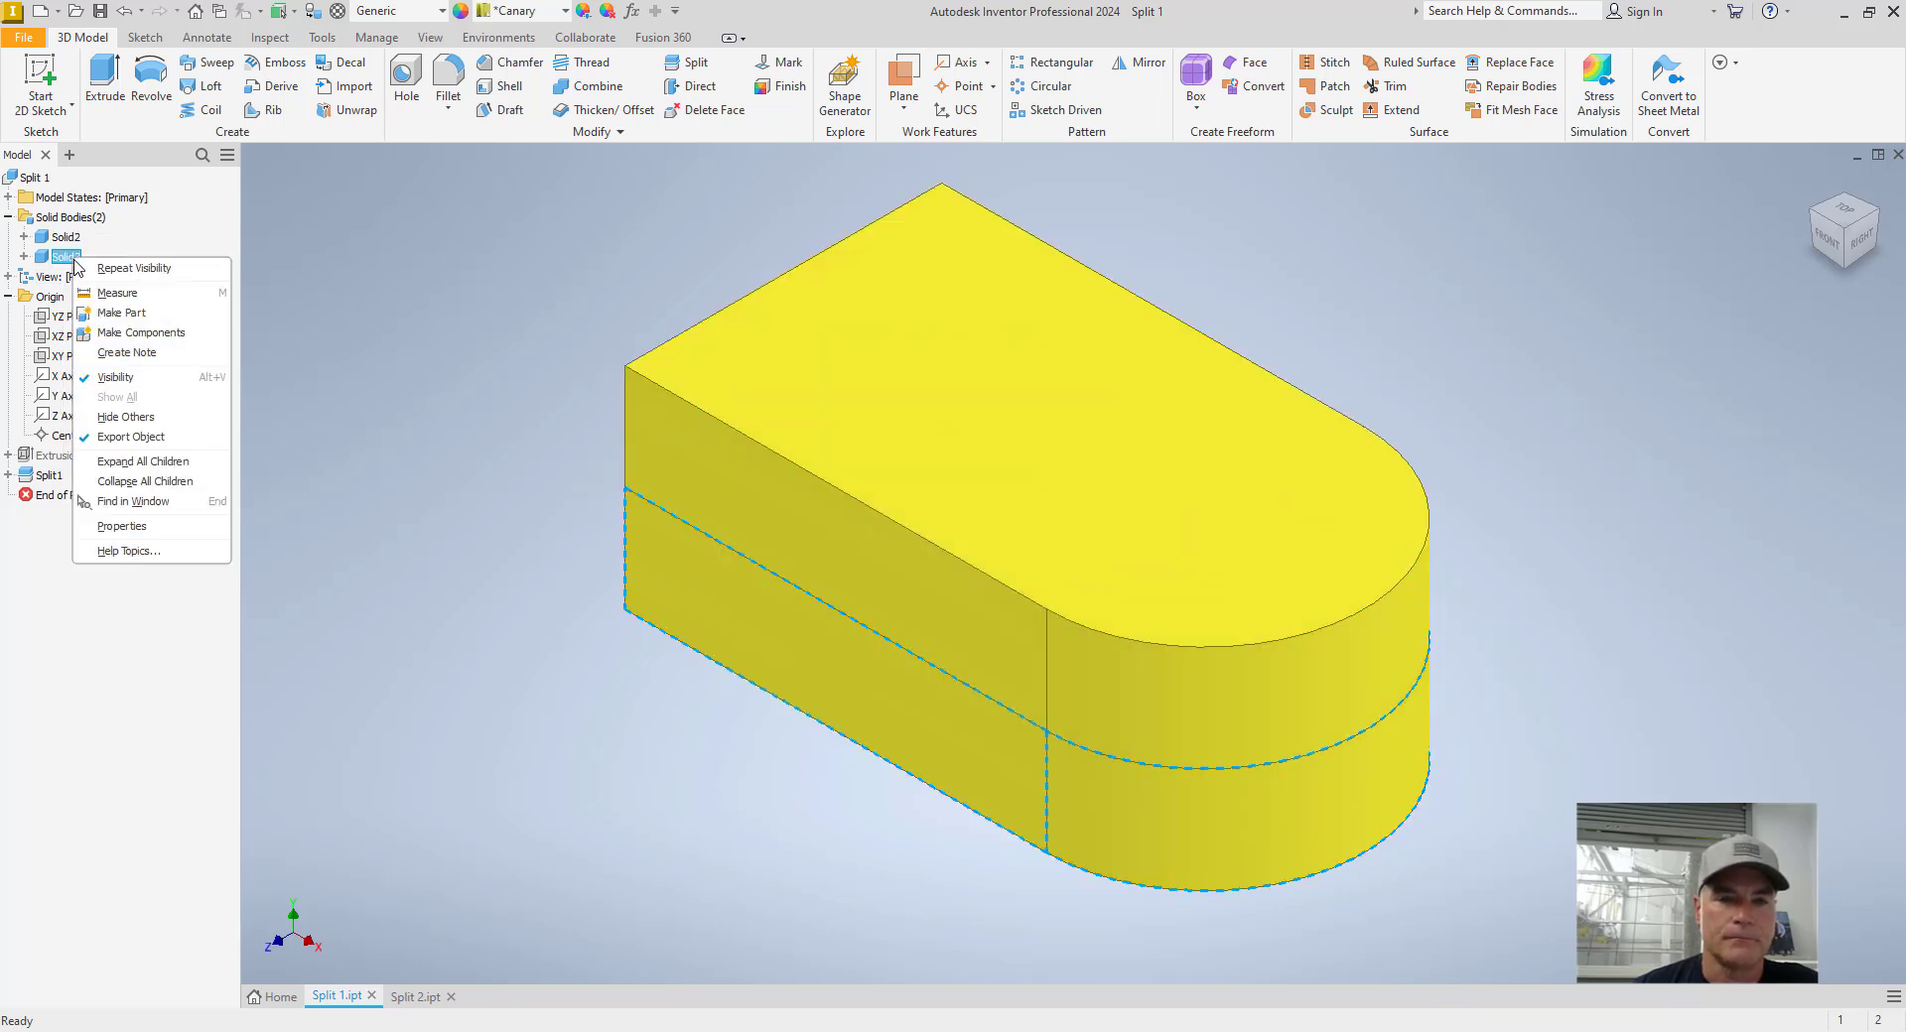
left_click(108, 379)
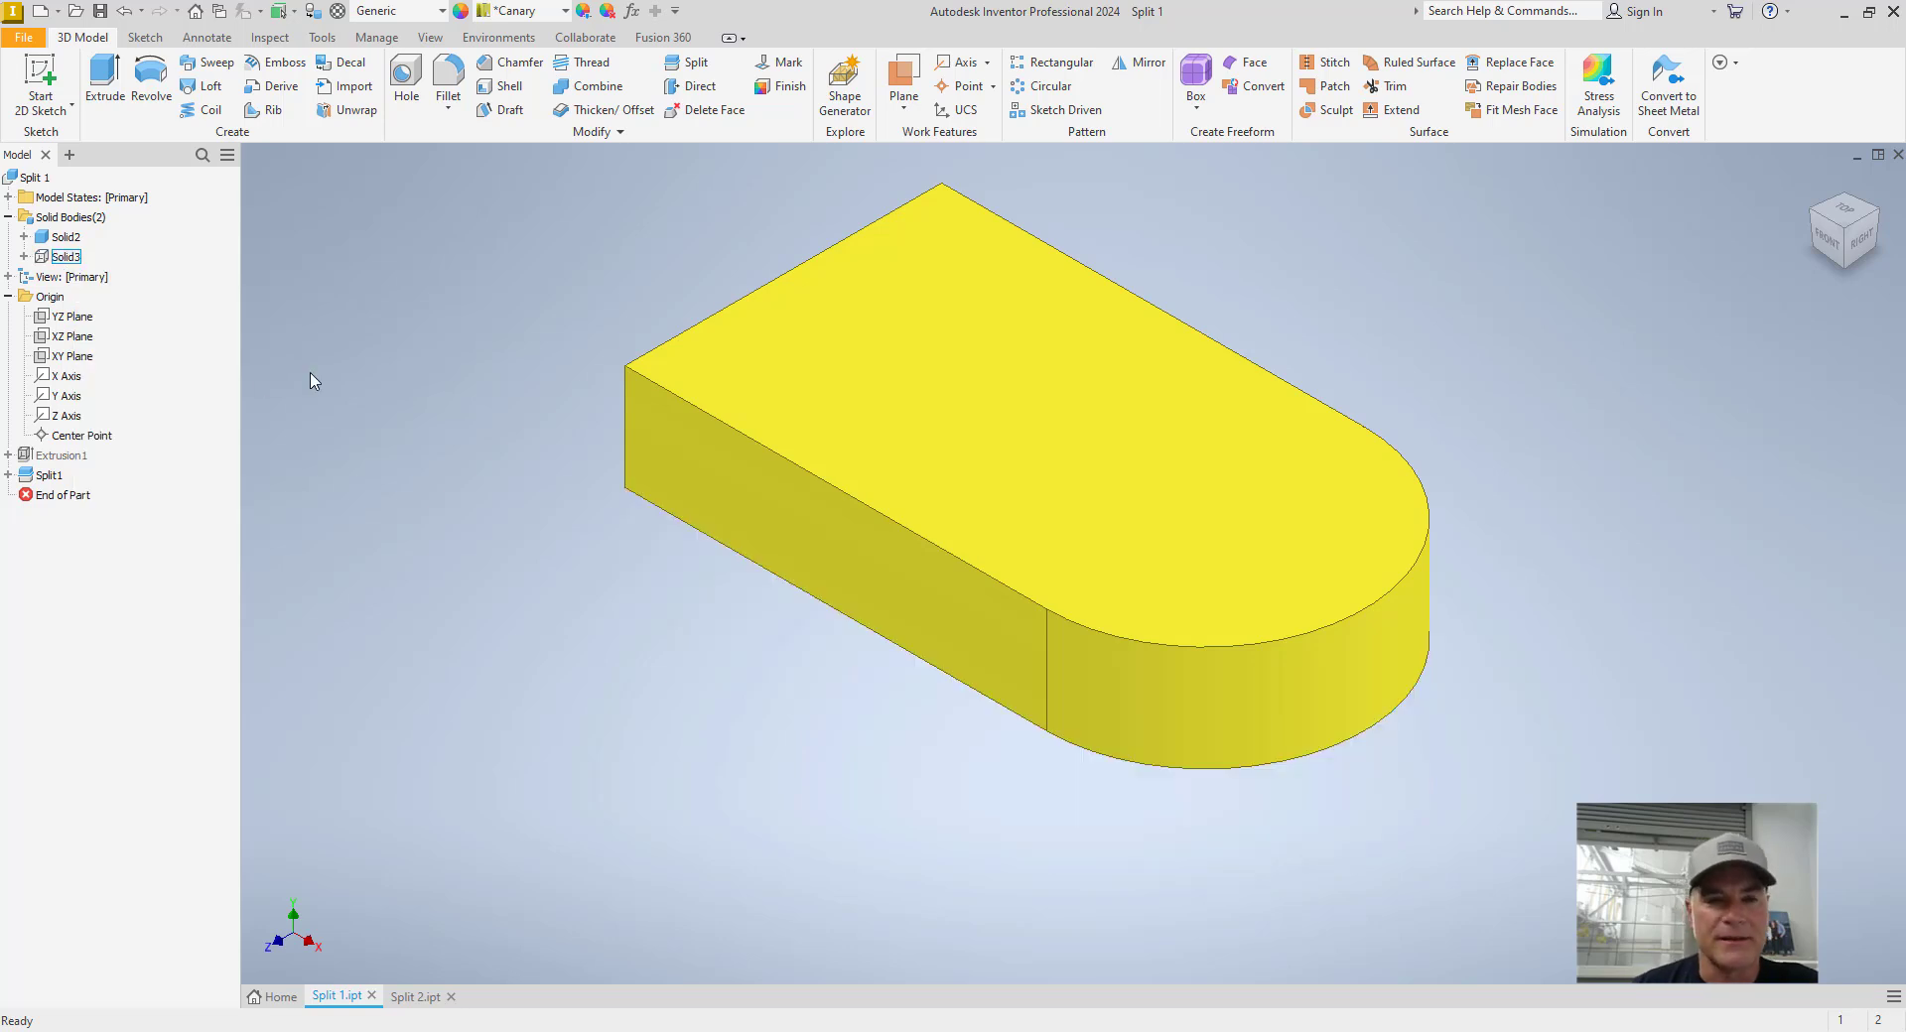
right_click(71, 258)
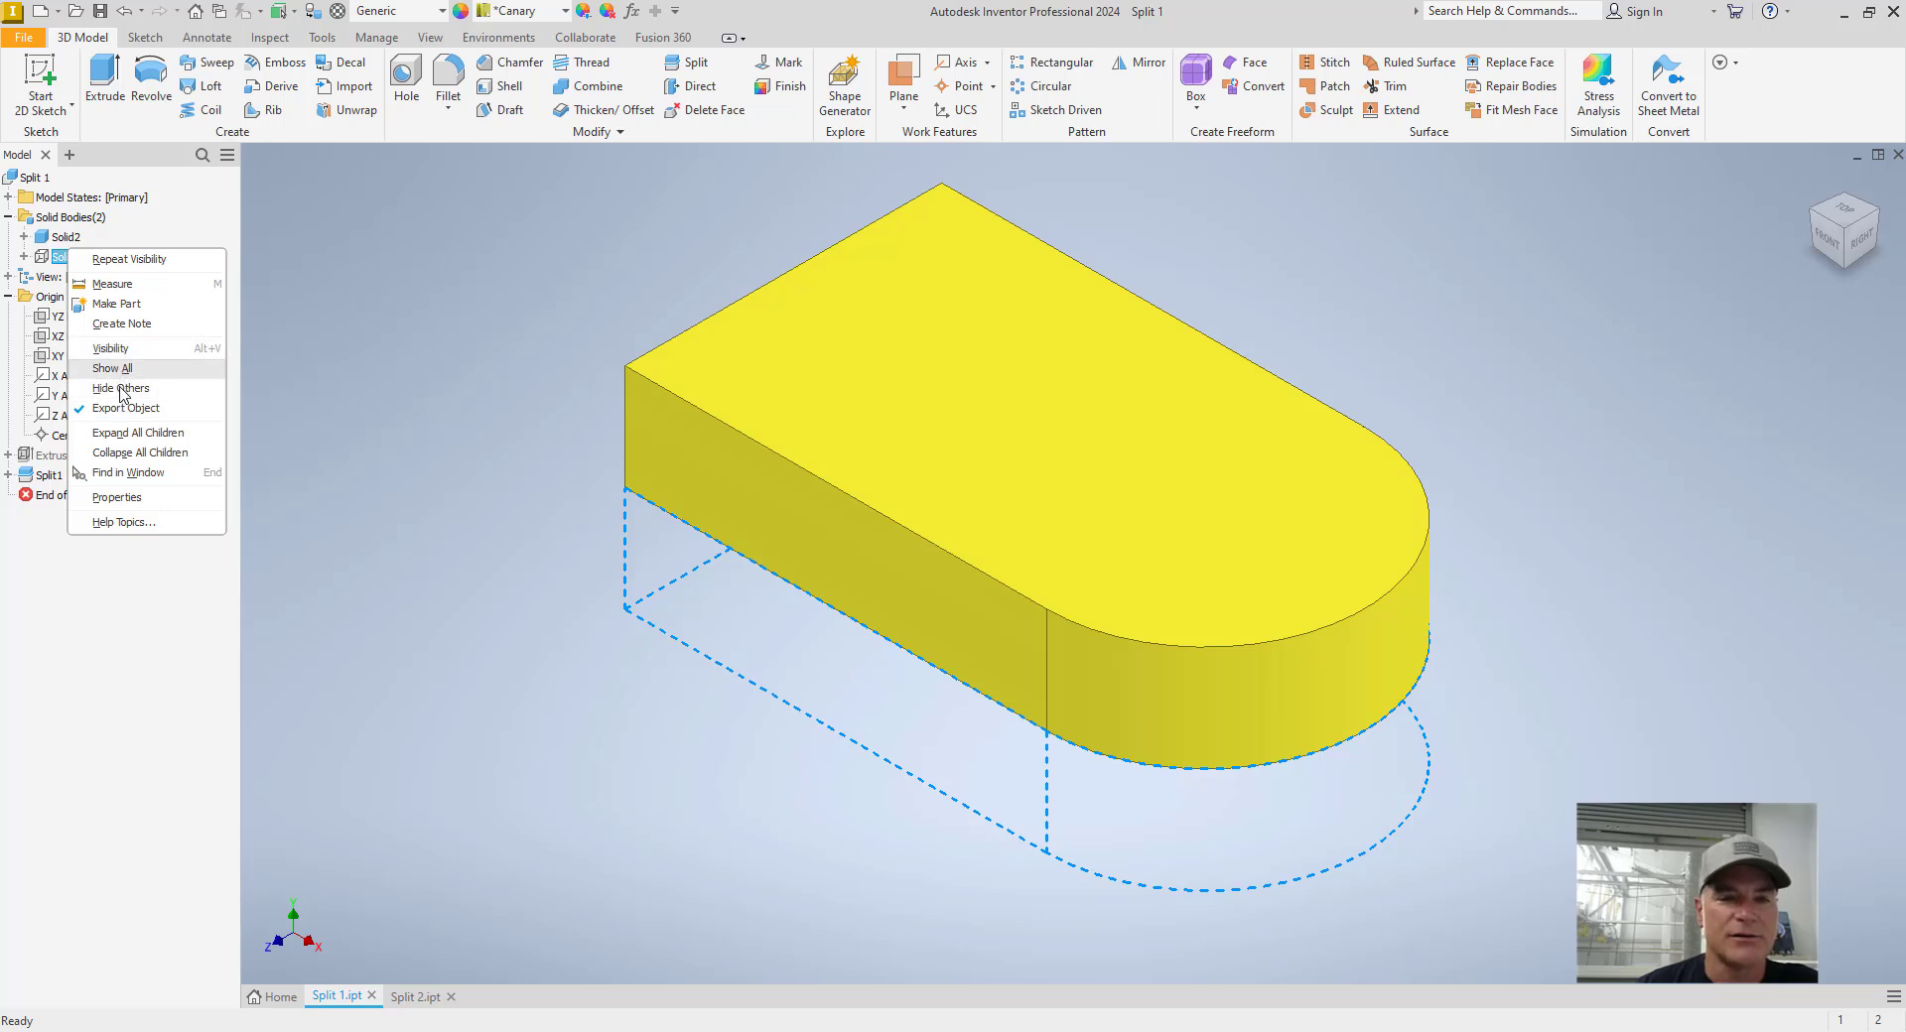
left_click(114, 352)
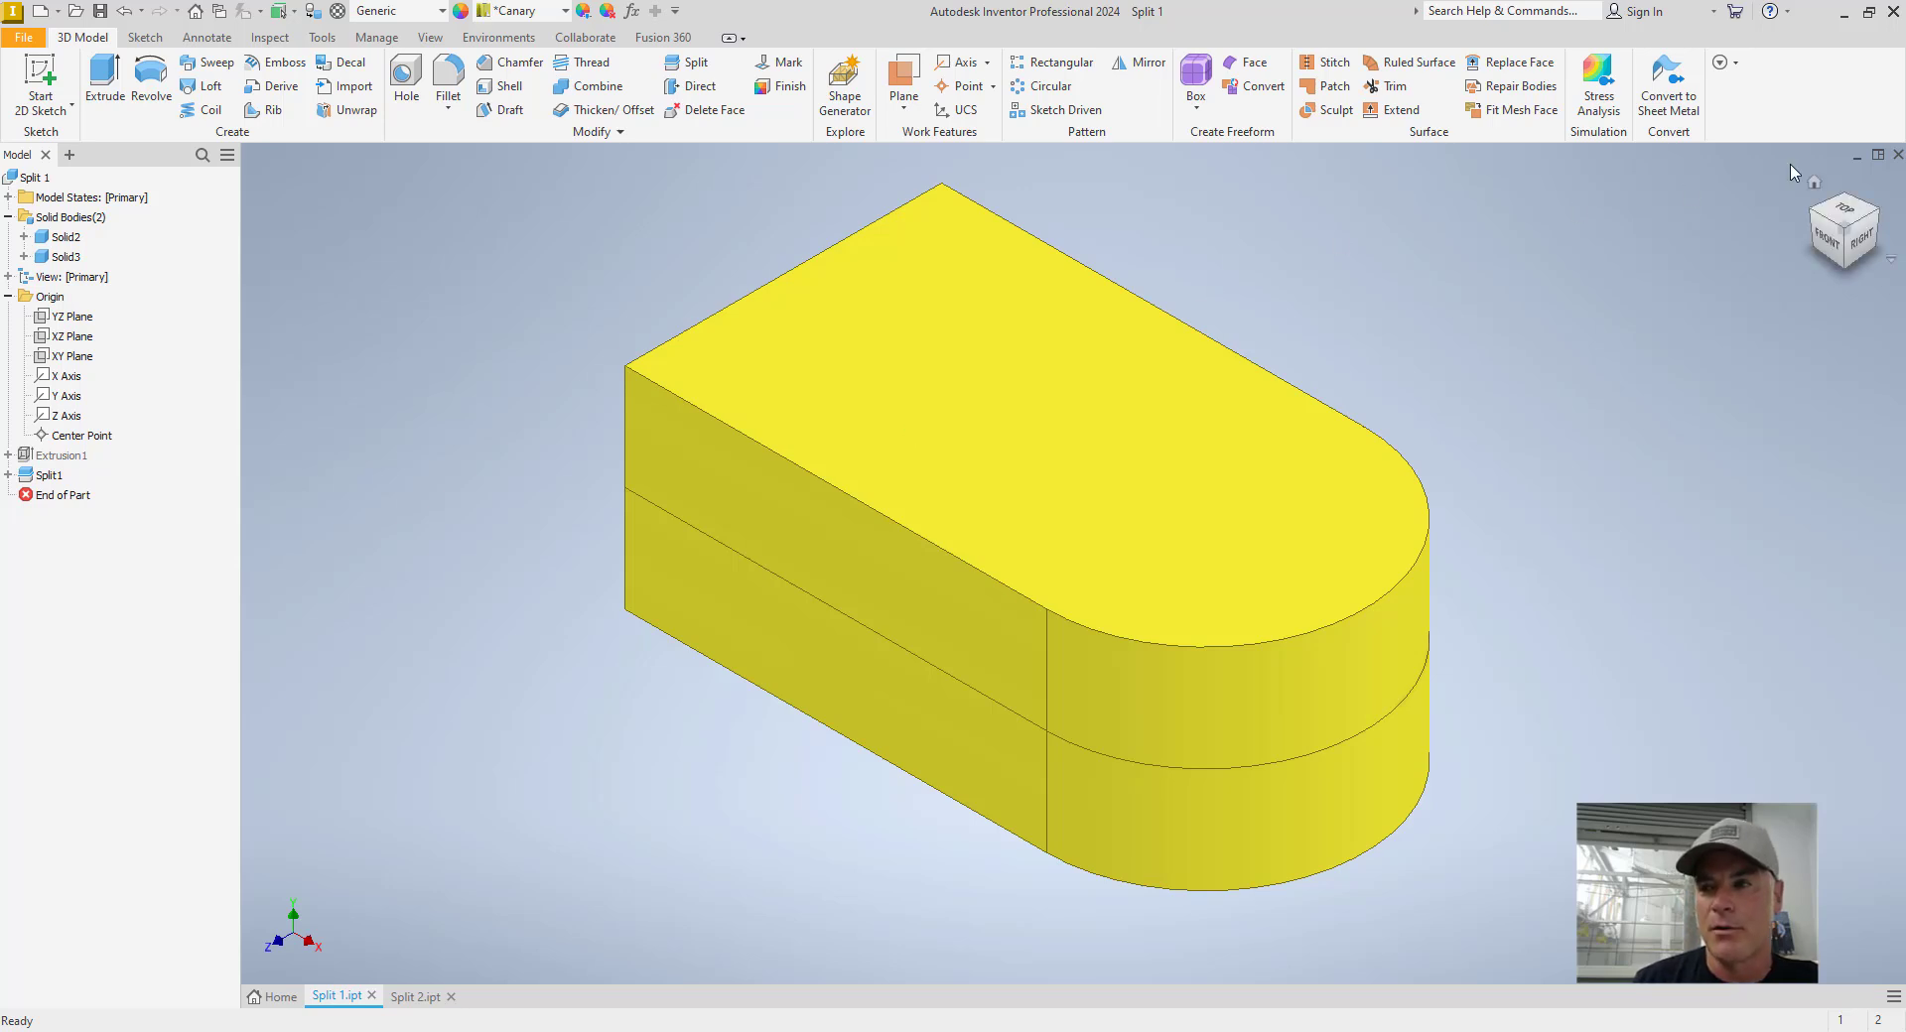
- Switch to the Split 2 part and examine the S-shaped curve sketched over the cube's top face
left_click(1856, 156)
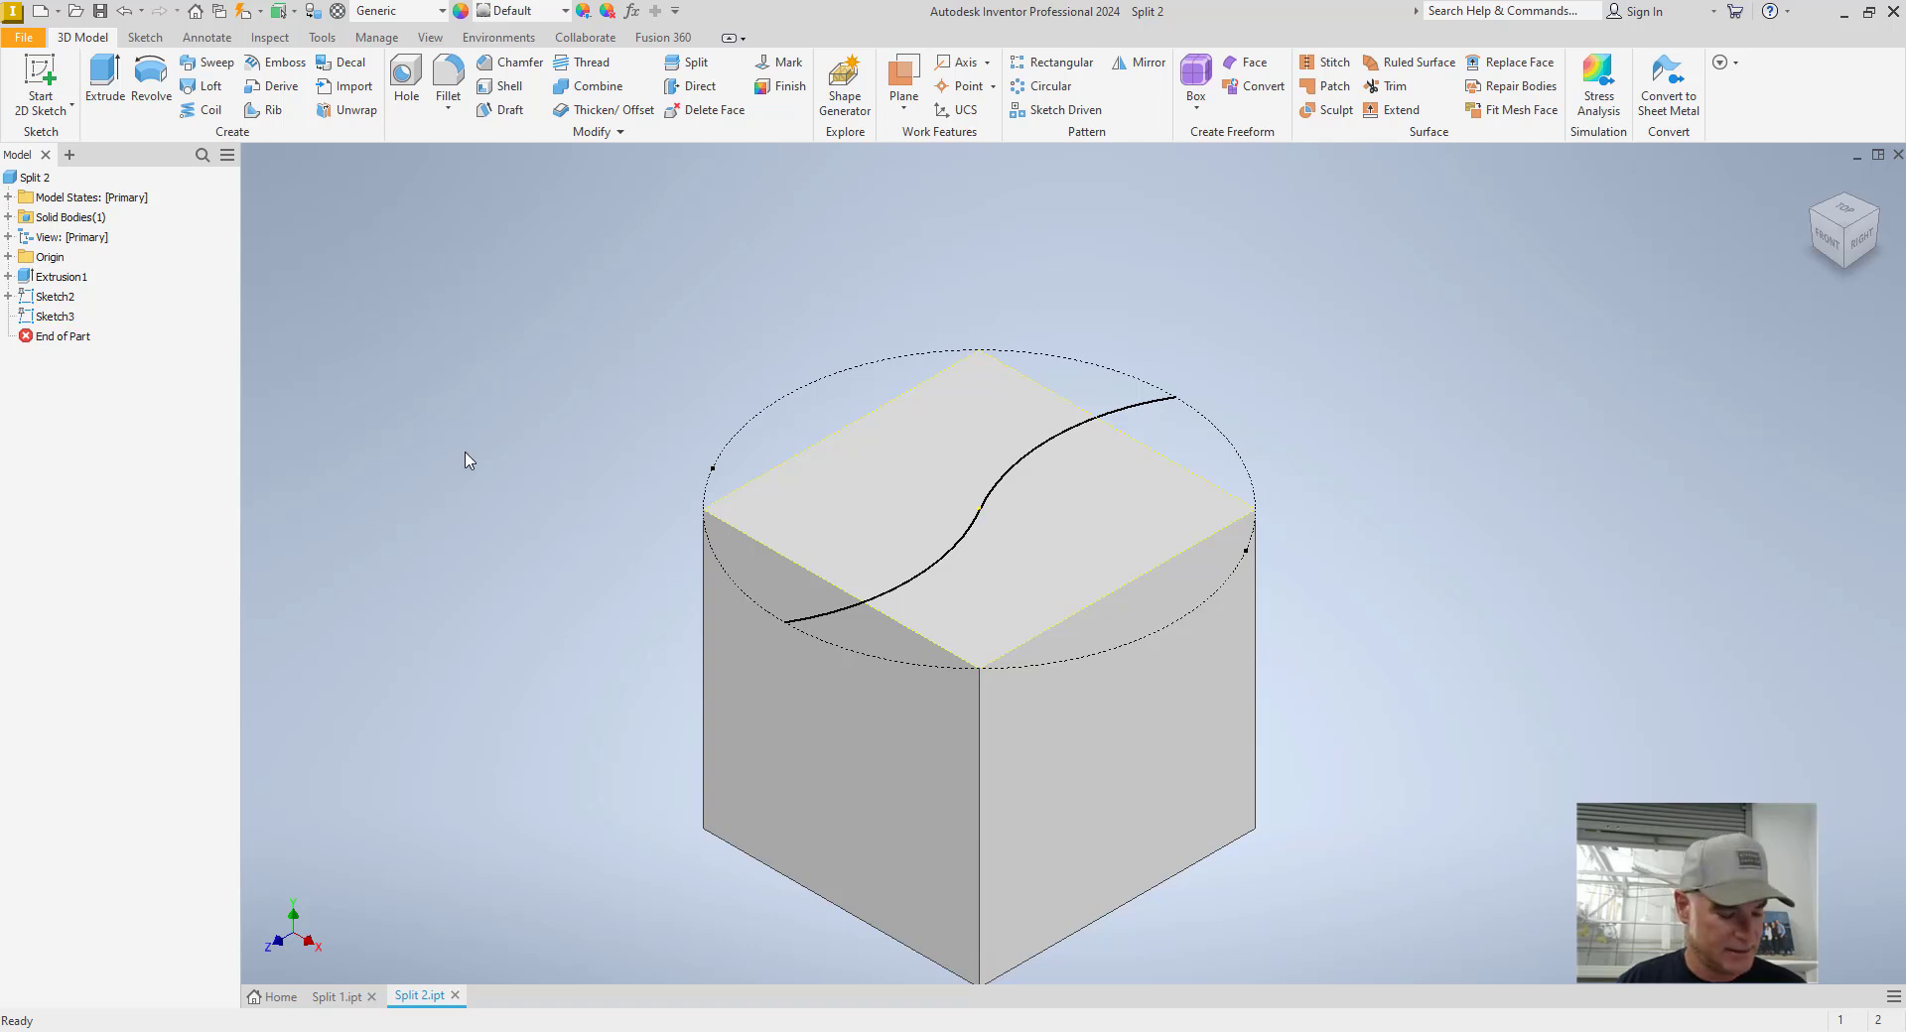
middle_click_drag(468, 451, 447, 451, "shift")
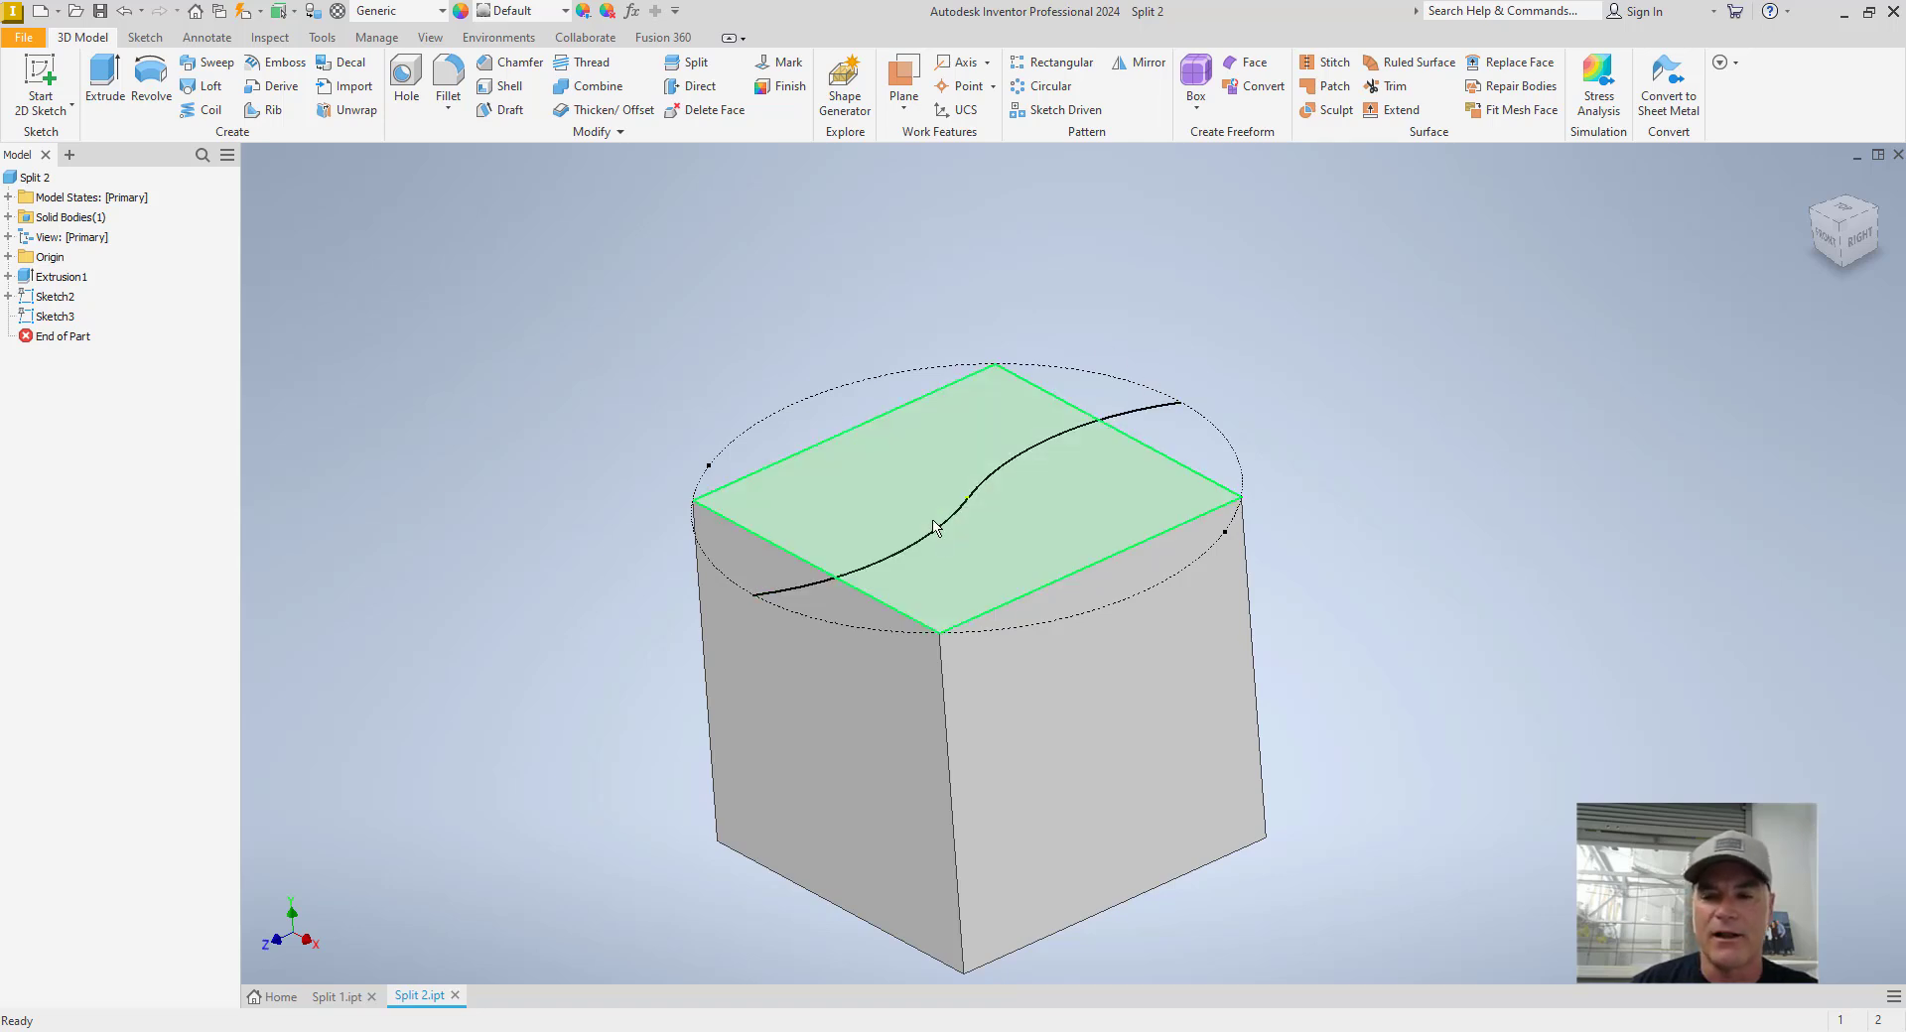
left_click(944, 556)
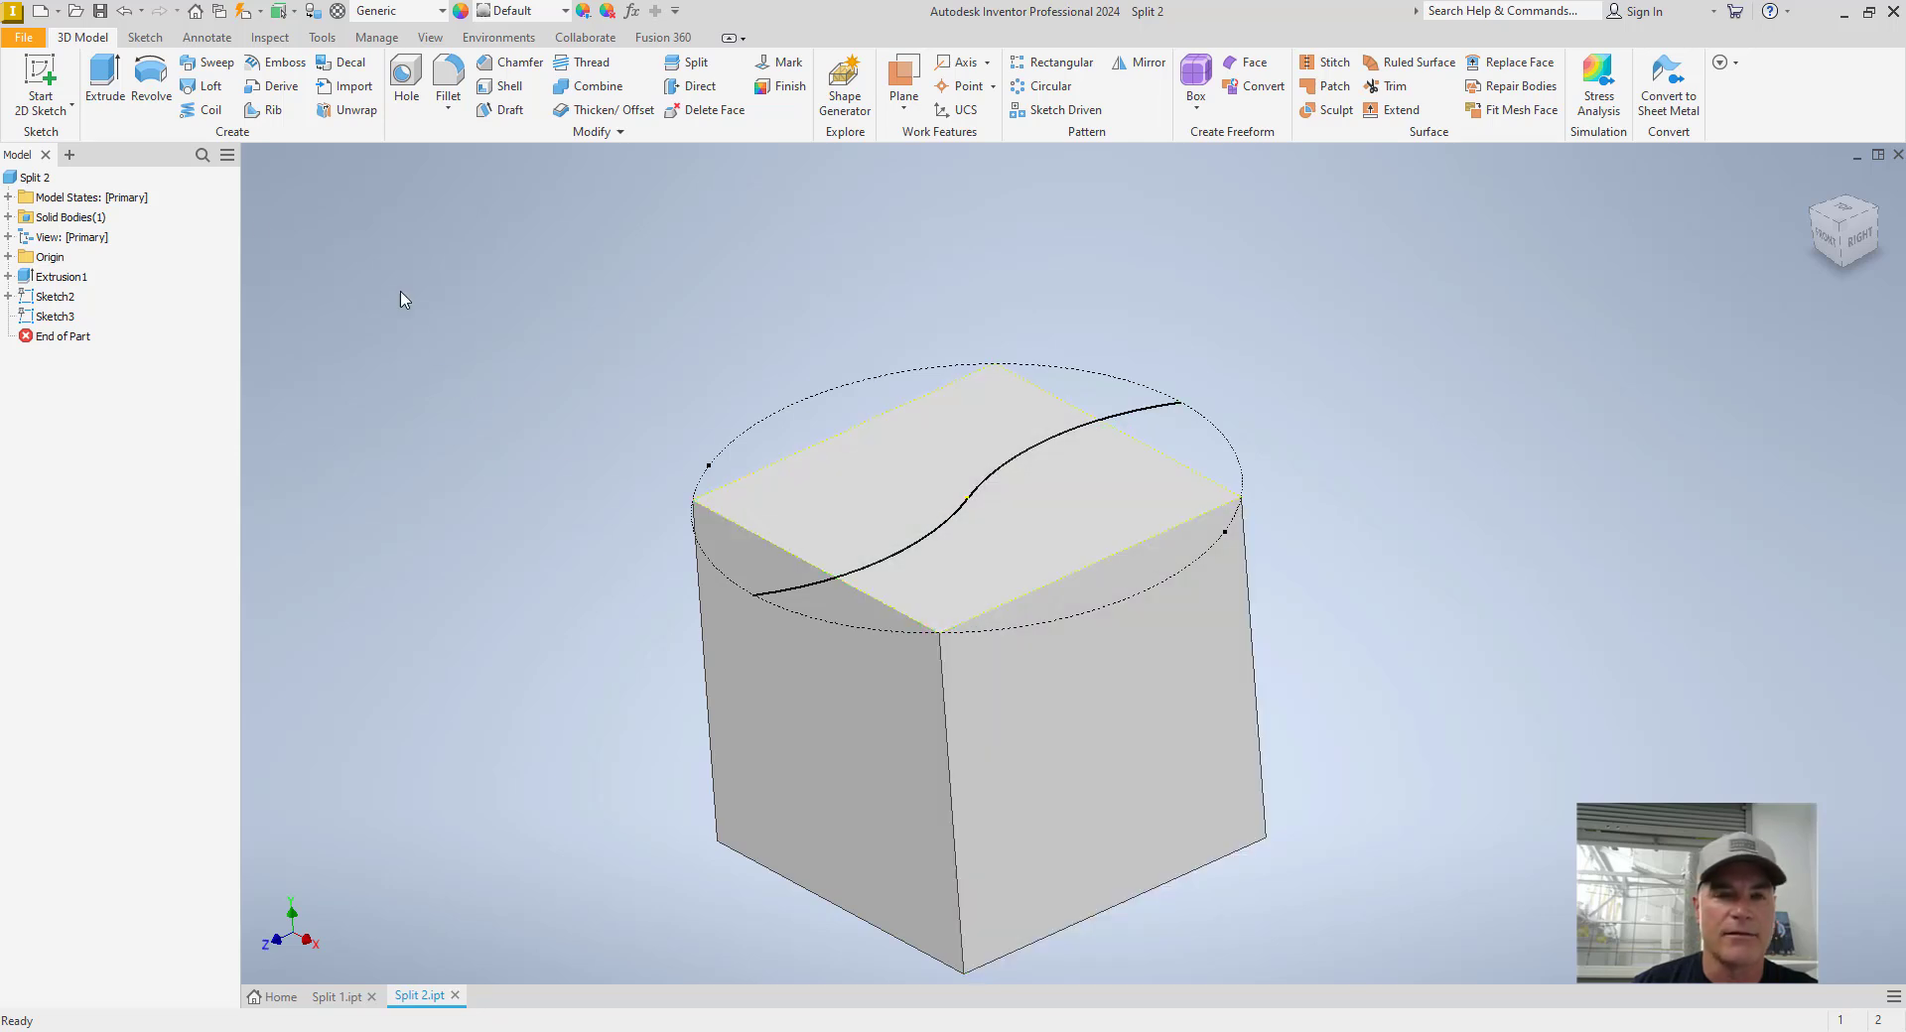
- Sweep the two-arc S-curve as a surface along the cube's vertical sketch line with 0 deg taper and 180 deg twist
left_click(212, 72)
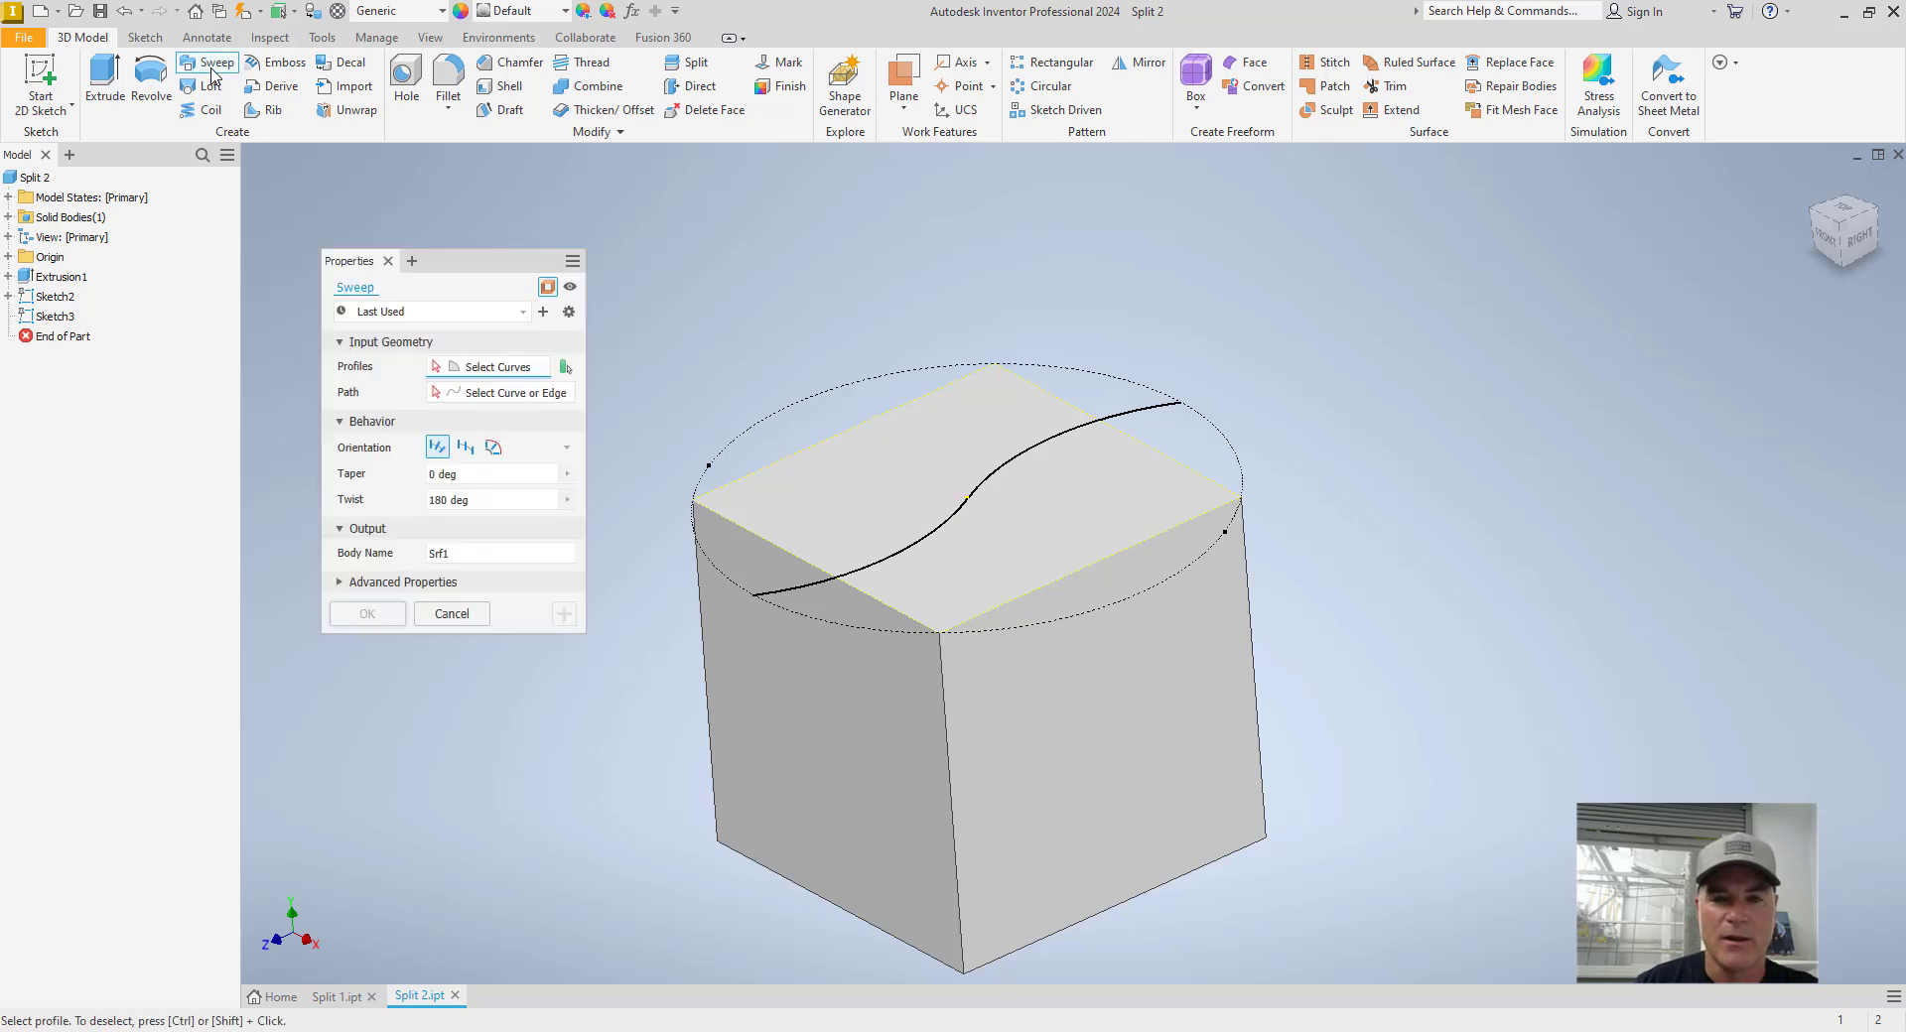
left_click(1140, 416)
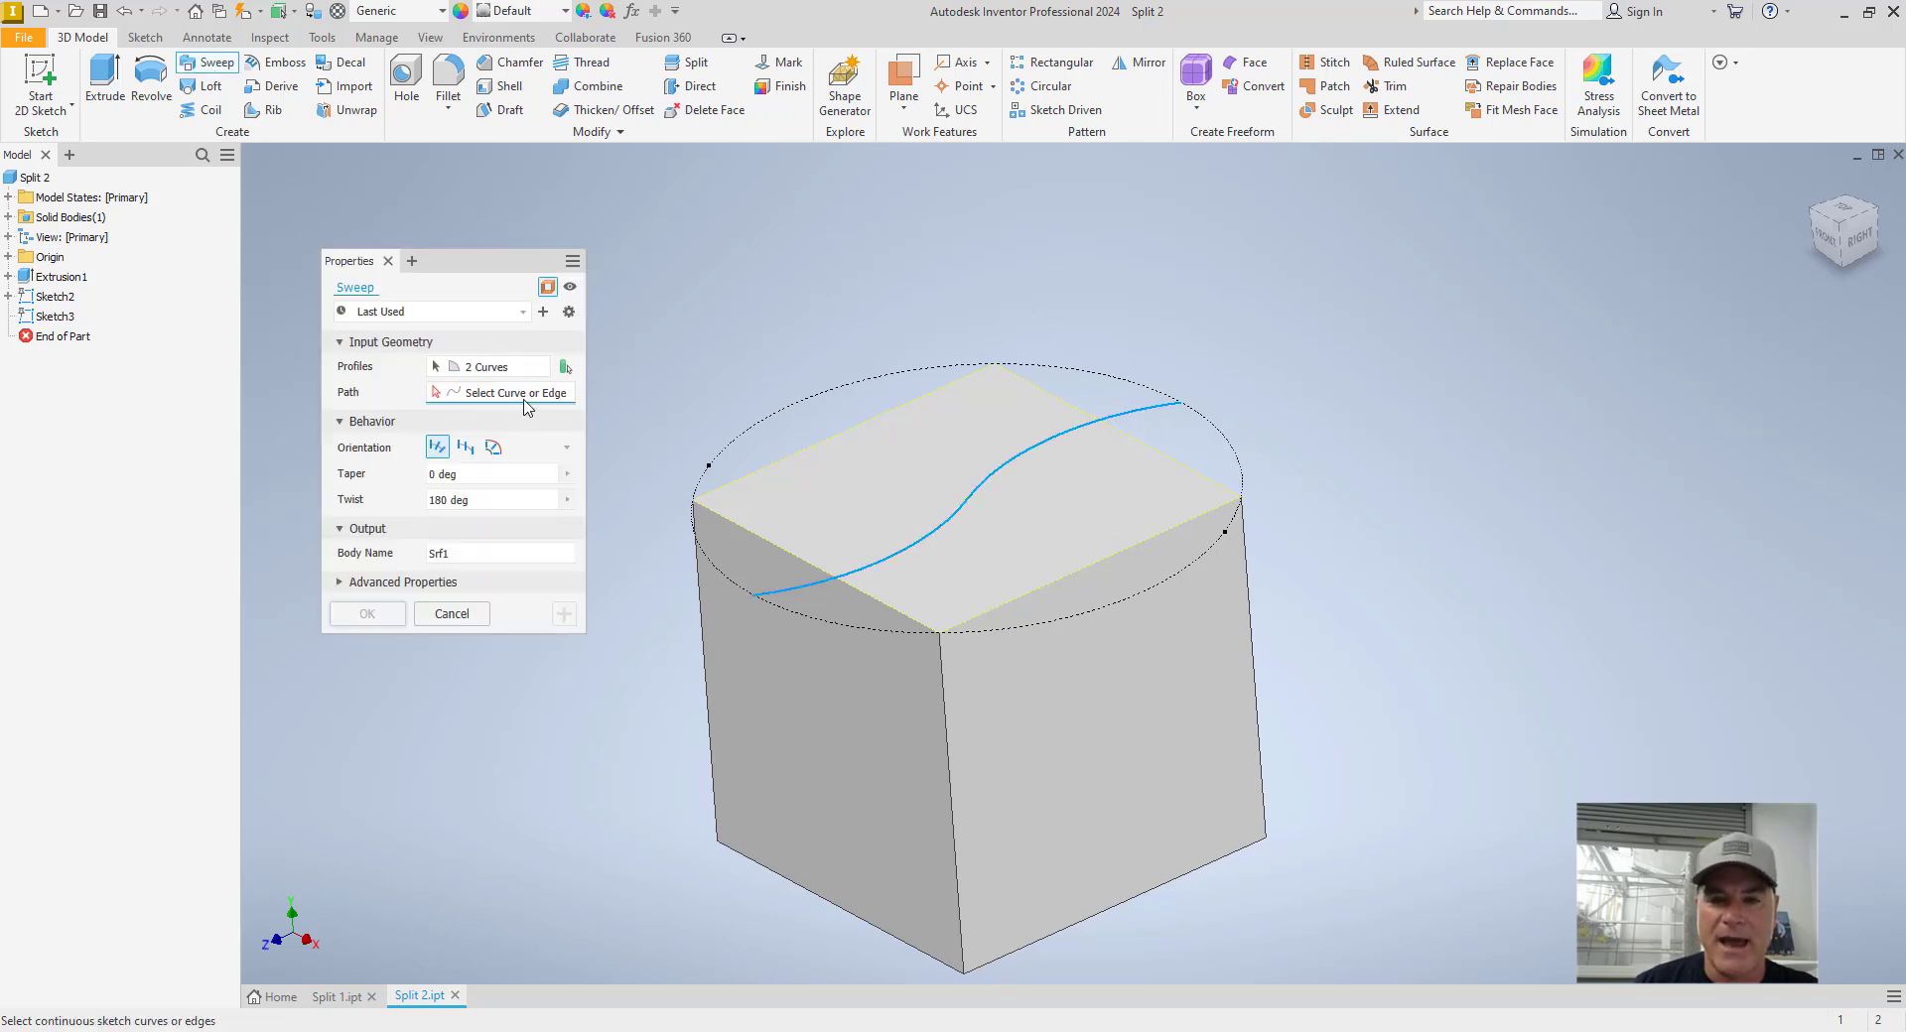
left_click(970, 558)
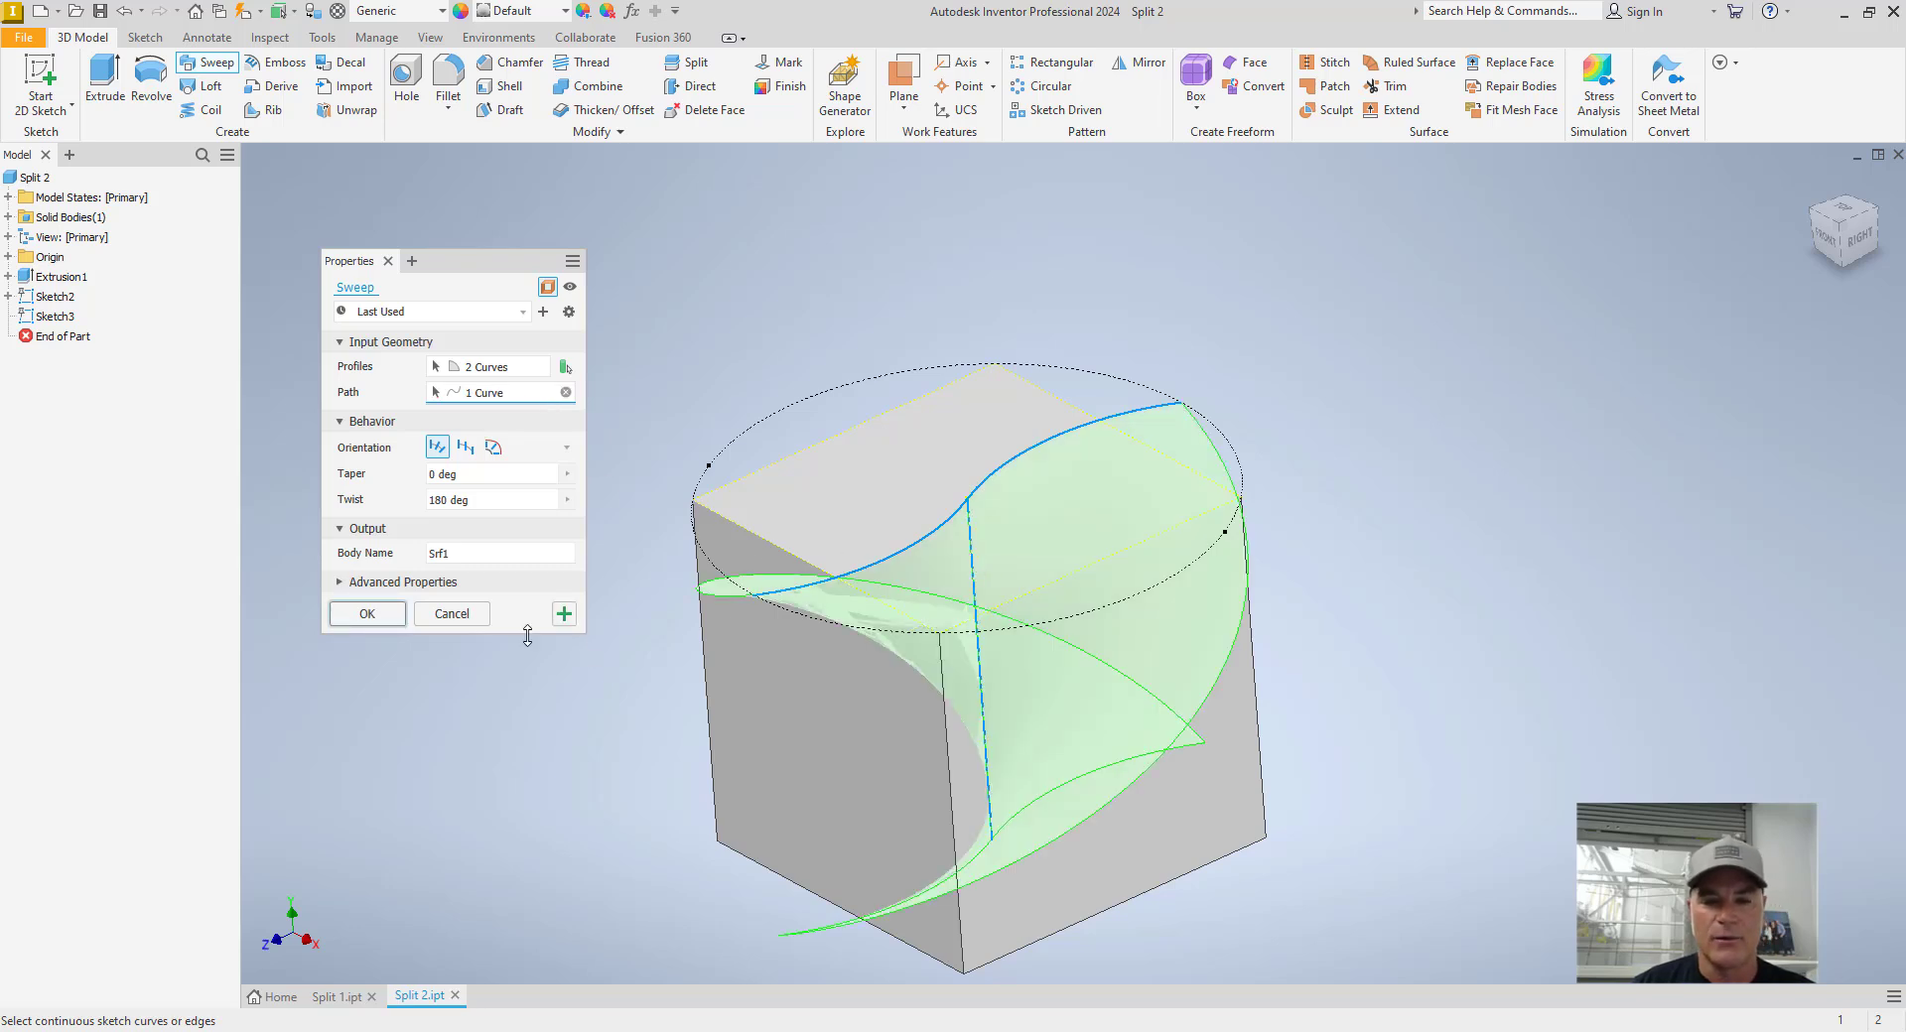
left_click(486, 499)
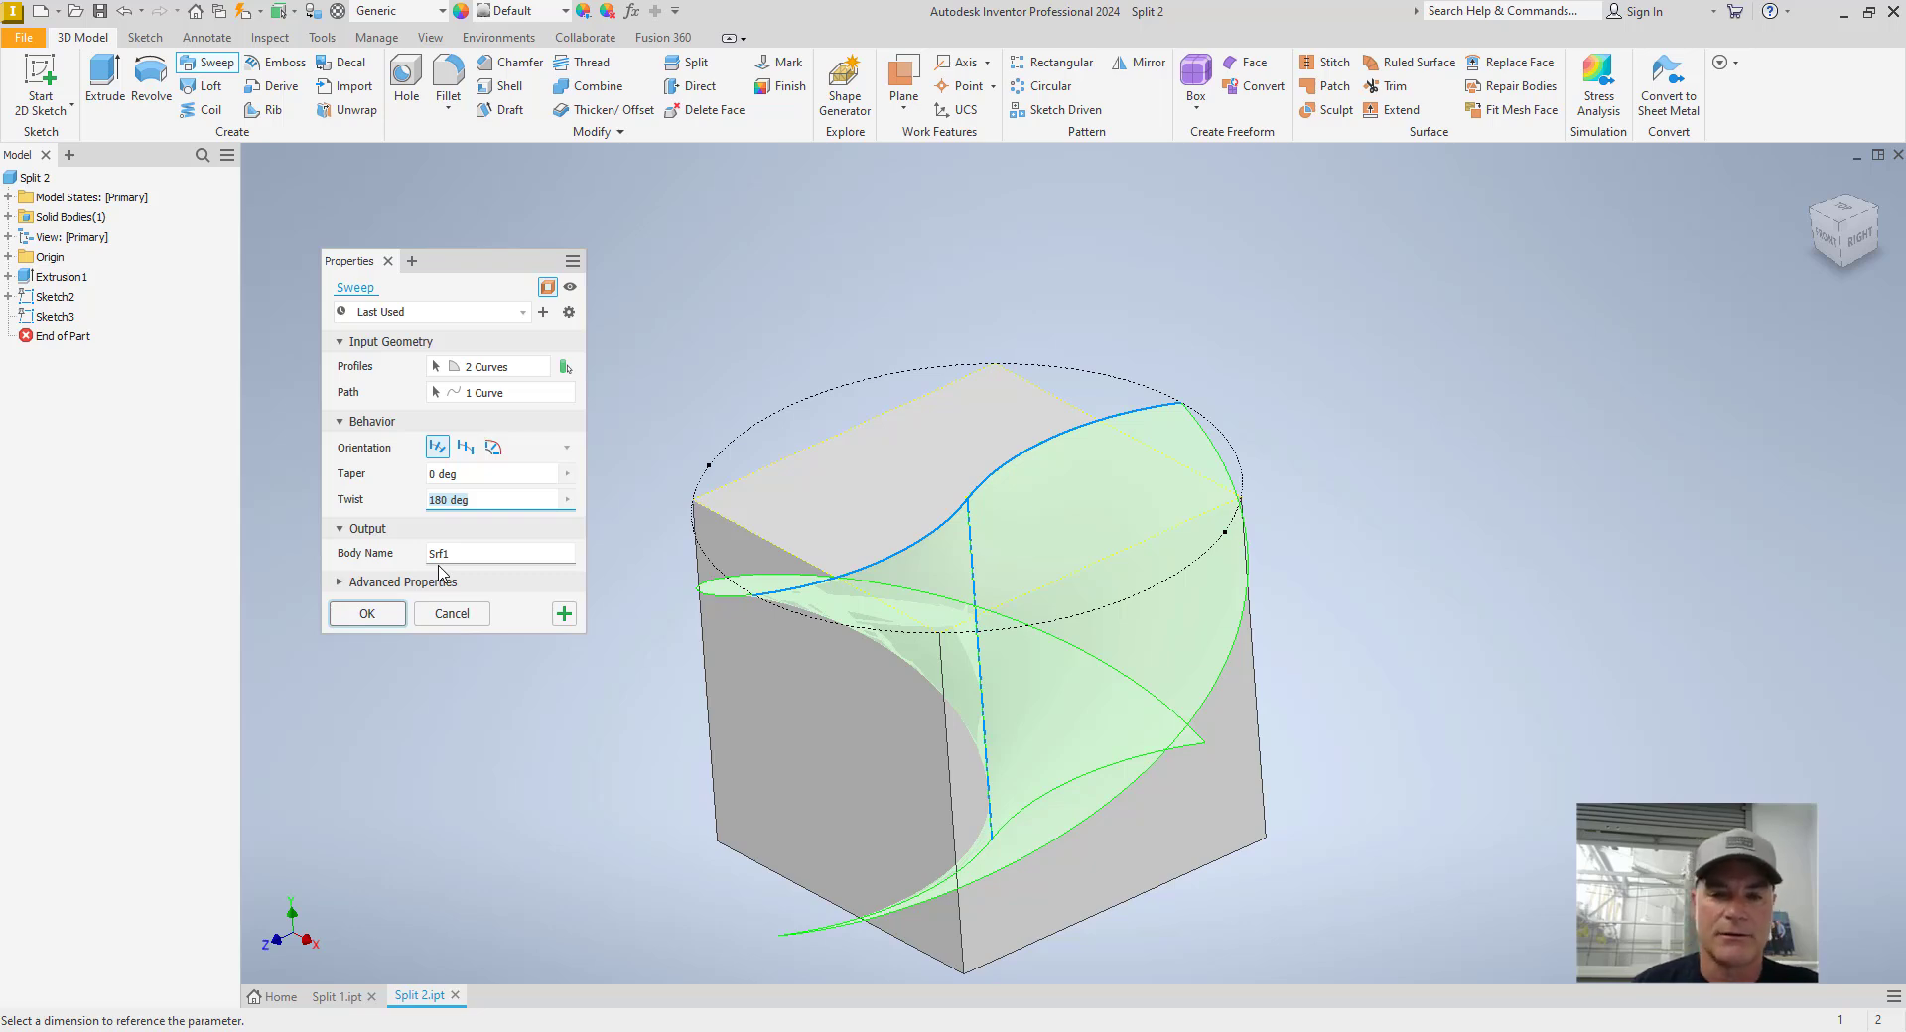
left_click(388, 615)
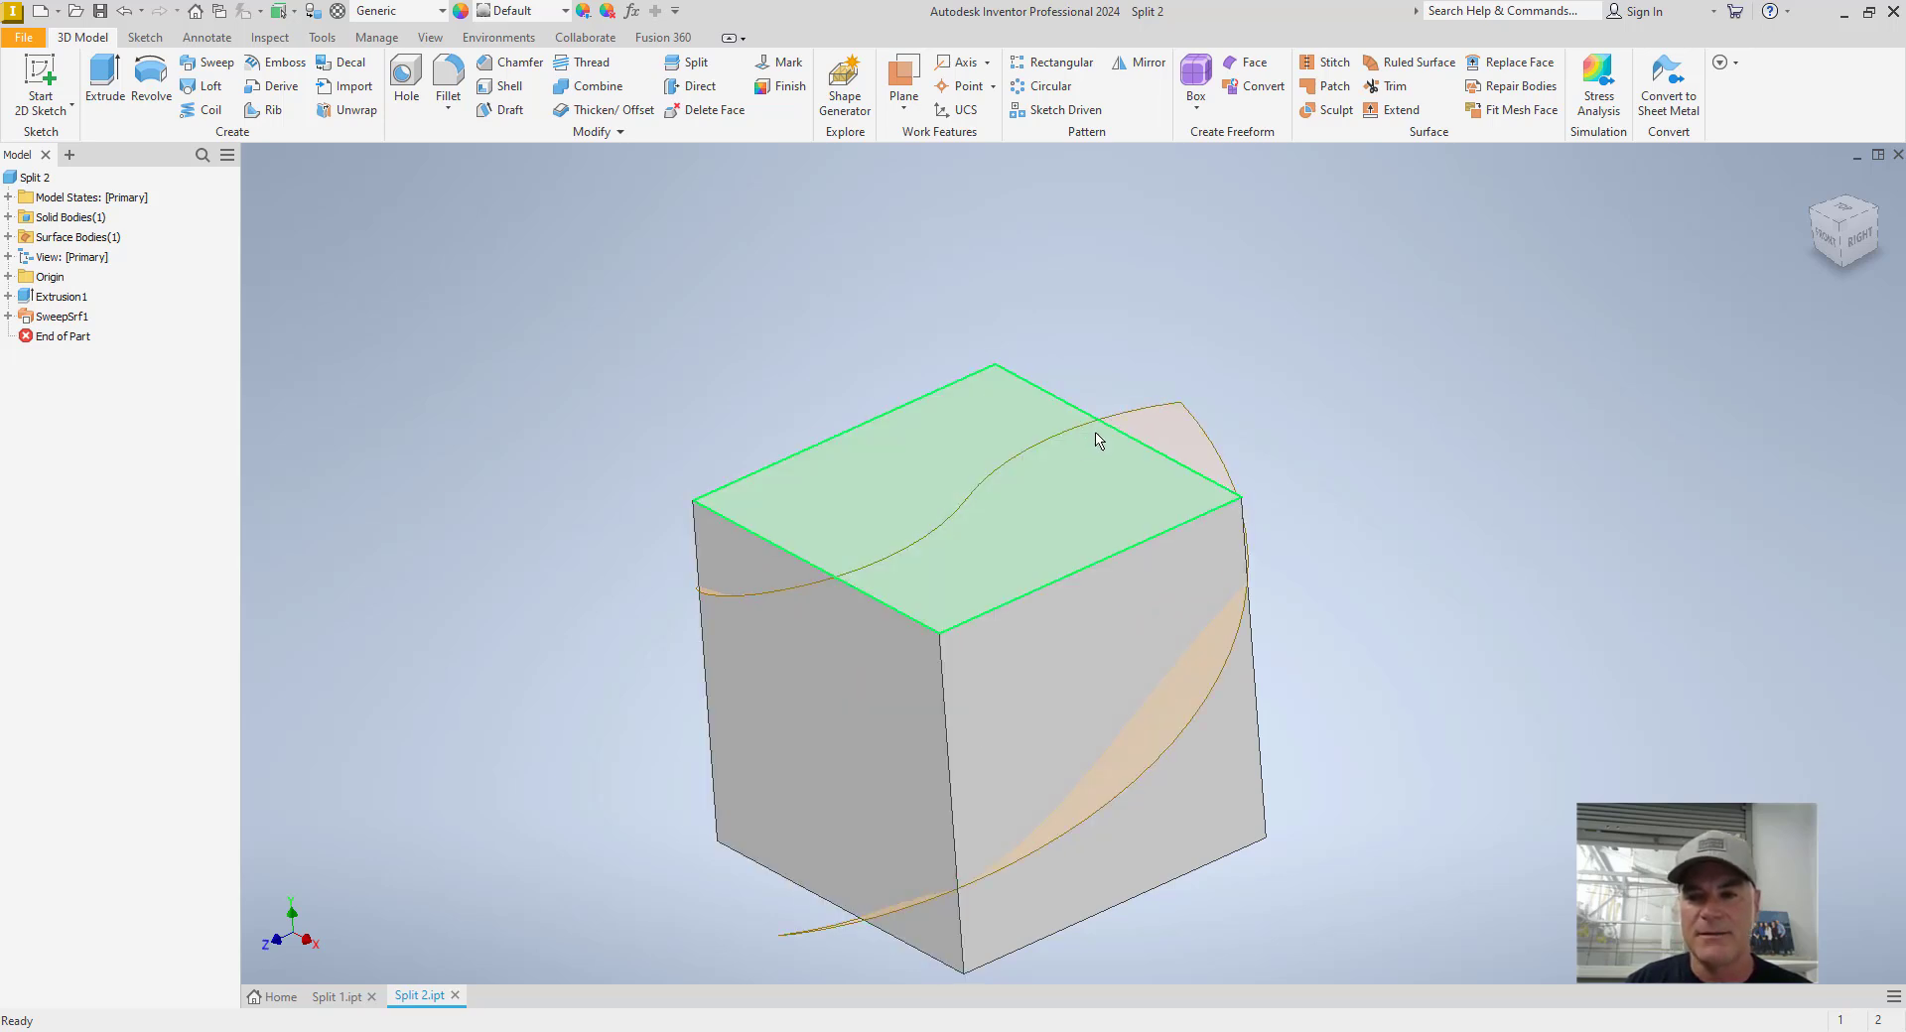
mouse_move(1101, 437)
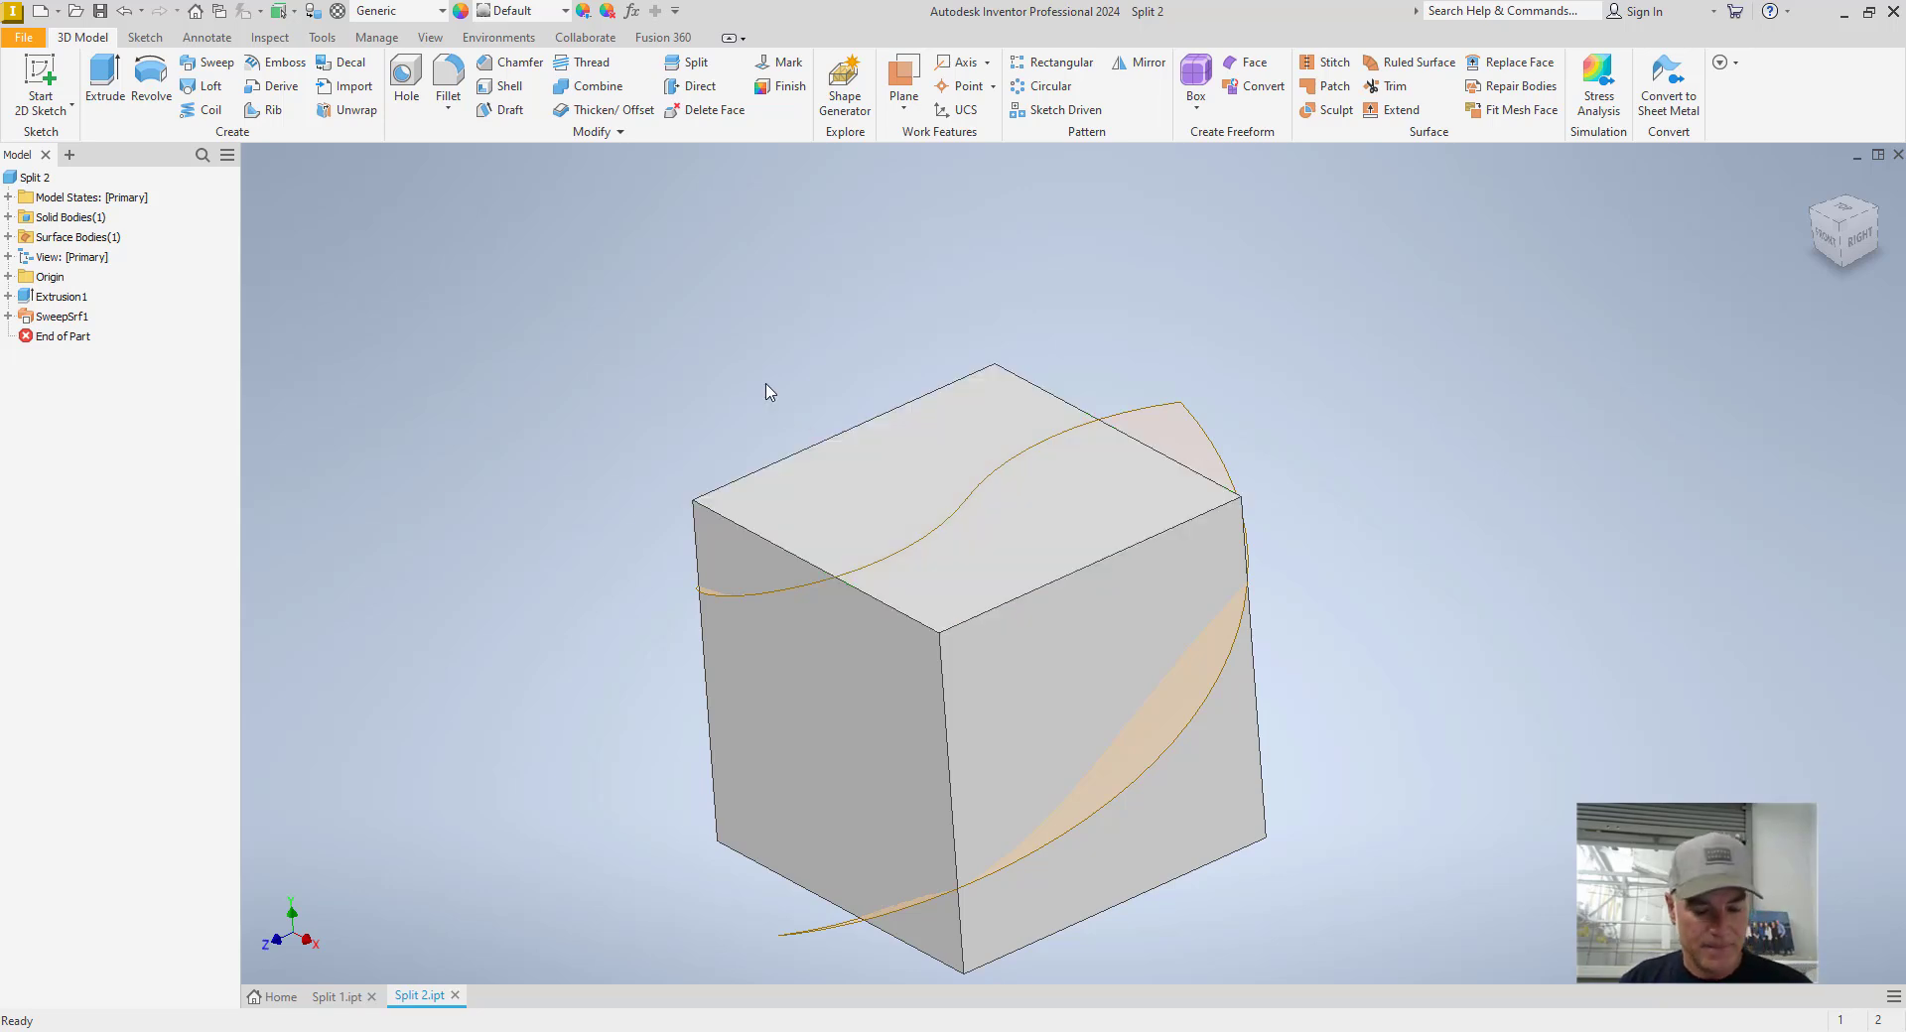
key("F6")
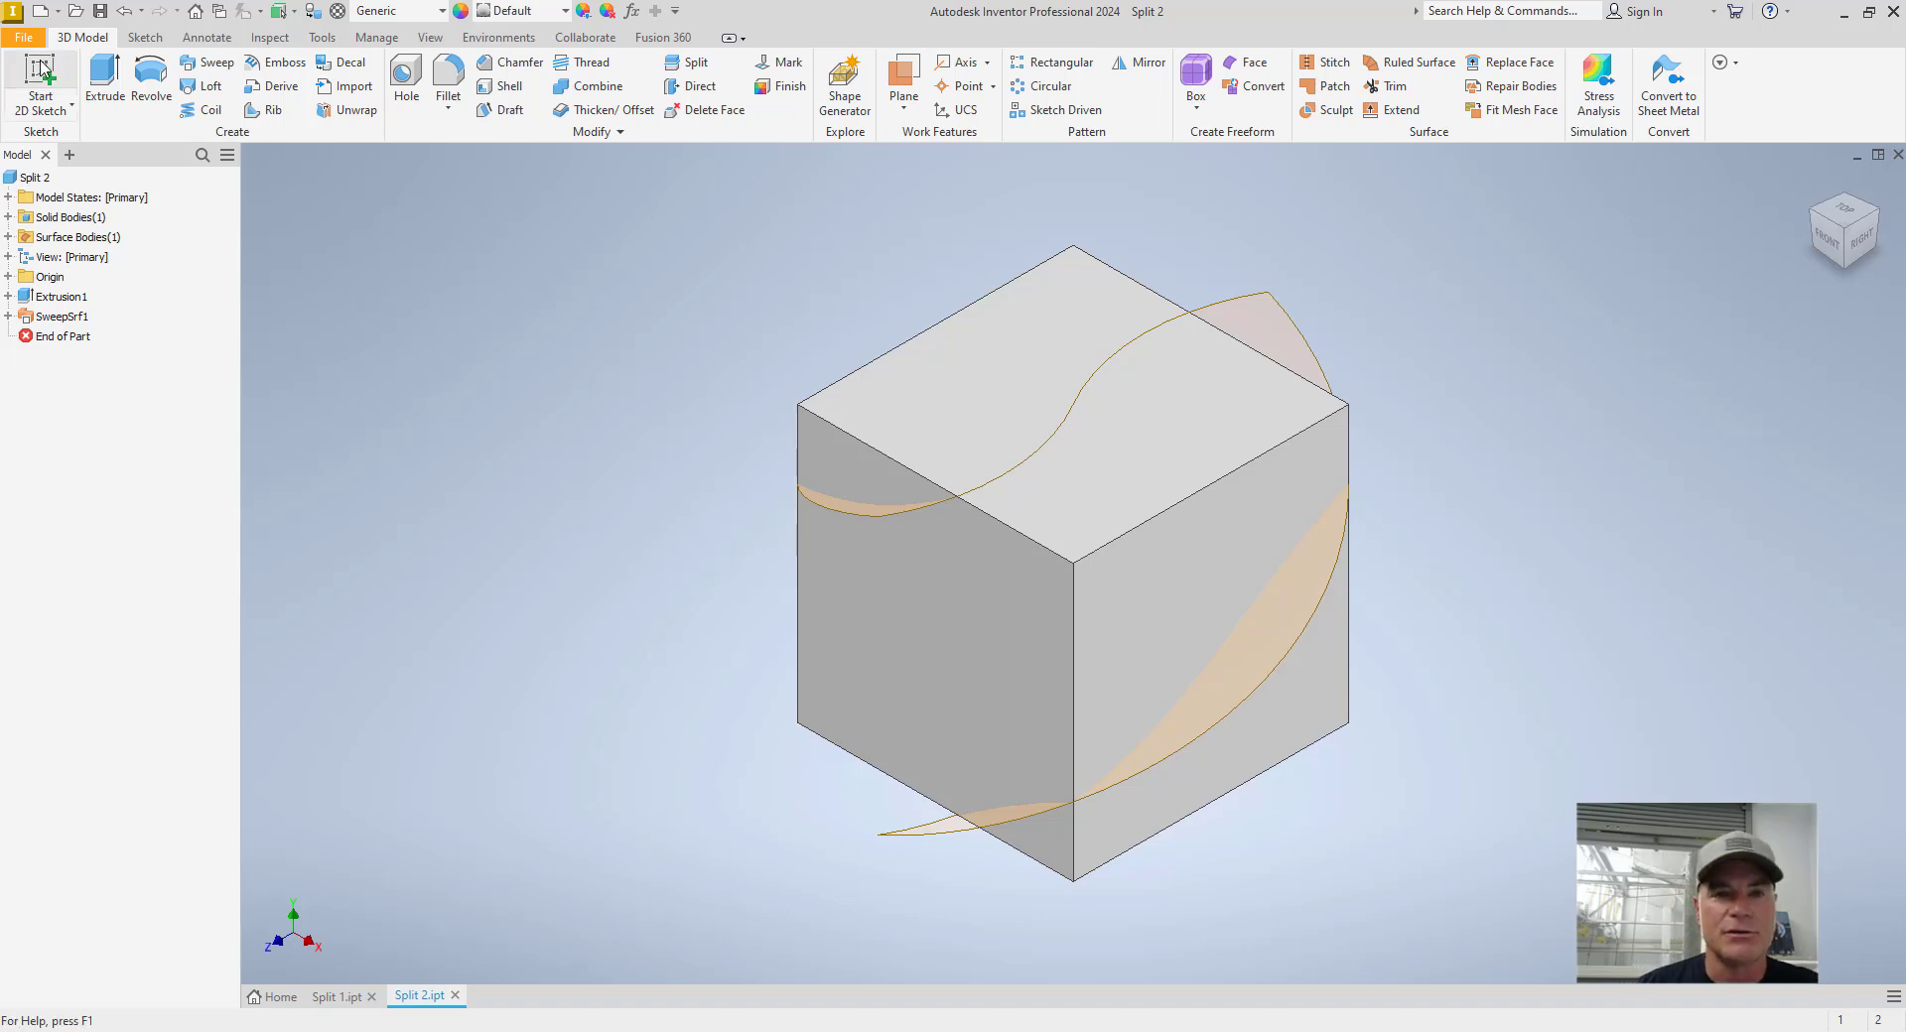
- Save a copy of the Split 2 part as Red half in the Split Practice folder
left_click(24, 40)
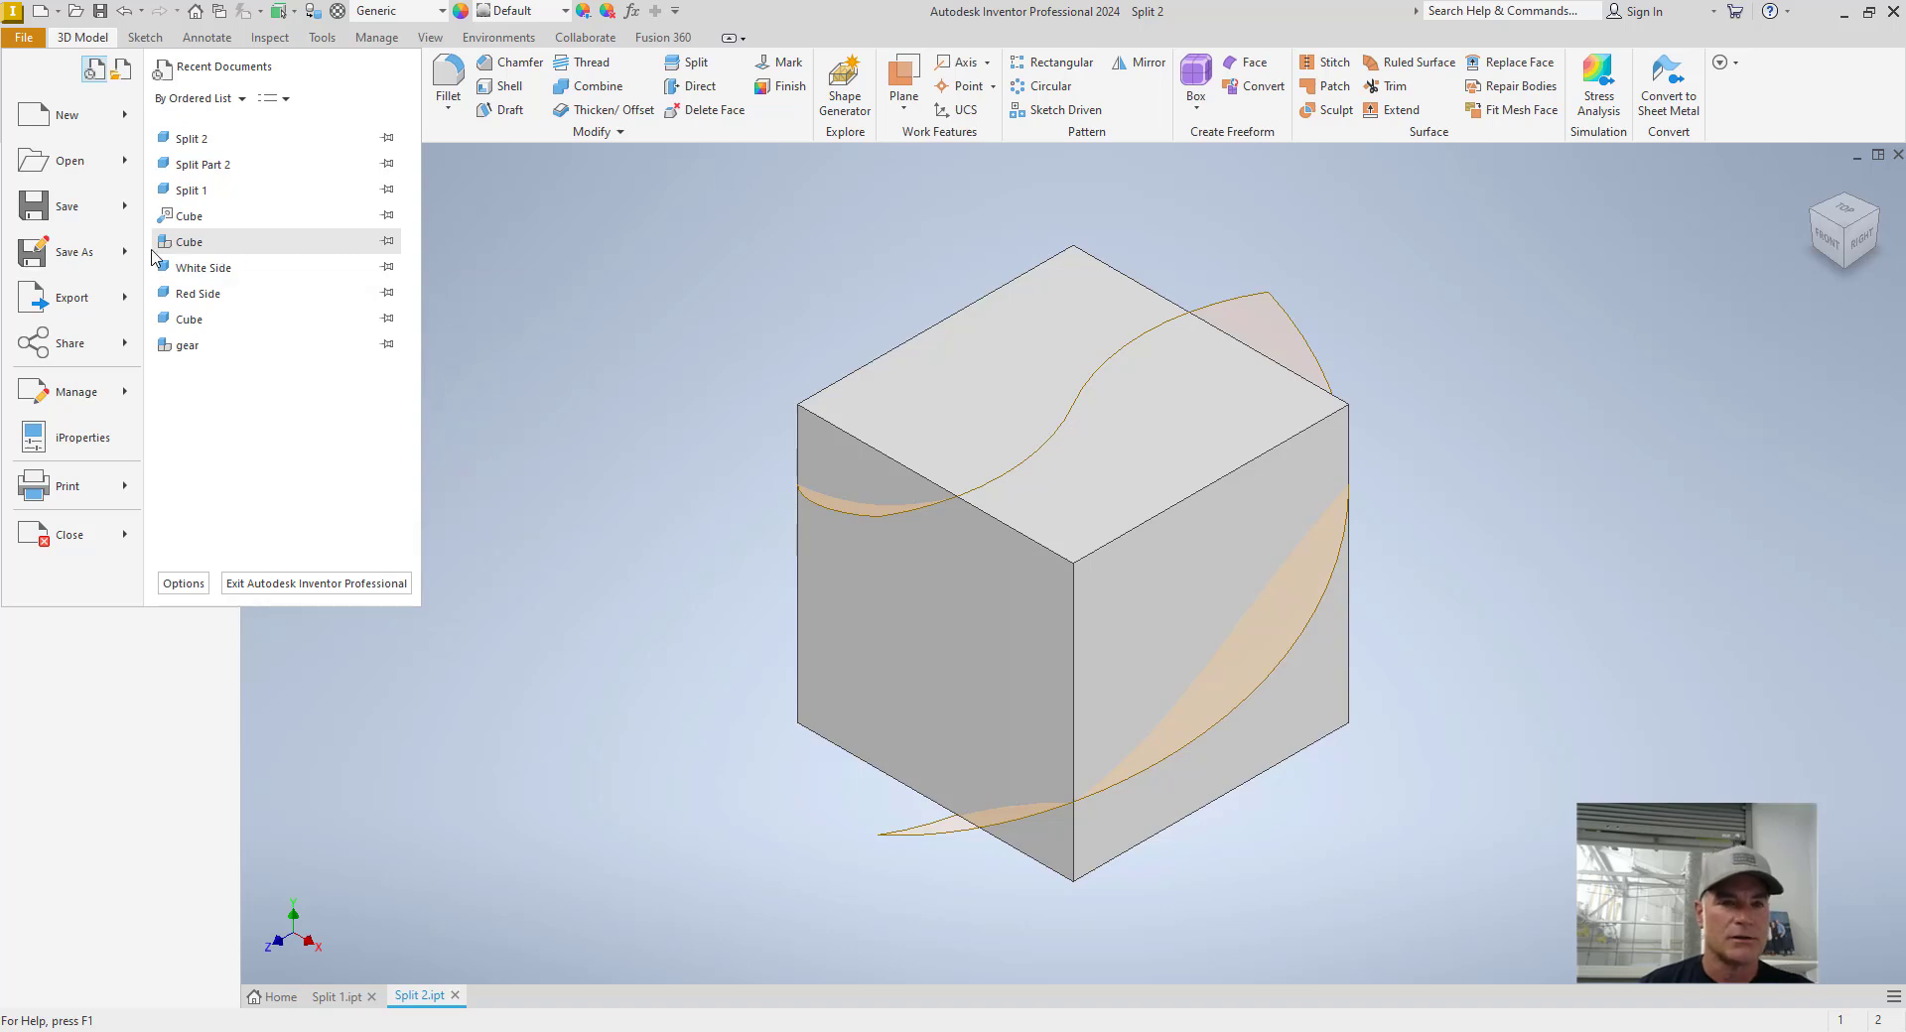
mouse_move(89, 255)
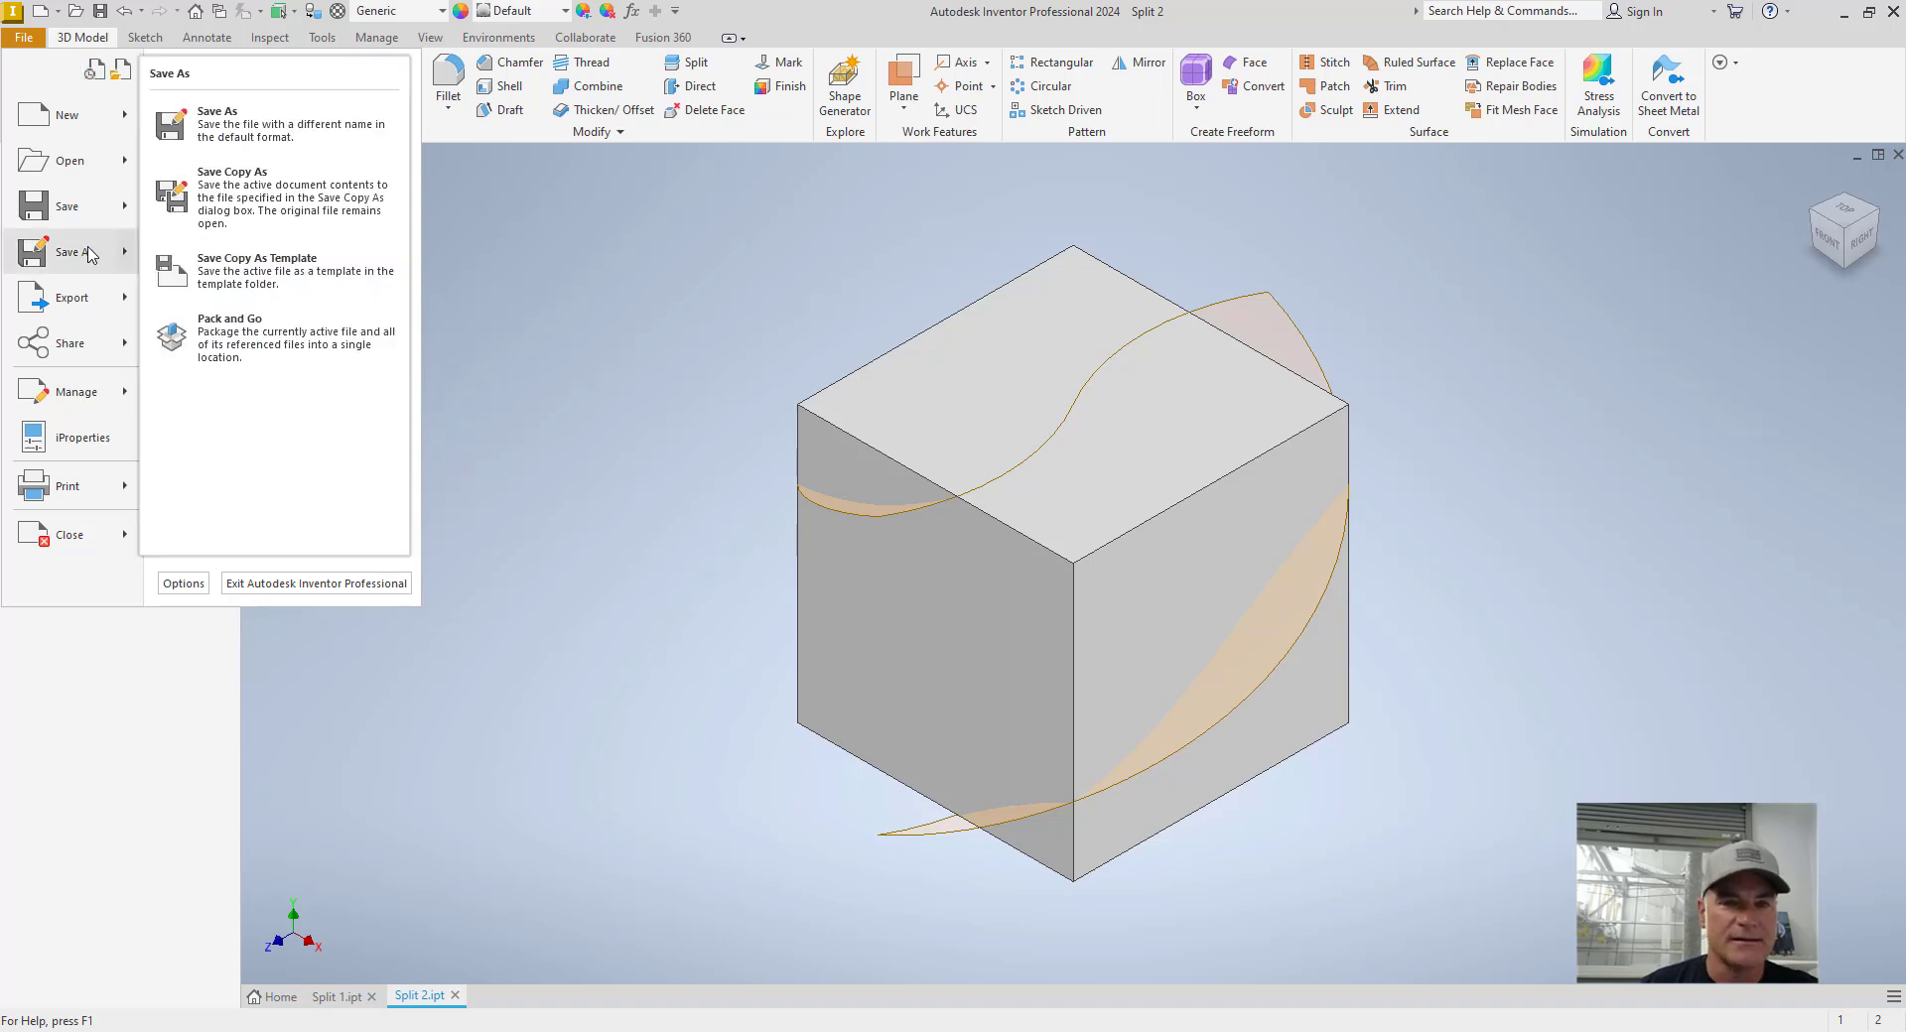
left_click(238, 211)
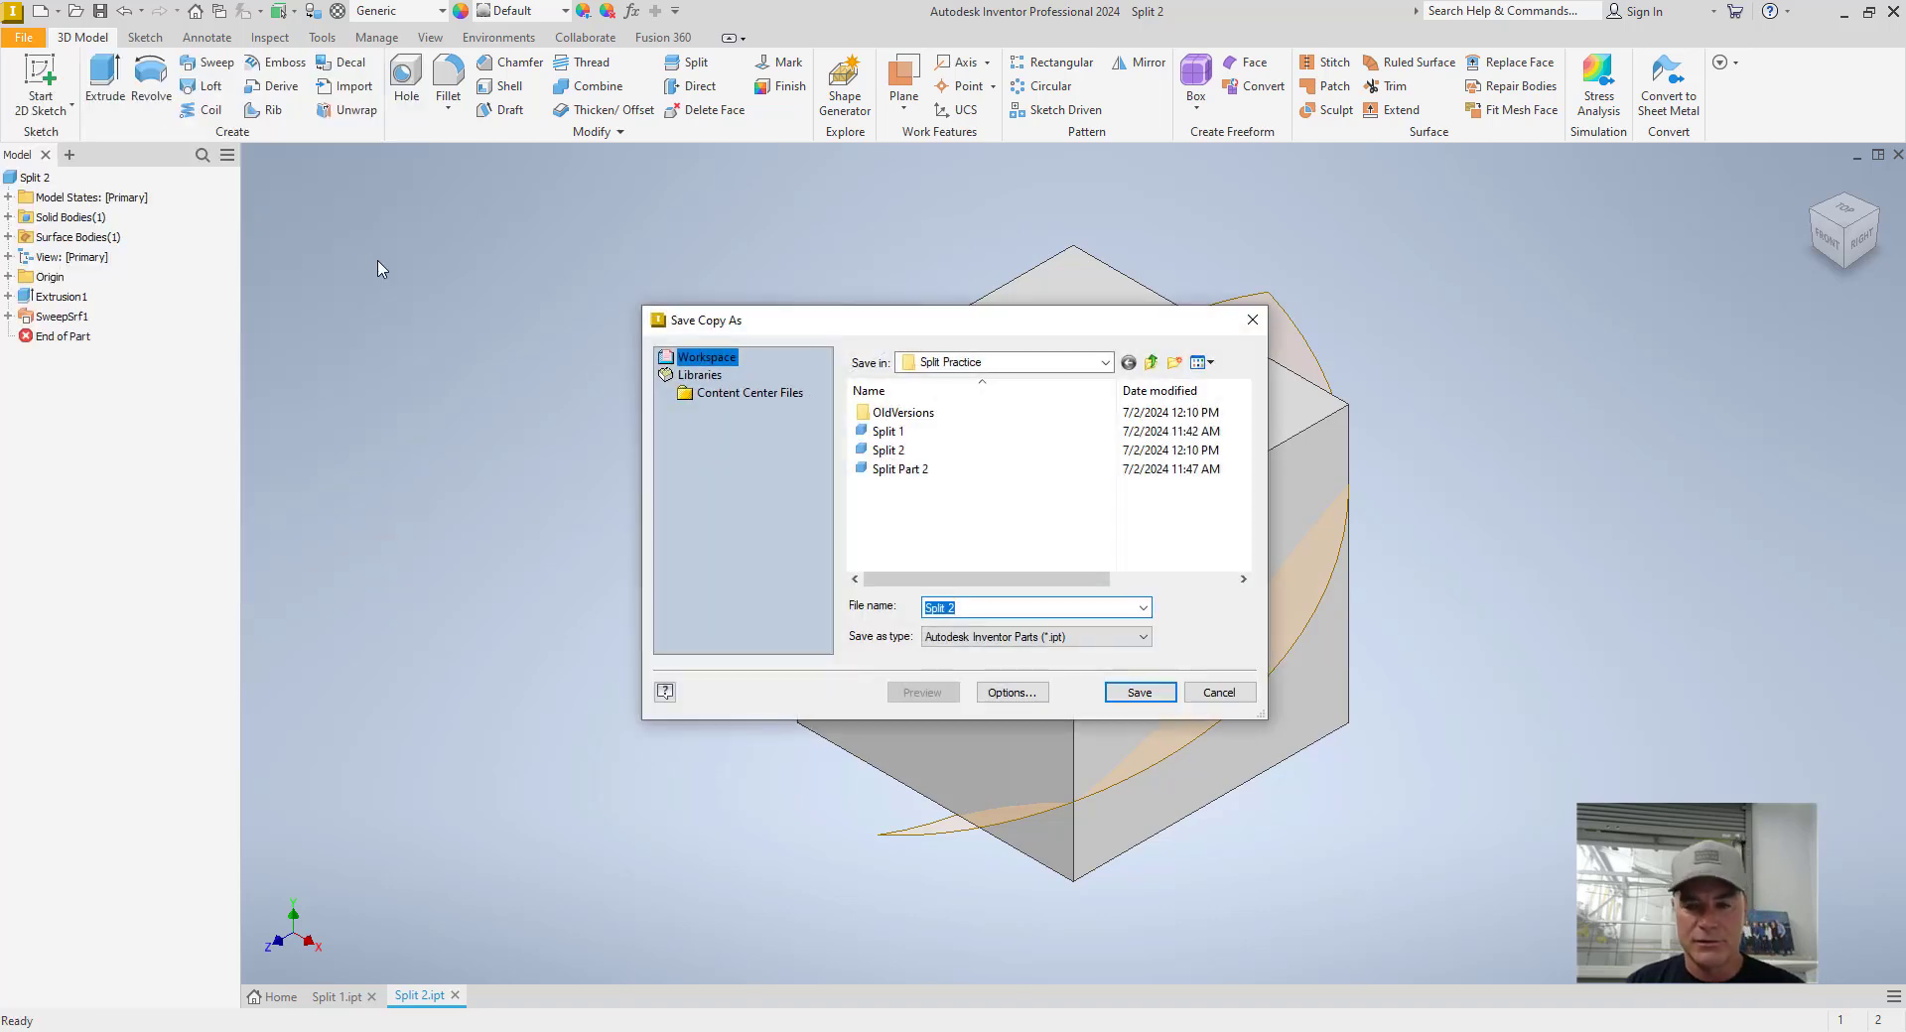
type("Red half")
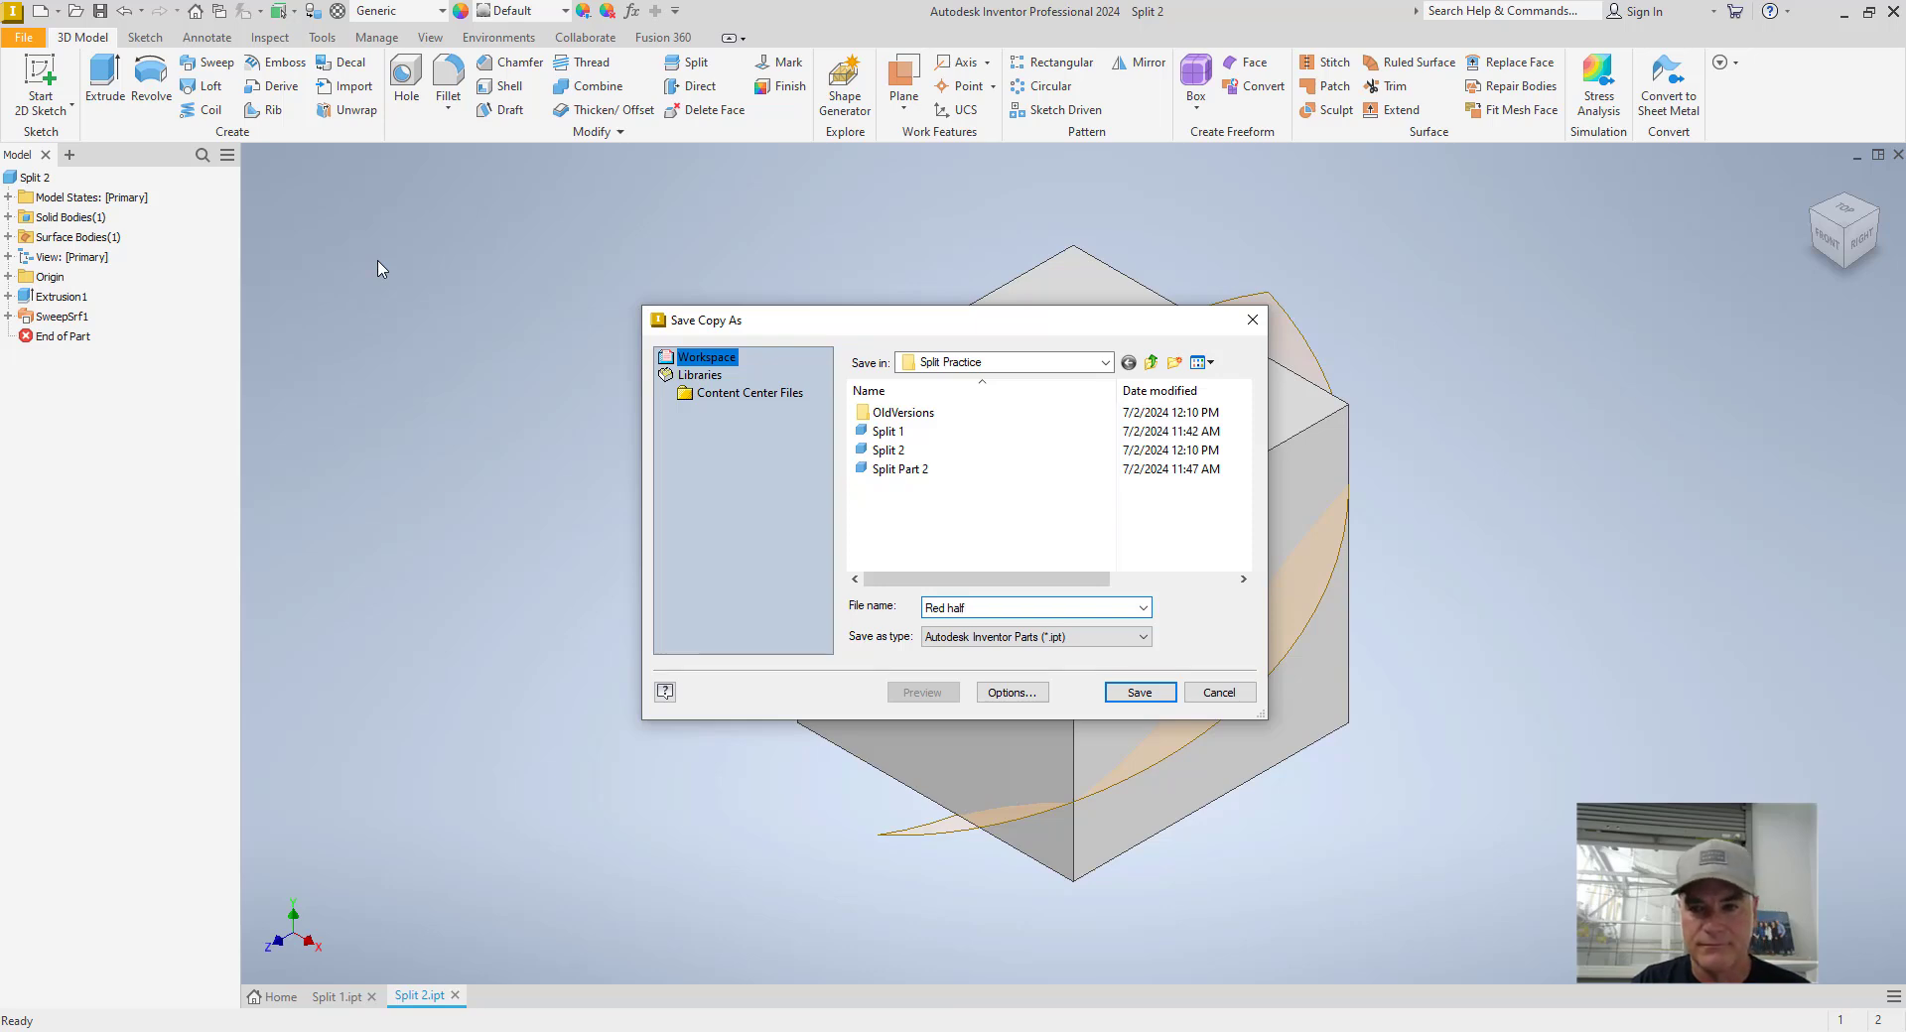
key("Return")
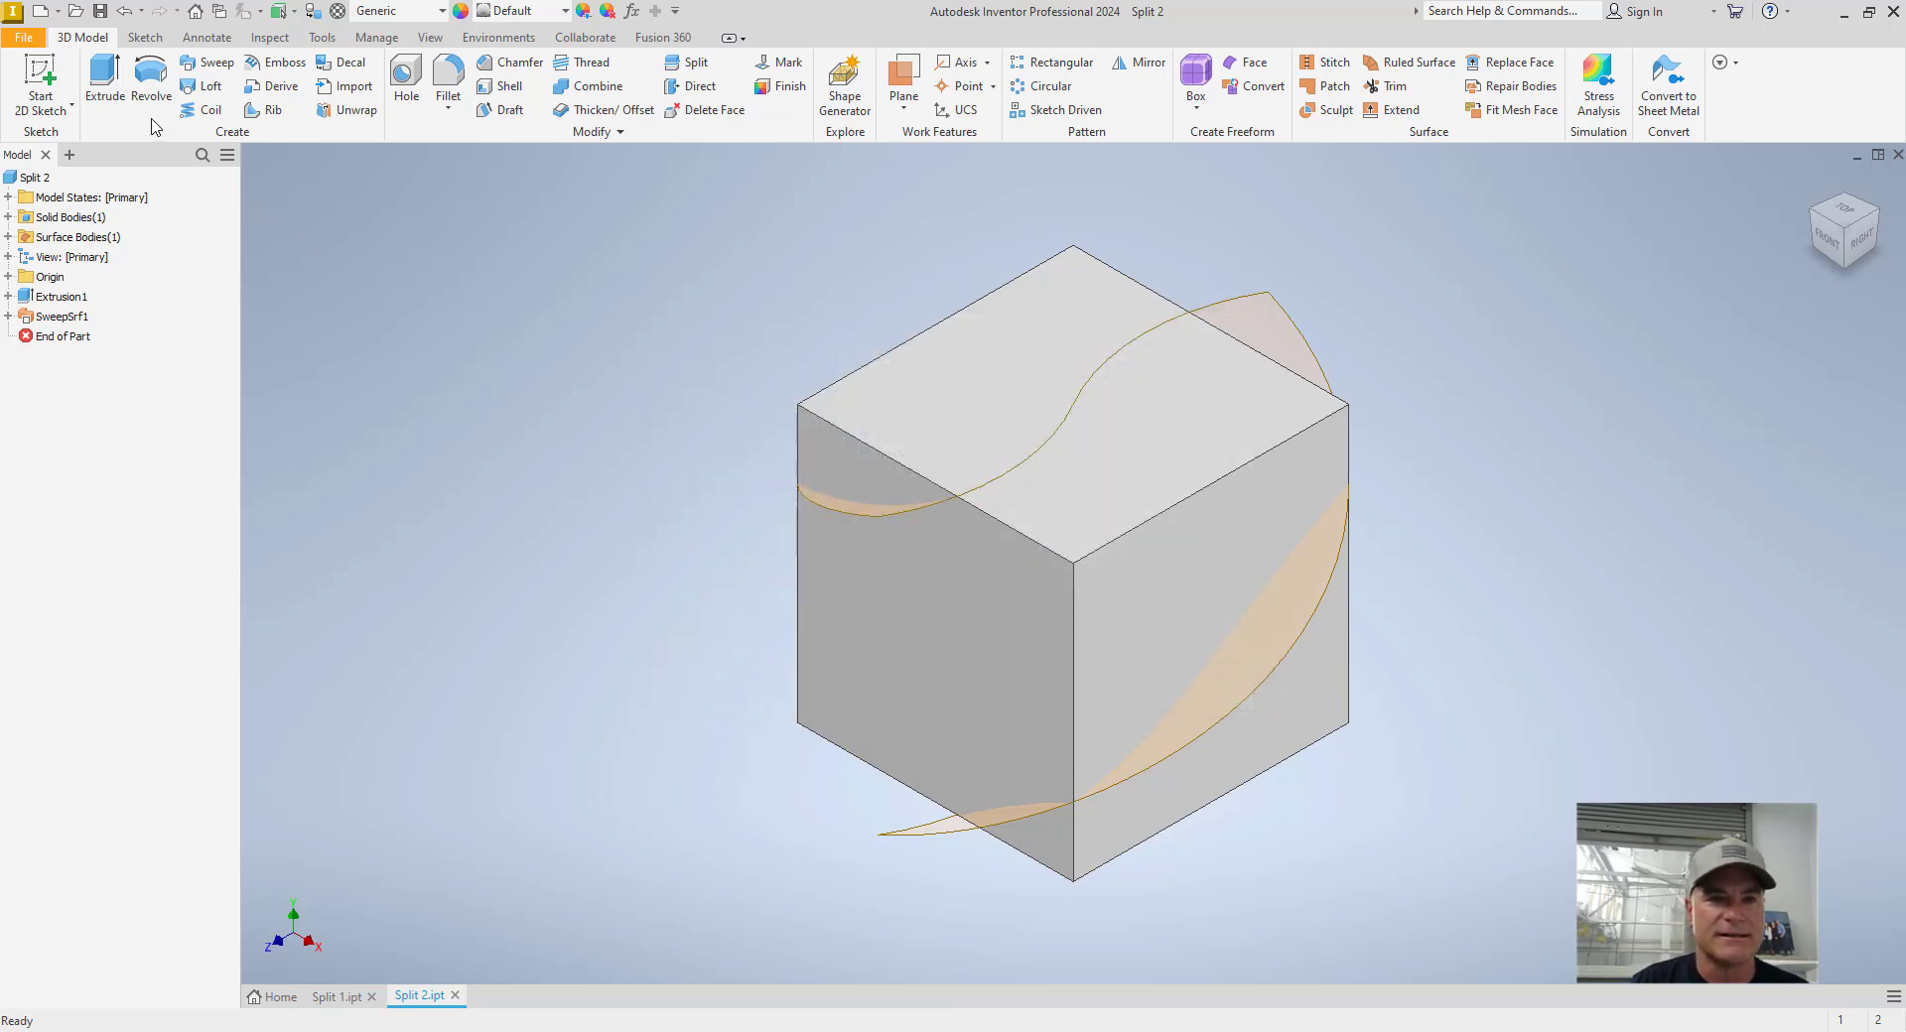
- Save another copy of the Split 2 part as White Half in the Split Practice folder
left_click(30, 40)
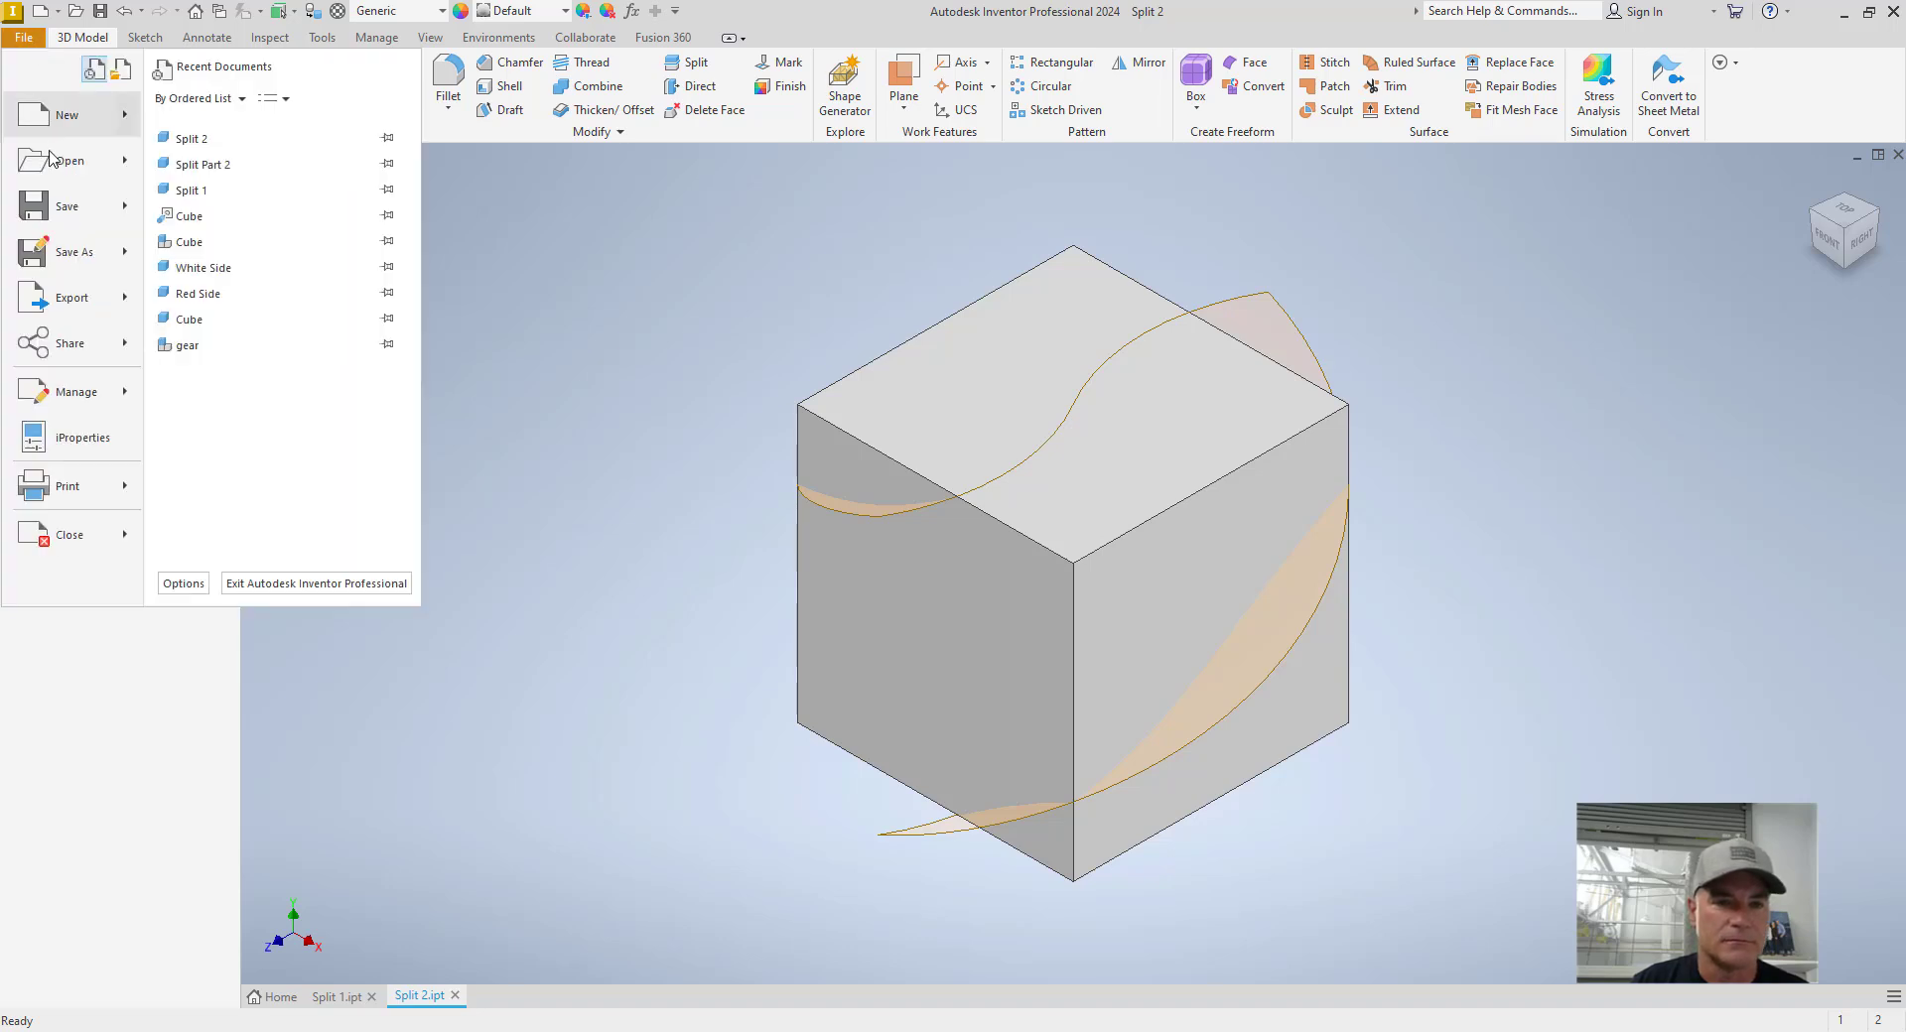
mouse_move(66, 206)
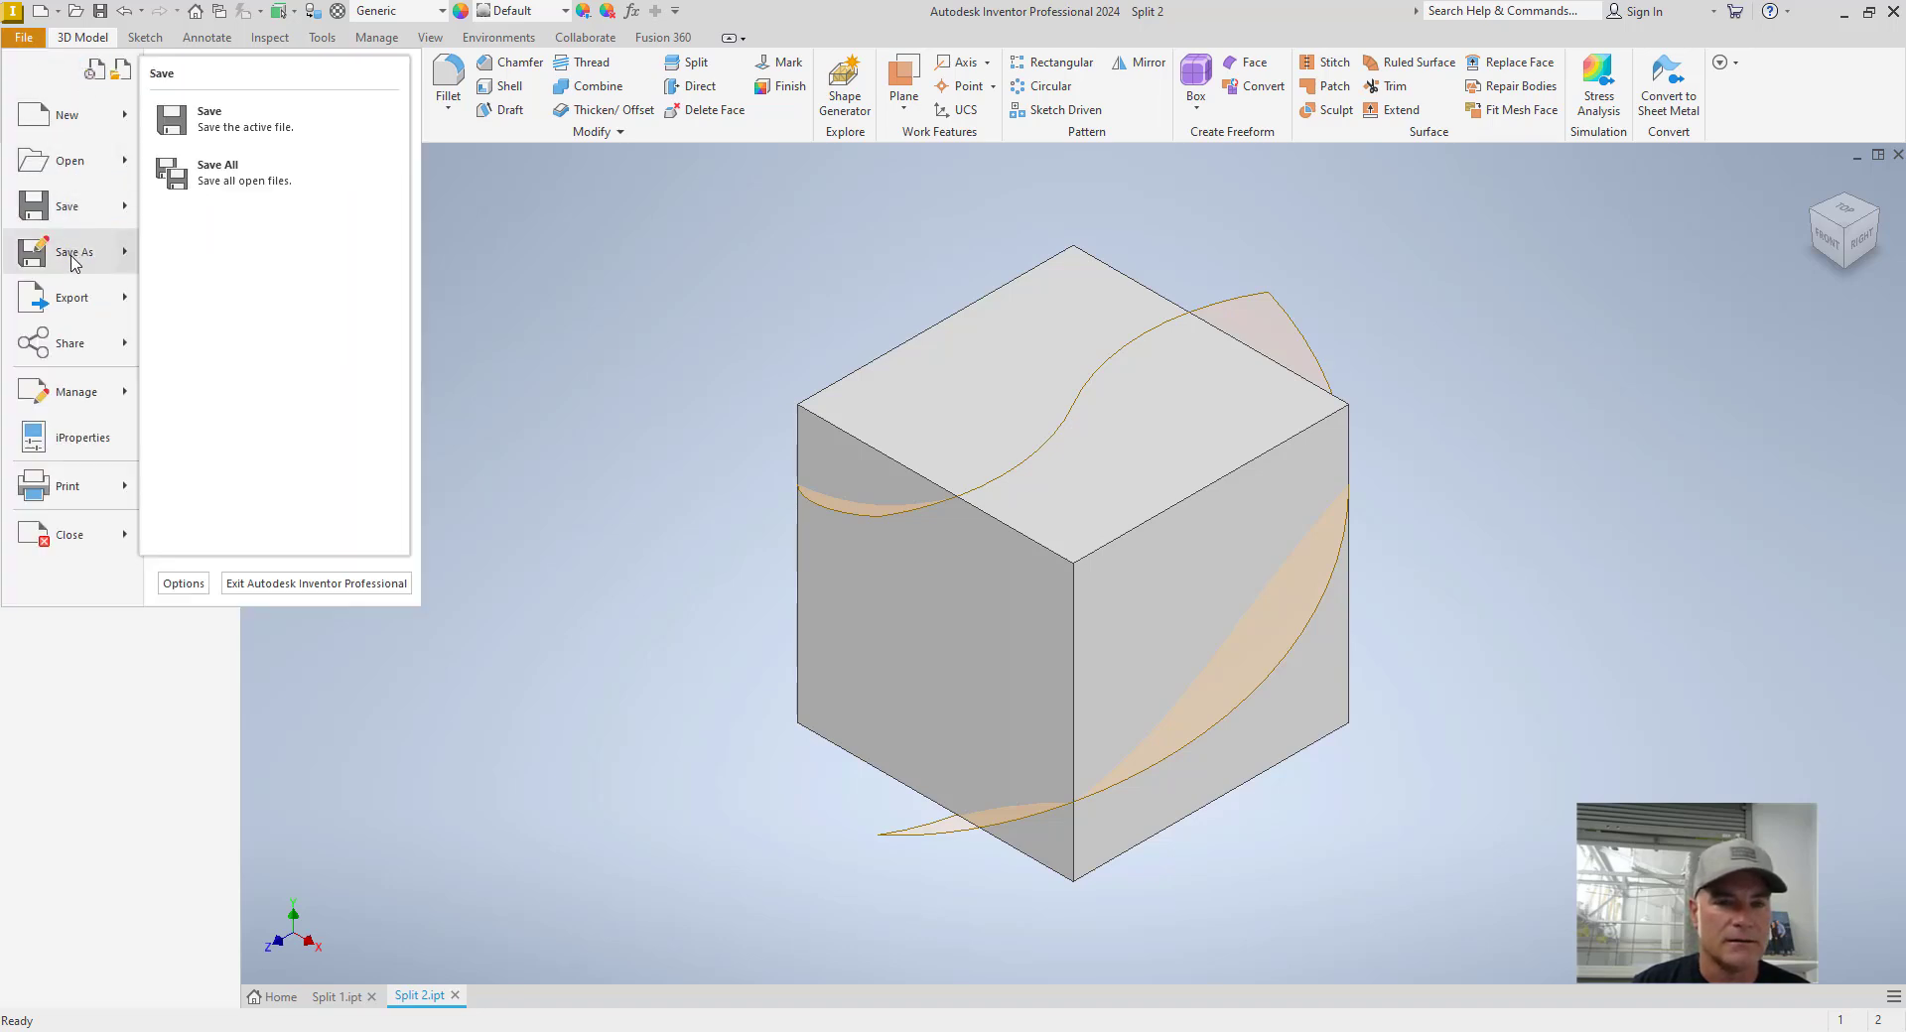
mouse_move(75, 256)
left_click(250, 216)
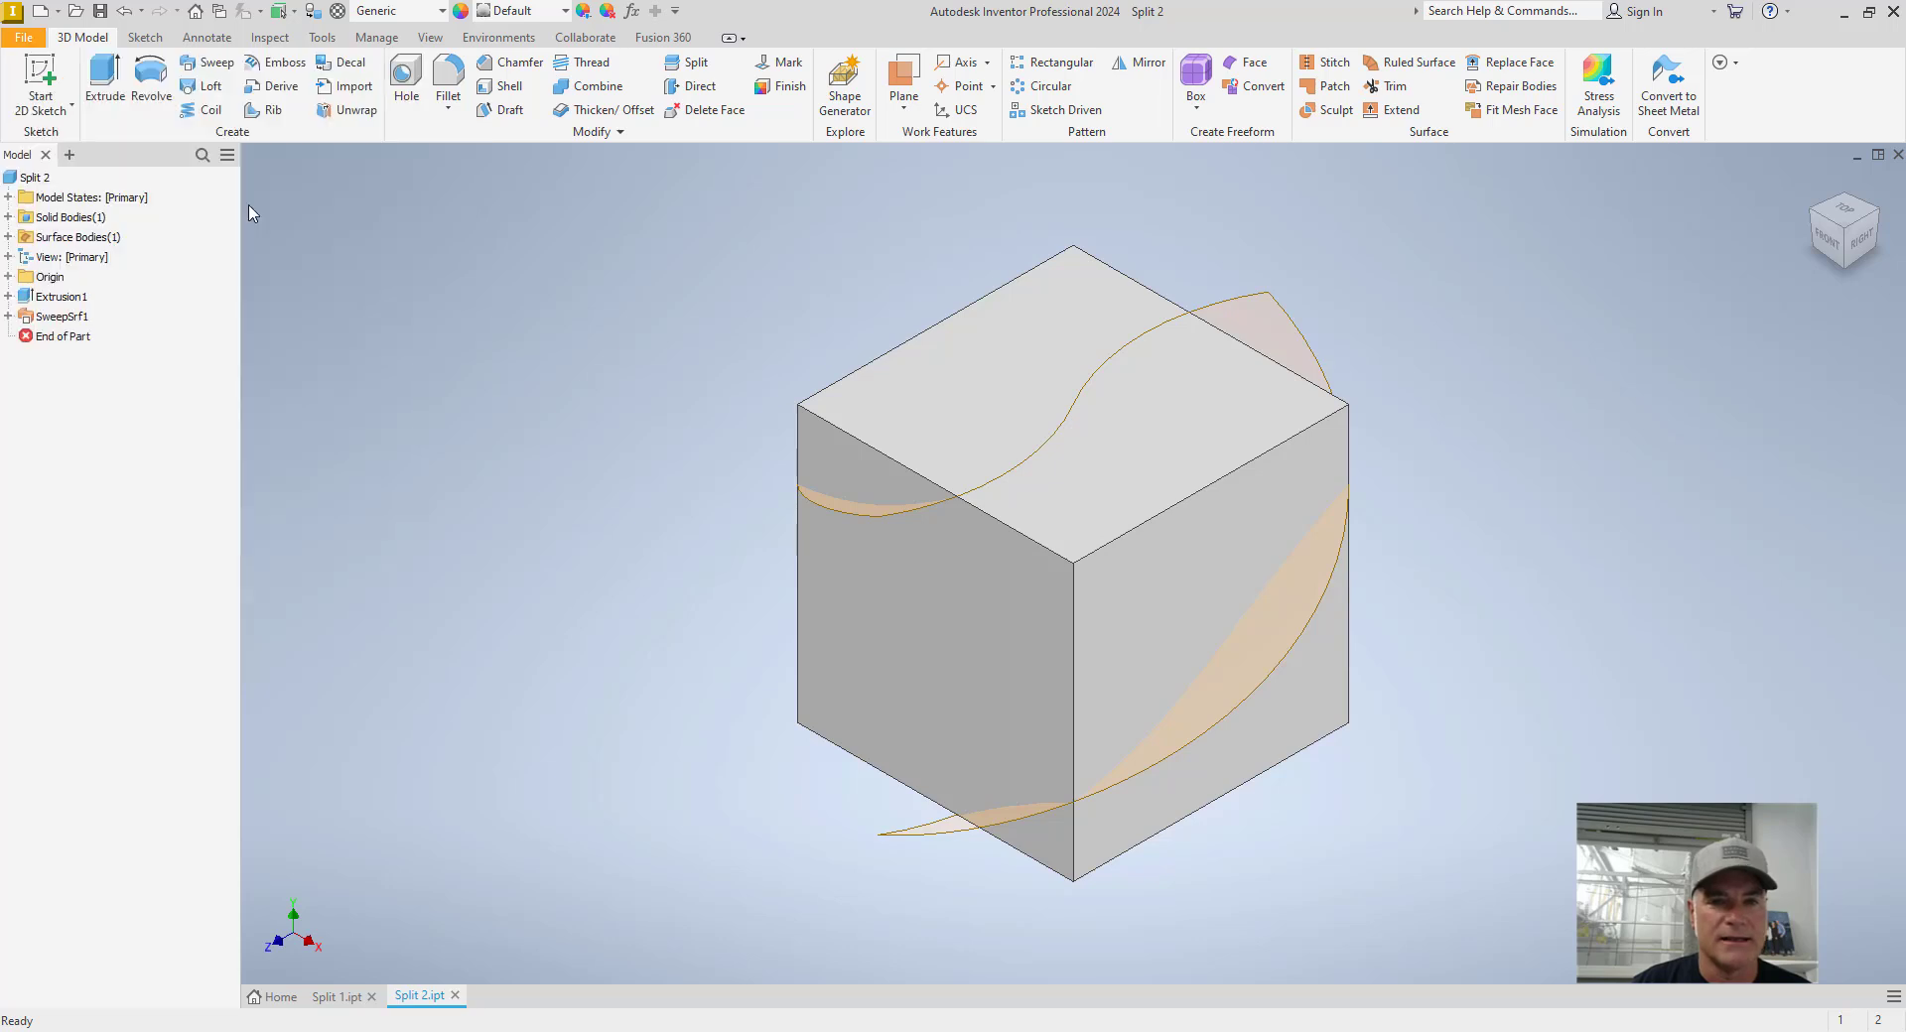
type("White Half")
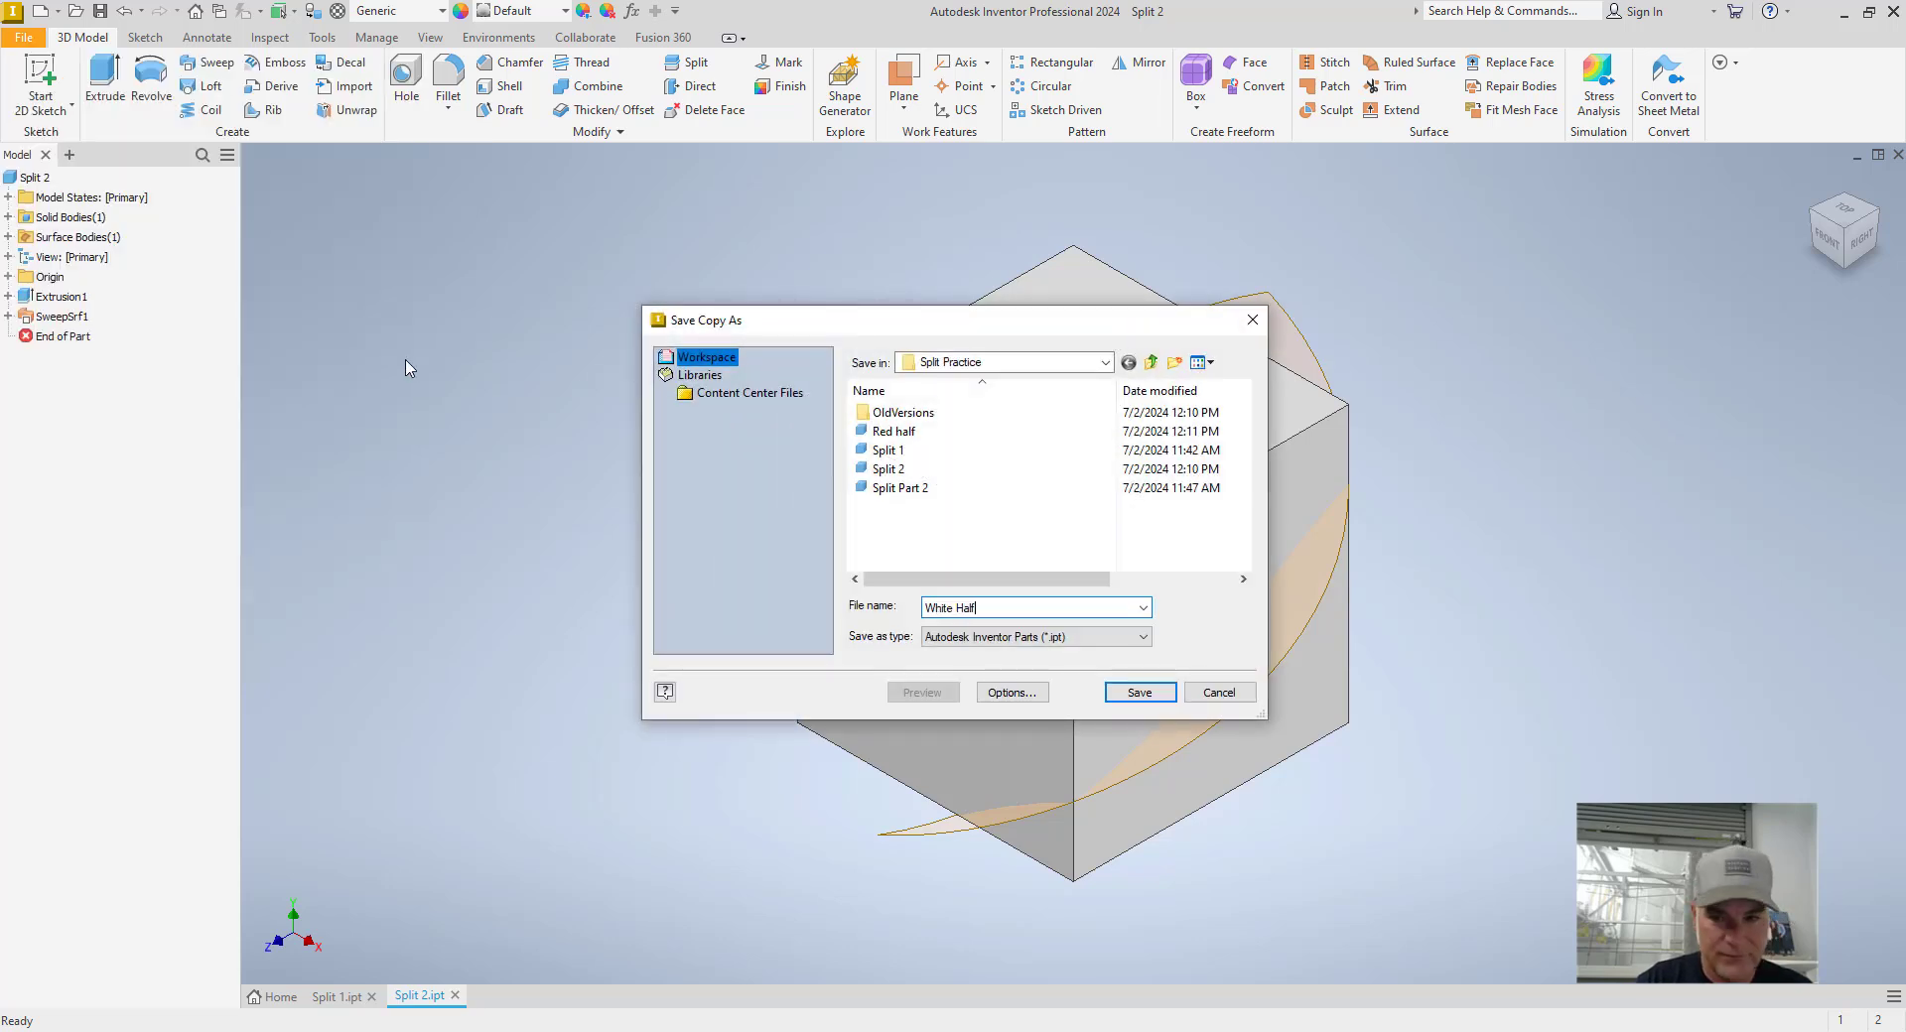
key("Return")
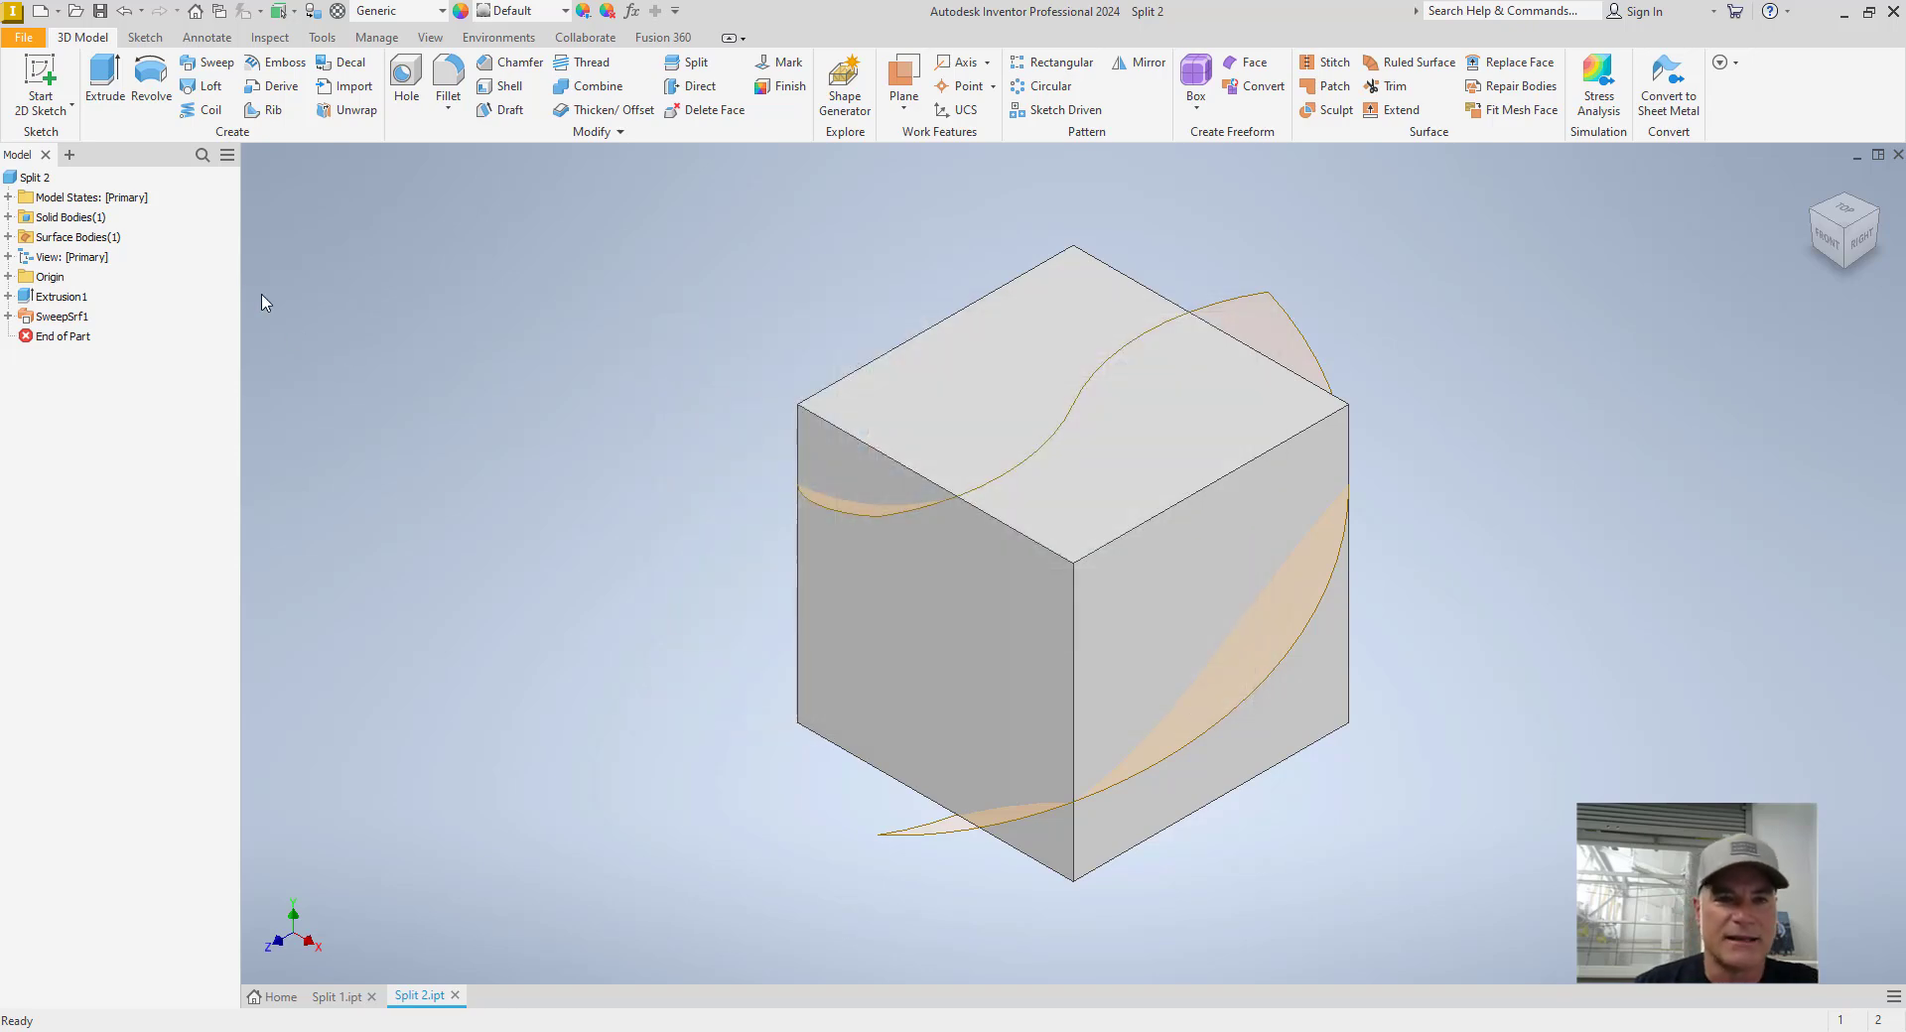
- Open the Red half part from the Split Practice folder
left_click(75, 11)
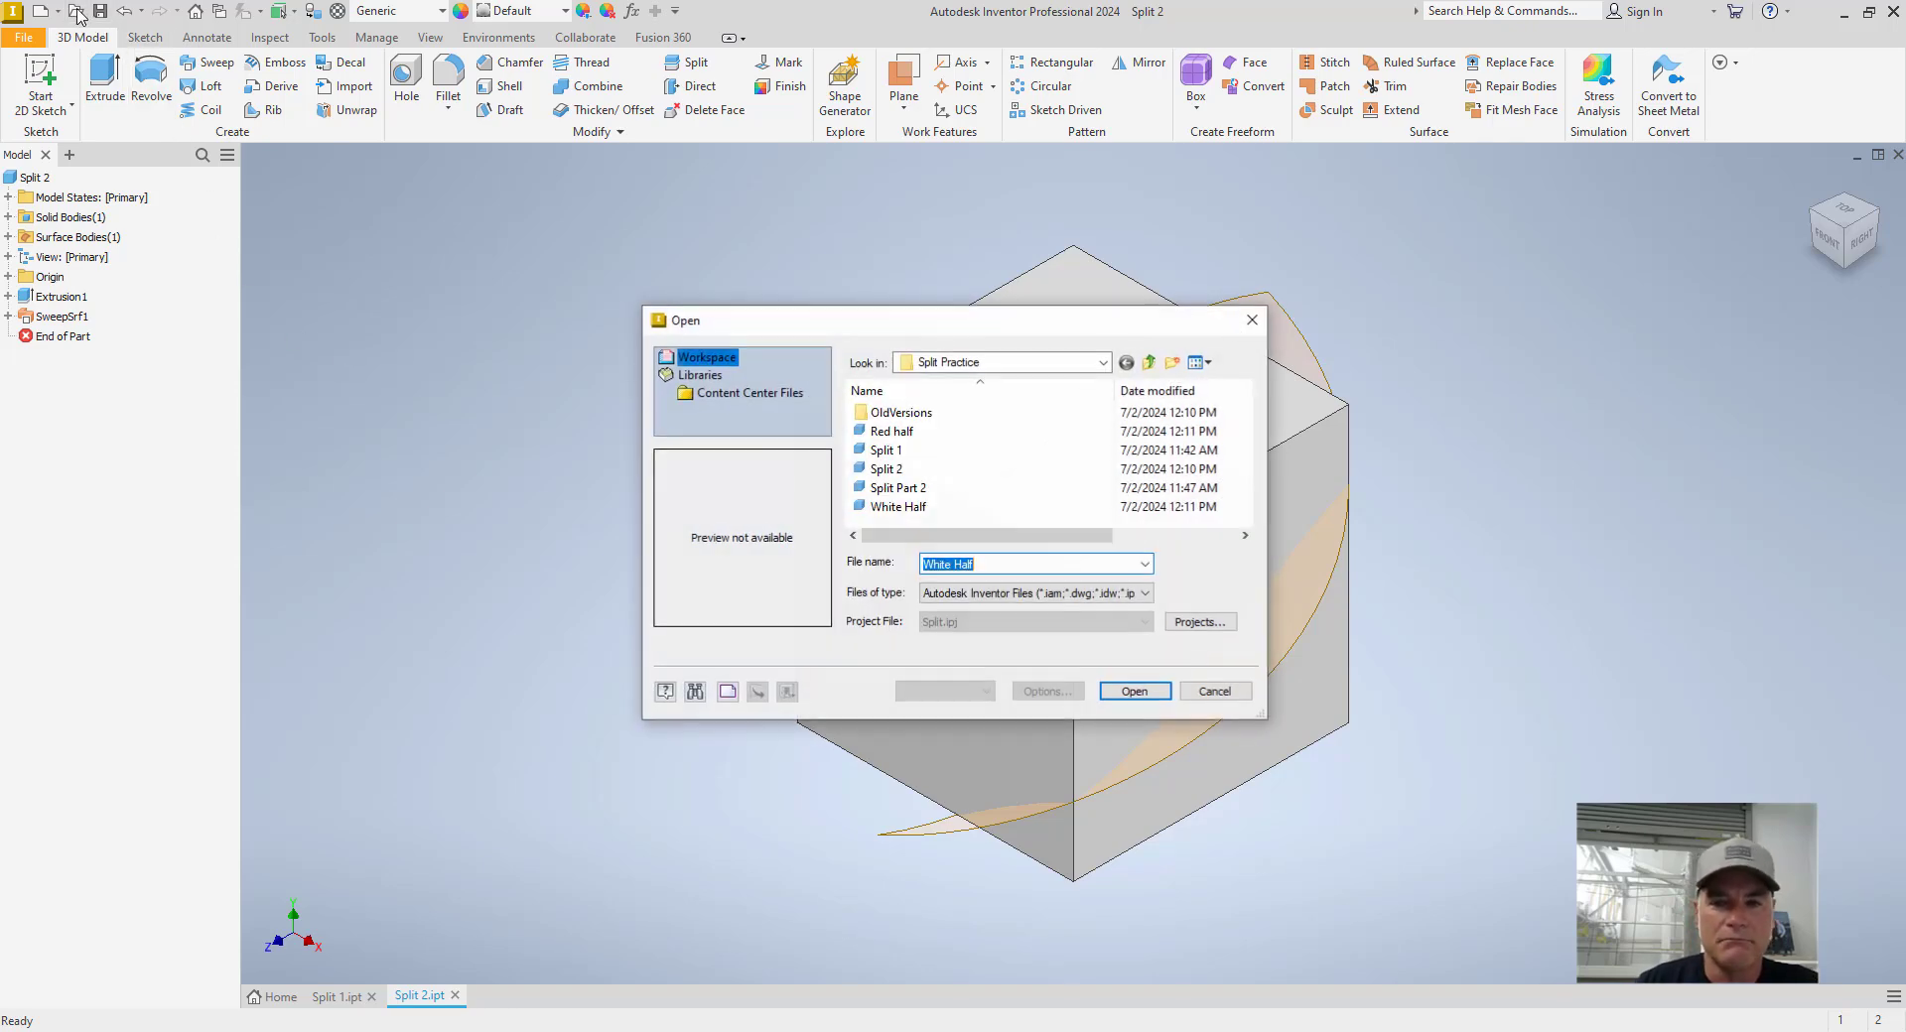
left_click(892, 430)
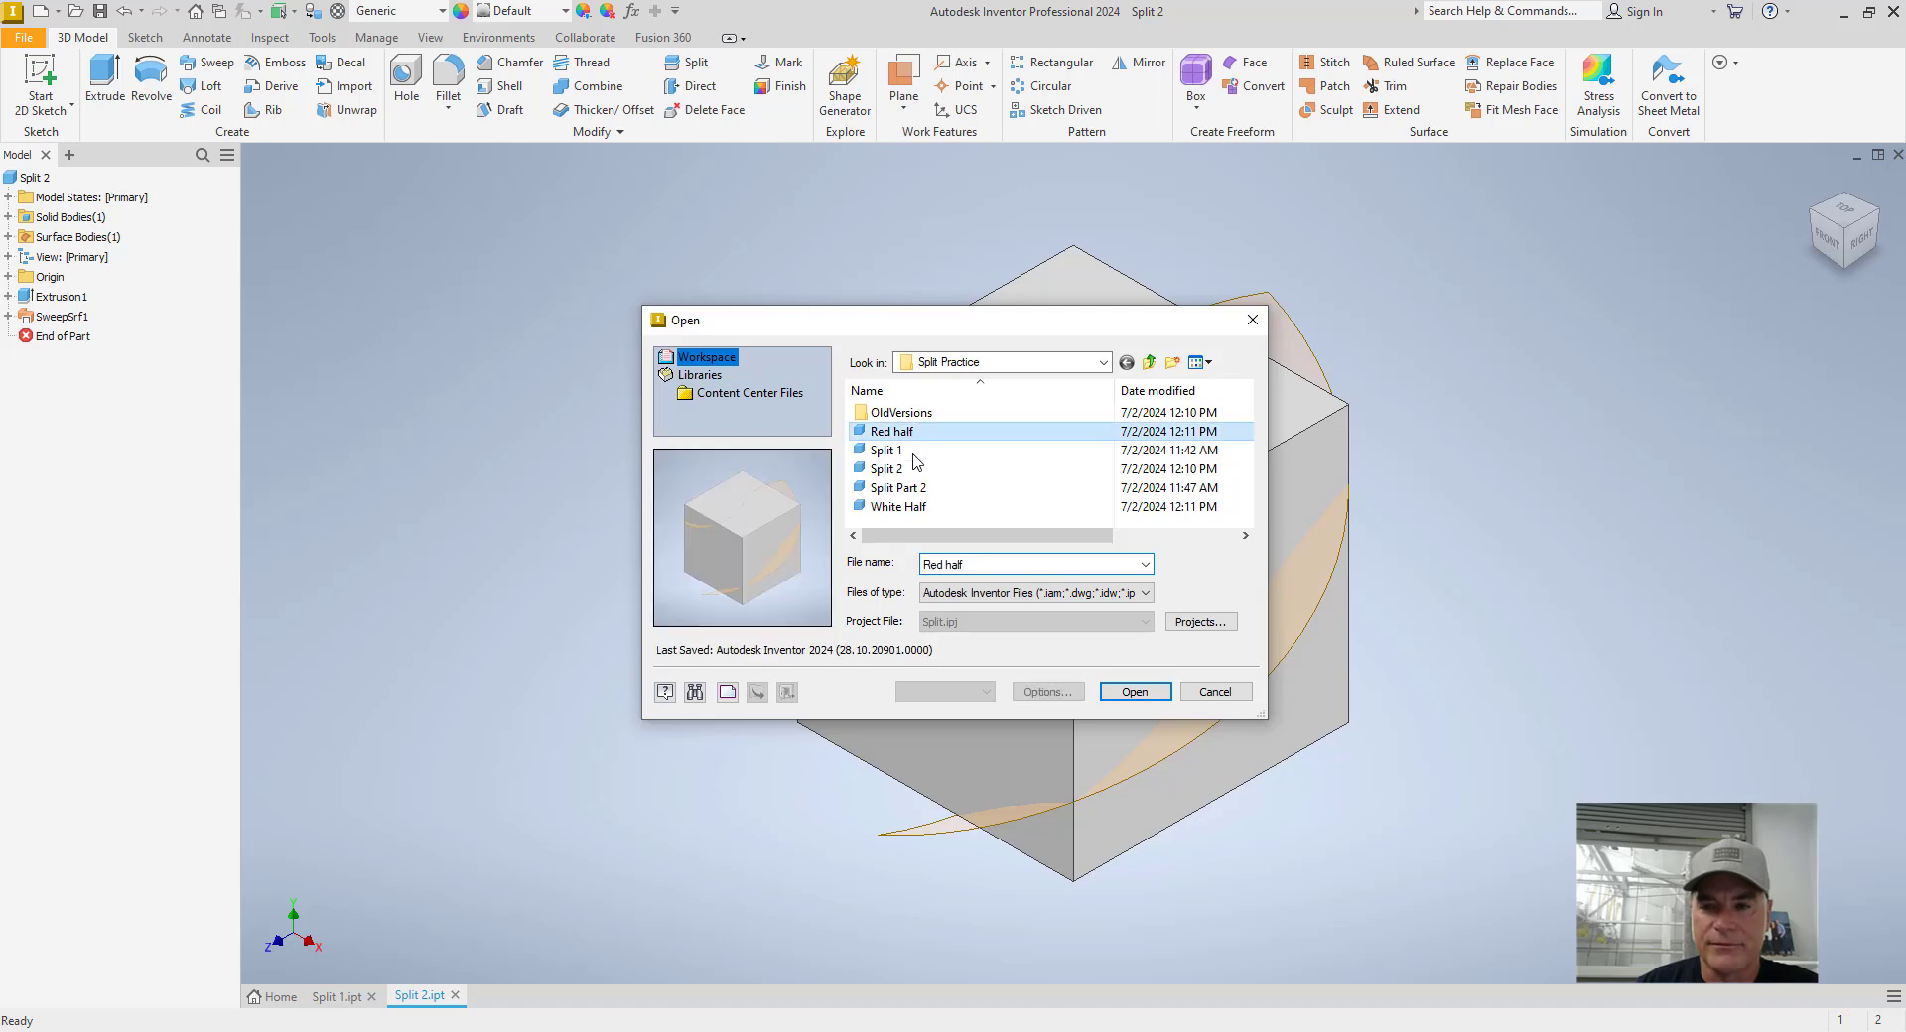
left_click(1134, 691)
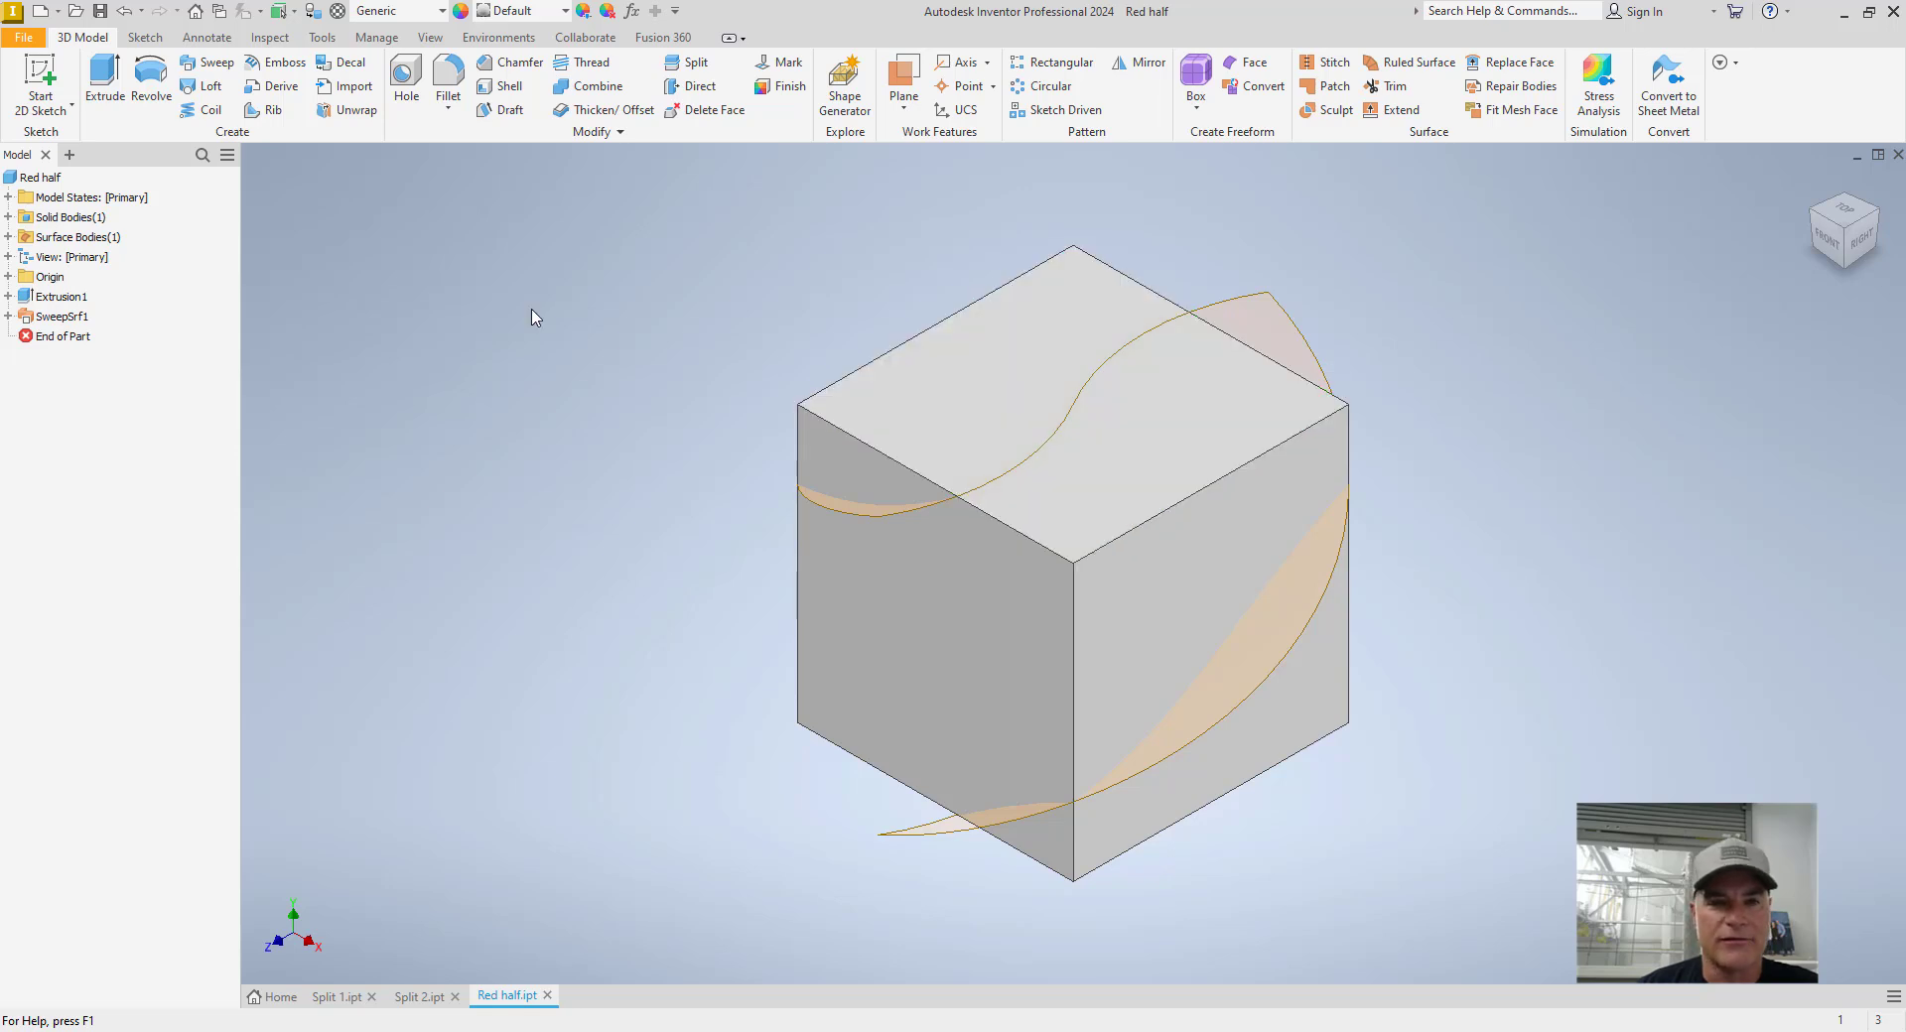
- Split the cube solid with the twisted sweep surface, keeping only the rear half and removing the front half
left_click(683, 66)
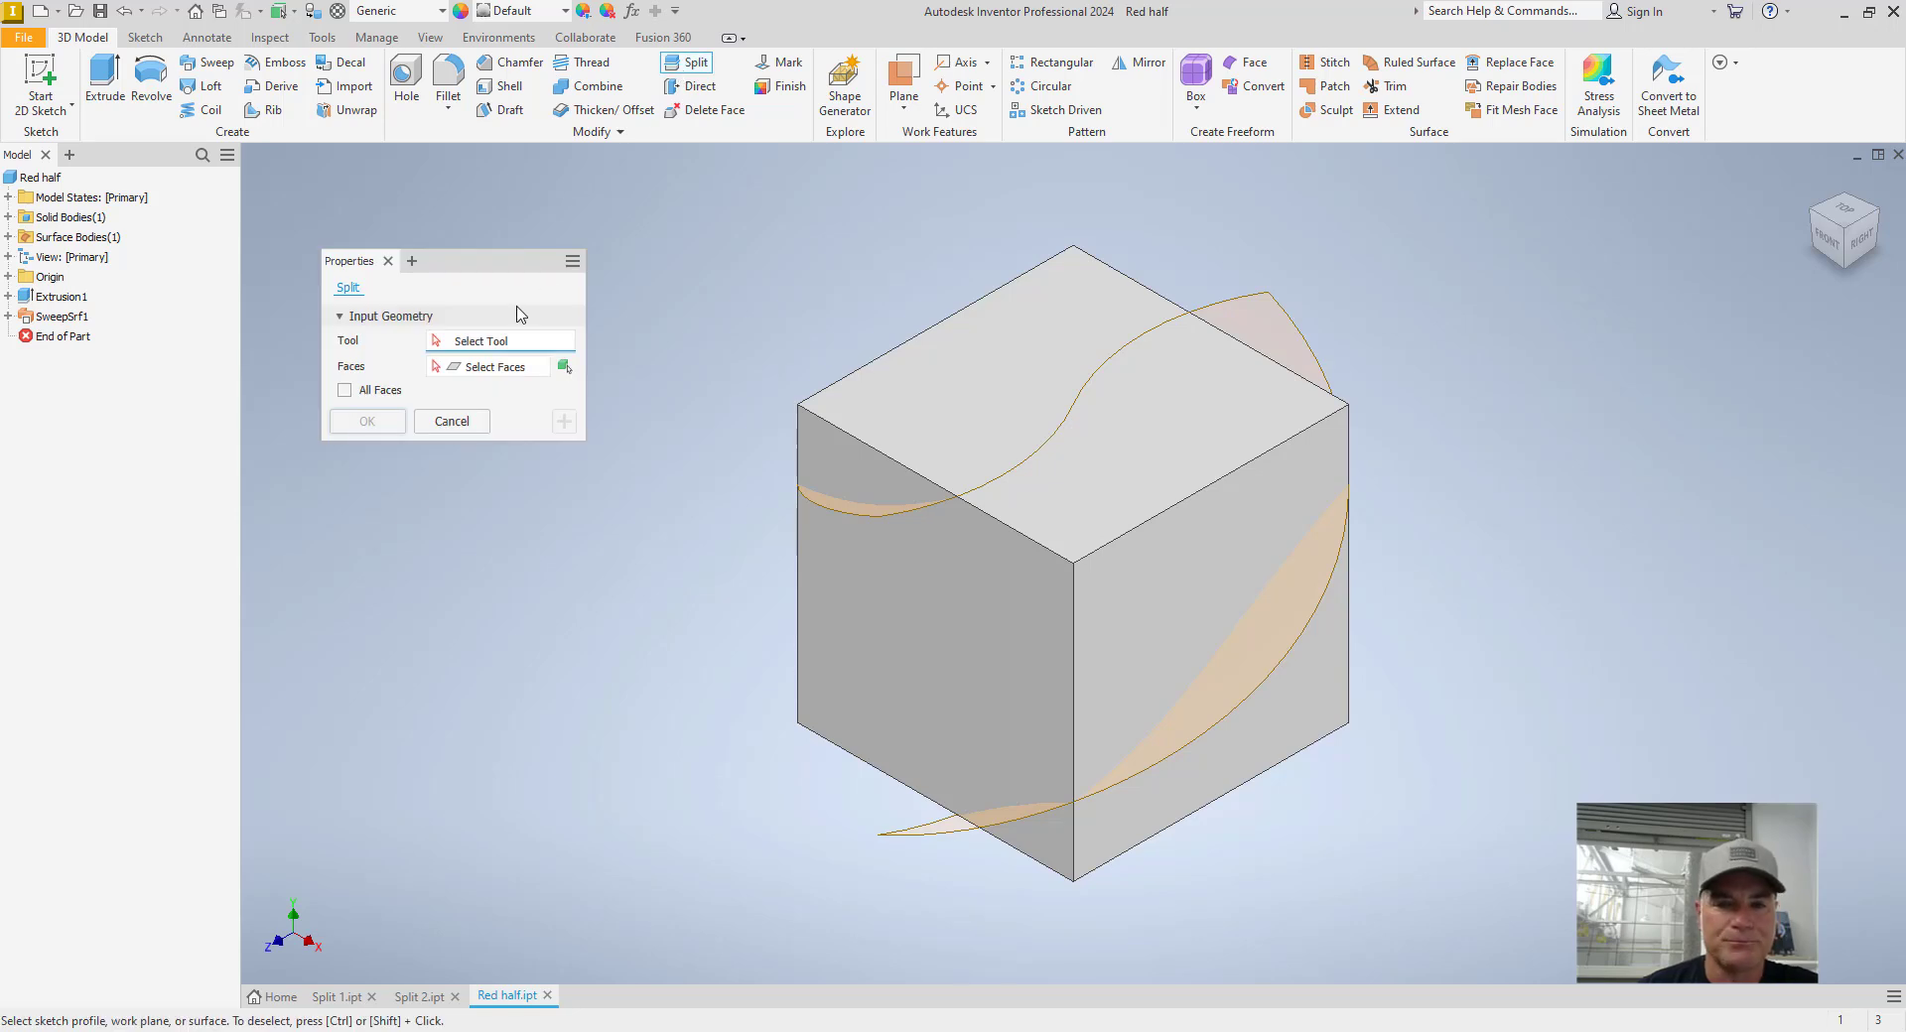
left_click(1228, 309)
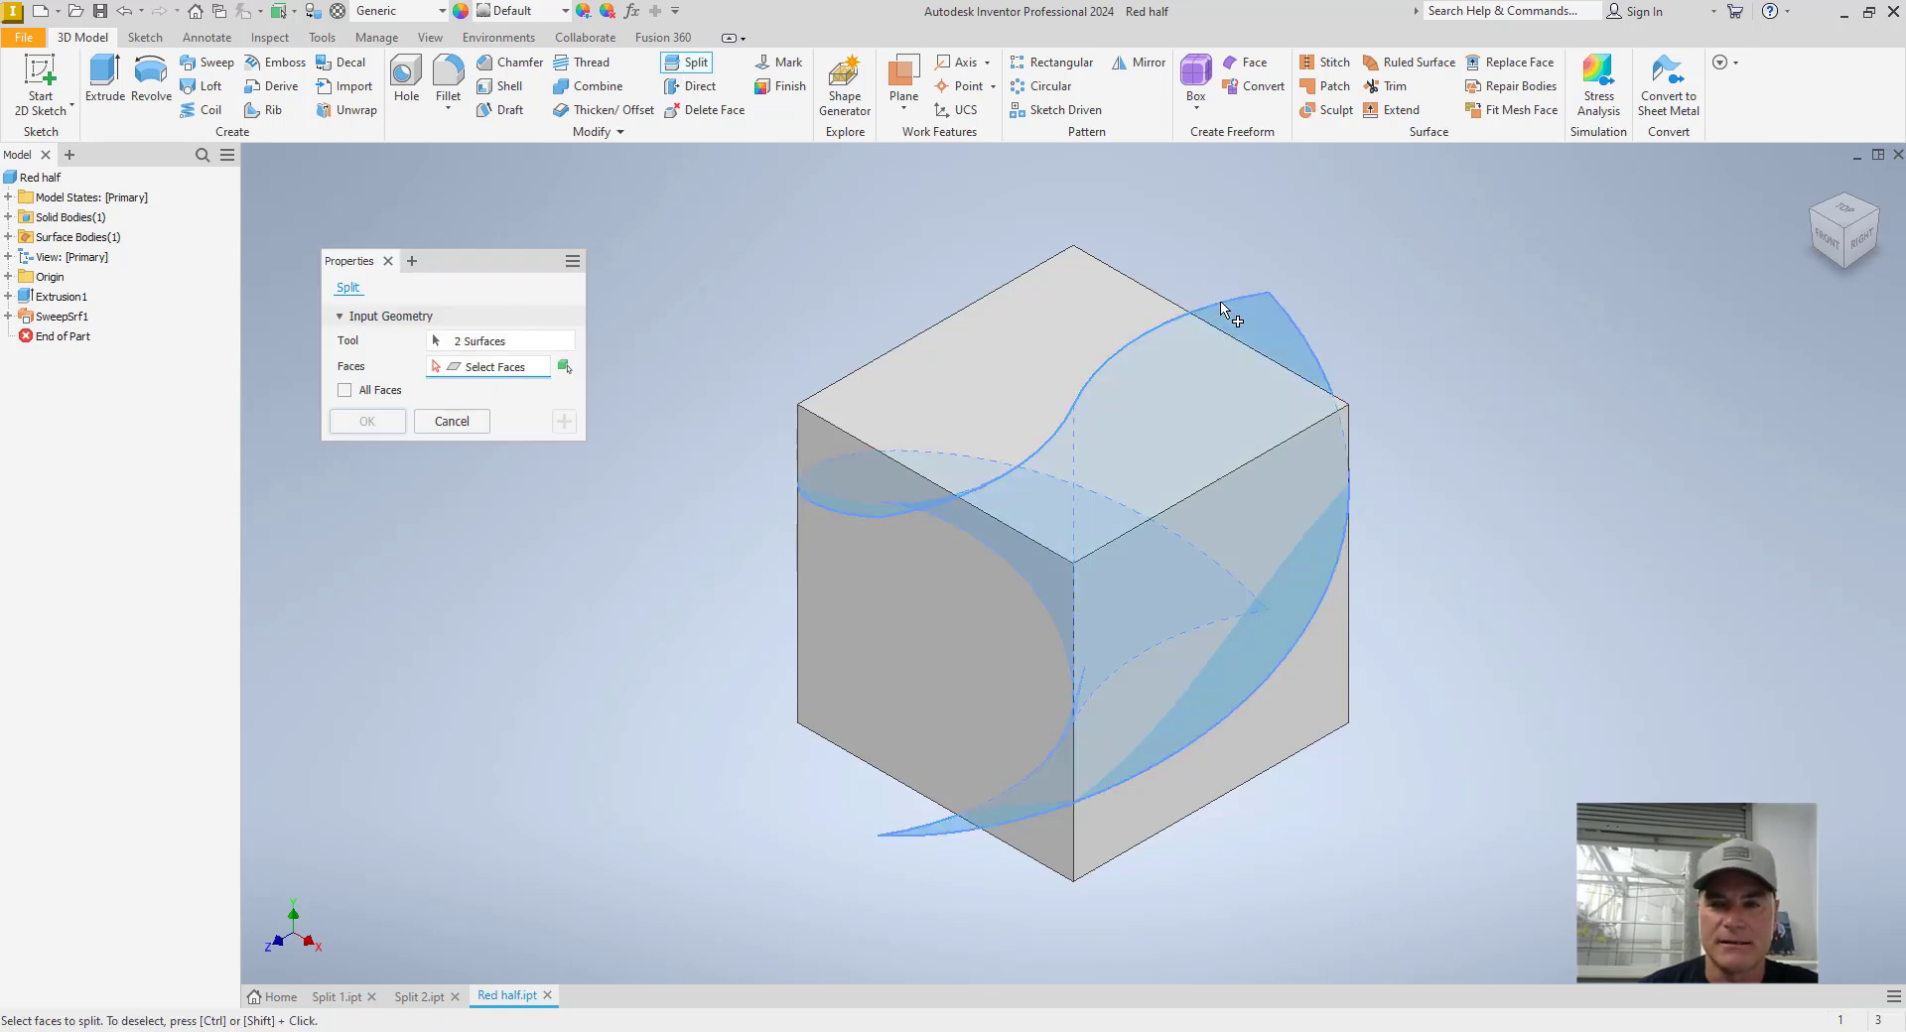
left_click(563, 367)
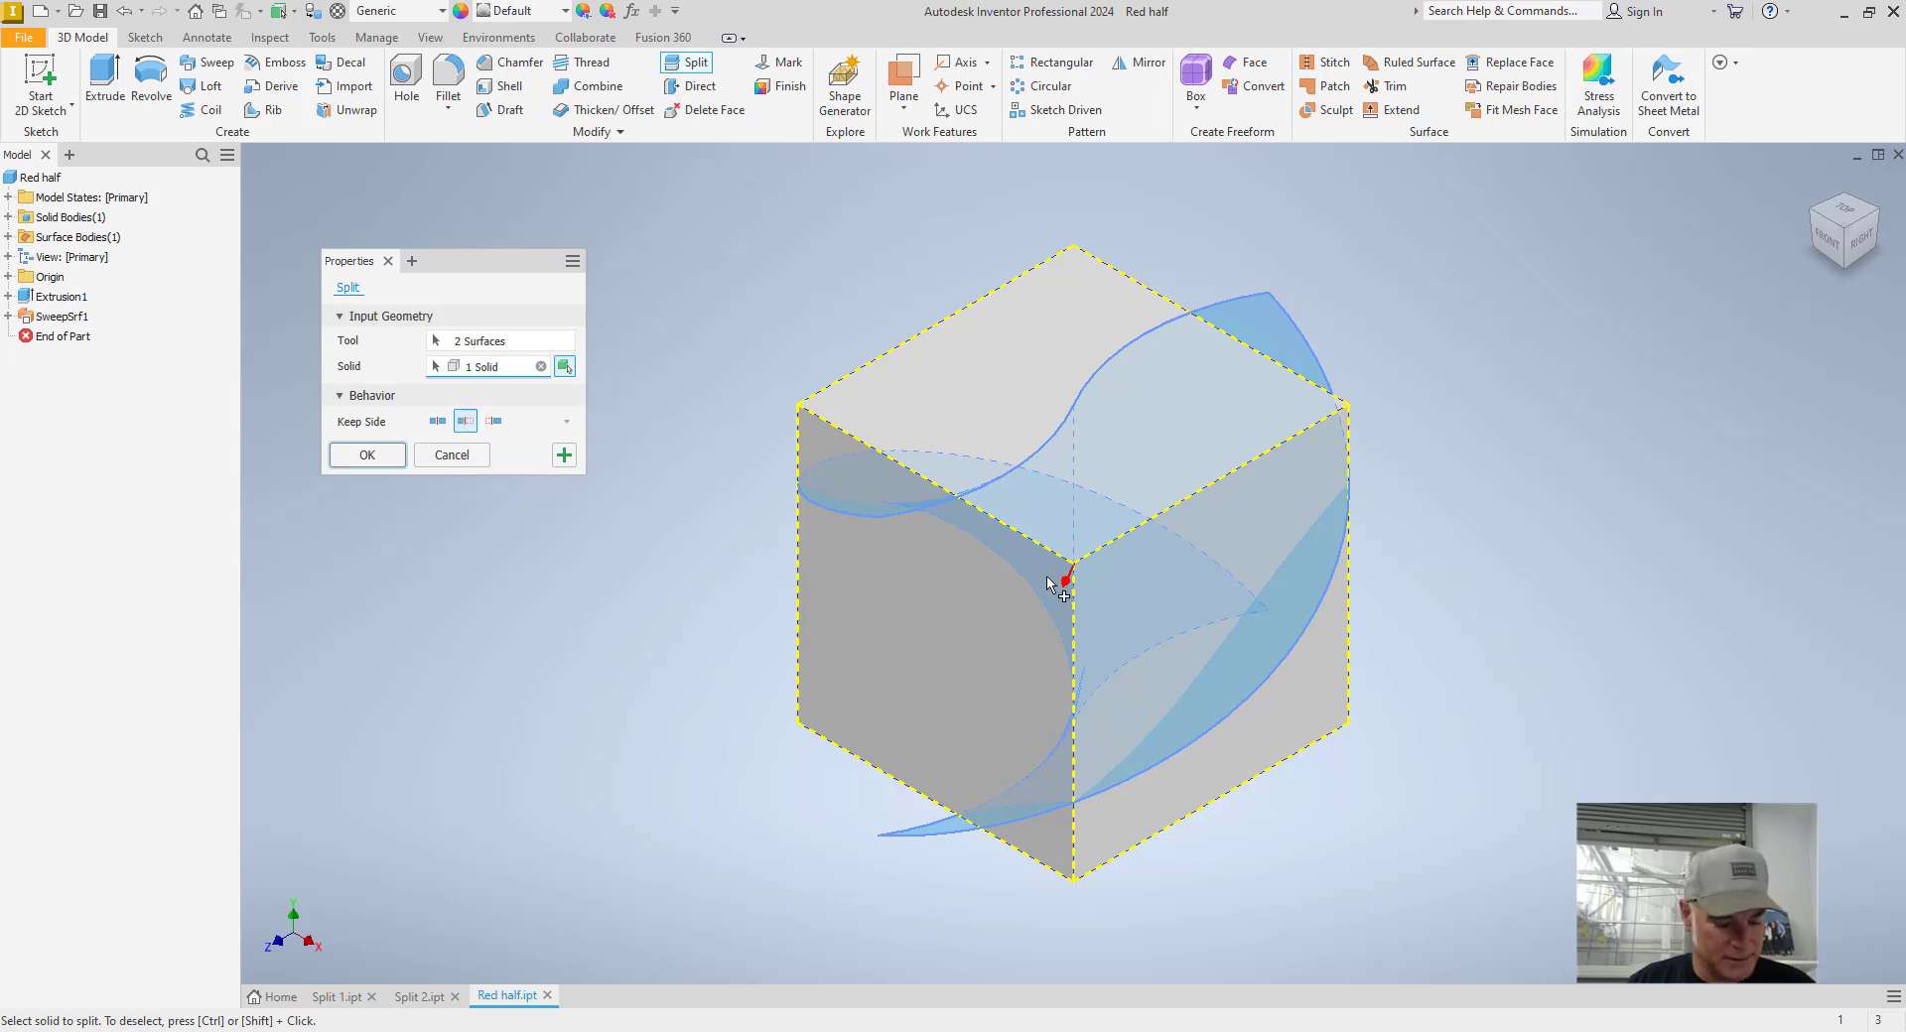
mouse_move(1050, 585)
middle_mouse_down("shift")
mouse_move(1000, 577)
mouse_move(1051, 568)
middle_mouse_up("shift")
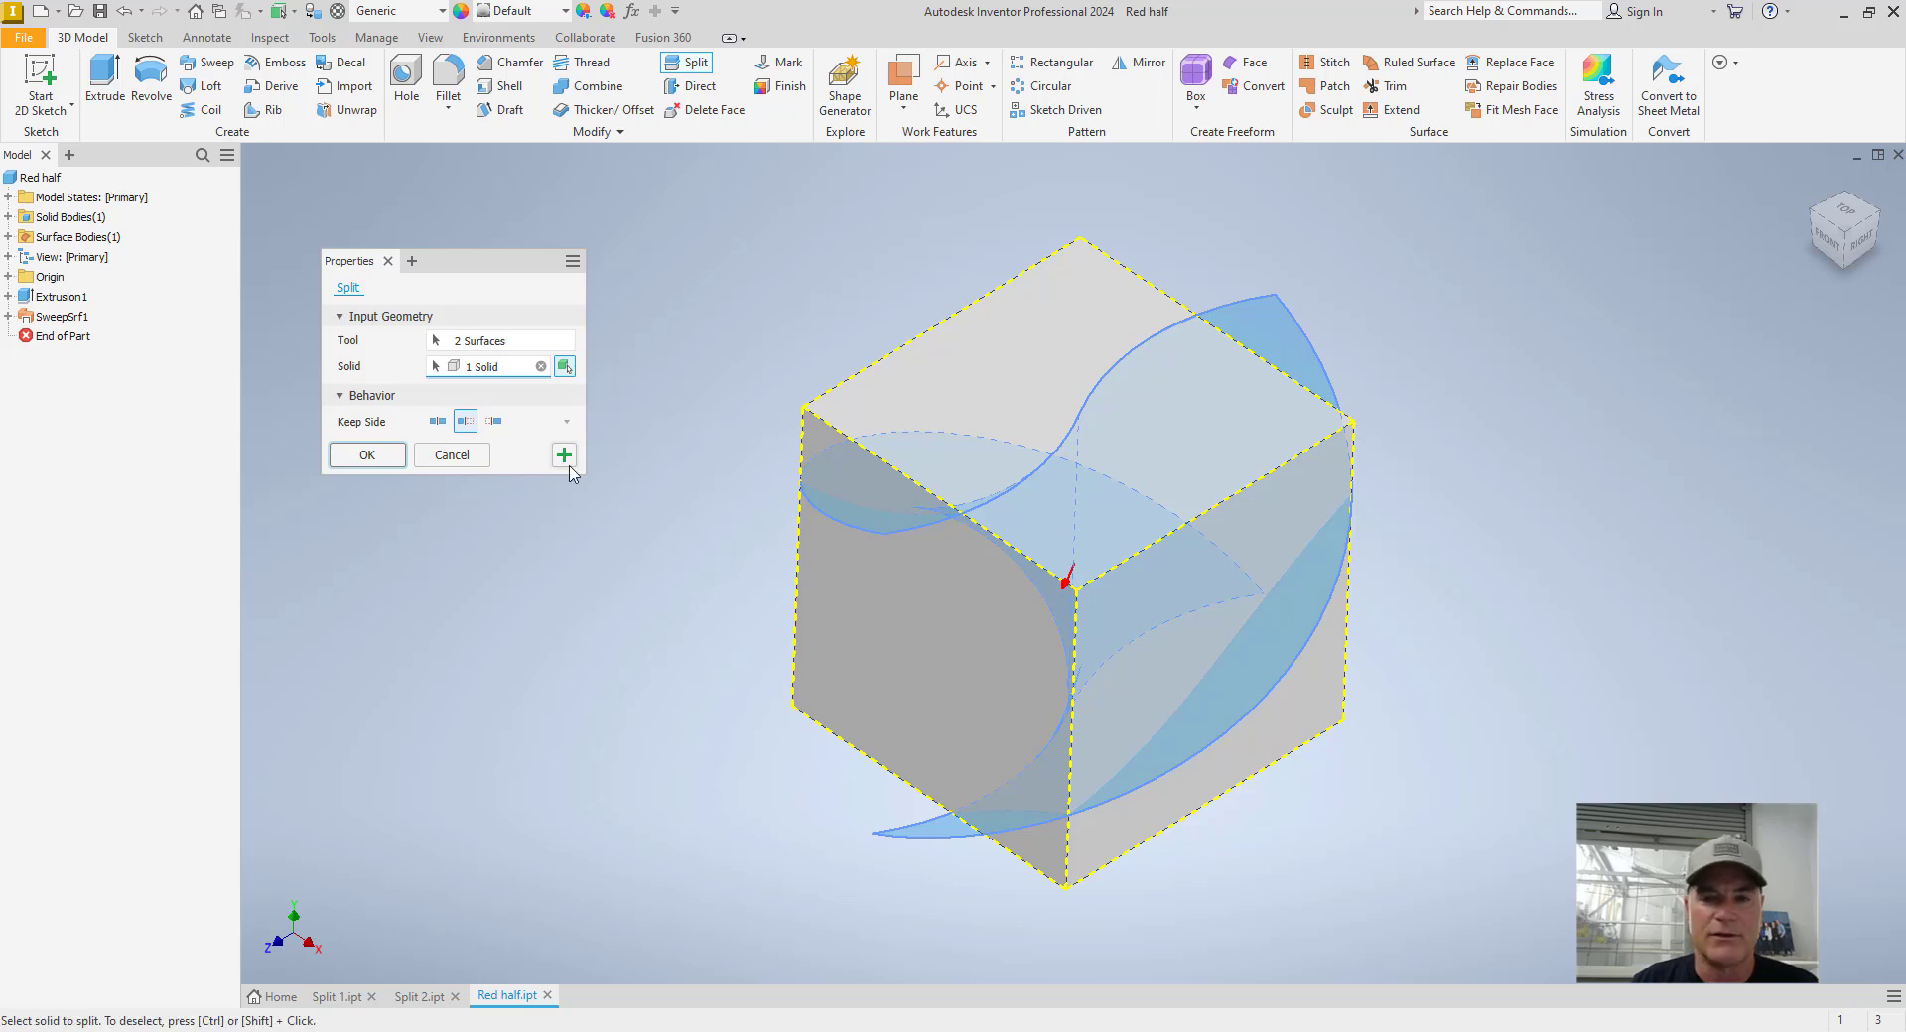
left_click(366, 455)
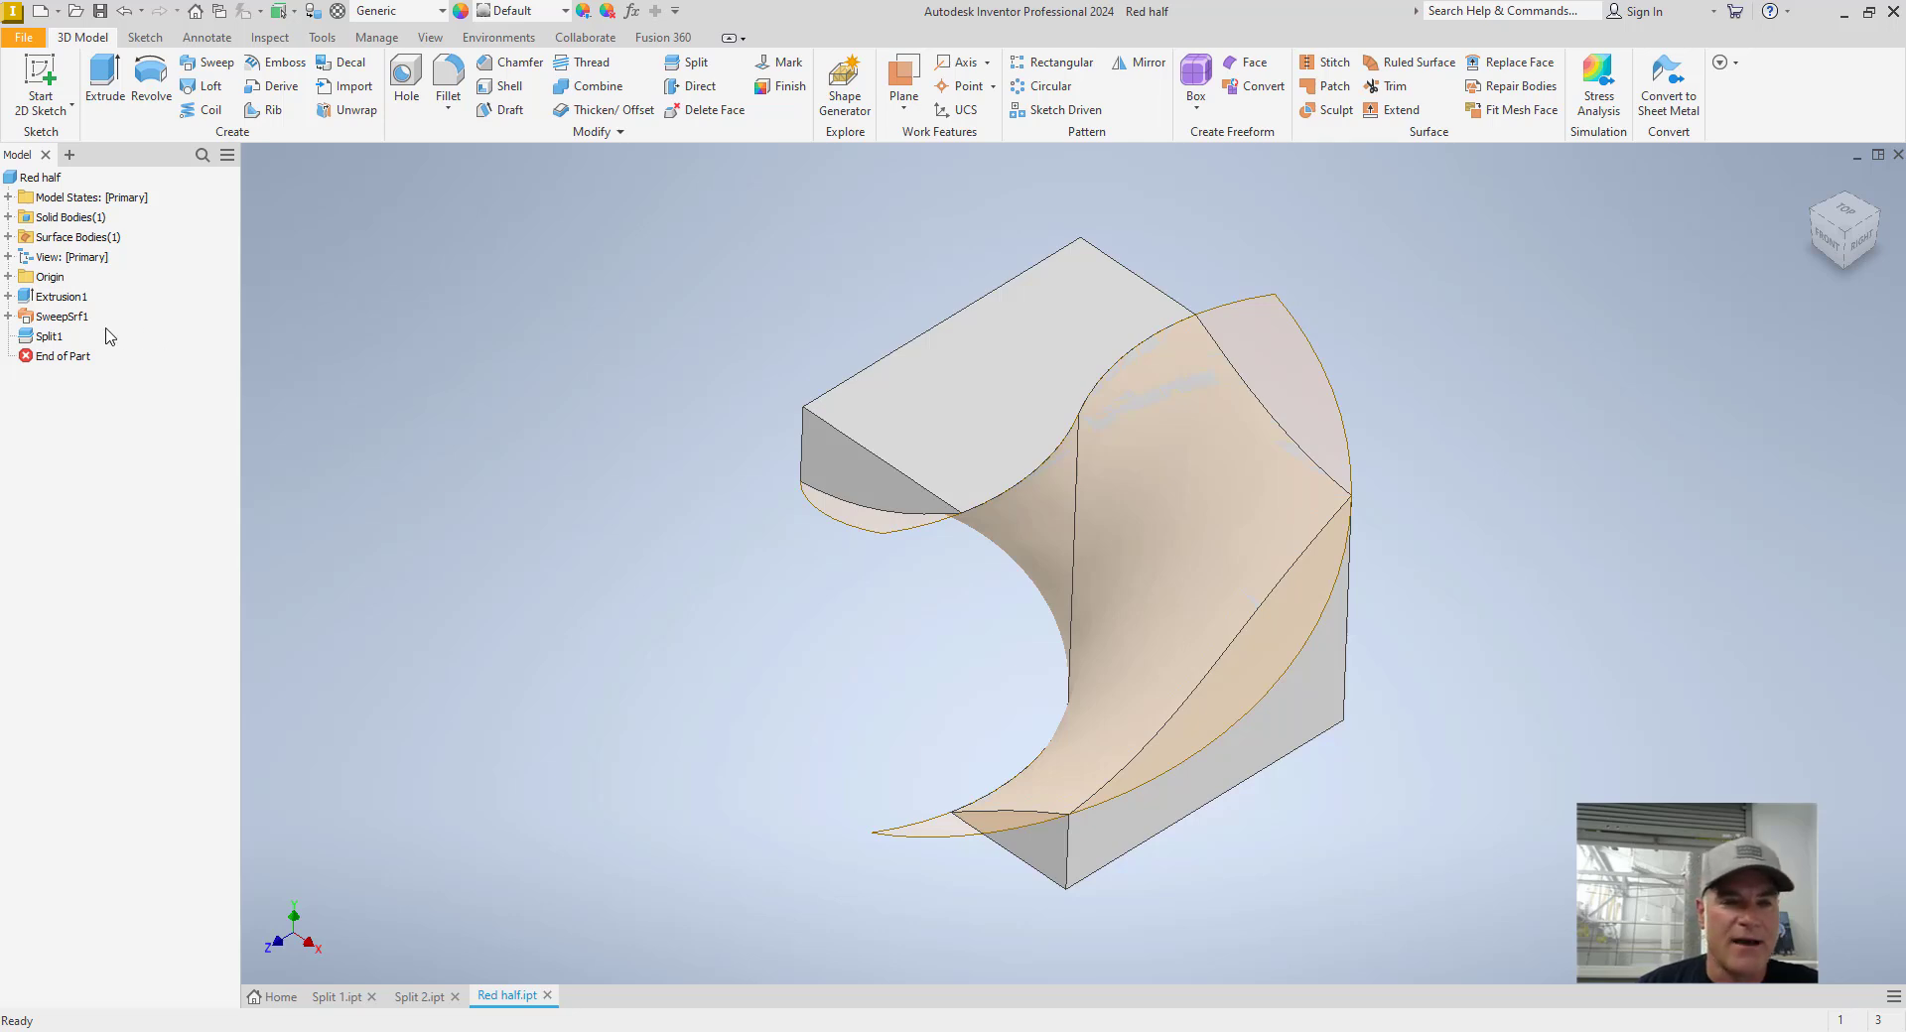
- Hide the sweep surface SweepSrf1 and set the Red half part's appearance to Red
right_click(75, 319)
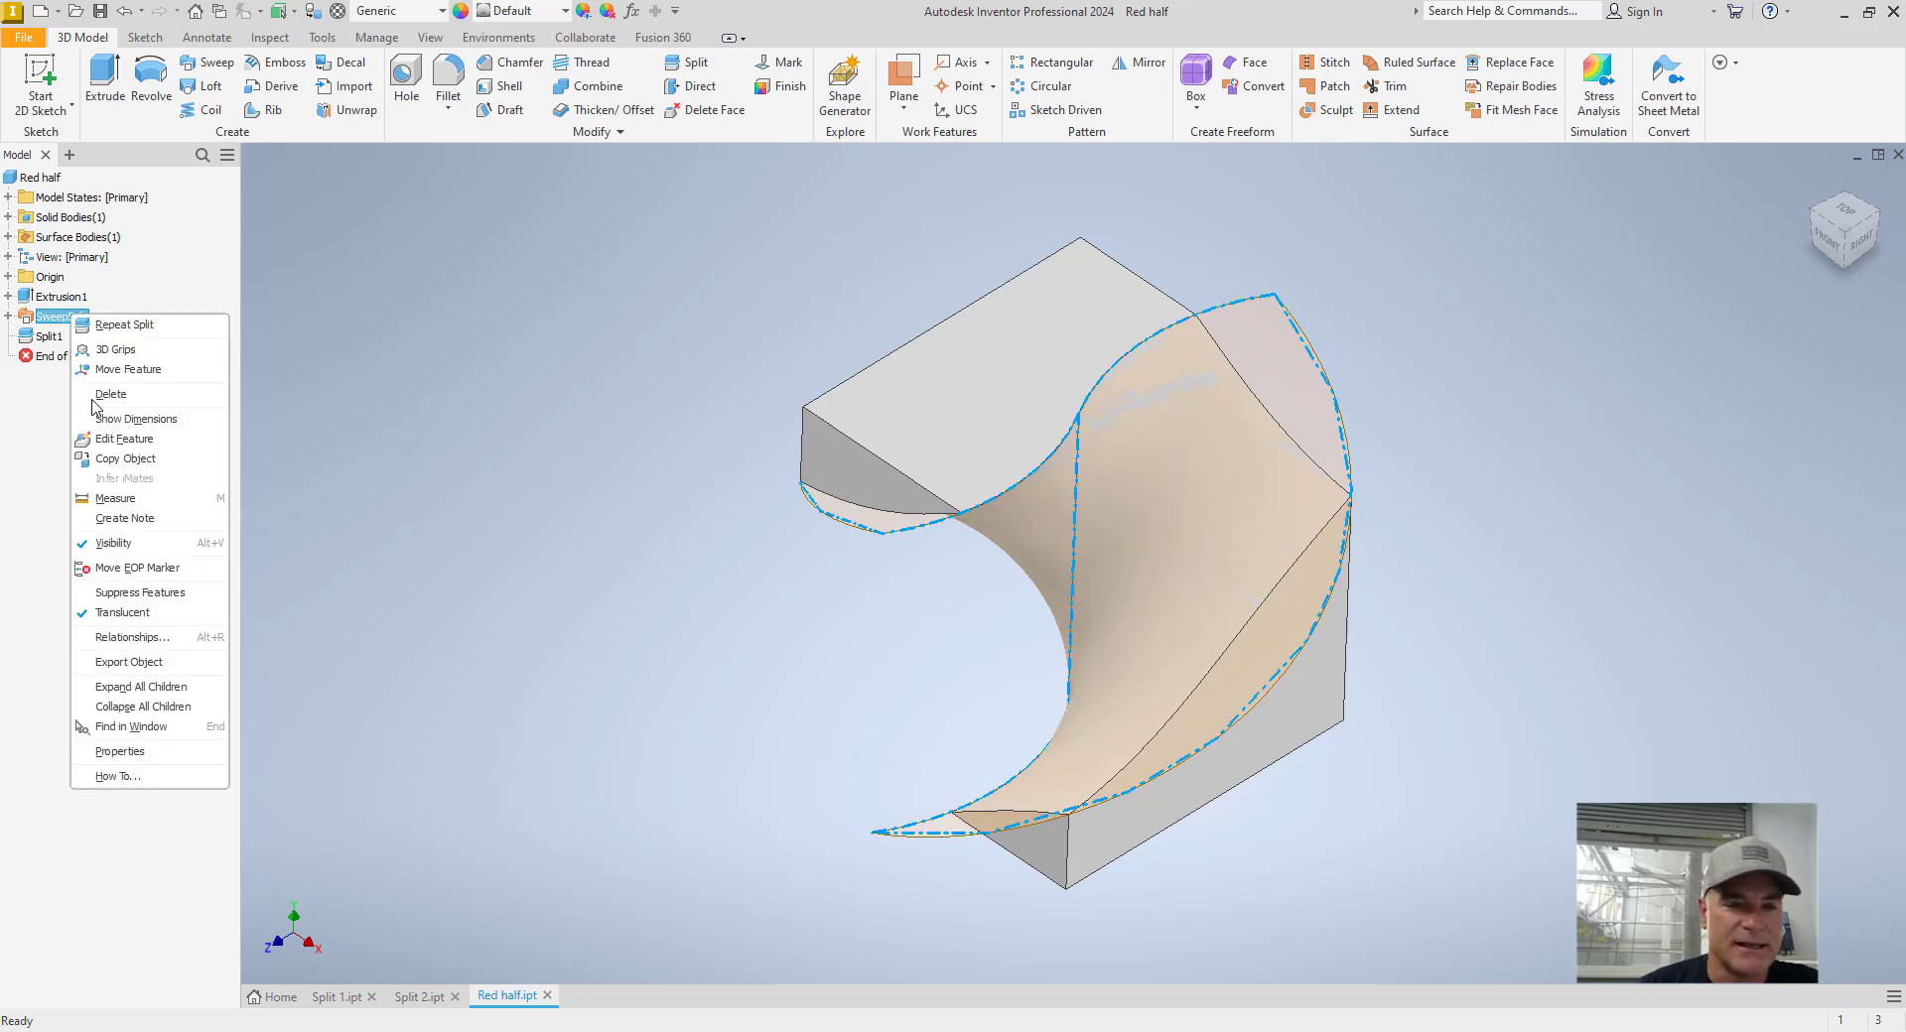
left_click(117, 543)
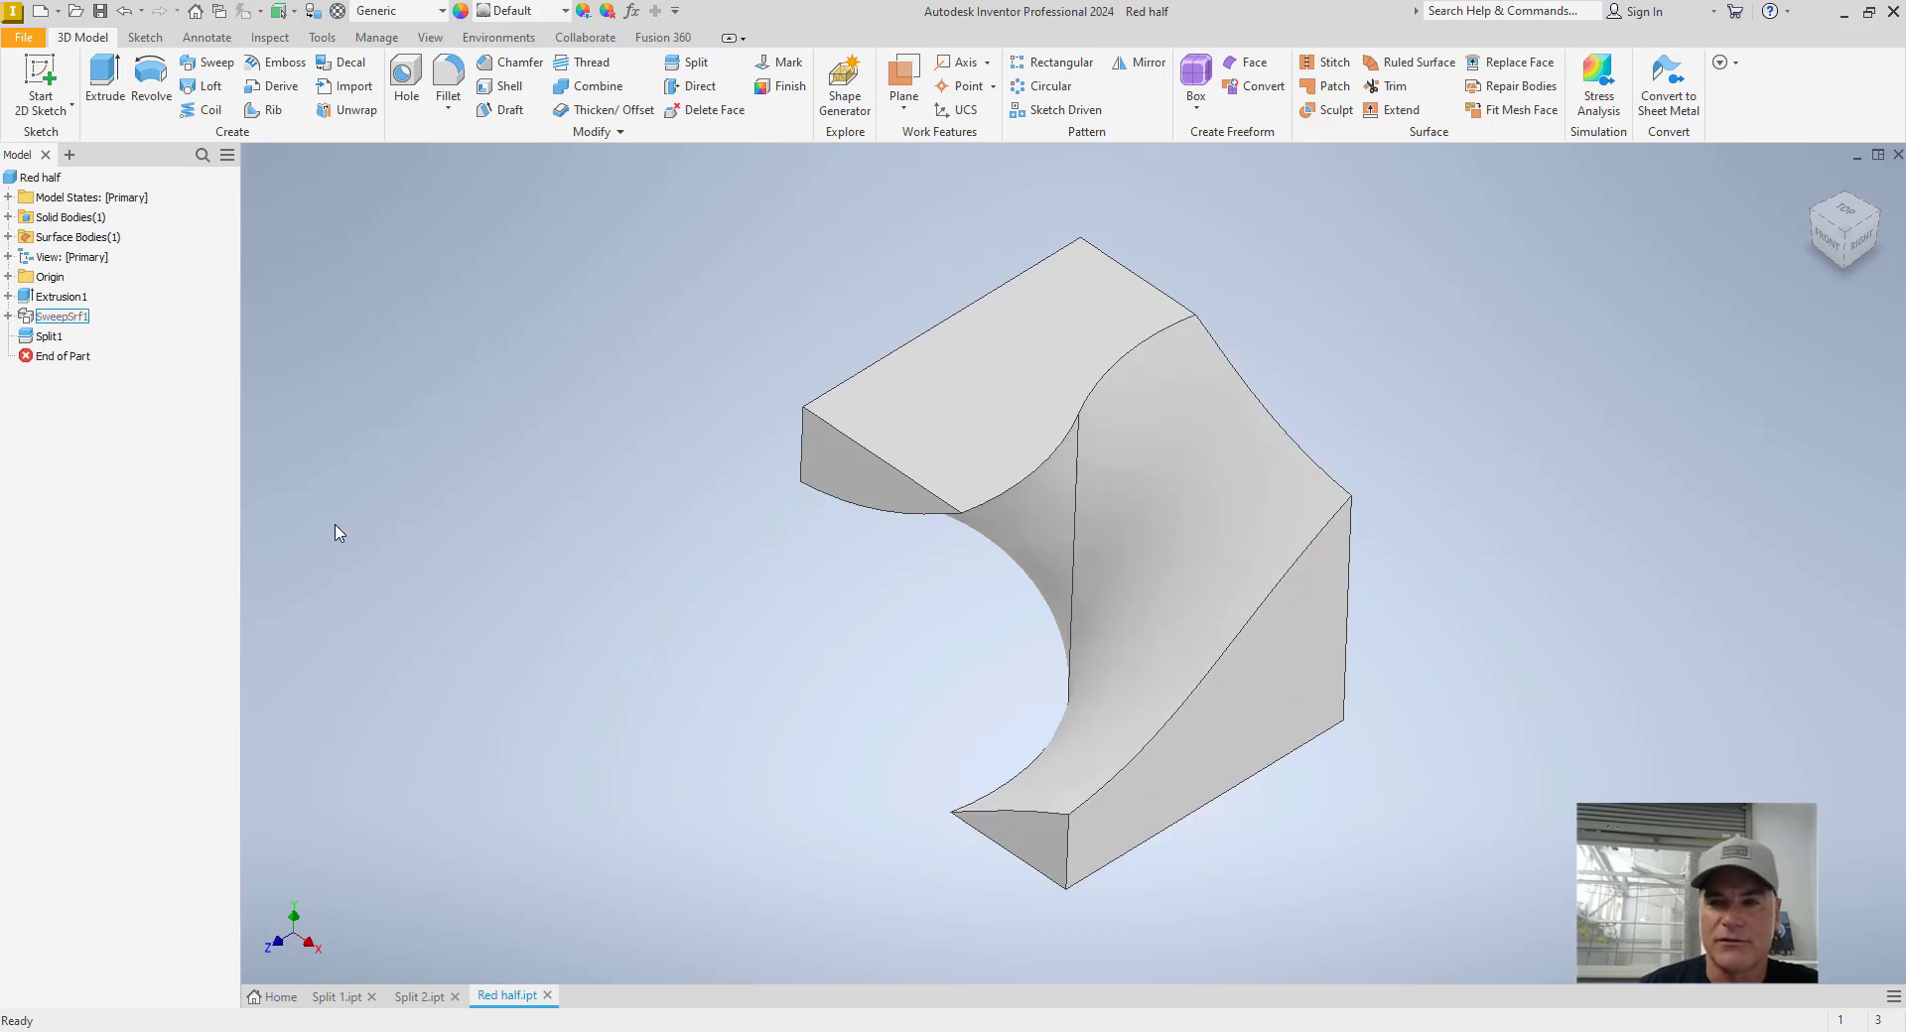
left_click(551, 14)
scroll(556, 446, "down", 1)
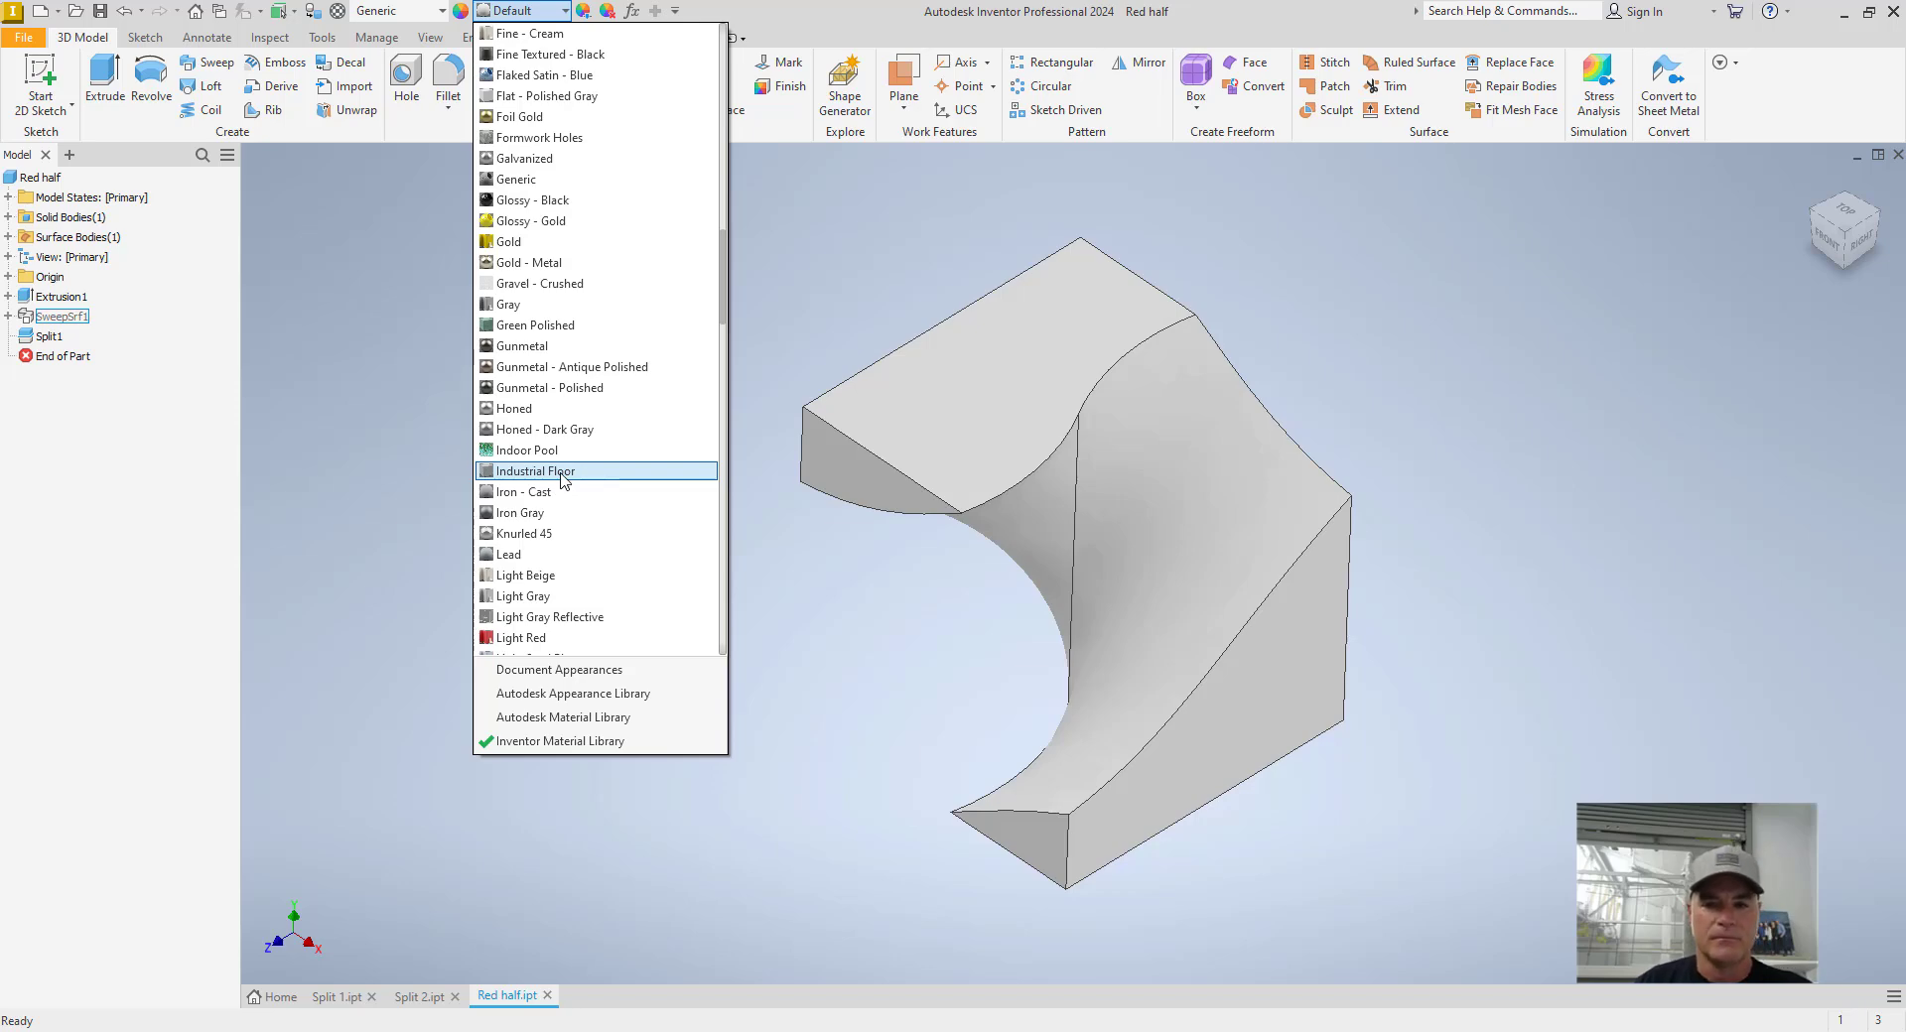
scroll(562, 481, "down", 8)
scroll(563, 481, "down", 10)
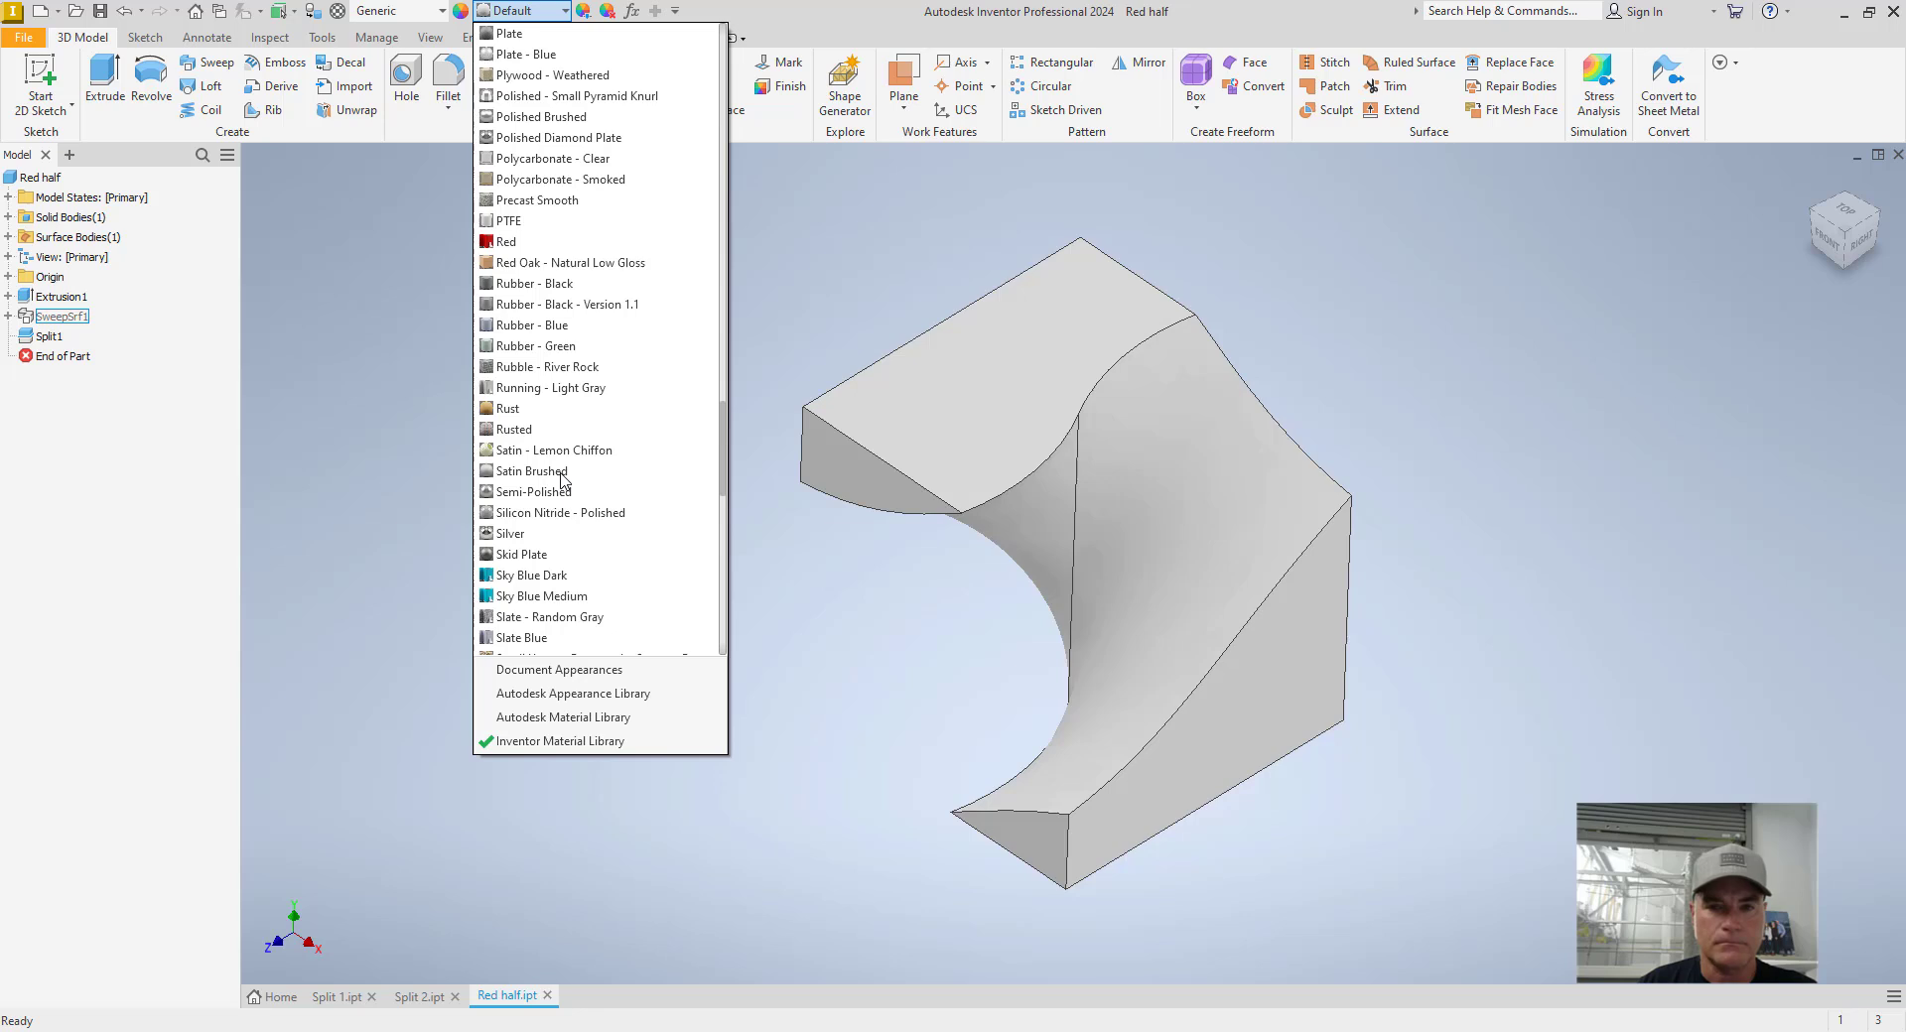
left_click(509, 243)
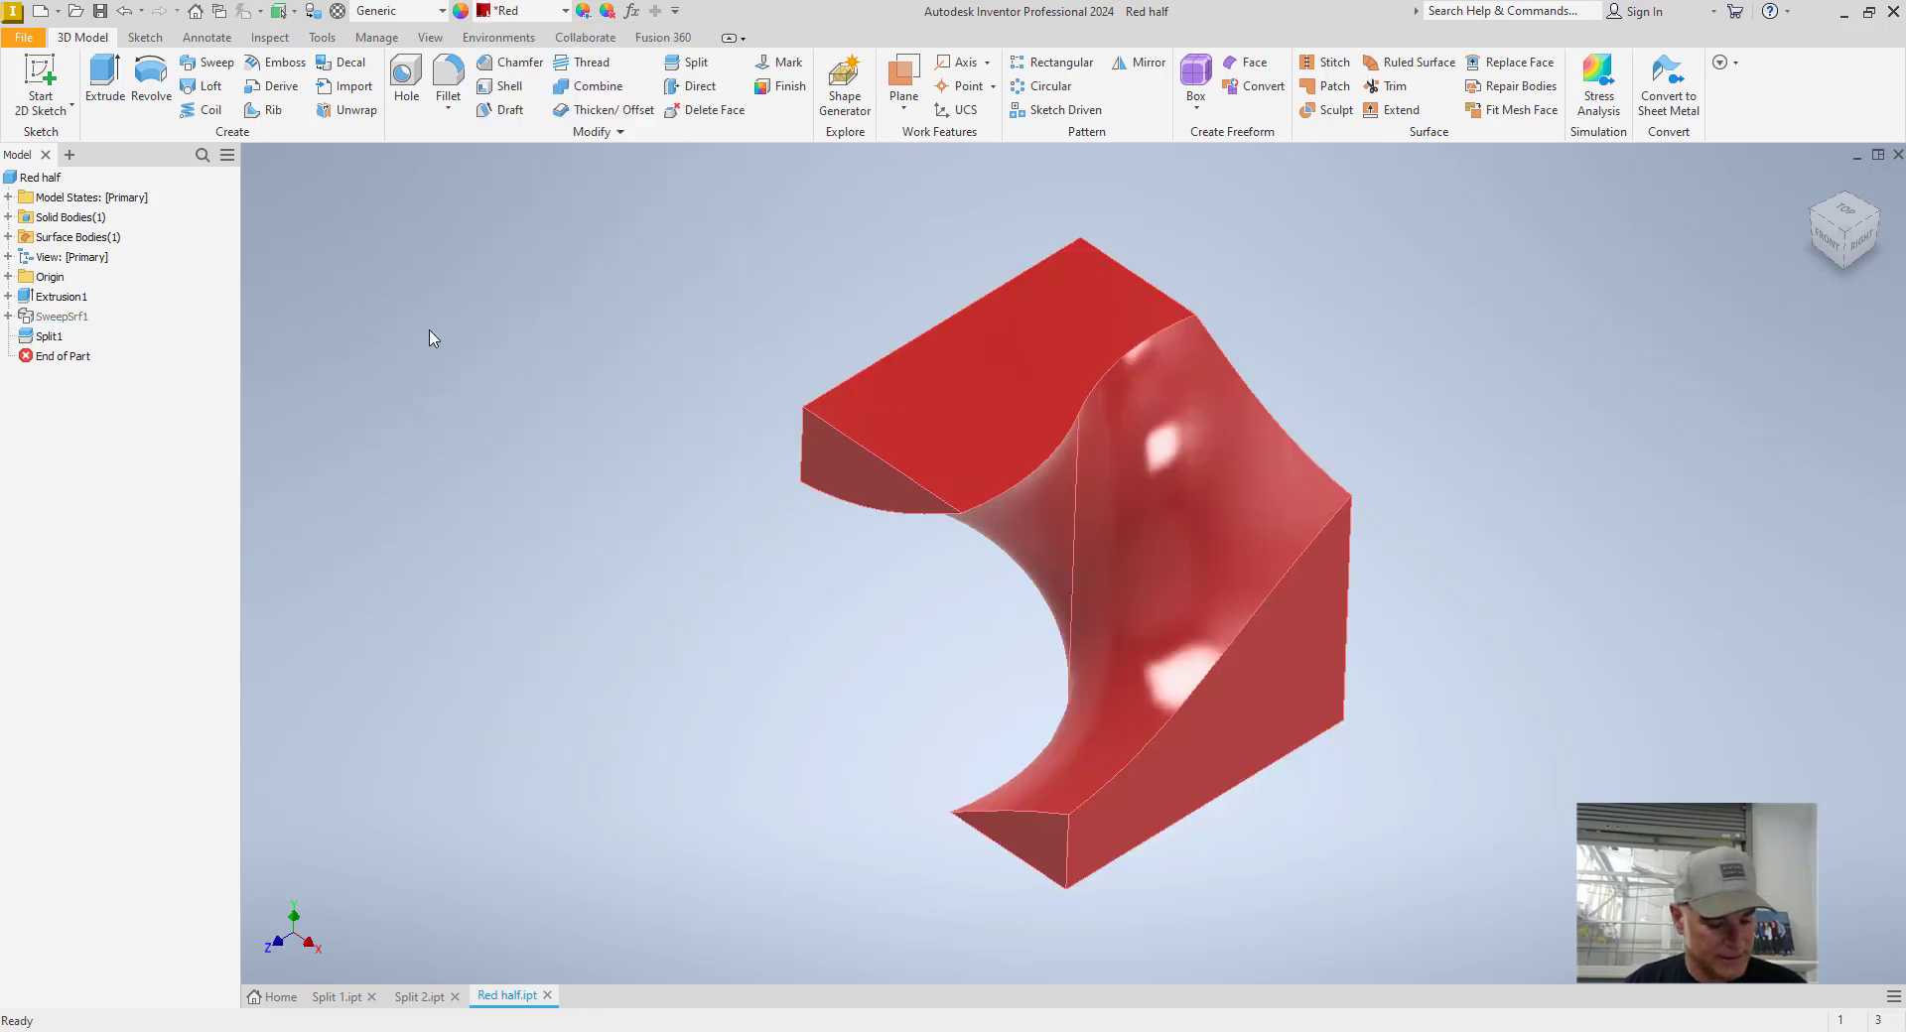
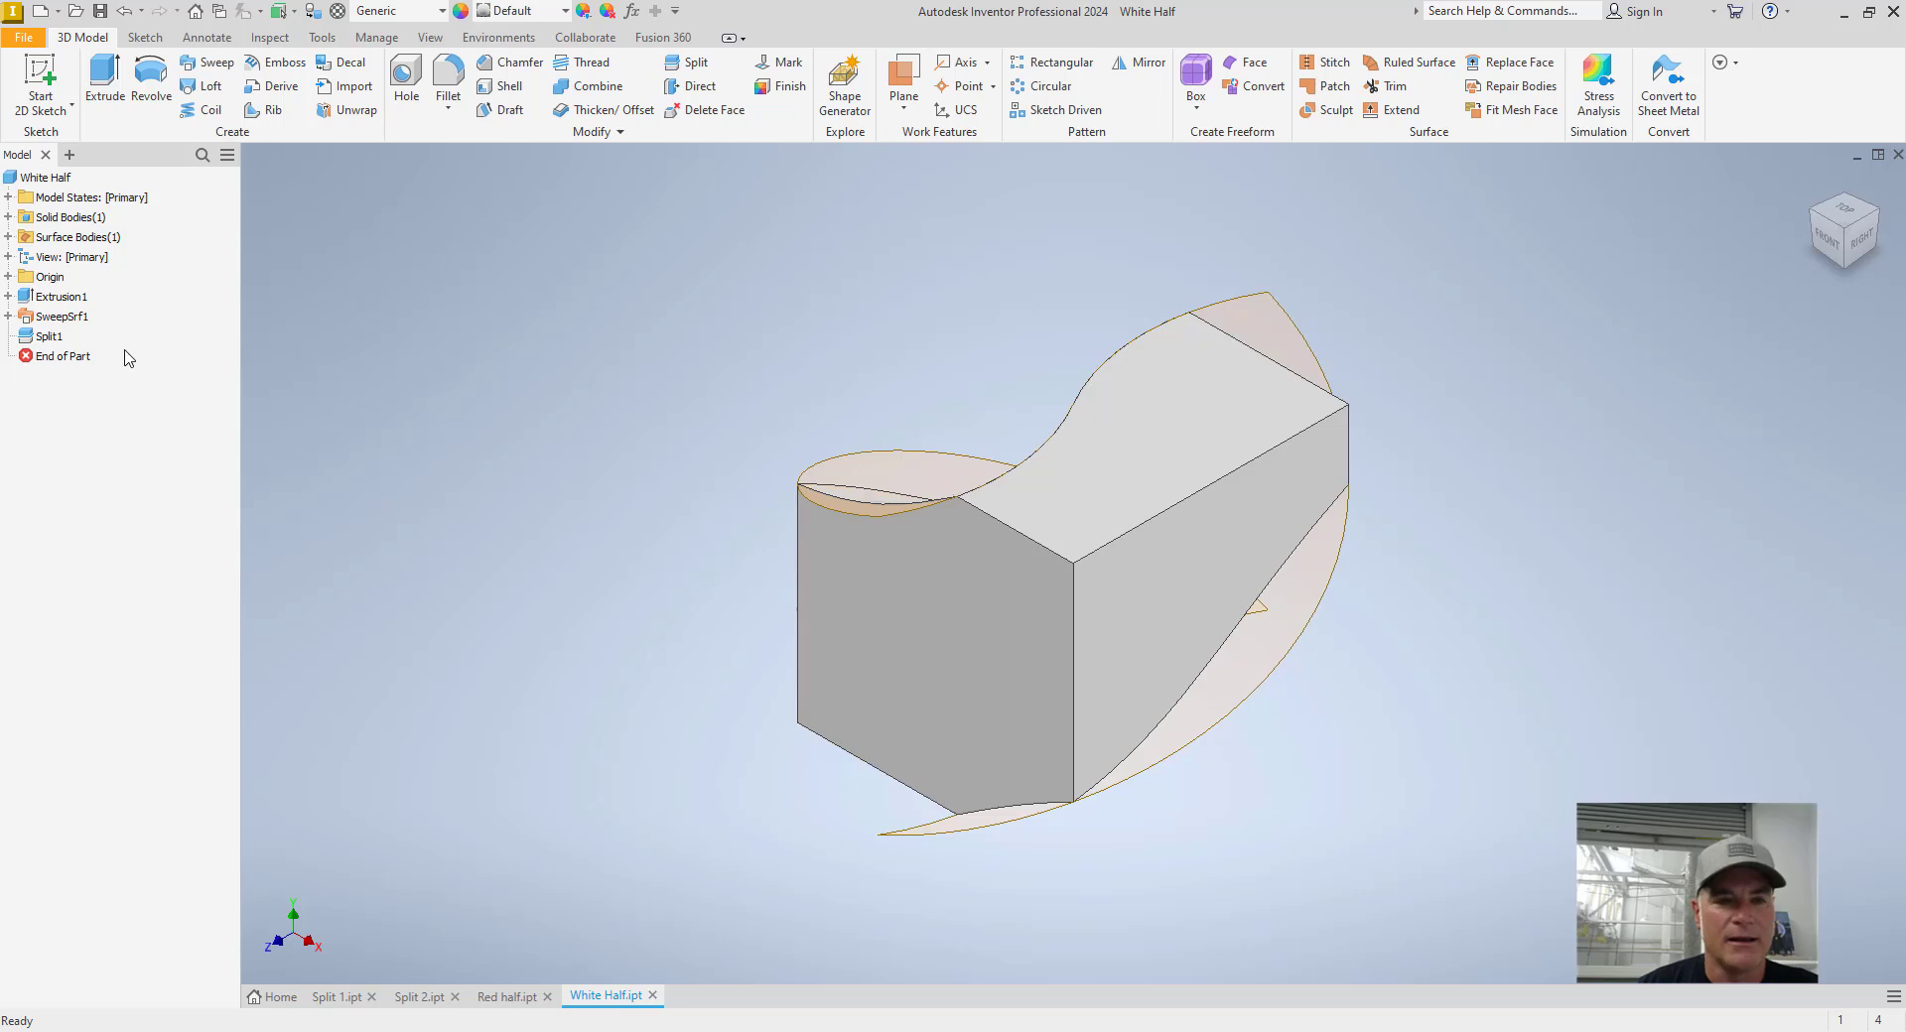
- Hide the sweep surface SweepSrf1 in White Half and set the part's appearance to White
right_click(74, 316)
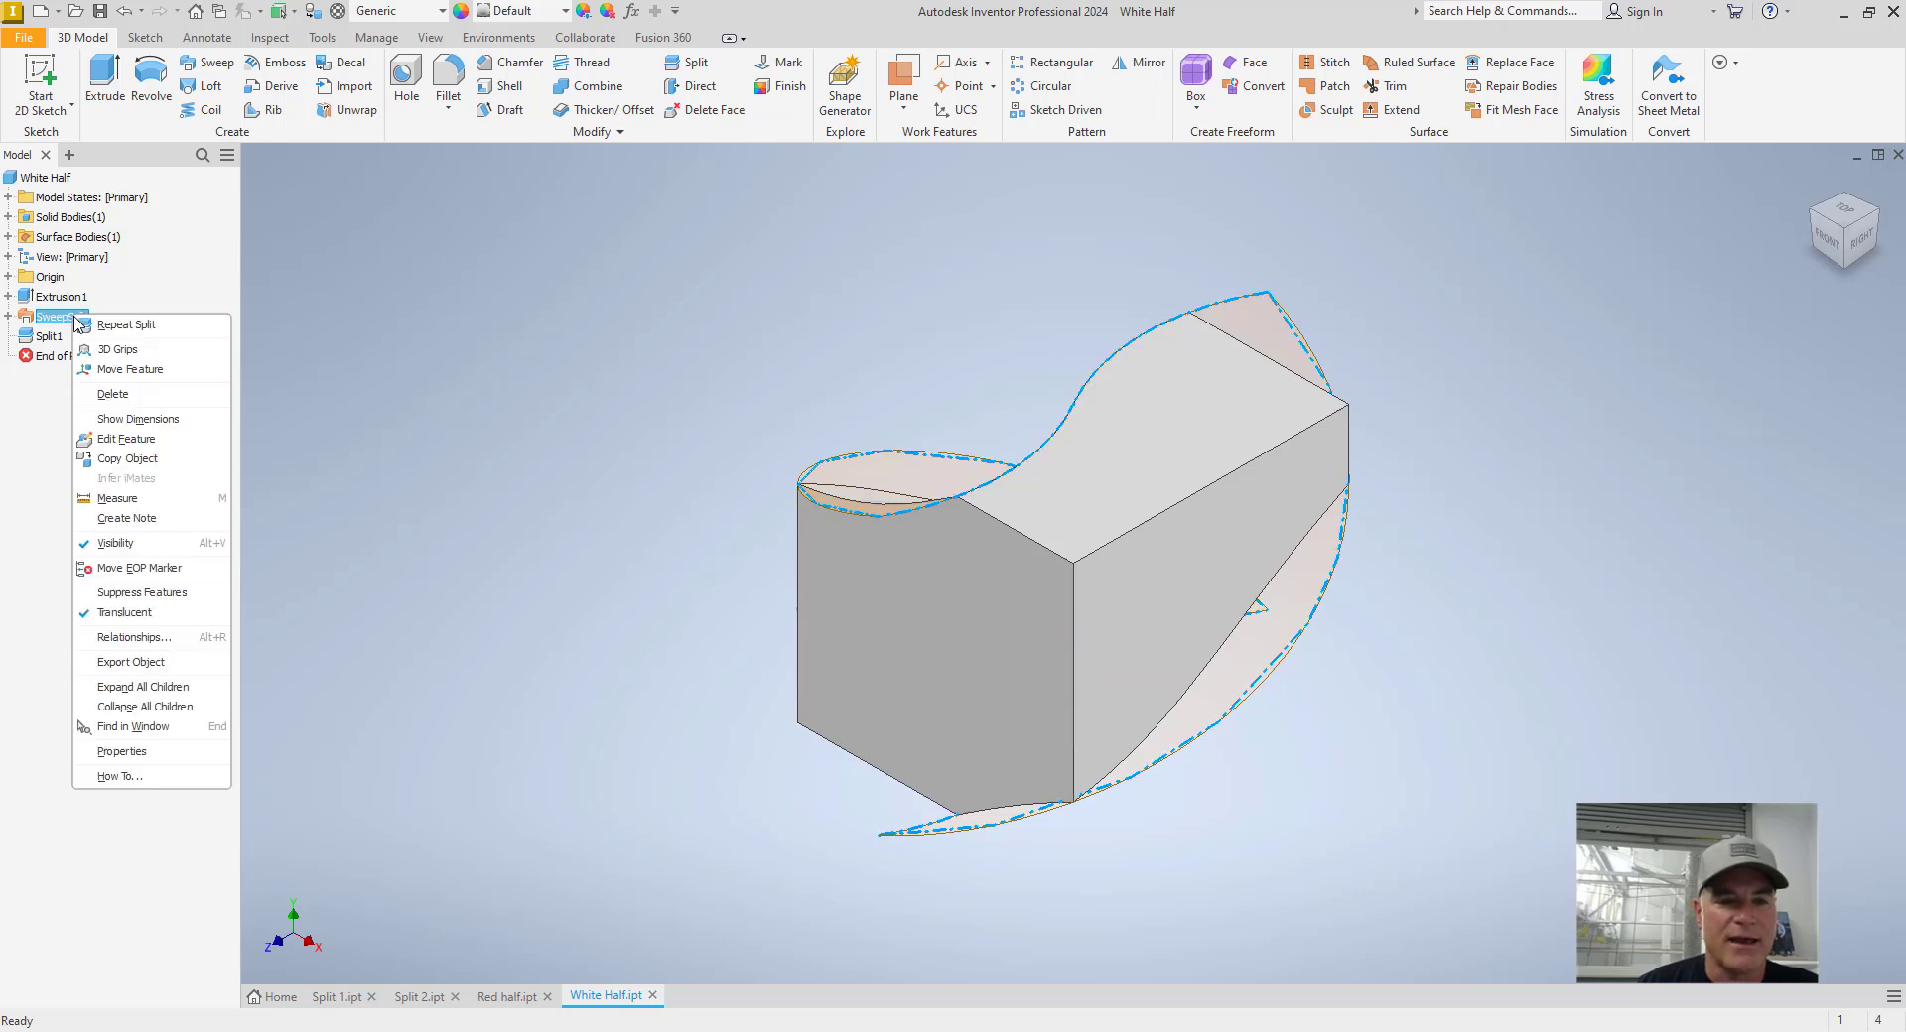
left_click(115, 543)
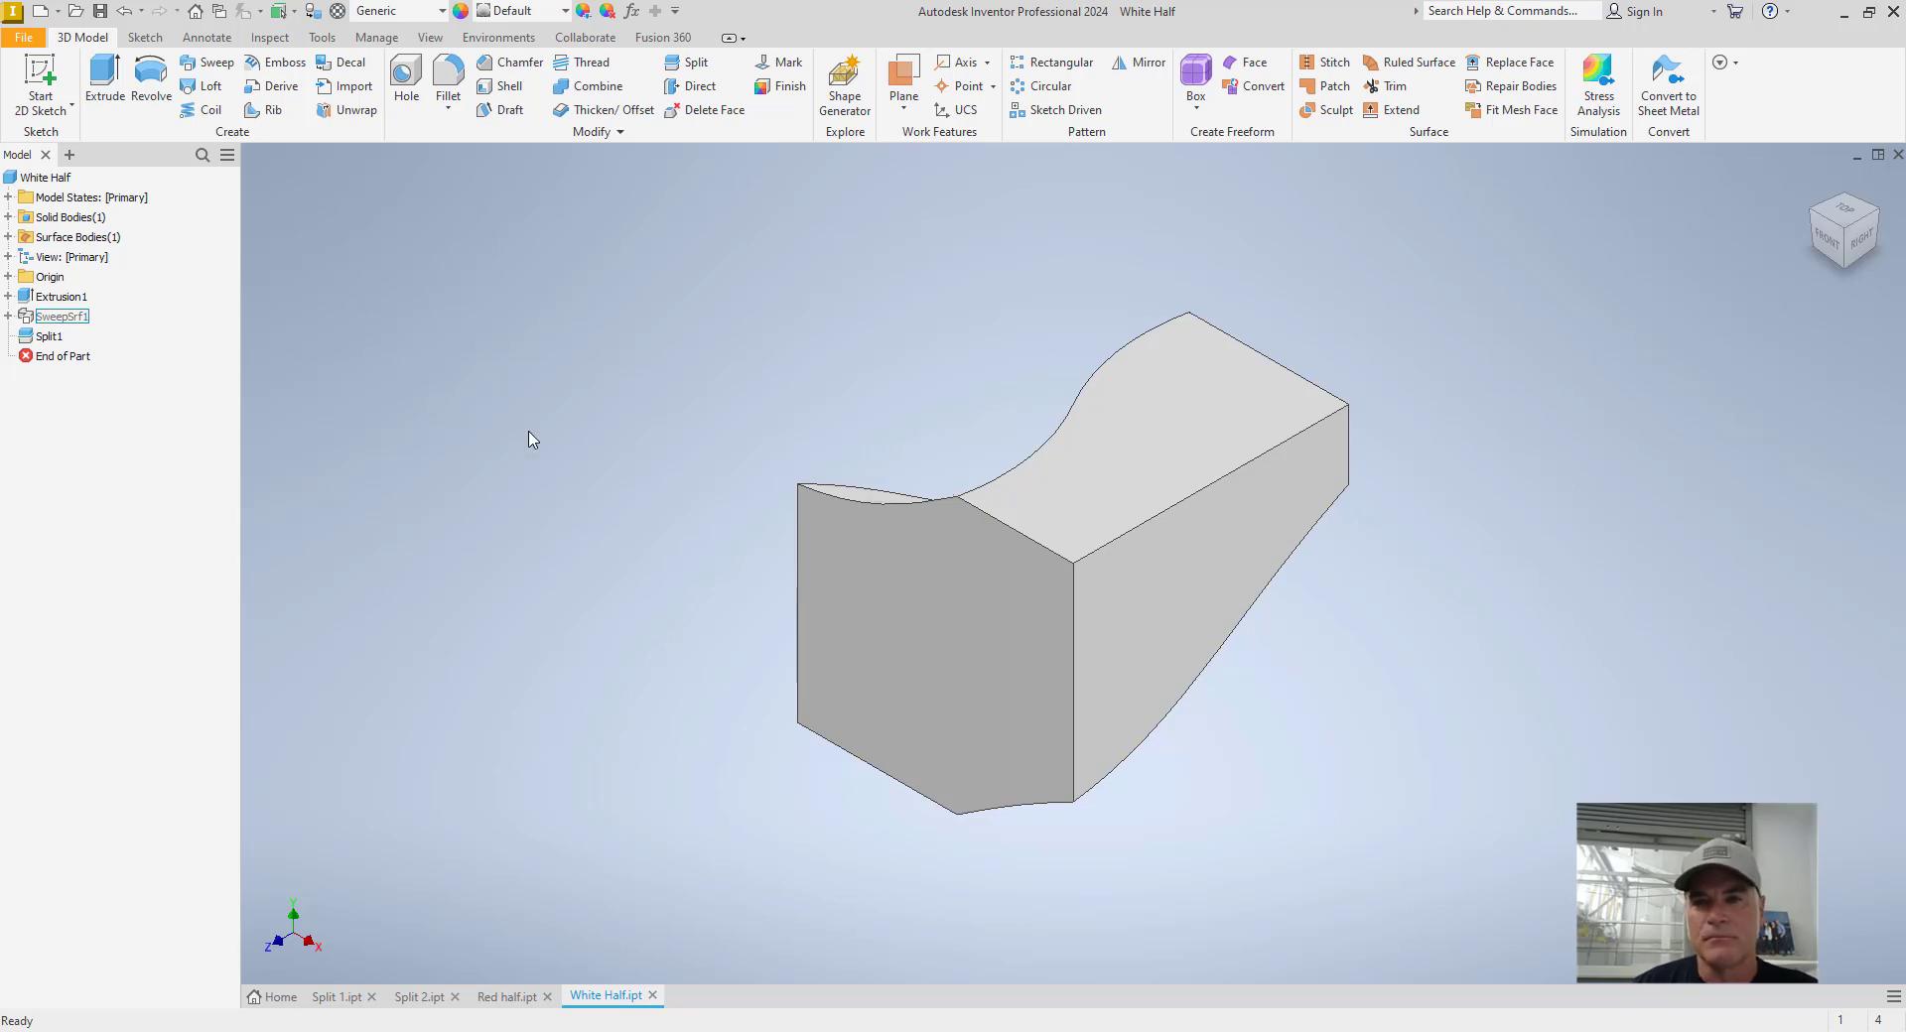
left_click(518, 10)
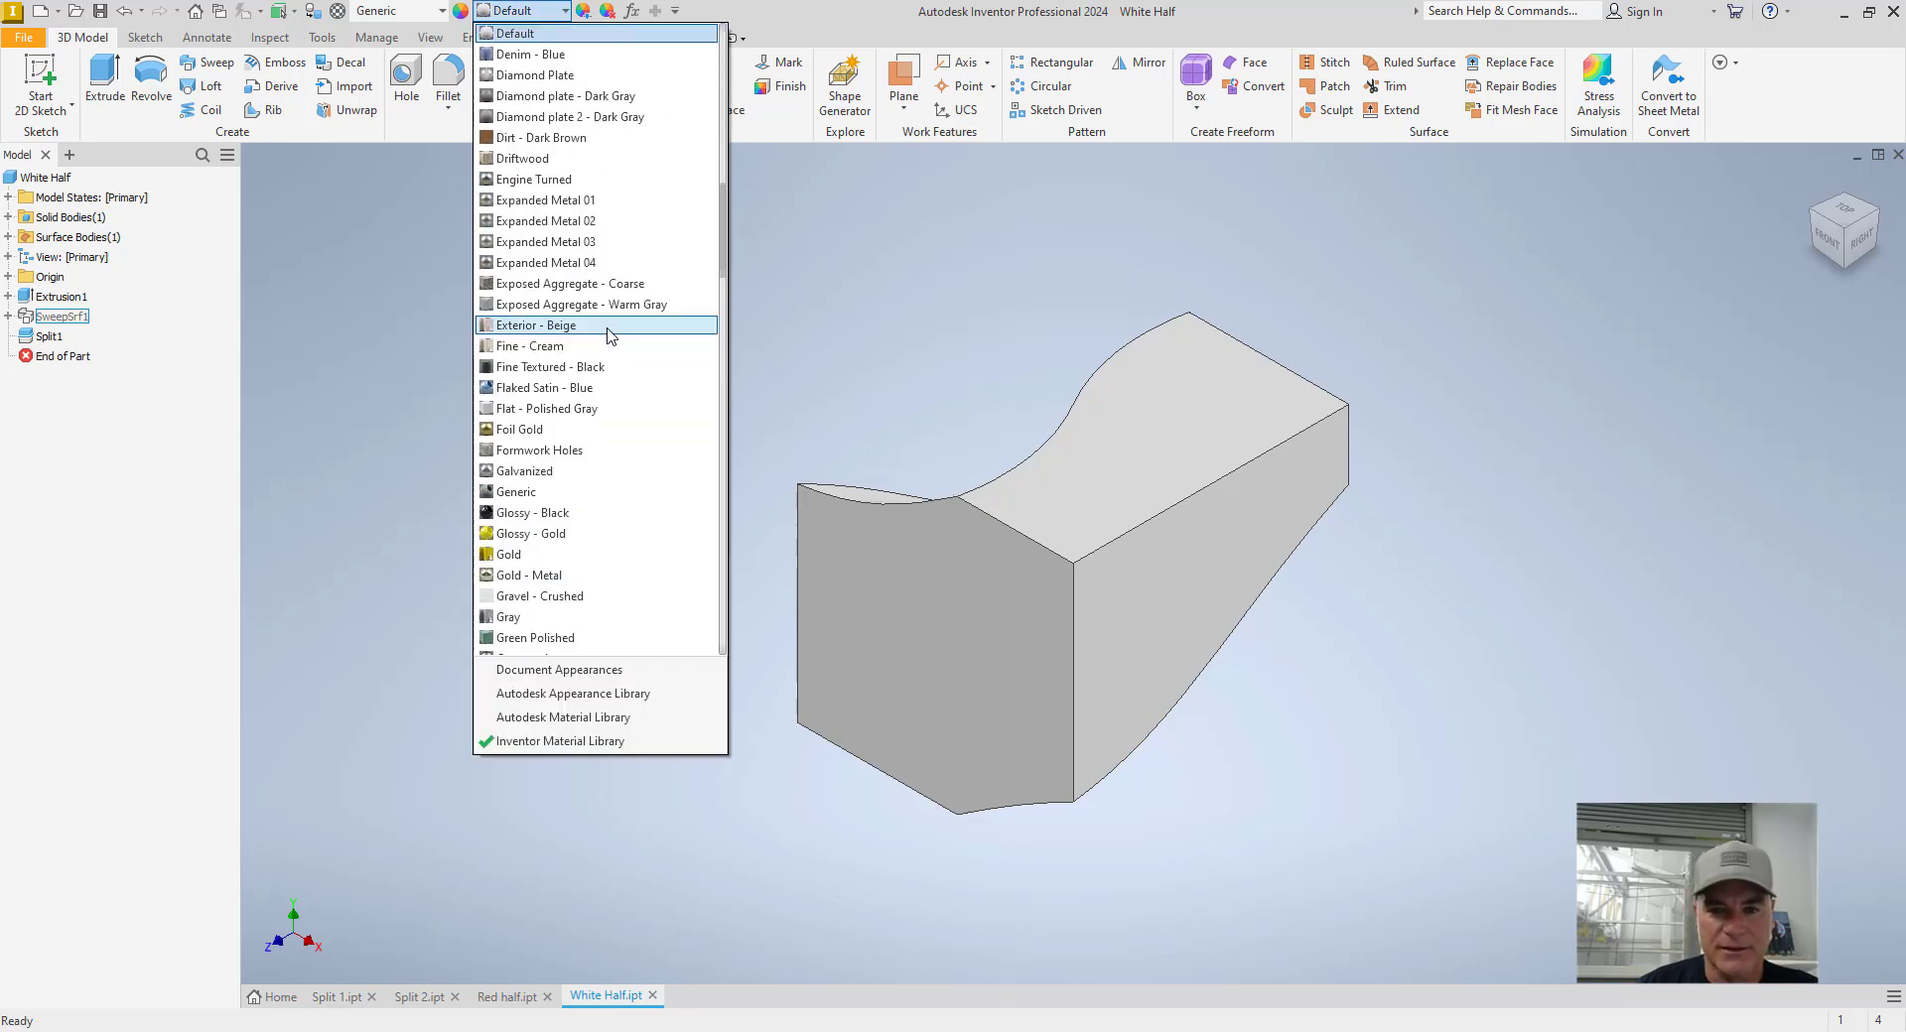
scroll(598, 375, "down", 15)
scroll(596, 373, "down", 13)
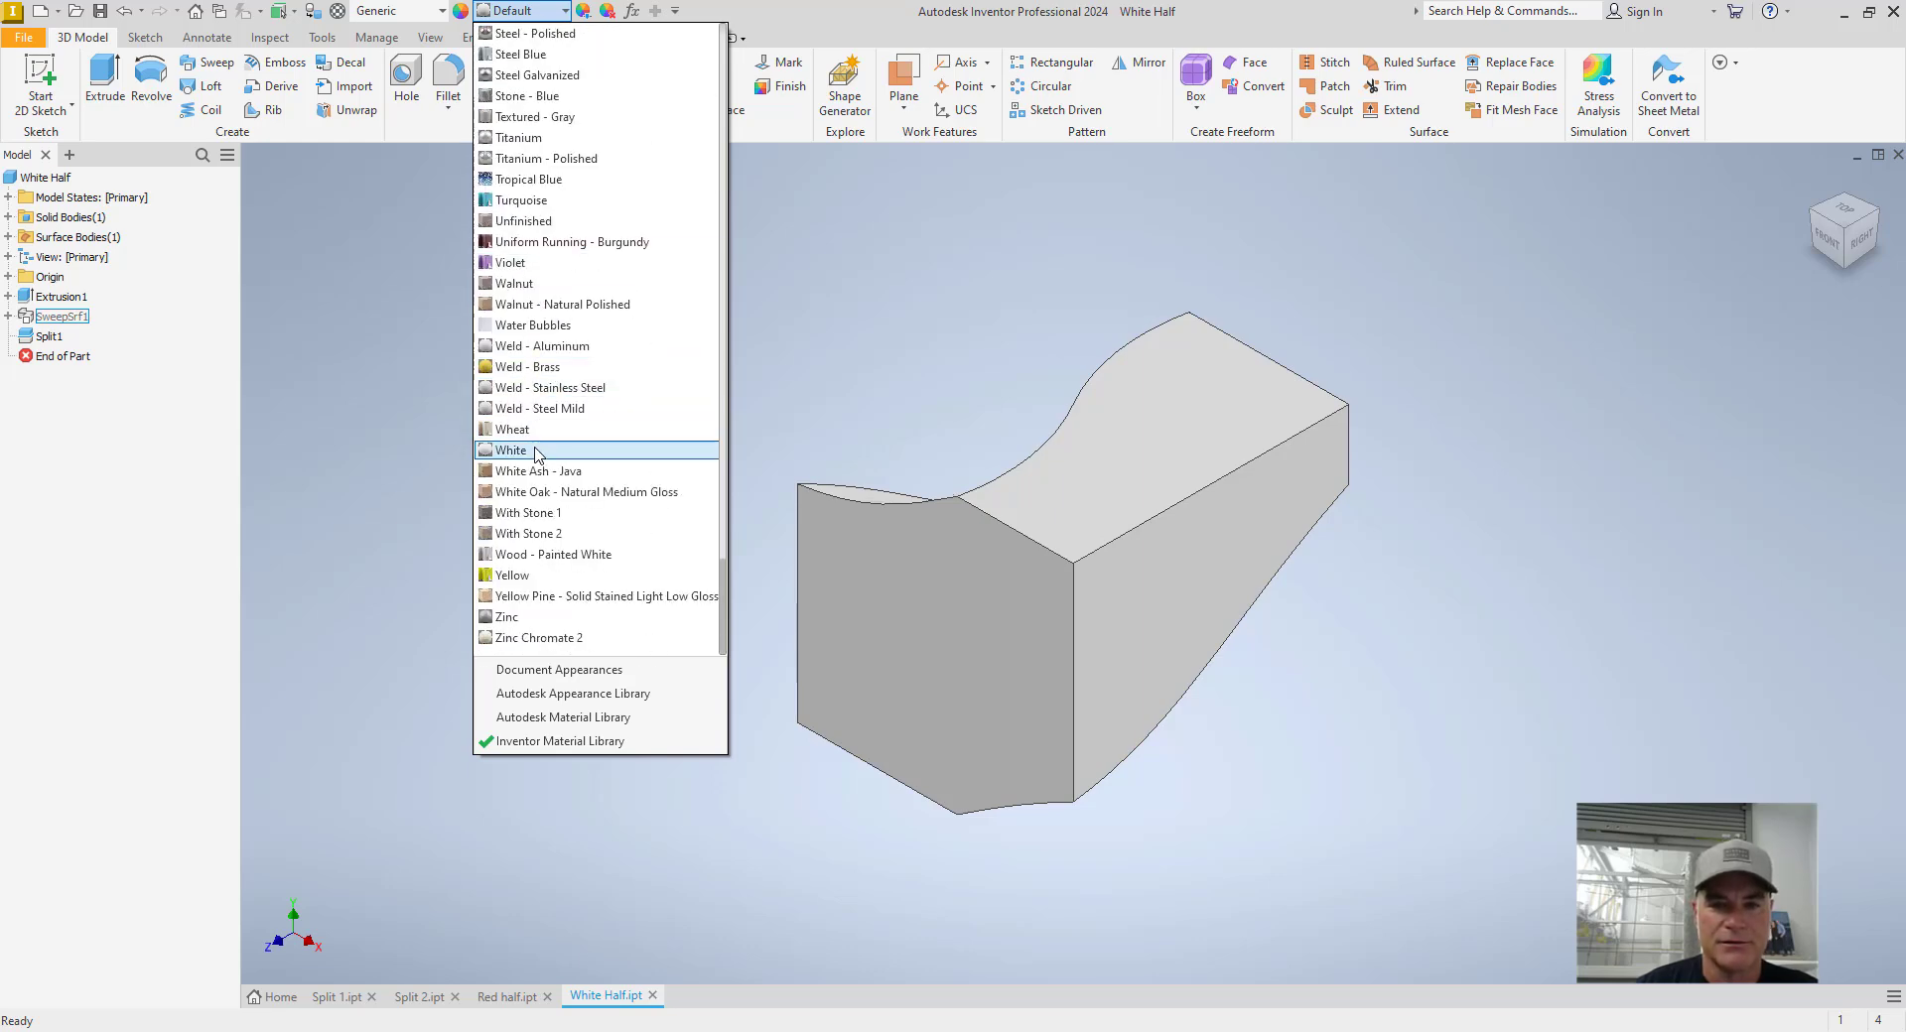
left_click(535, 450)
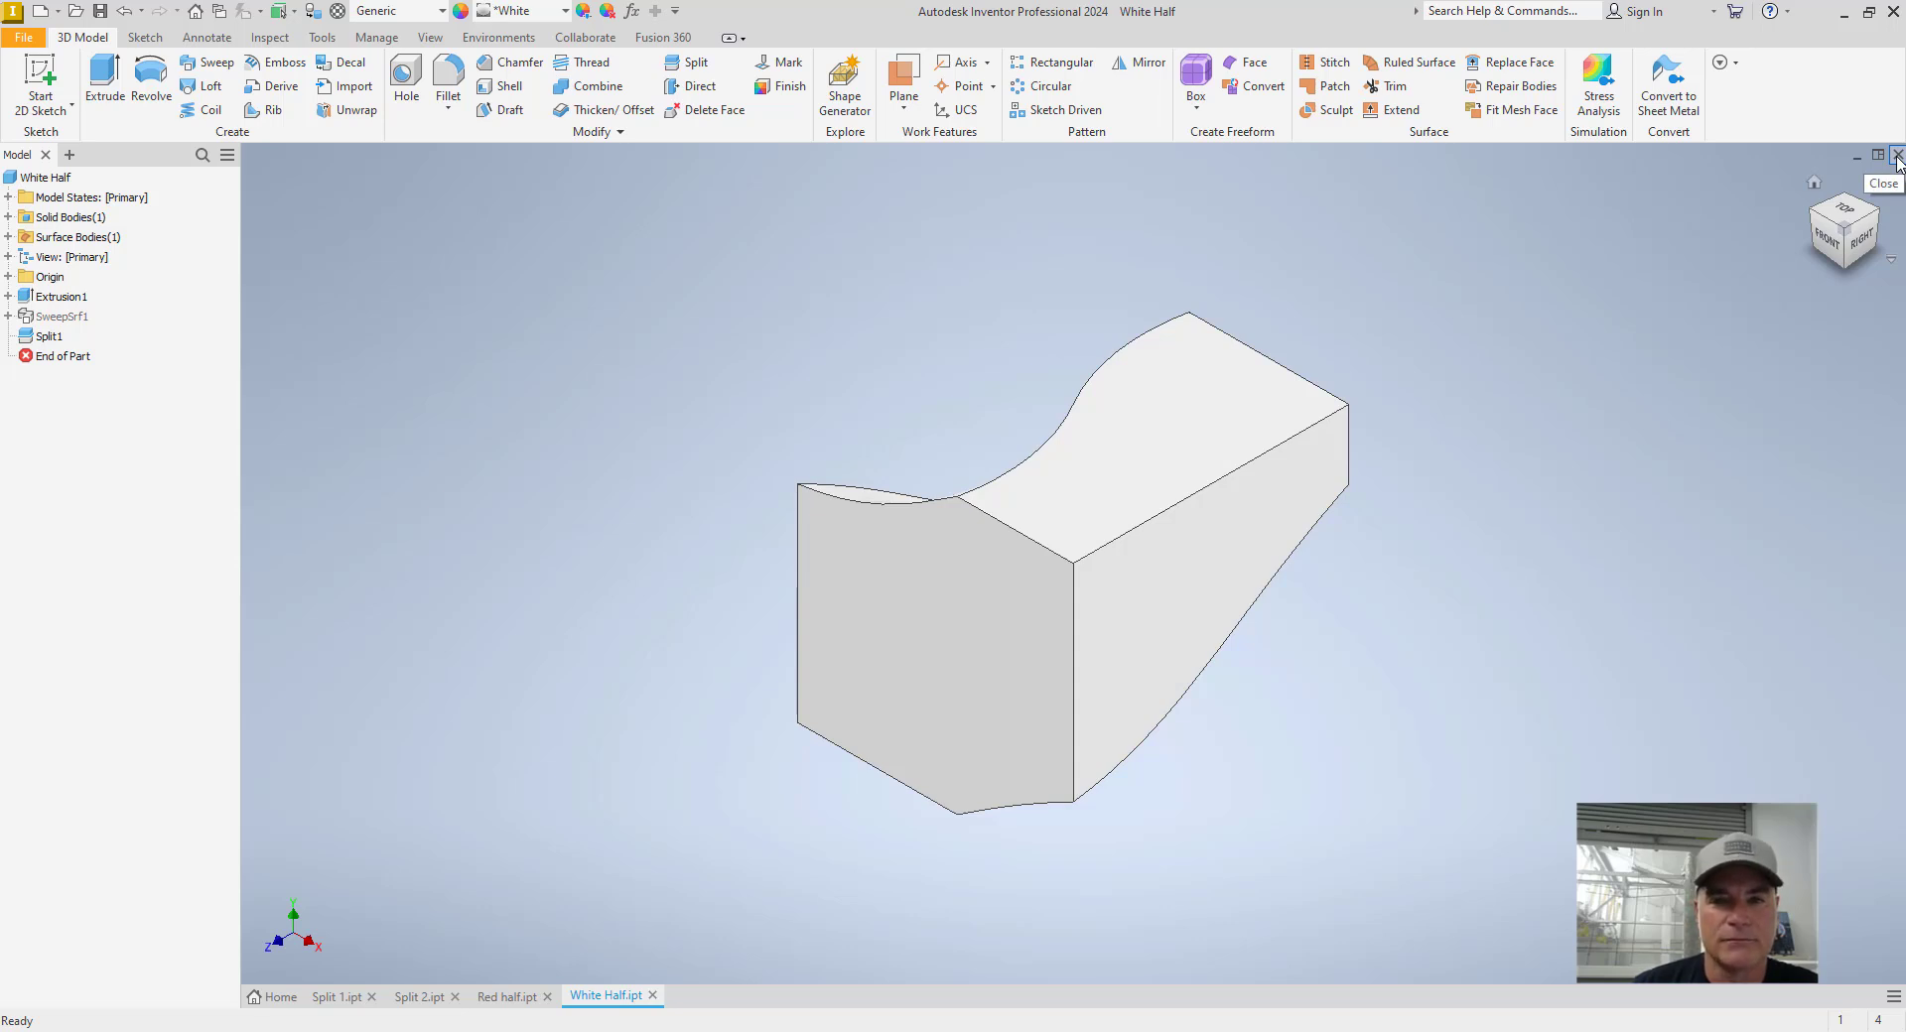
- Create a new assembly from the Standard.iam template
left_click(43, 16)
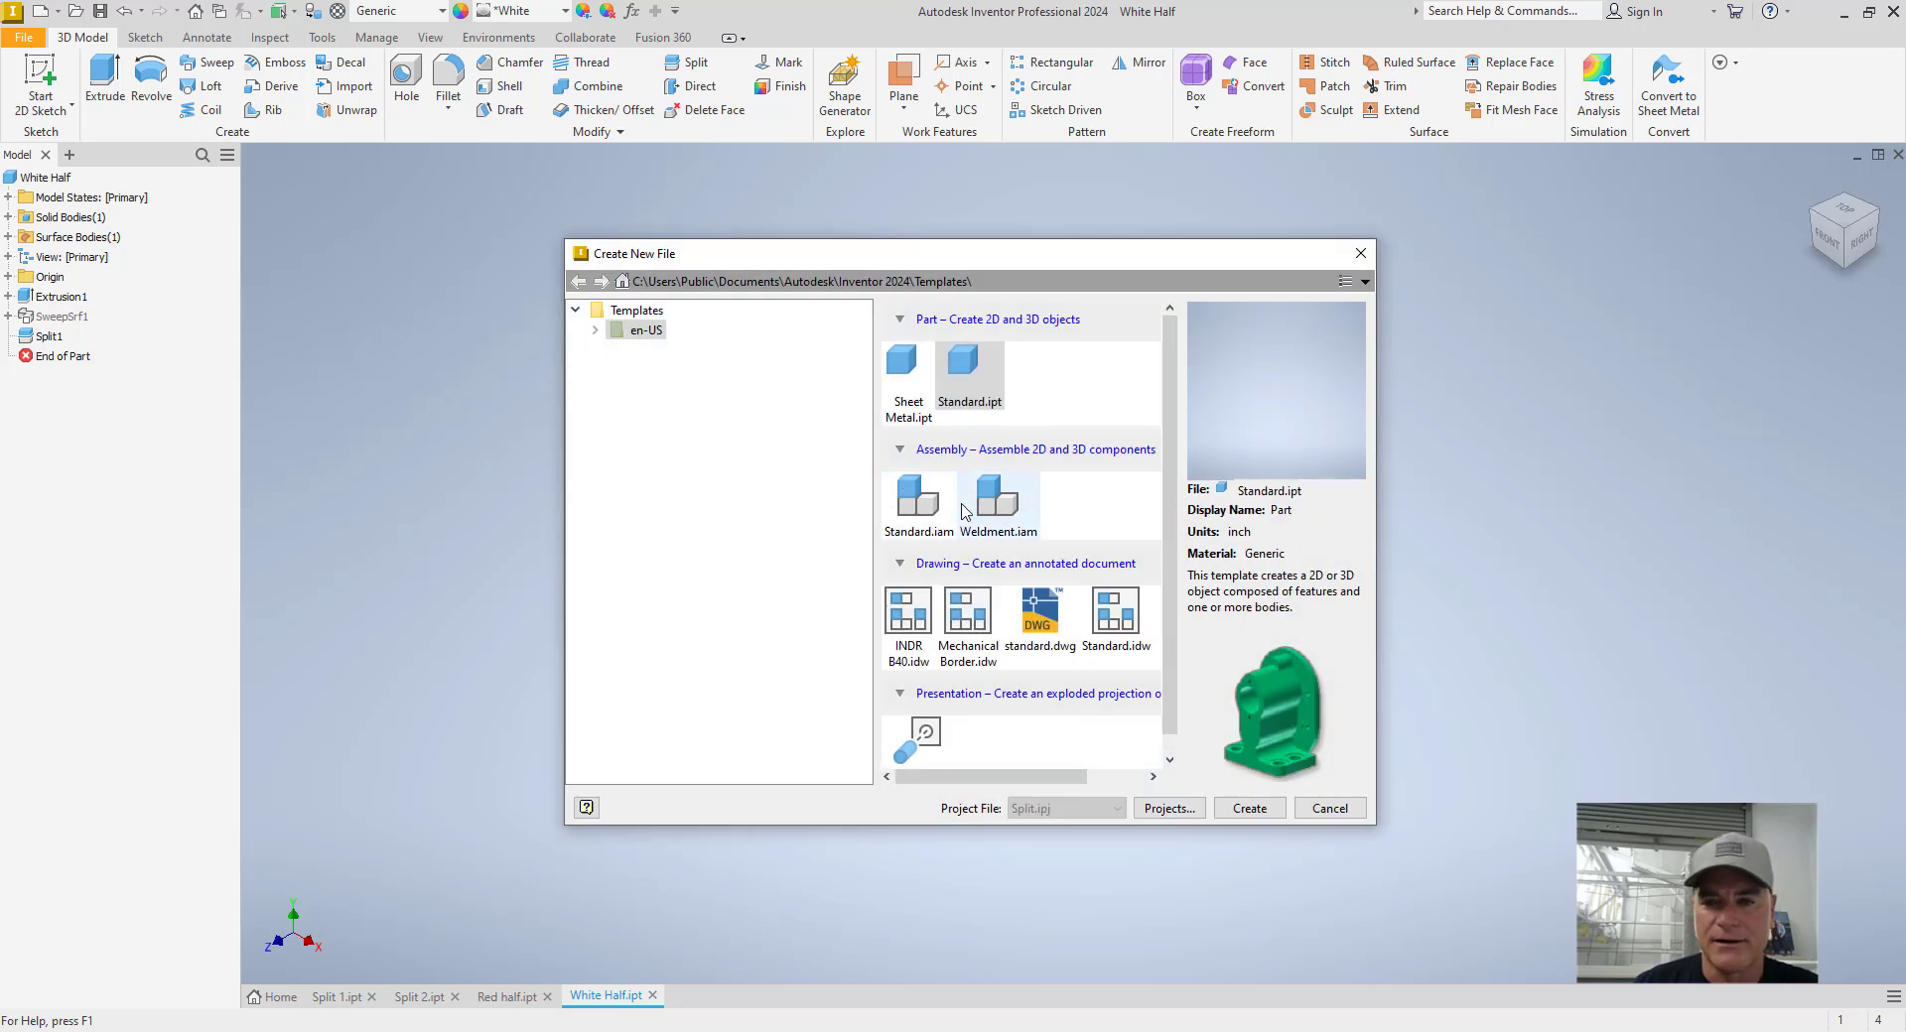
left_click(931, 511)
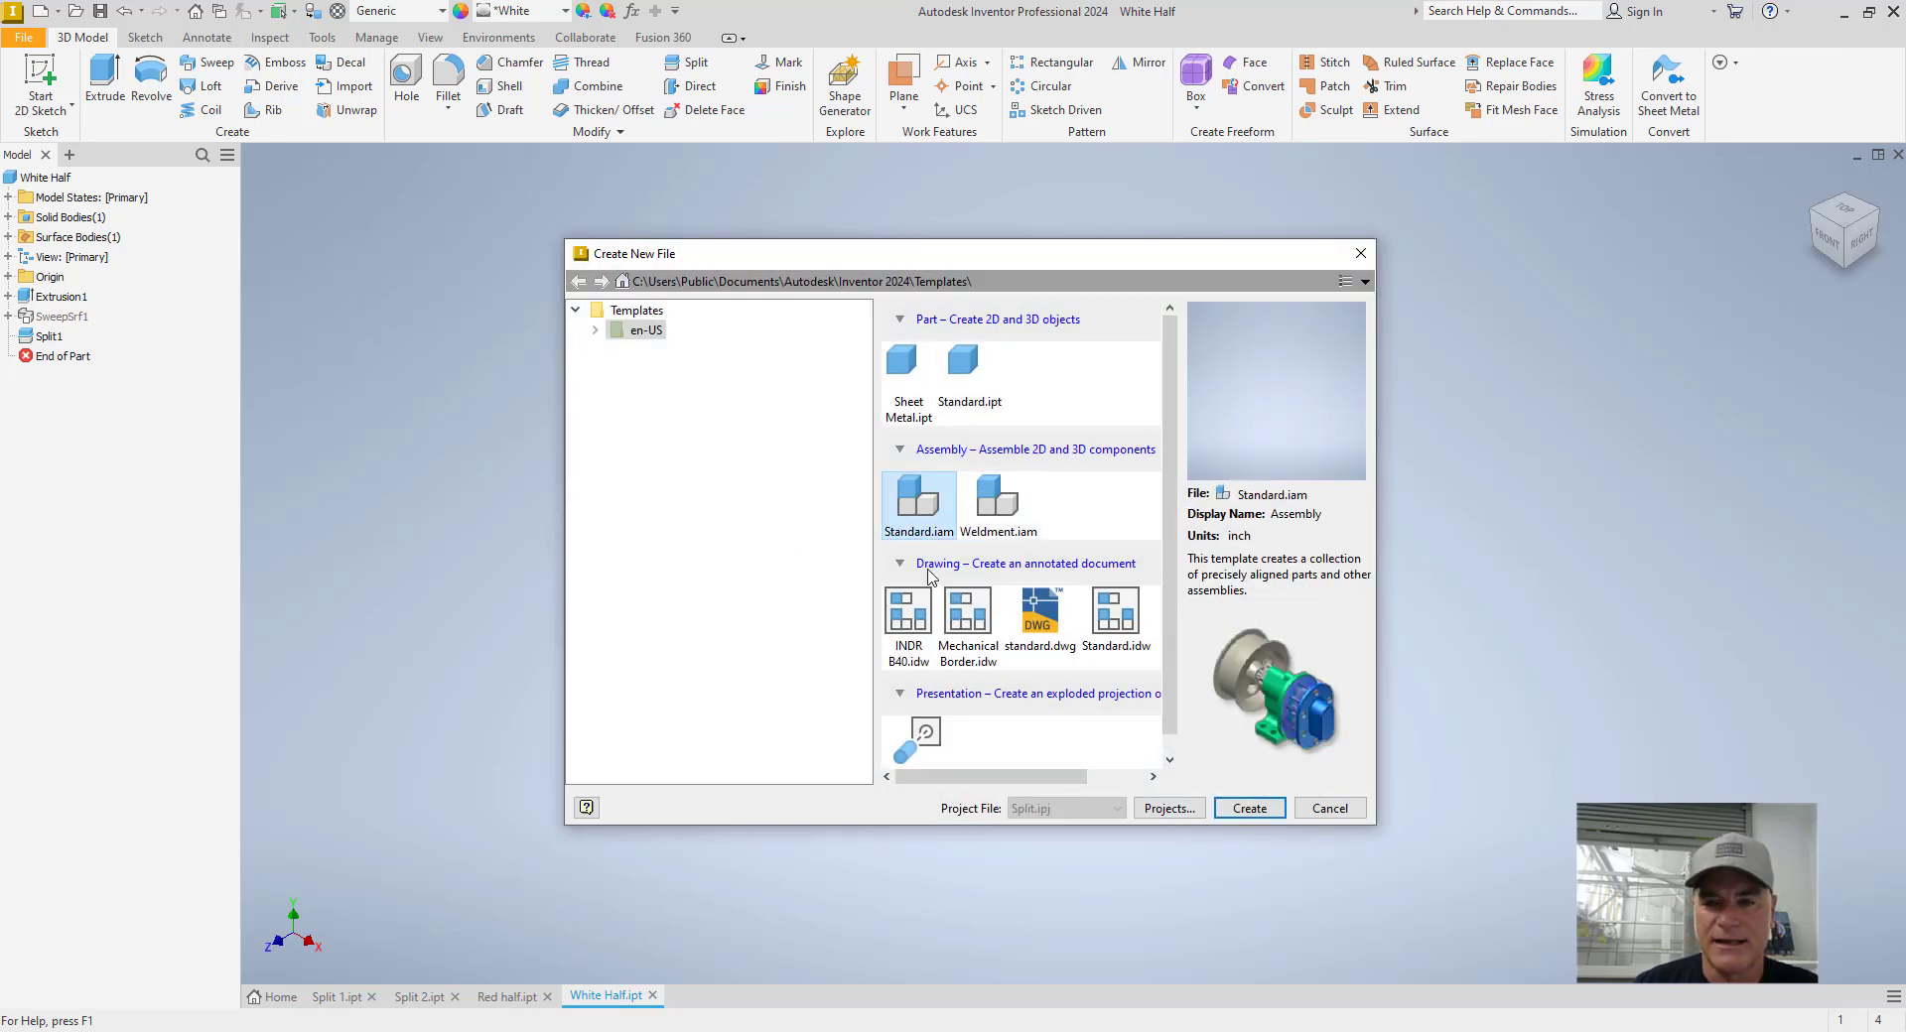
left_click(1249, 808)
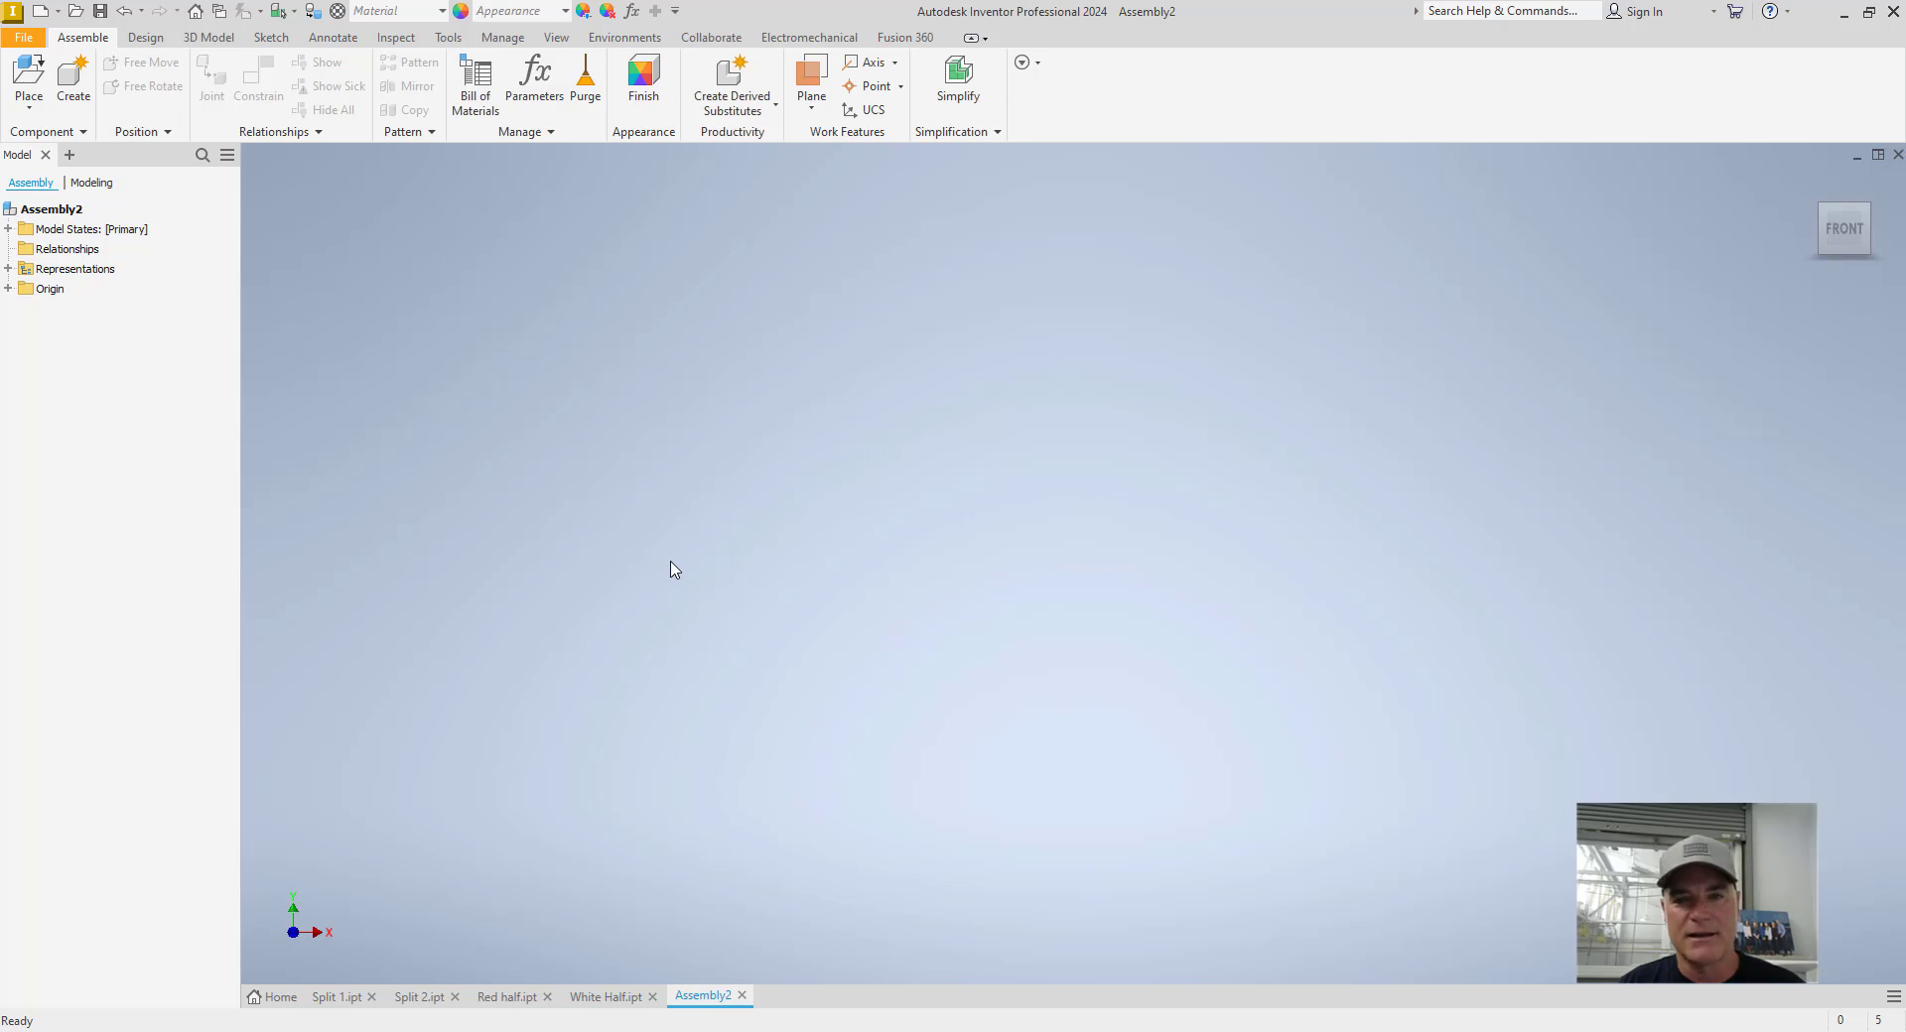
- Place one instance each of Red half and White Half, grounded at the assembly origin
left_click(29, 79)
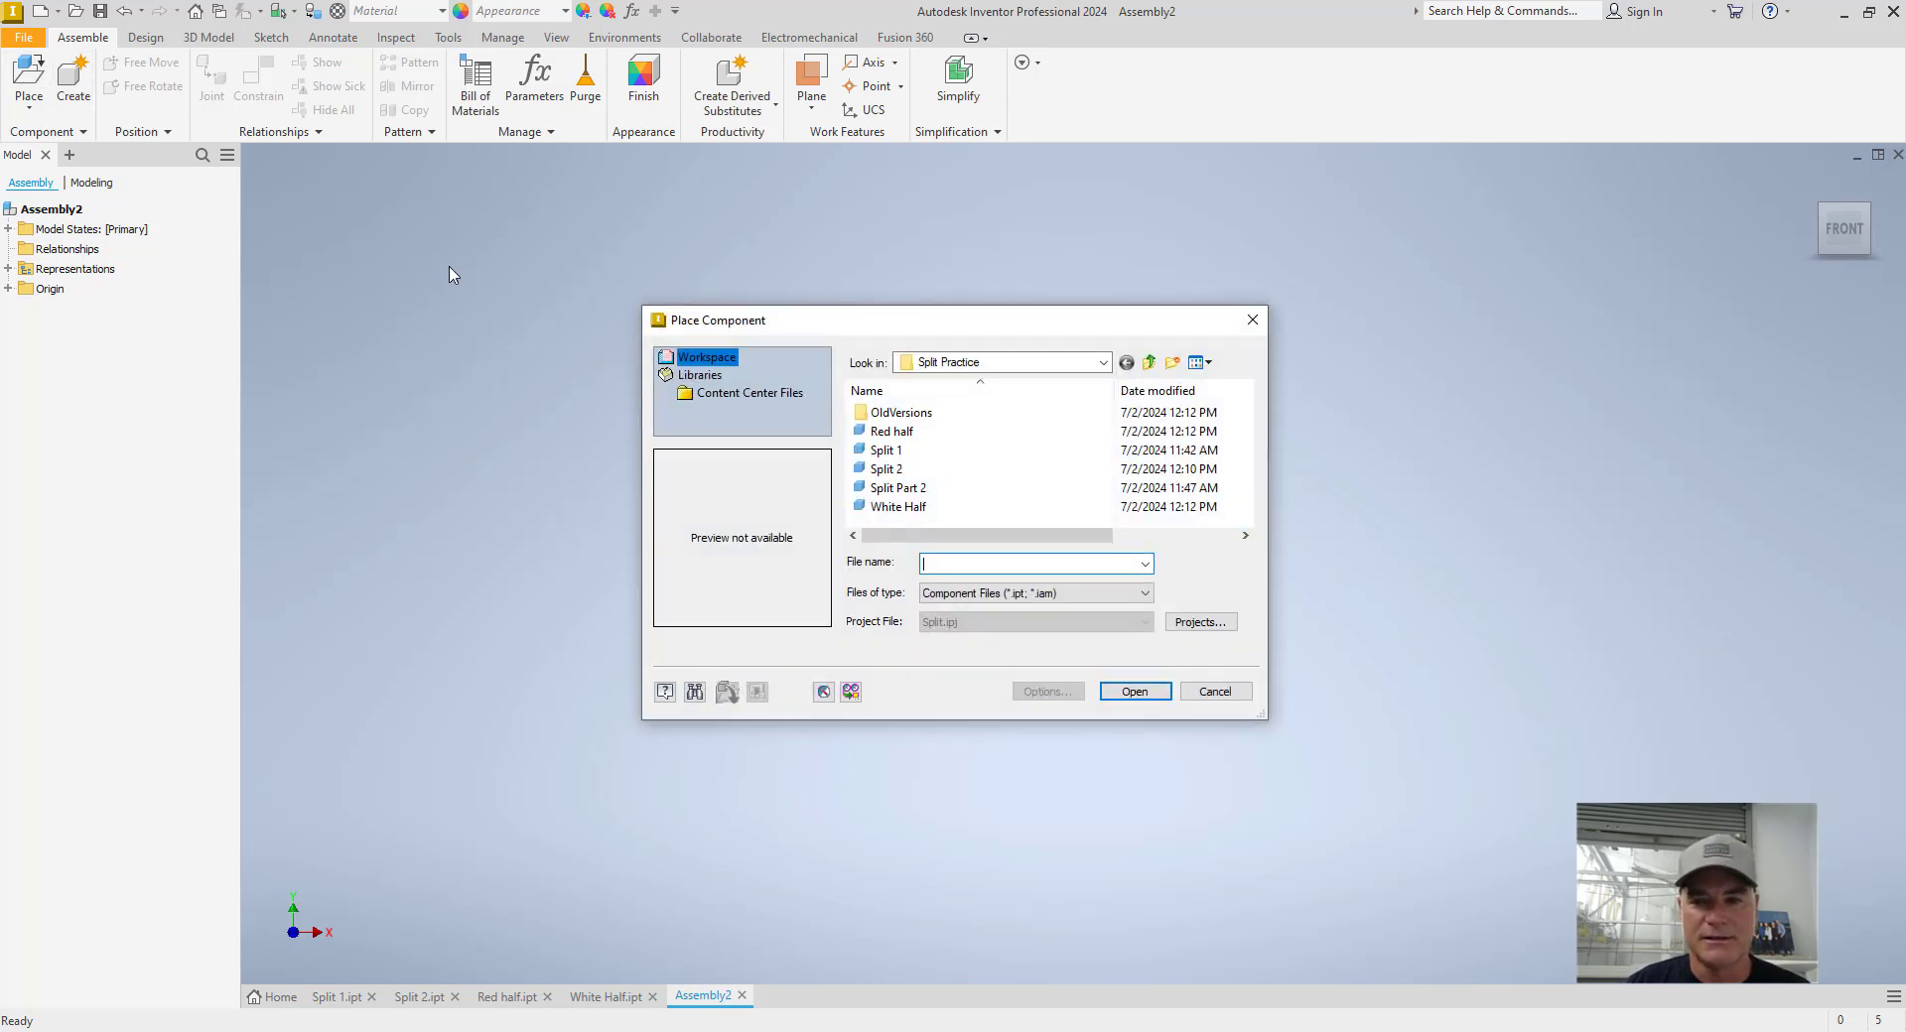
left_click(891, 431)
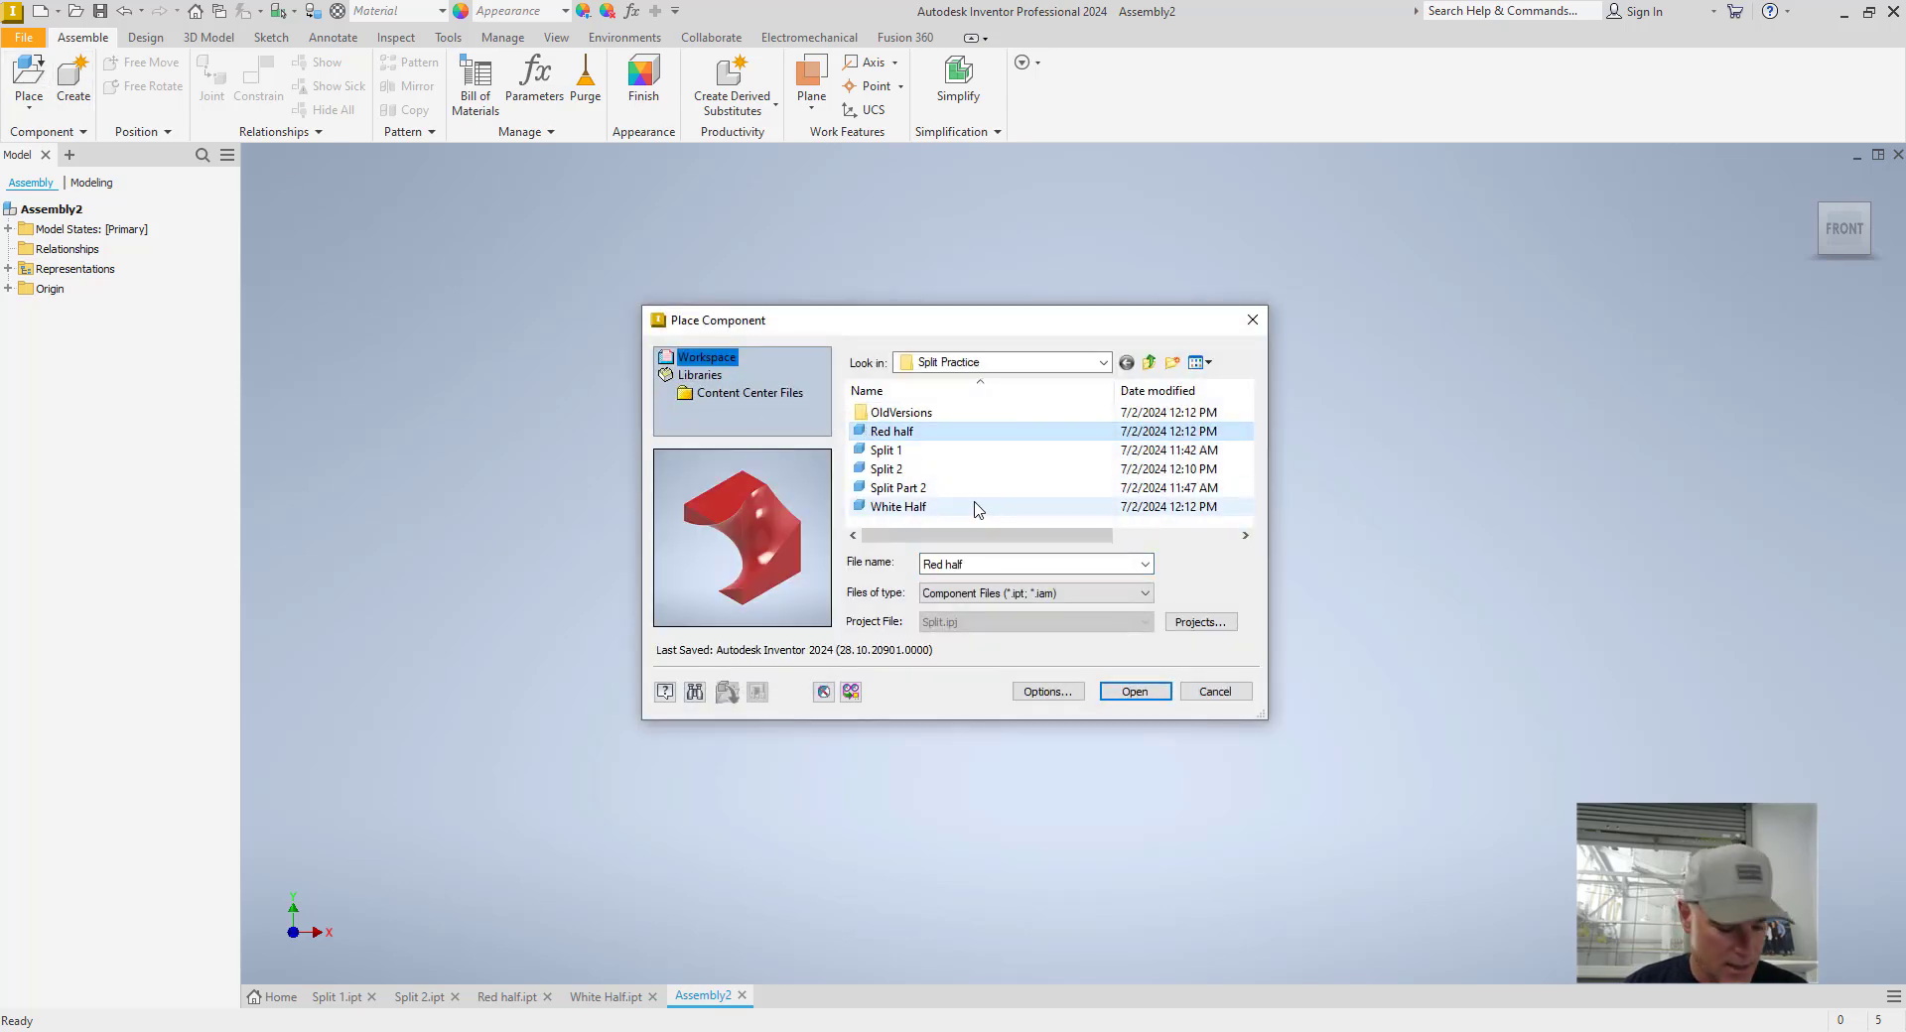
left_click(898, 506, "ctrl")
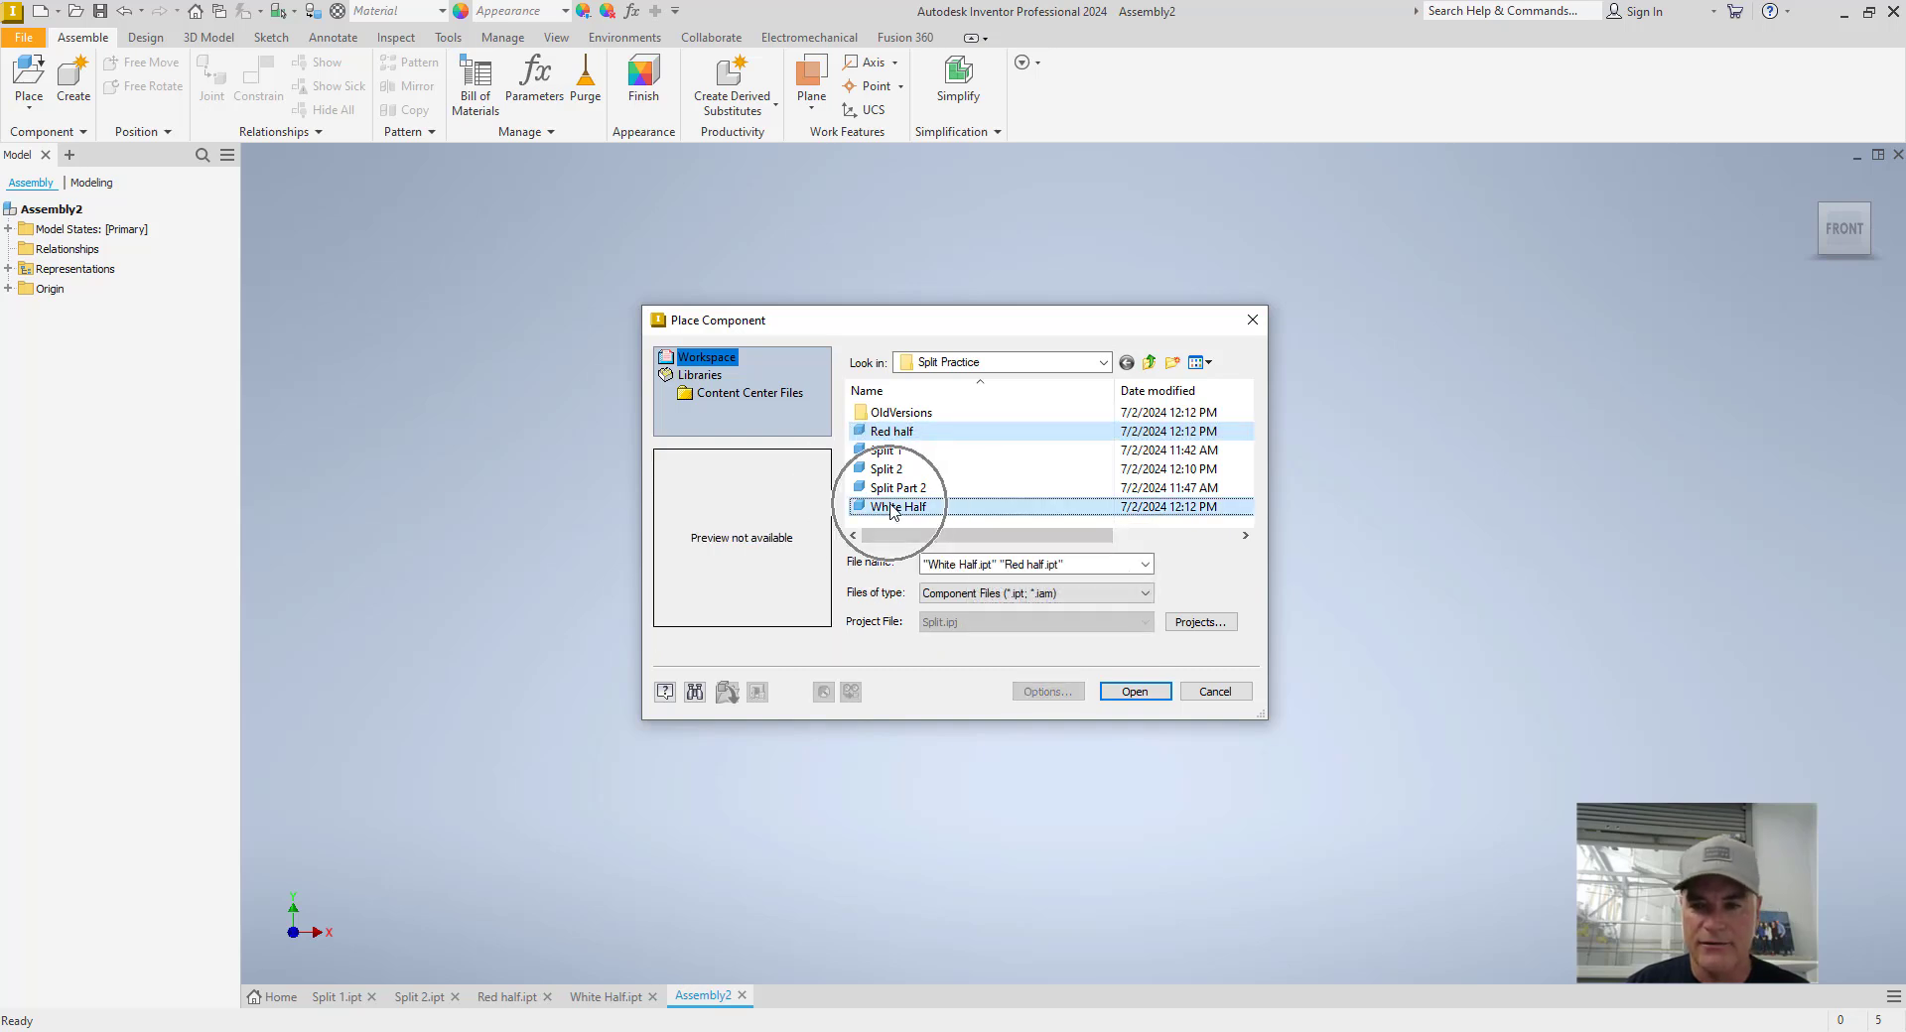
left_click(1146, 694)
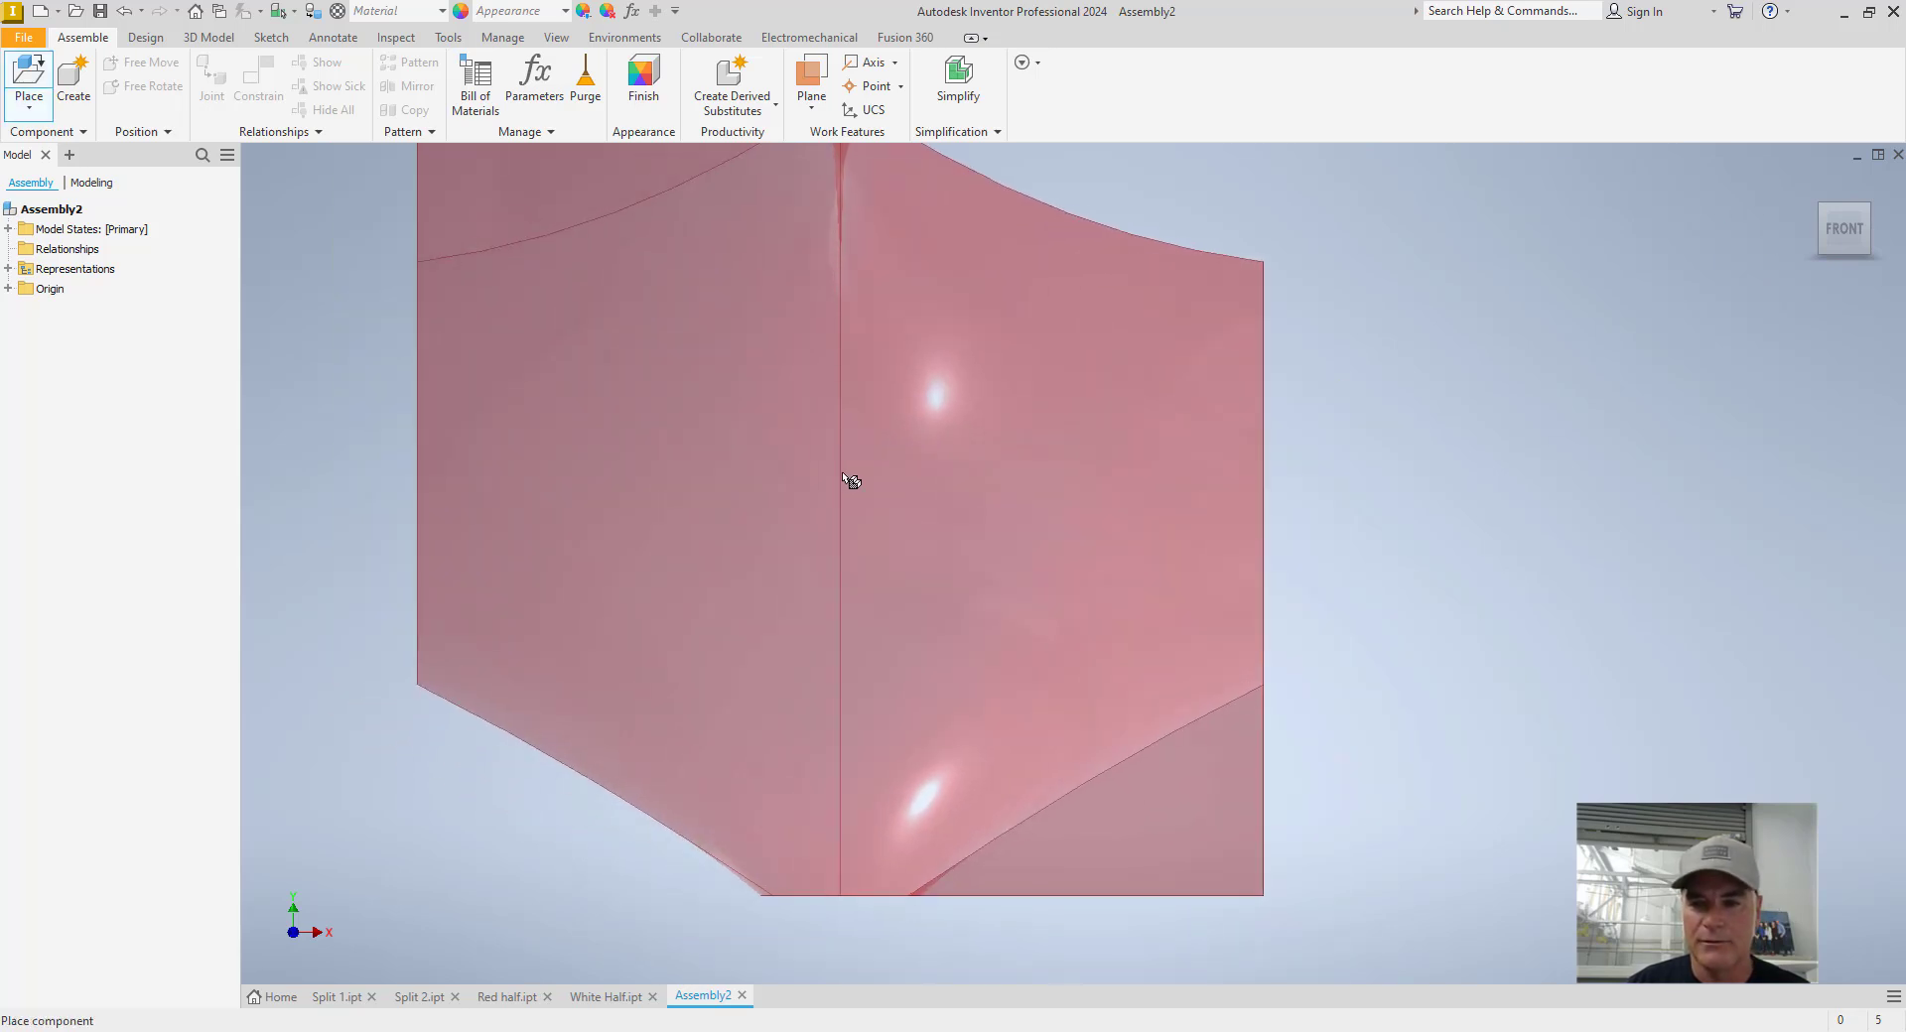
right_click(849, 478)
left_click(921, 501)
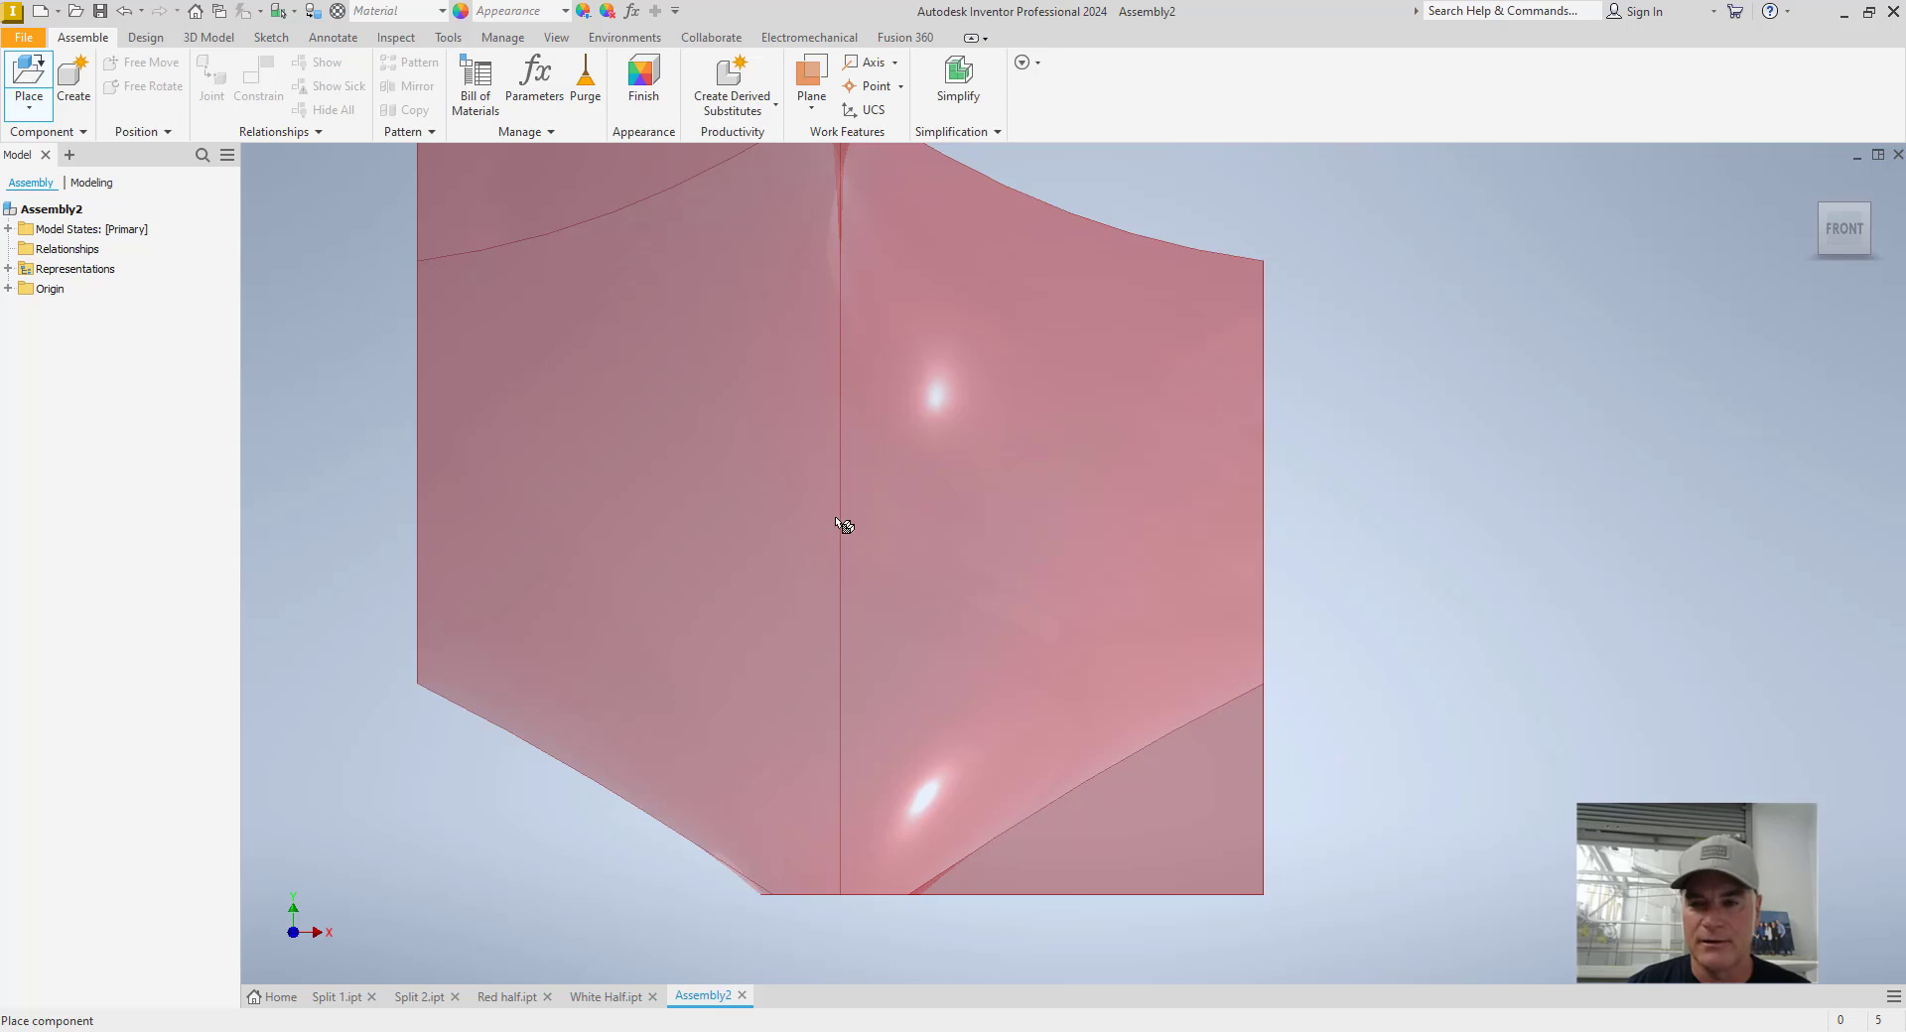
key("Escape")
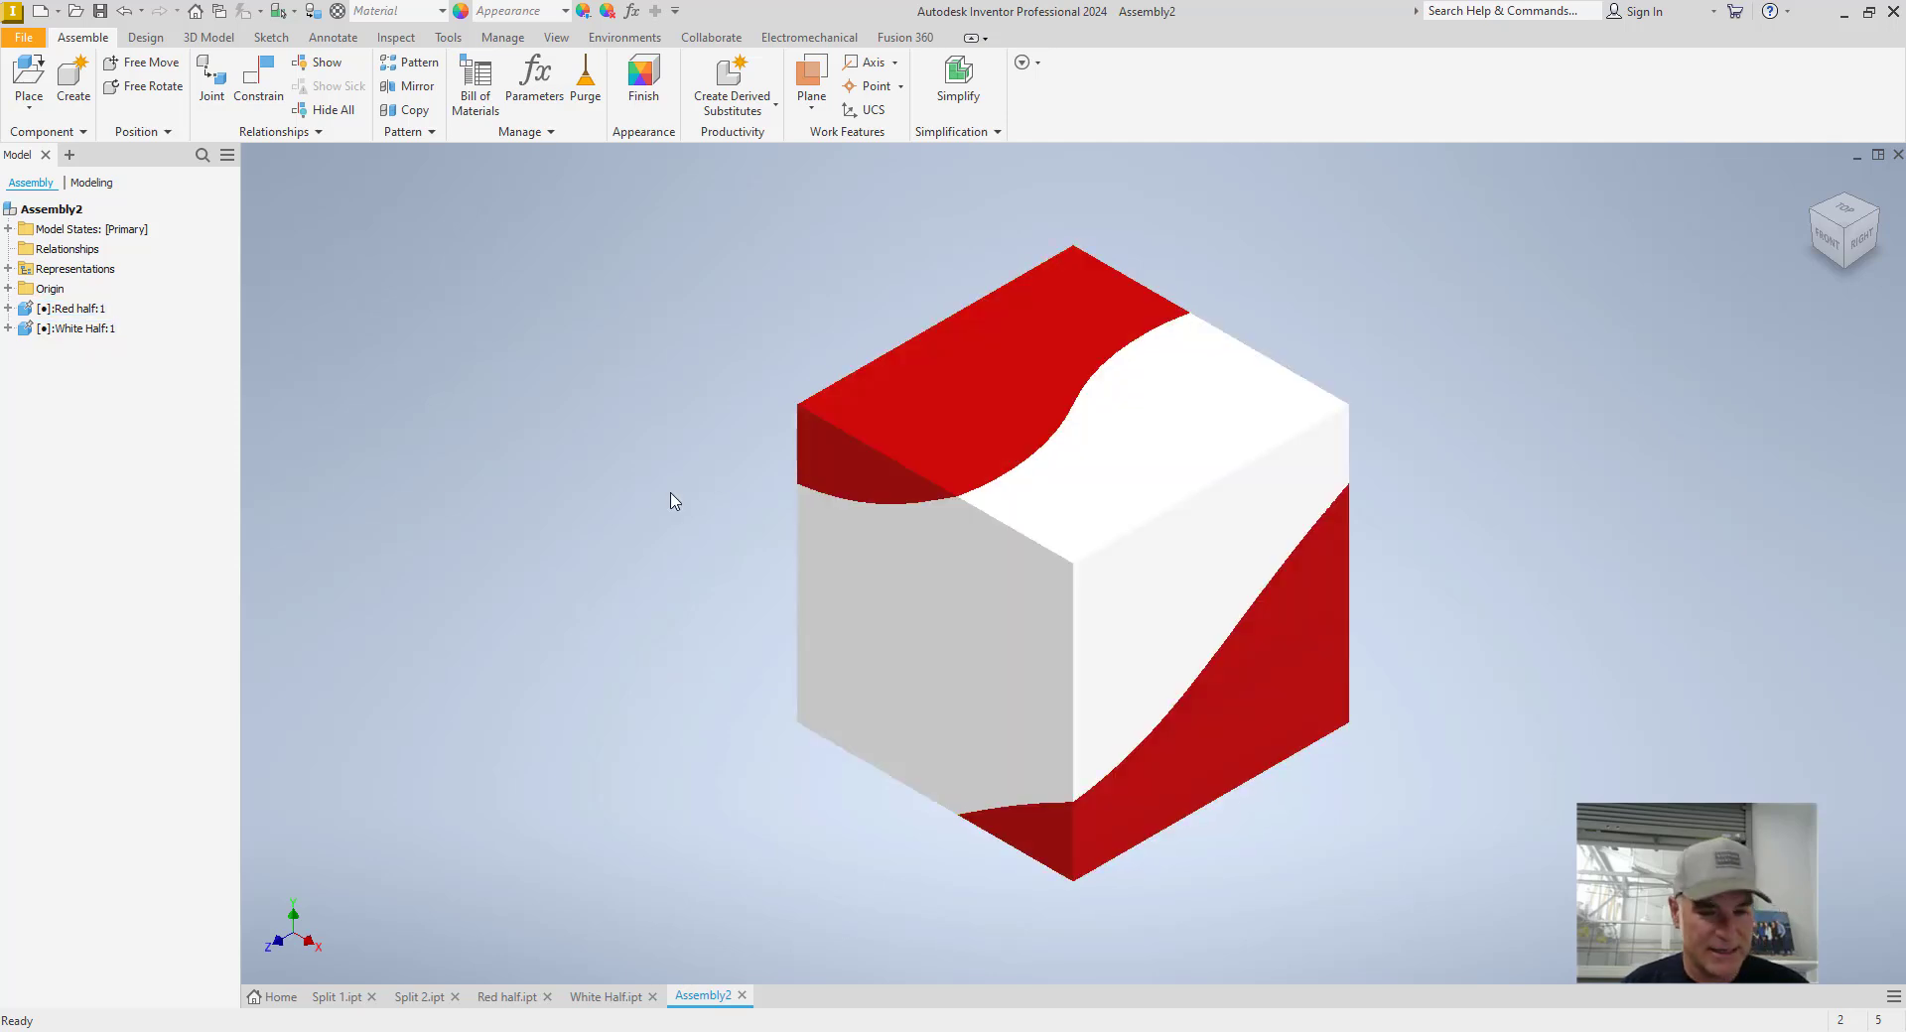
- Save the assembly as Cube1 in the Split Practice folder
key("ctrl+s")
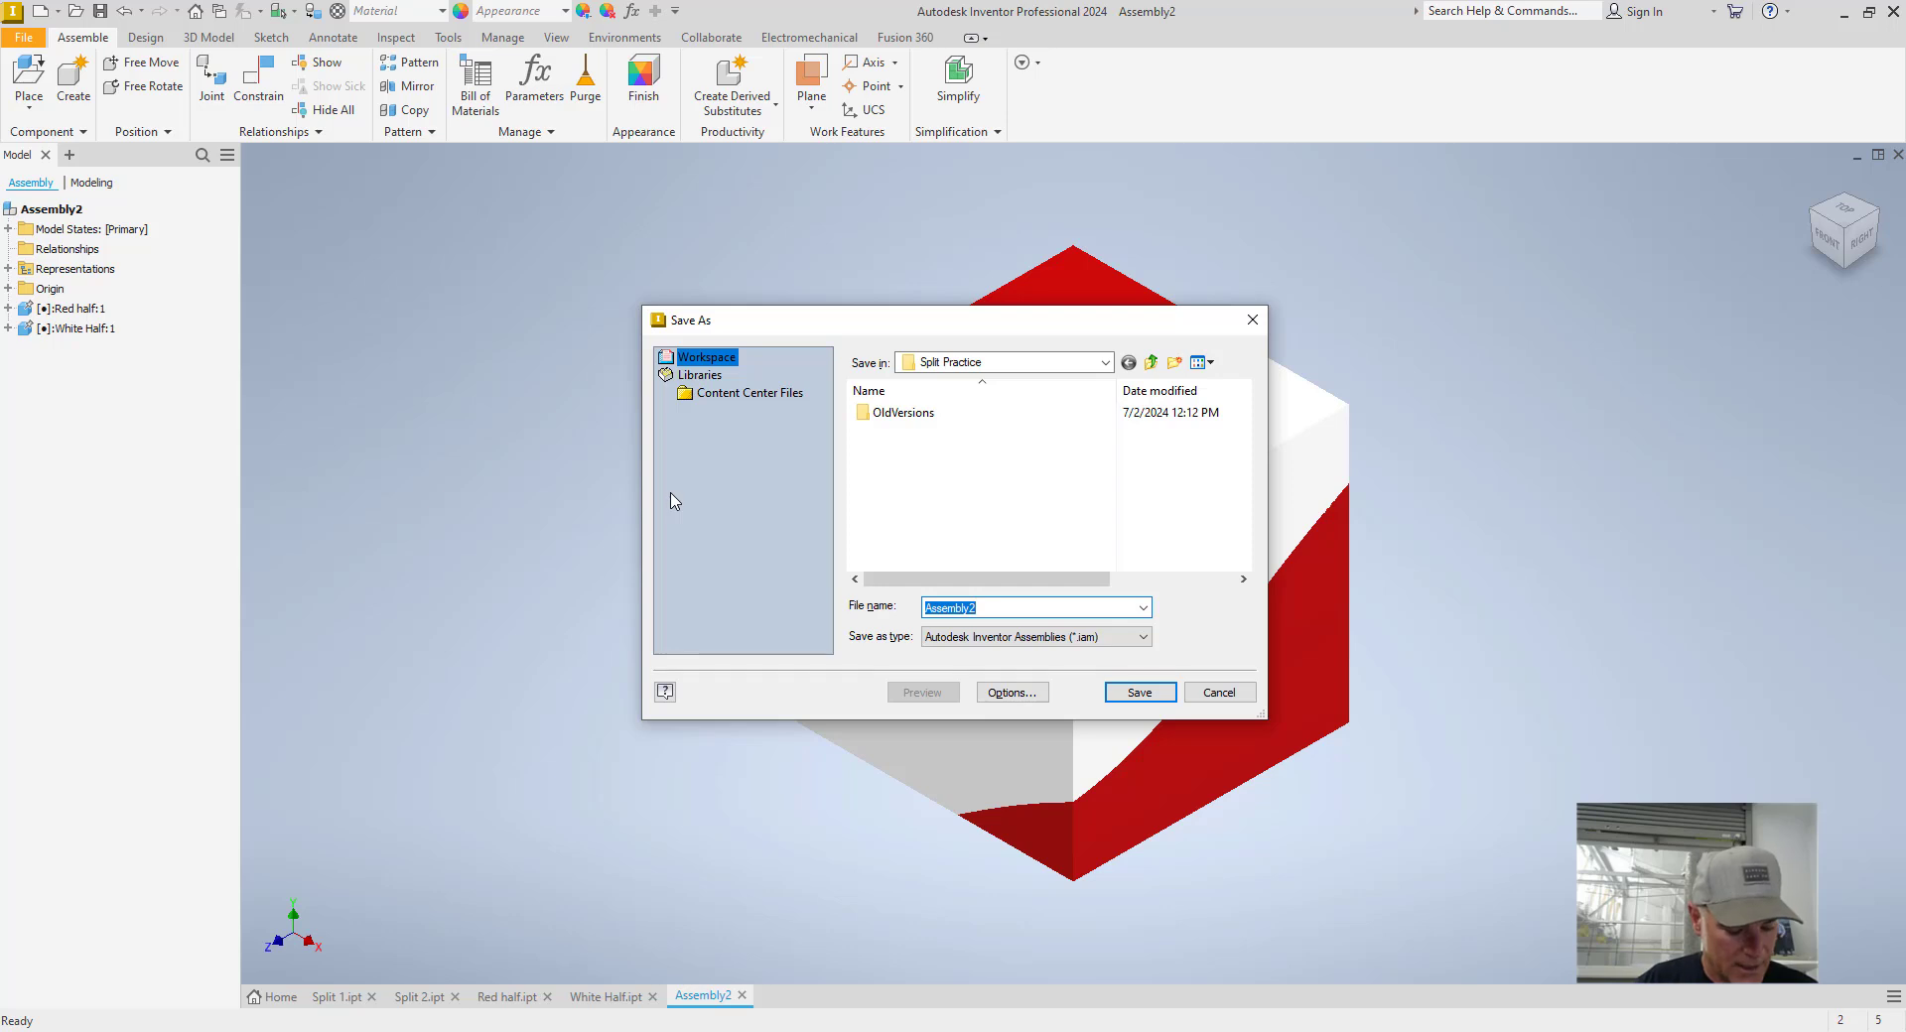
type("Cube1")
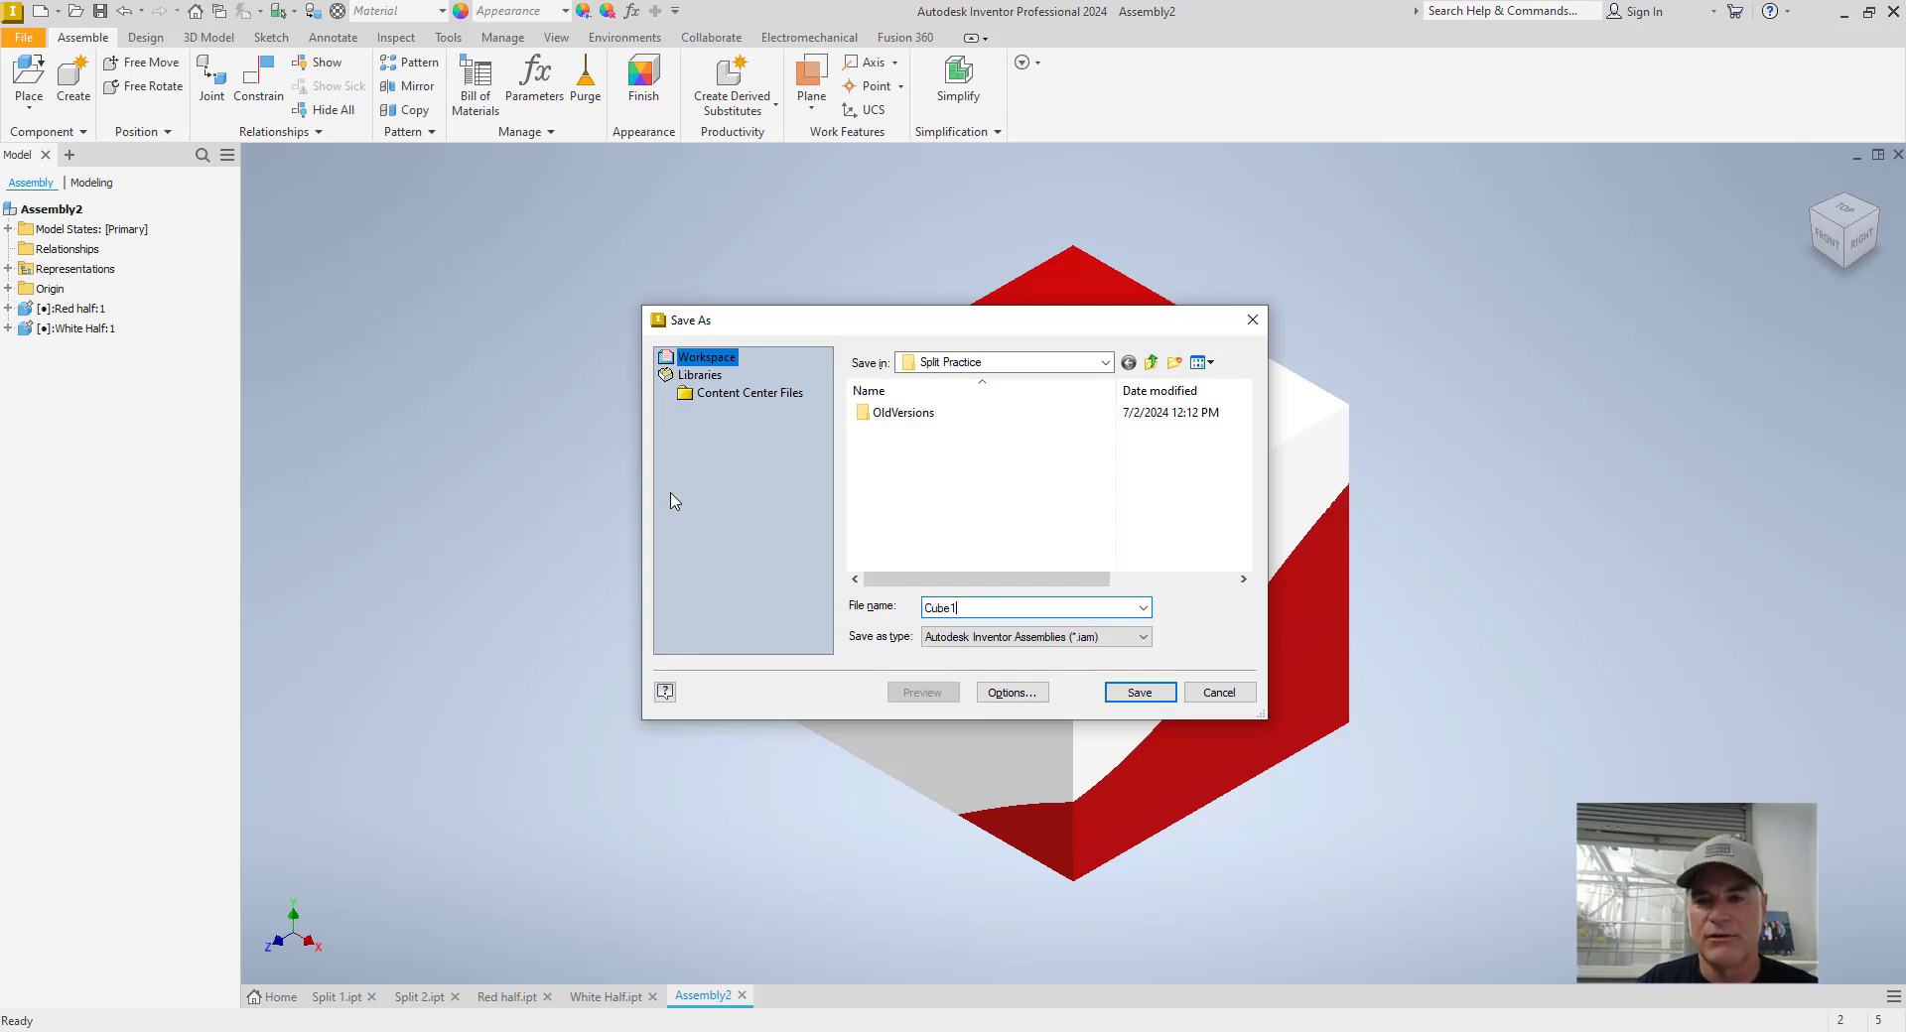
key("Return")
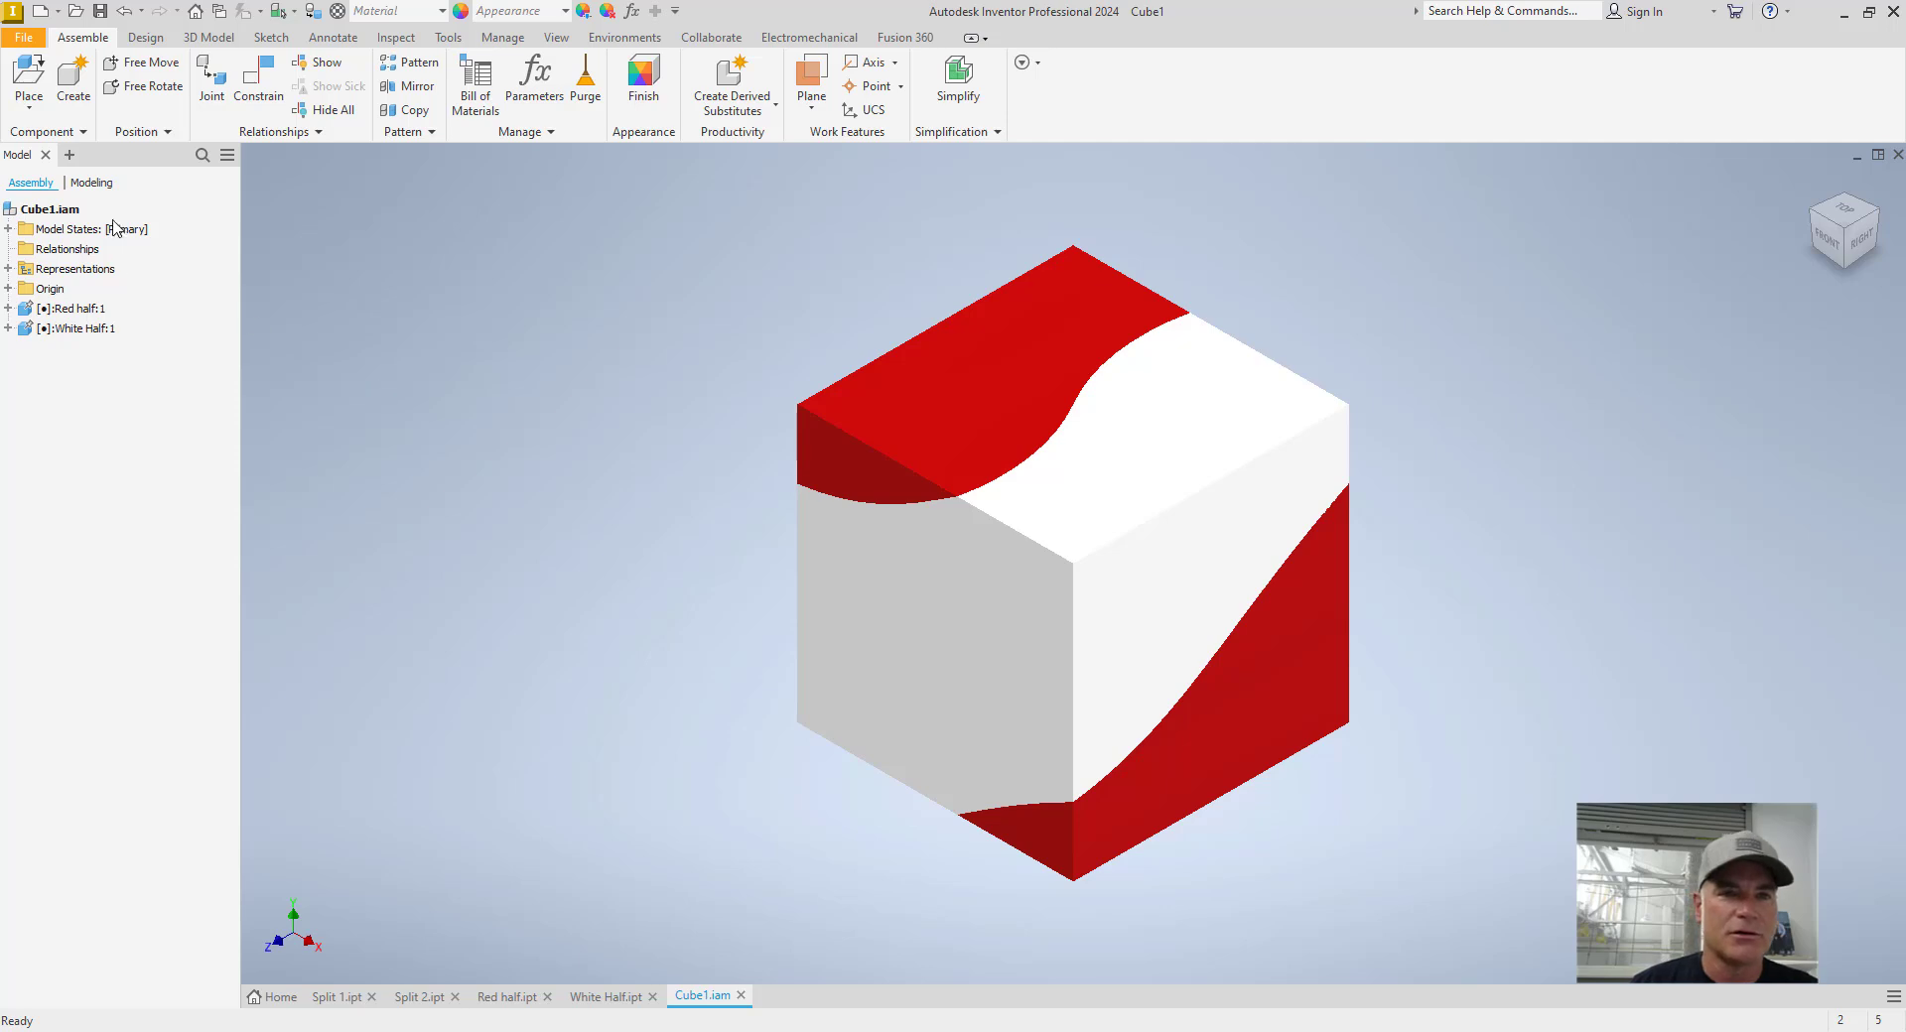
- Create a new presentation from the Standard.ipn template and insert the Cube1 assembly into it
left_click(41, 12)
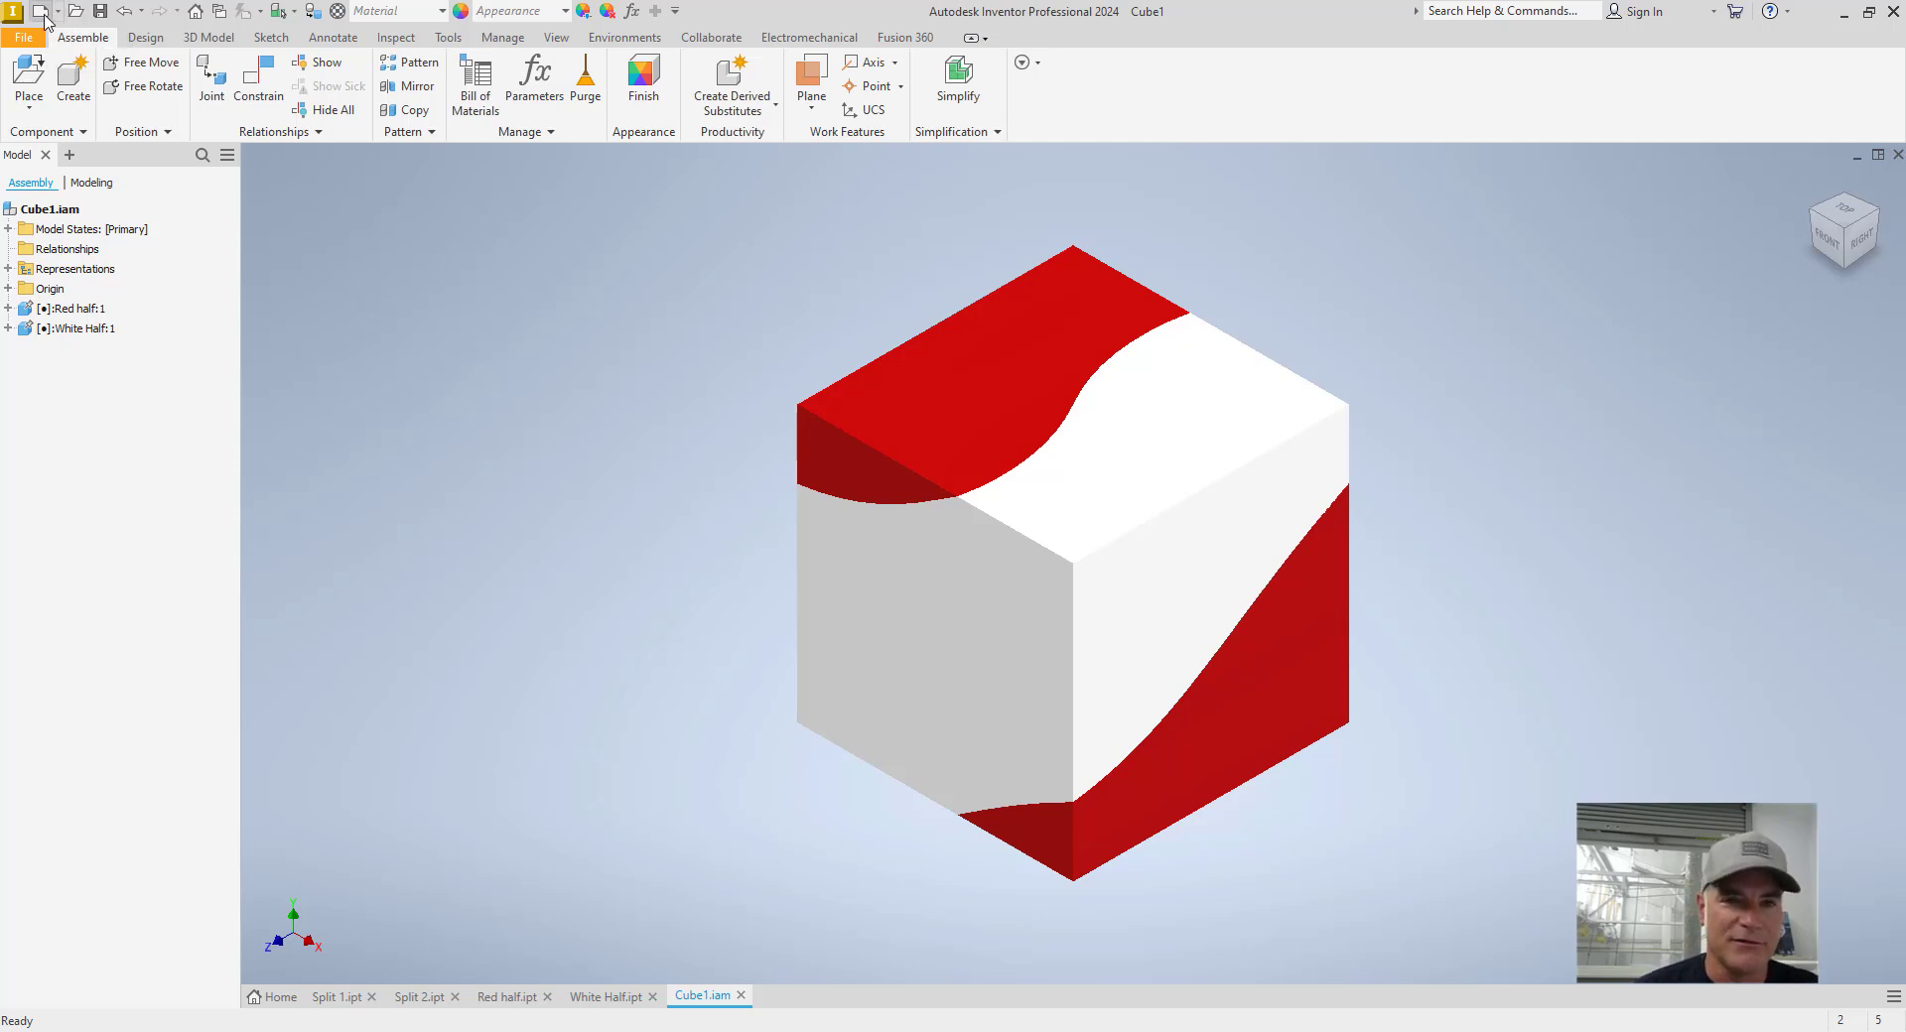
left_click(927, 737)
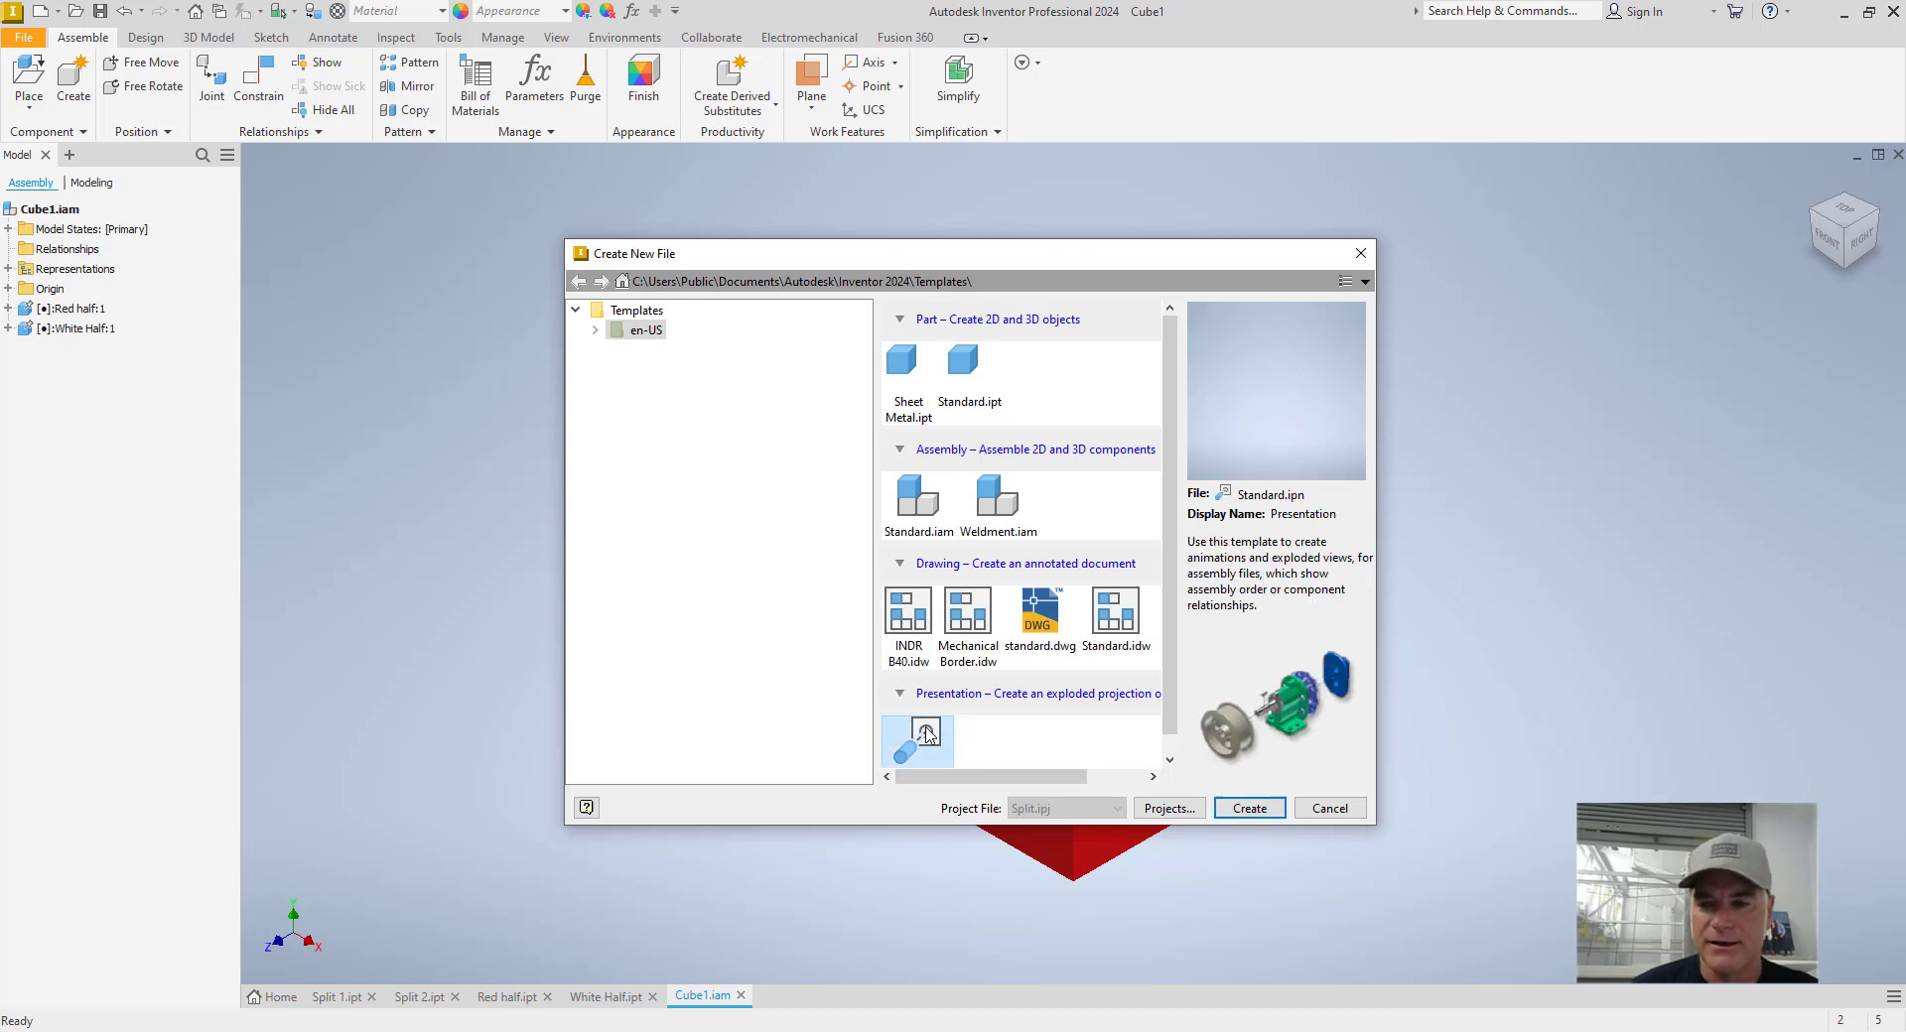
left_click(1249, 808)
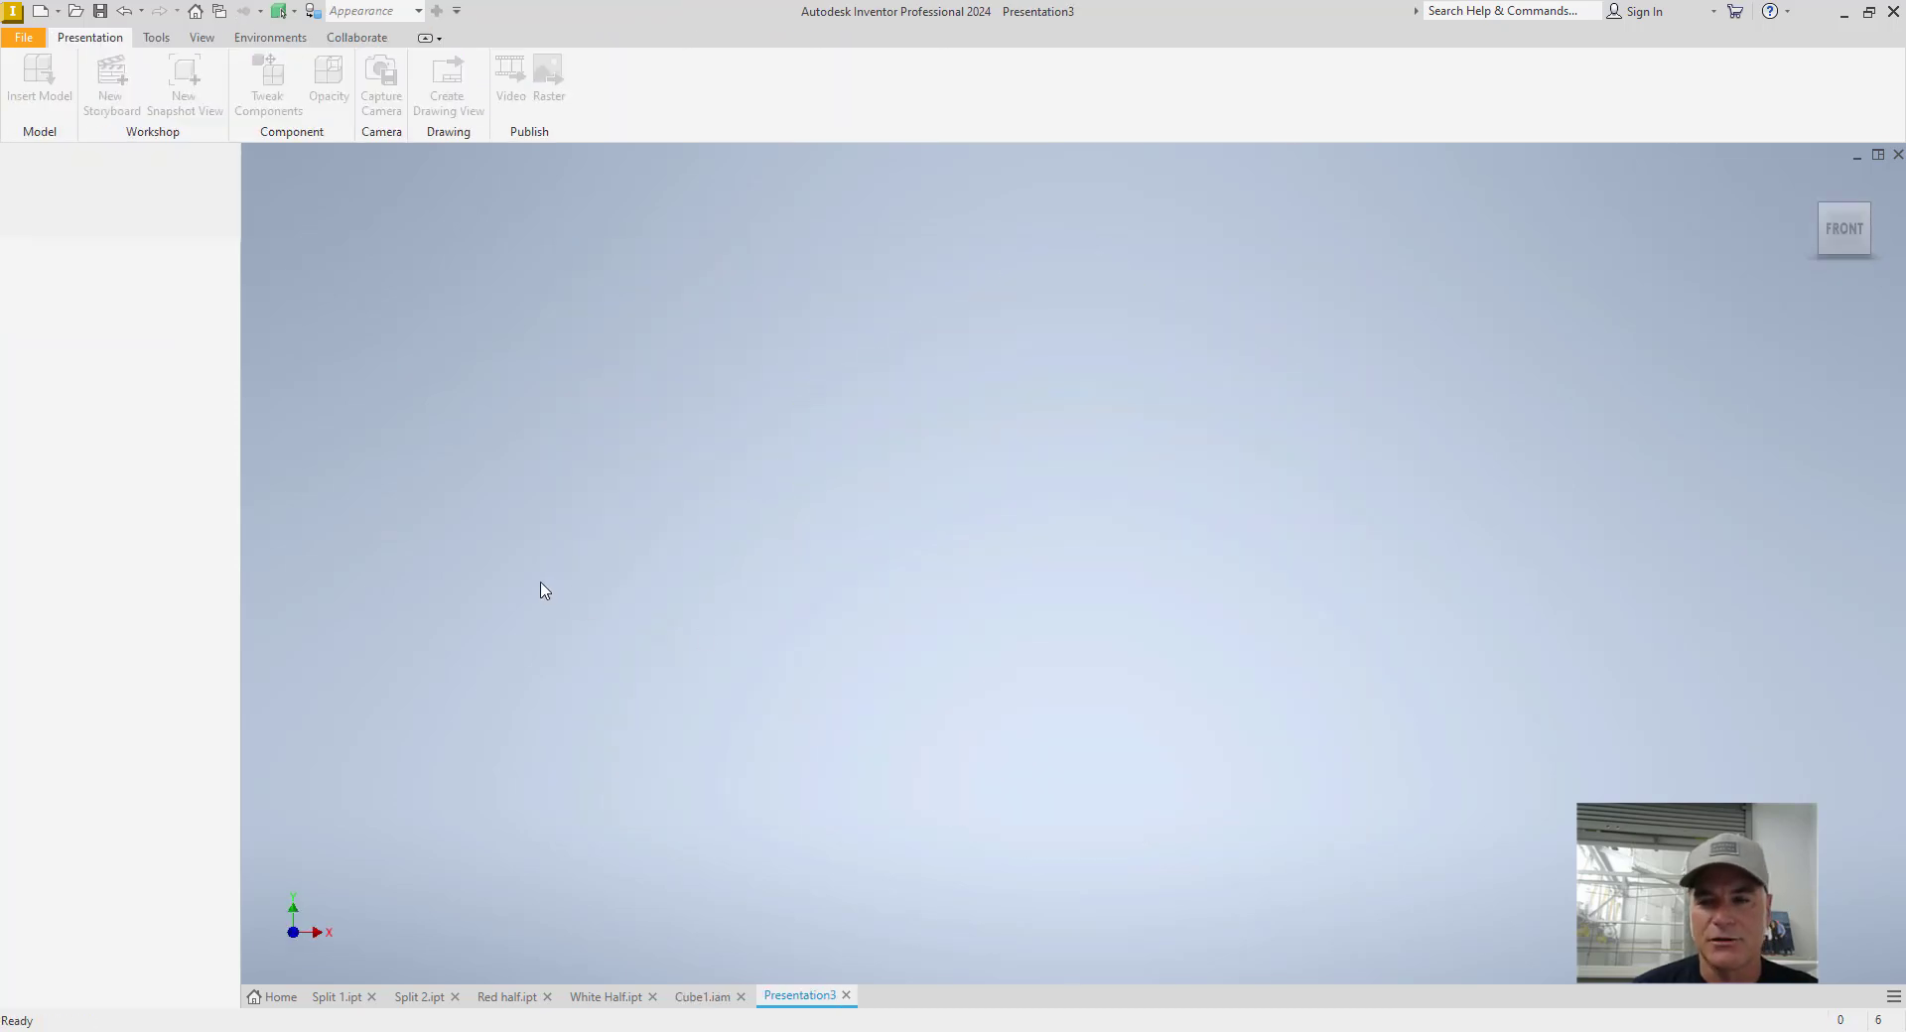
left_click(889, 432)
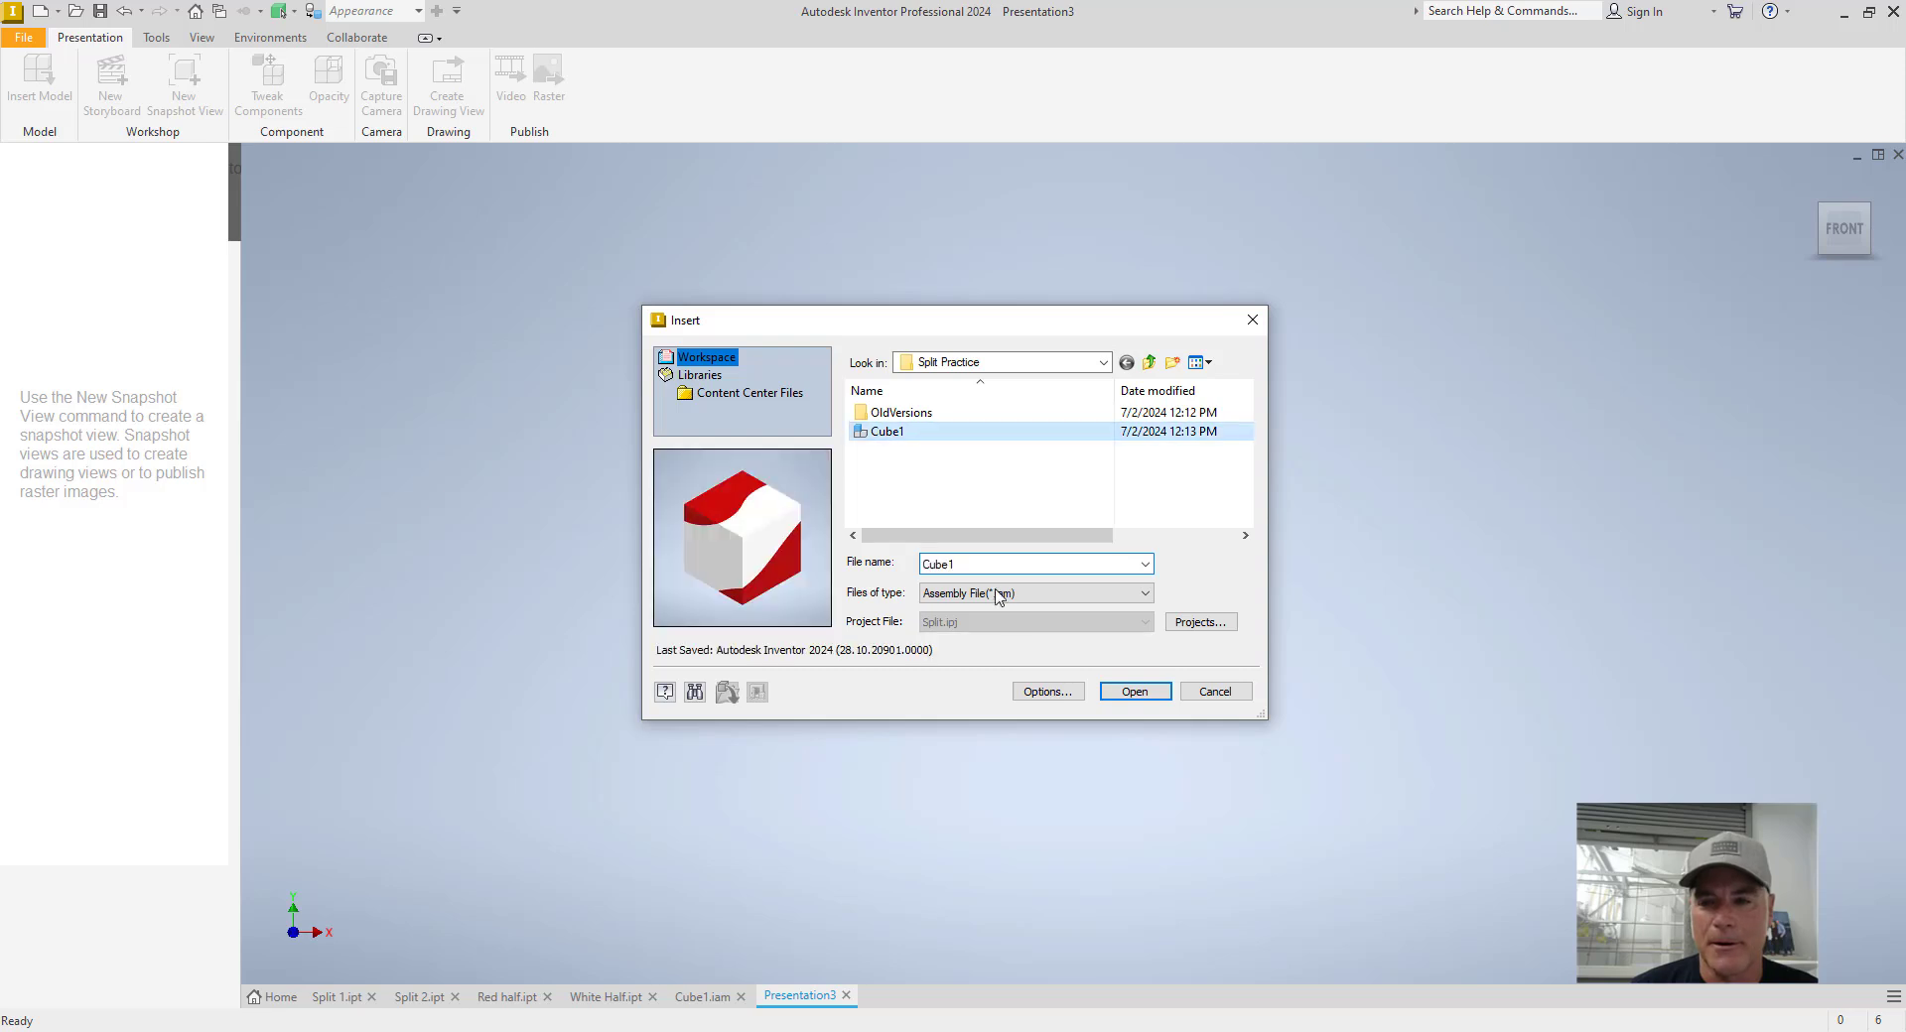
left_click(1134, 691)
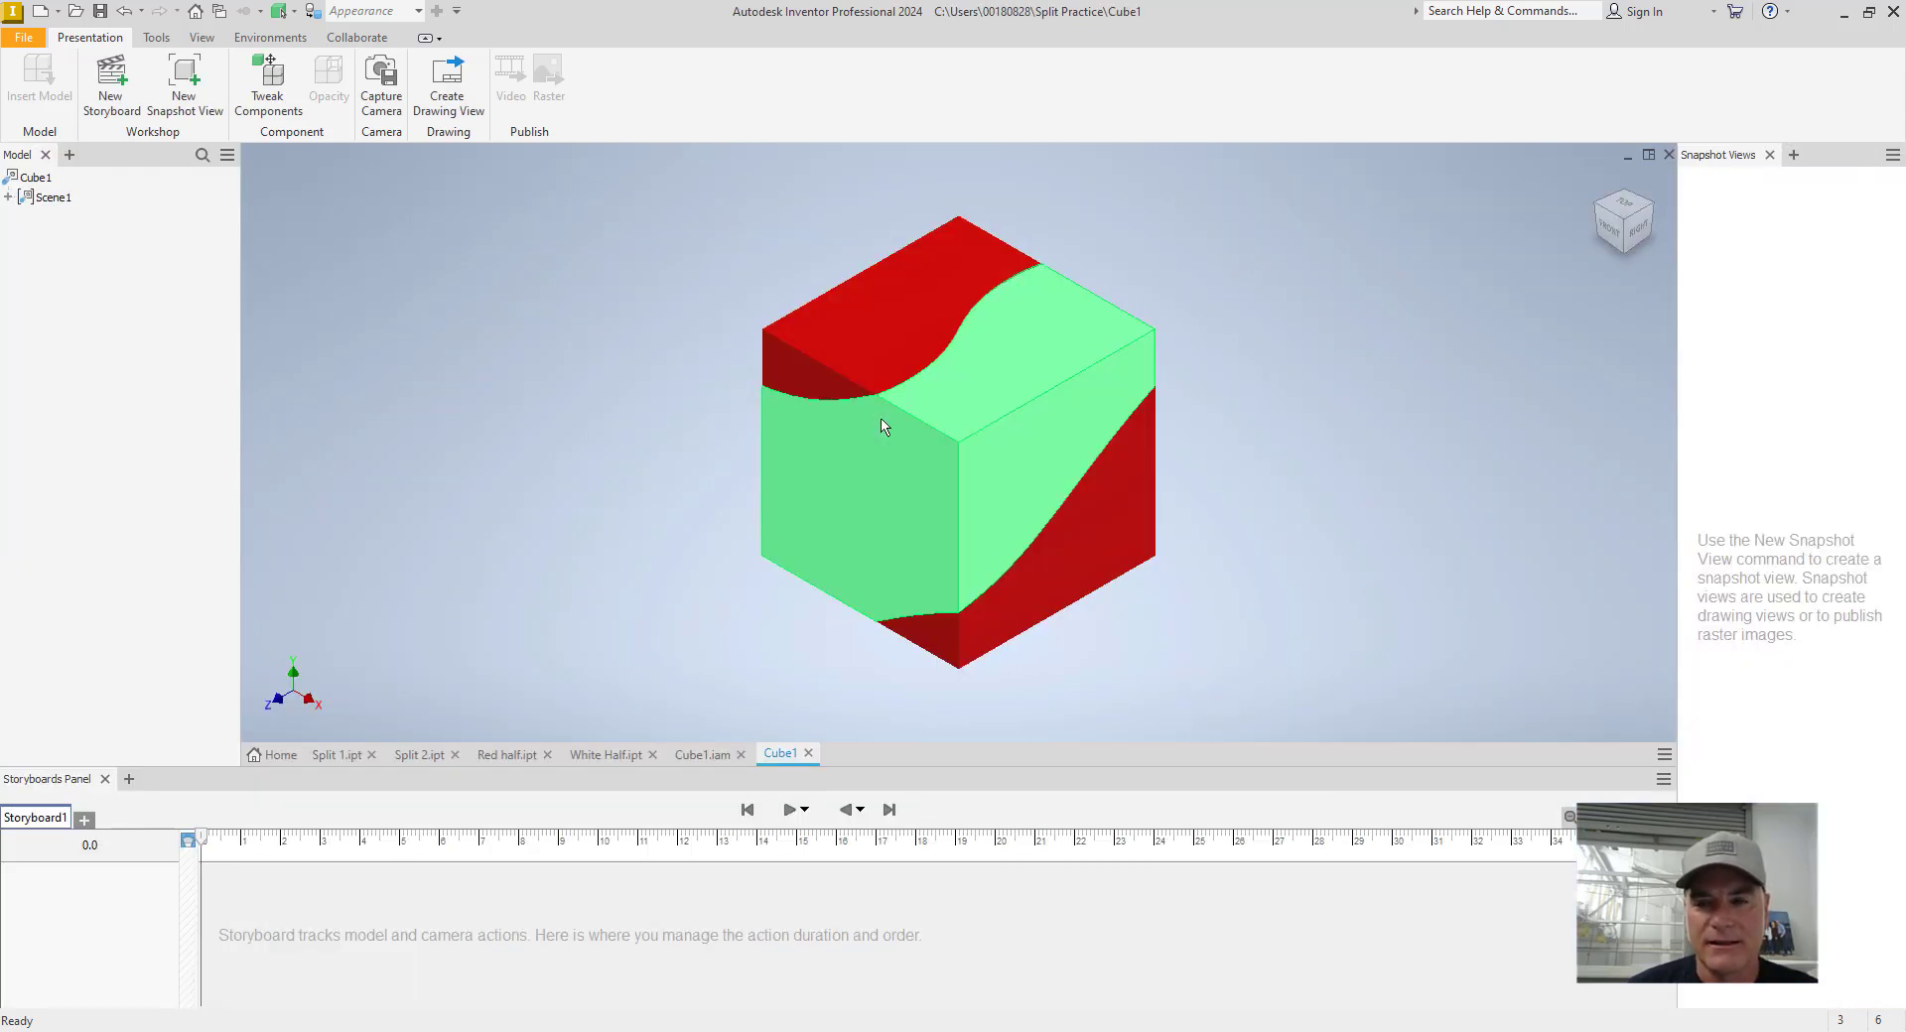
- Tweak the white half 4 in upward along the Y axis, away from the red half
scroll(903, 426, "down", 3)
scroll(902, 427, "up", 5)
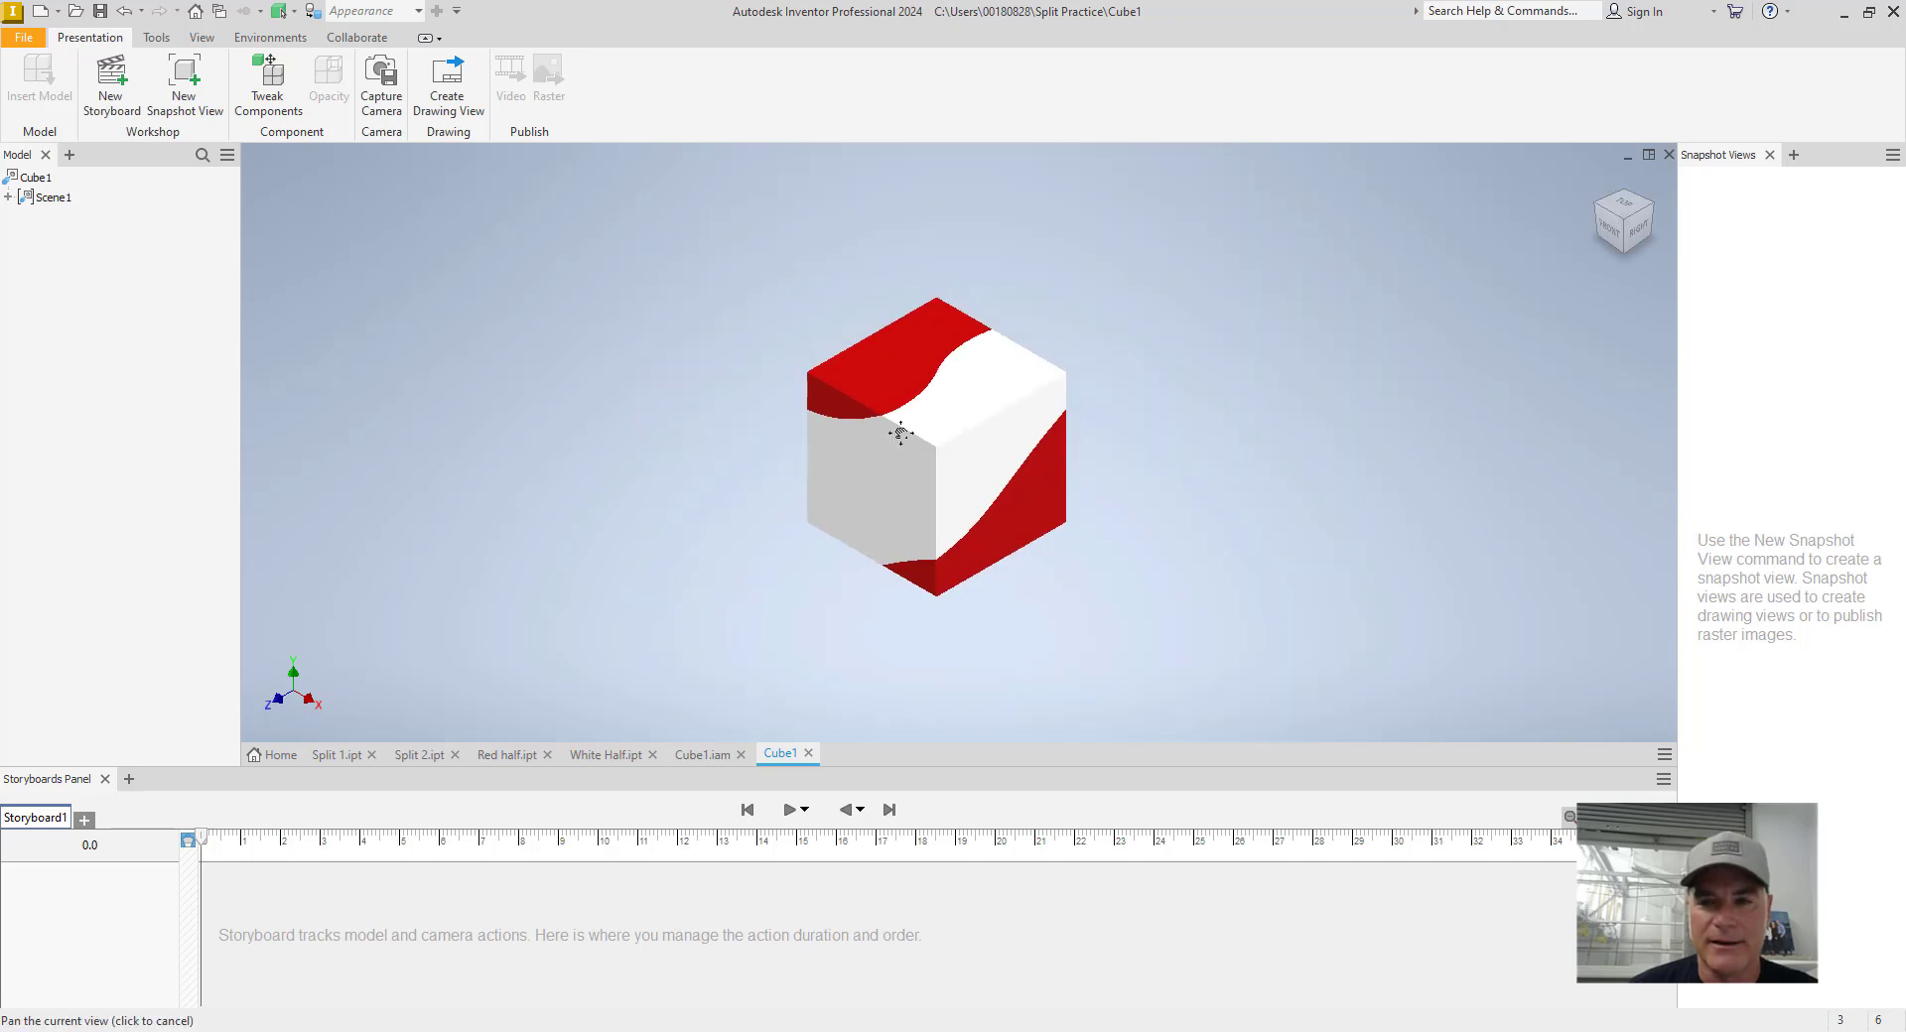
middle_click_drag(897, 462, 894, 502)
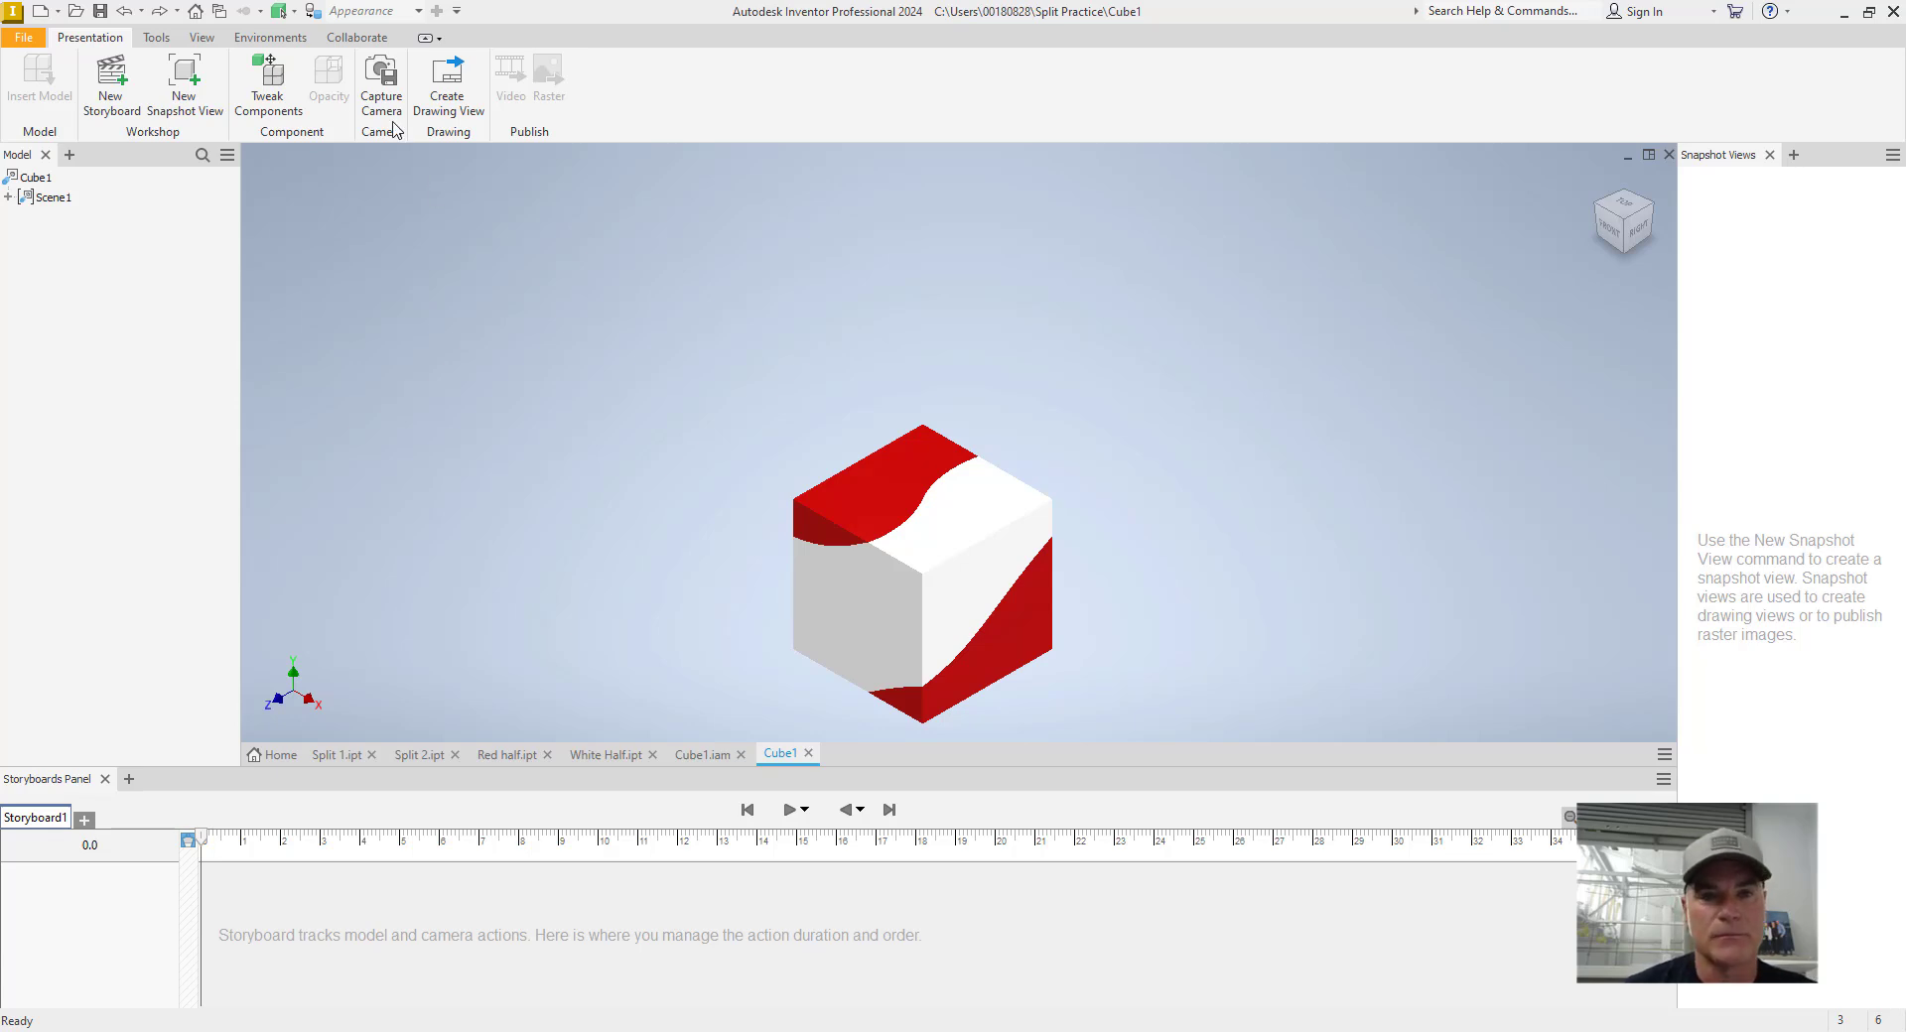
left_click(268, 84)
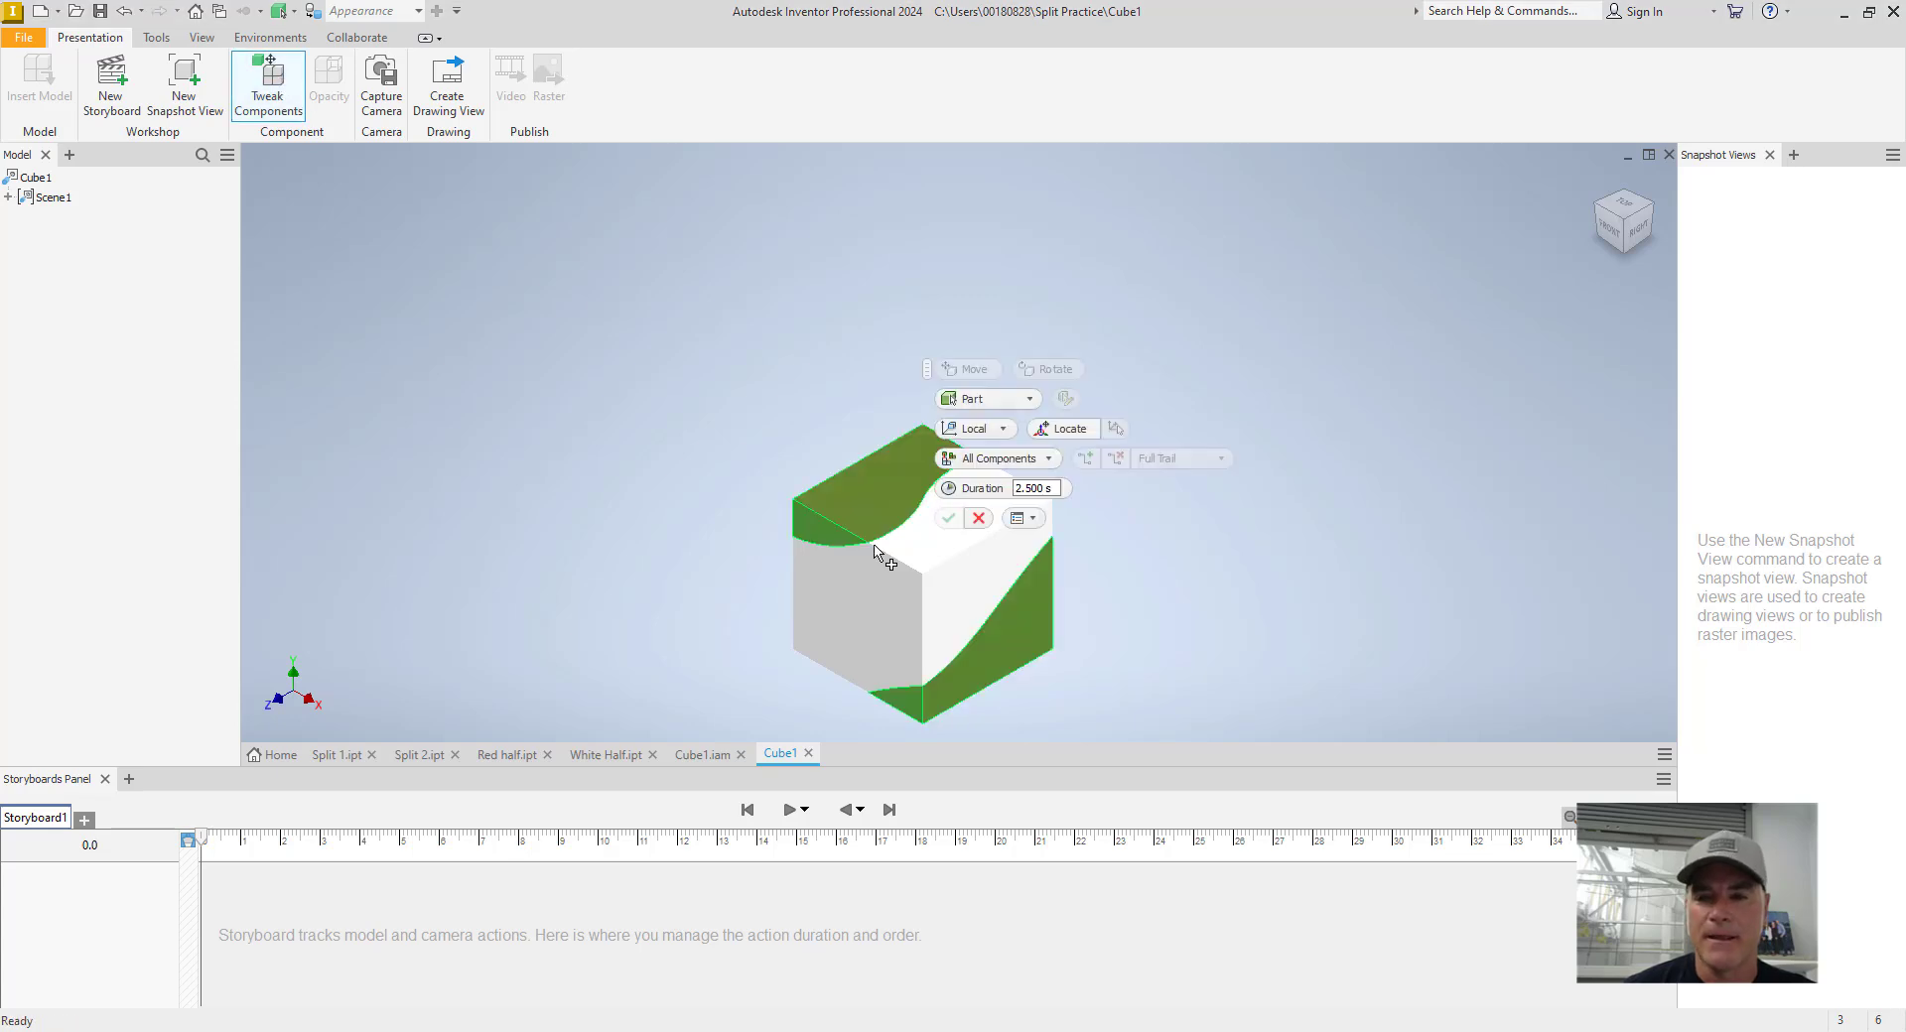
left_click(921, 556)
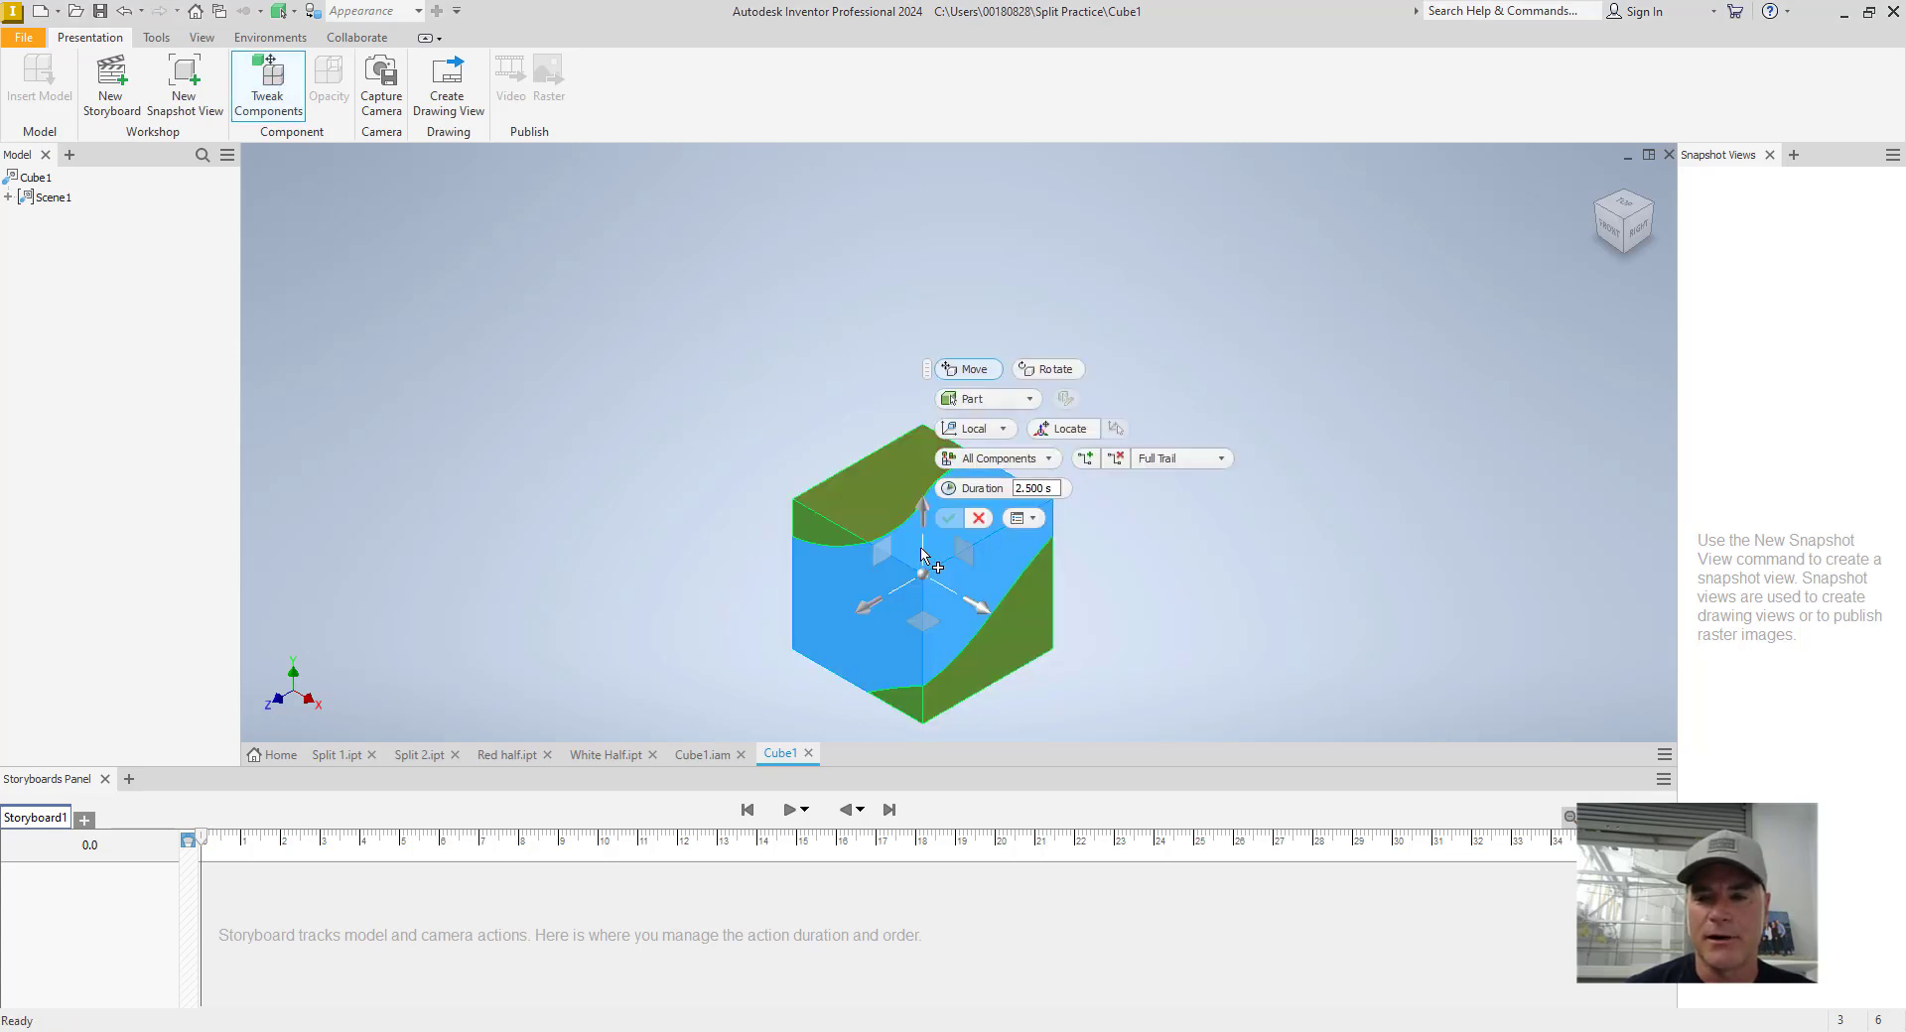
left_click_drag(923, 509, 938, 362)
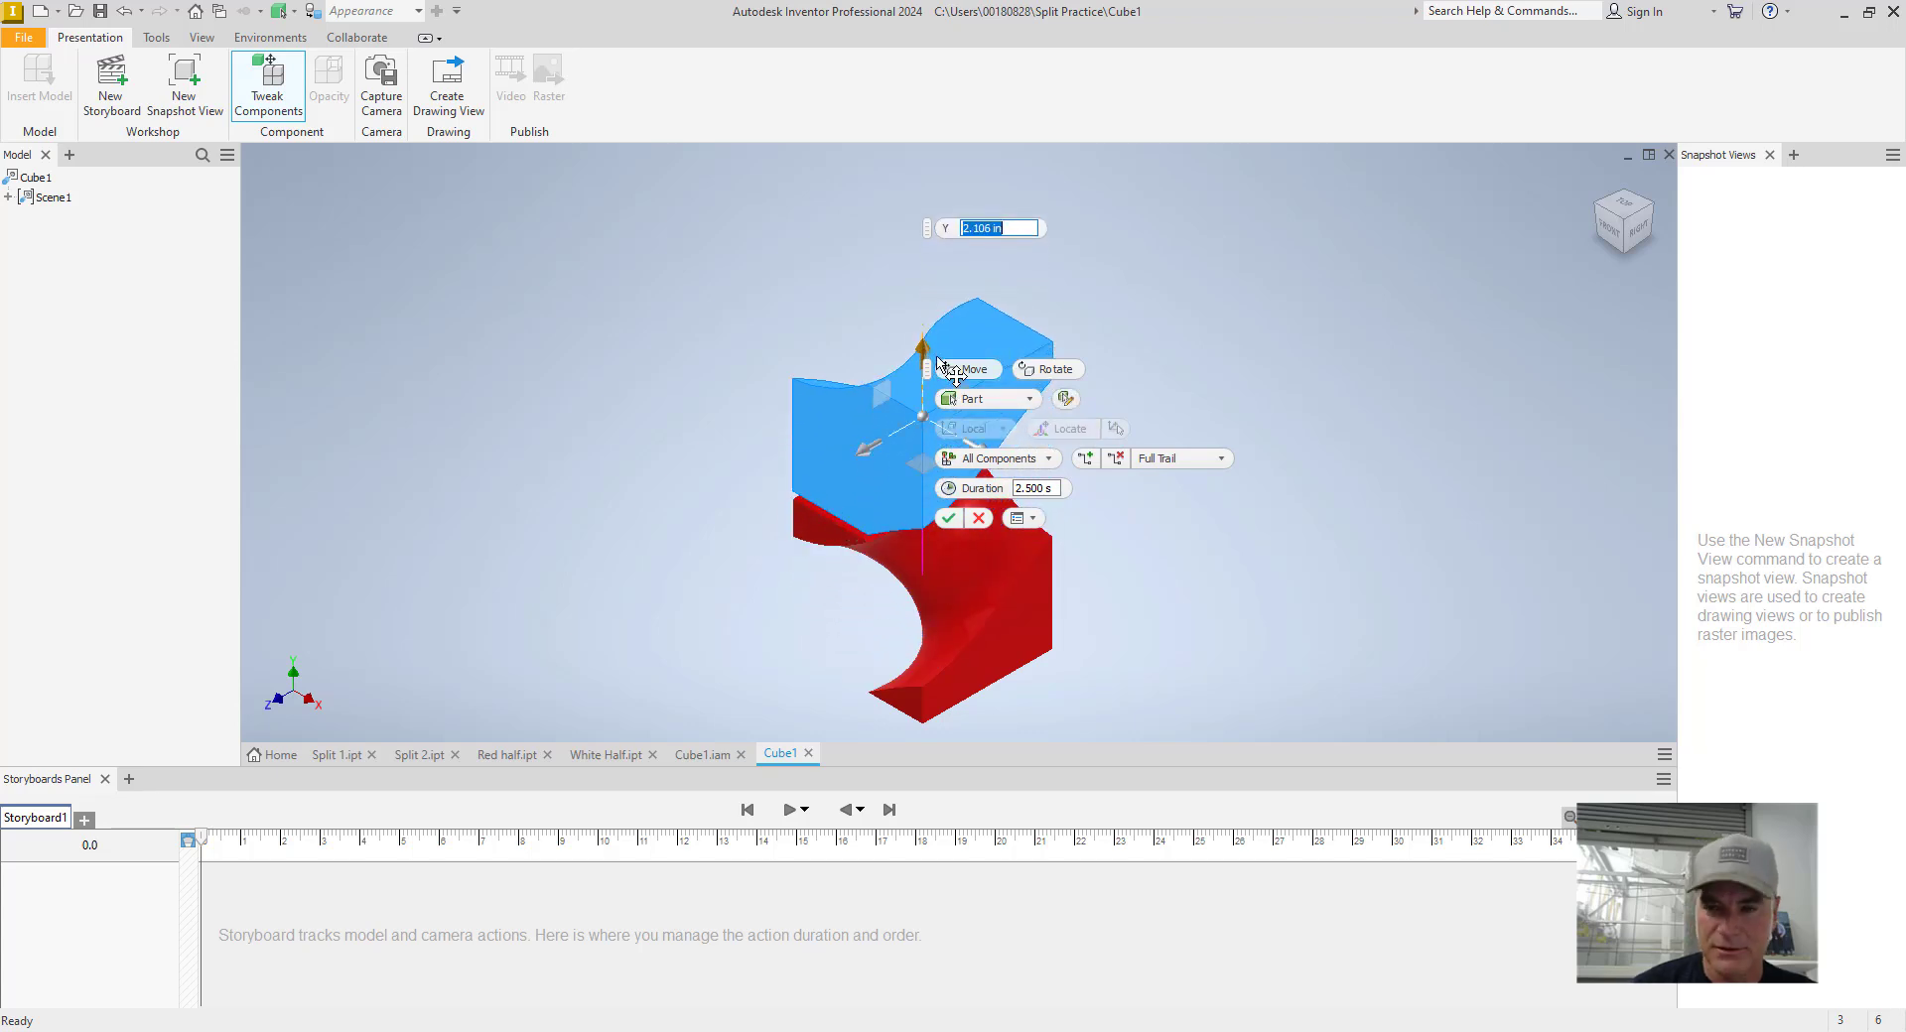
type("4")
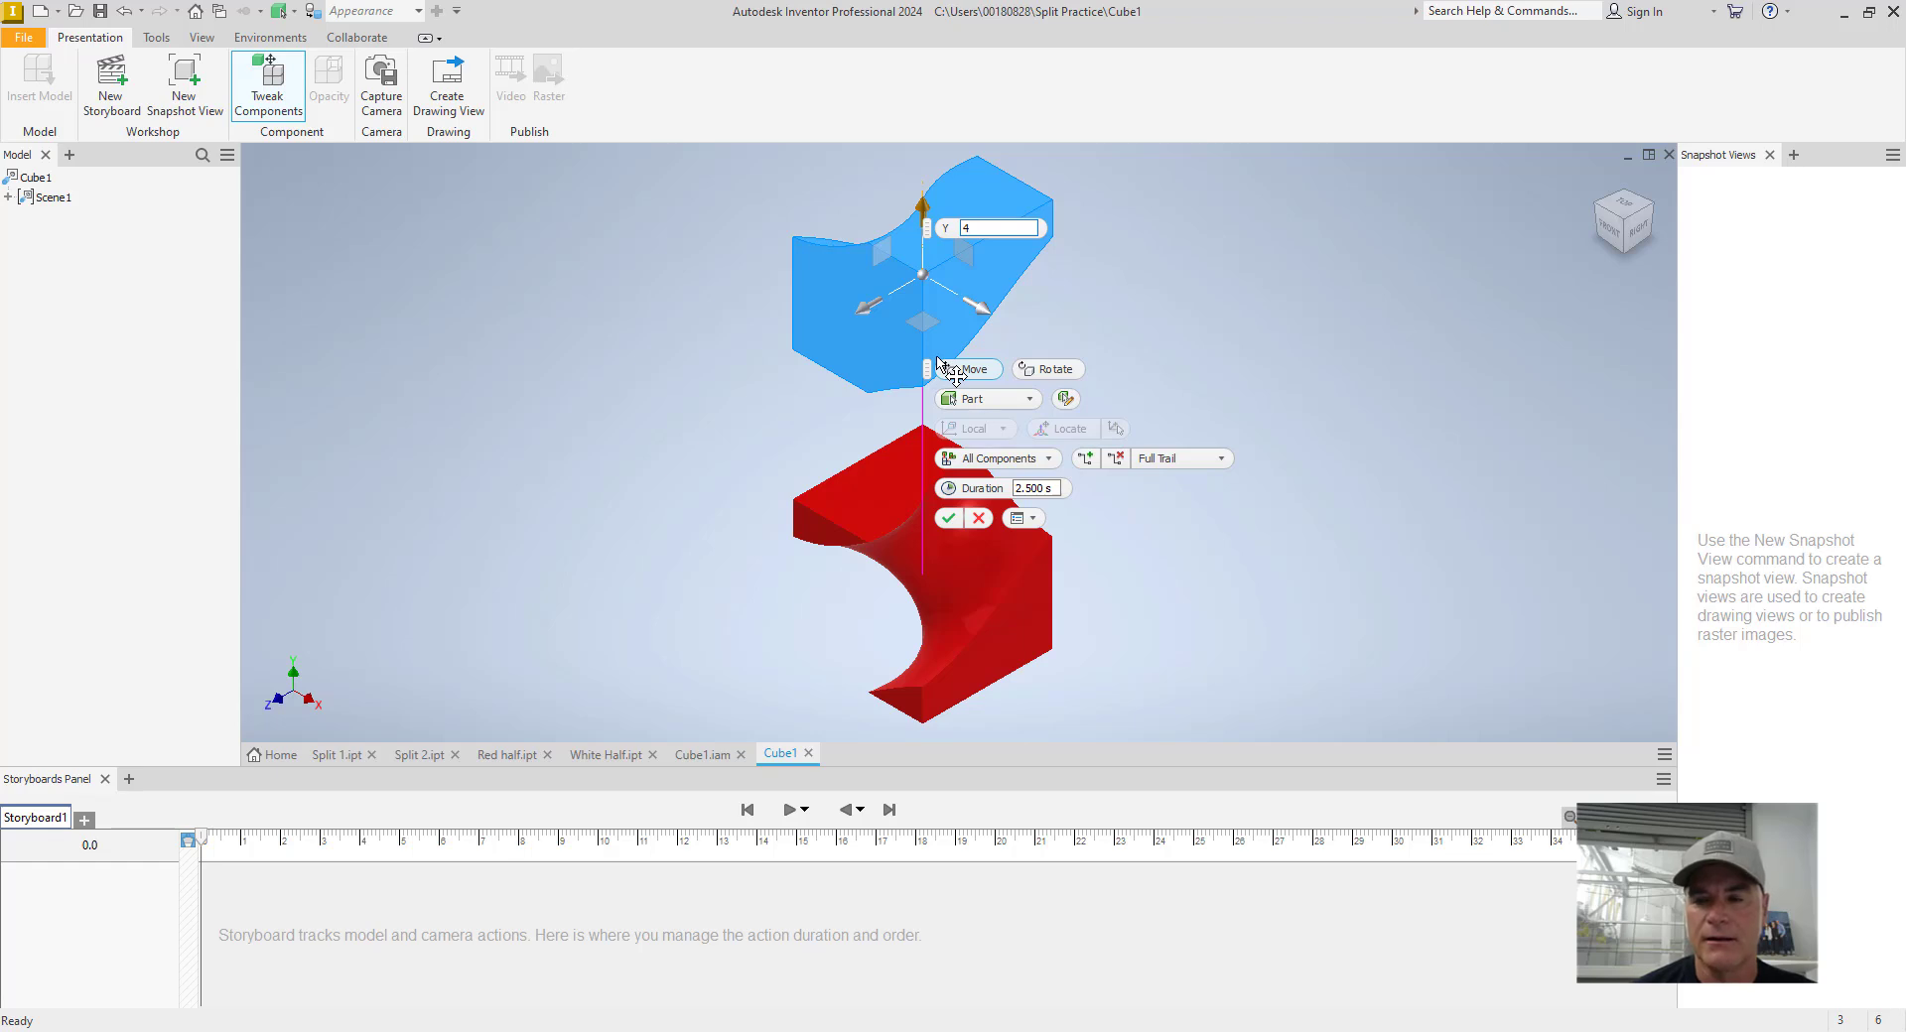
left_click(948, 518)
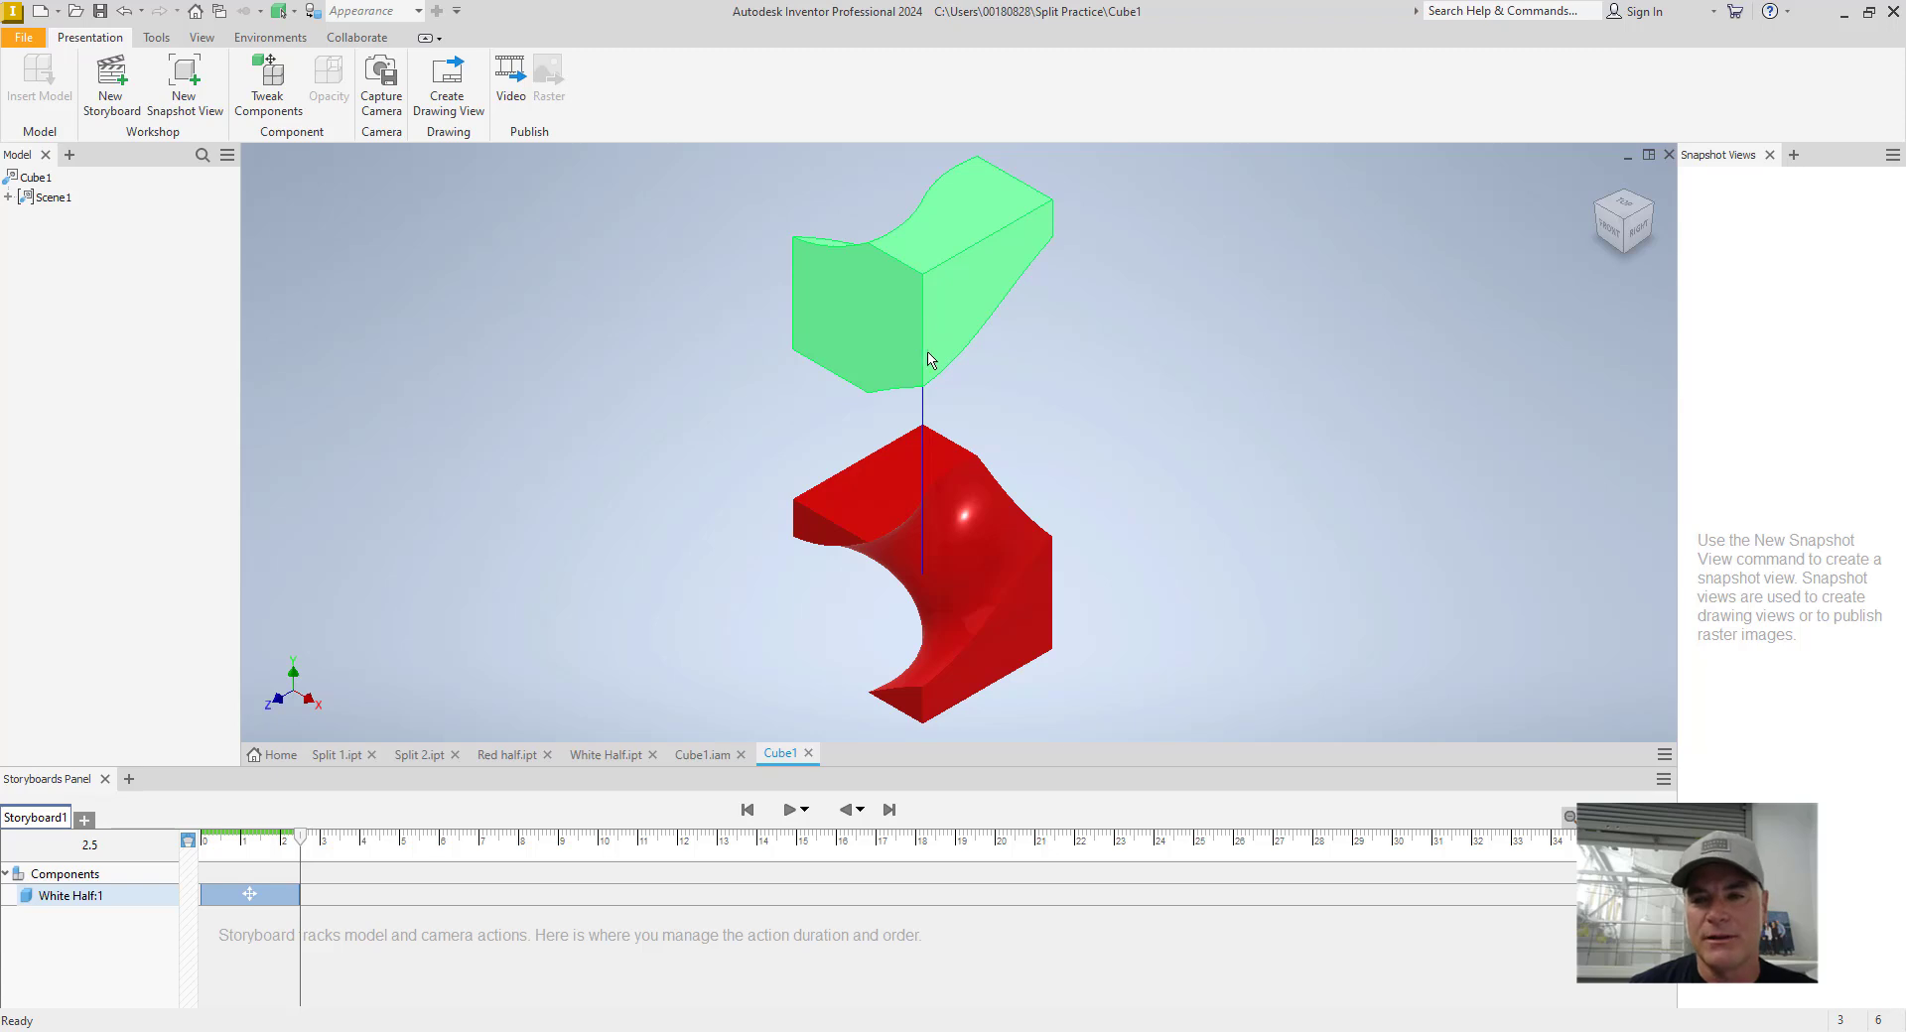
- Hide the current trail segment of the white half's move tweak
right_click(923, 409)
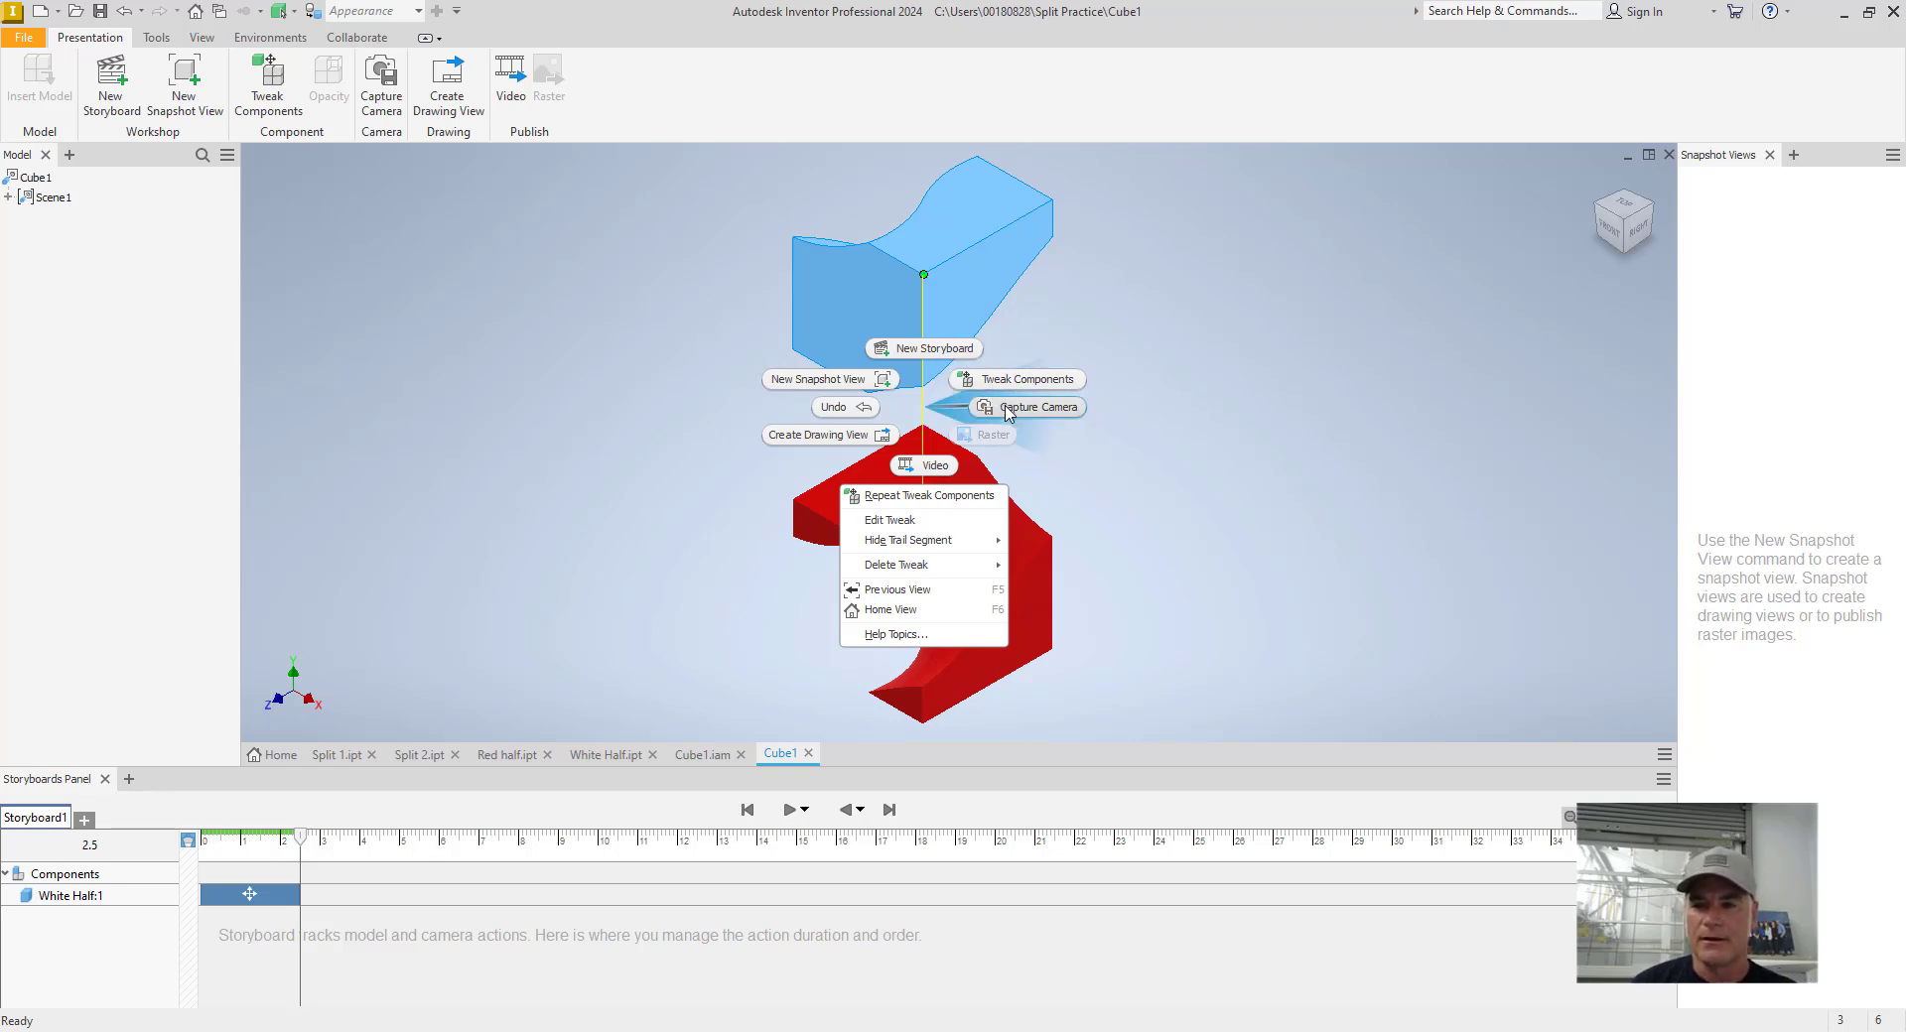
left_click(1171, 473)
left_click(928, 415)
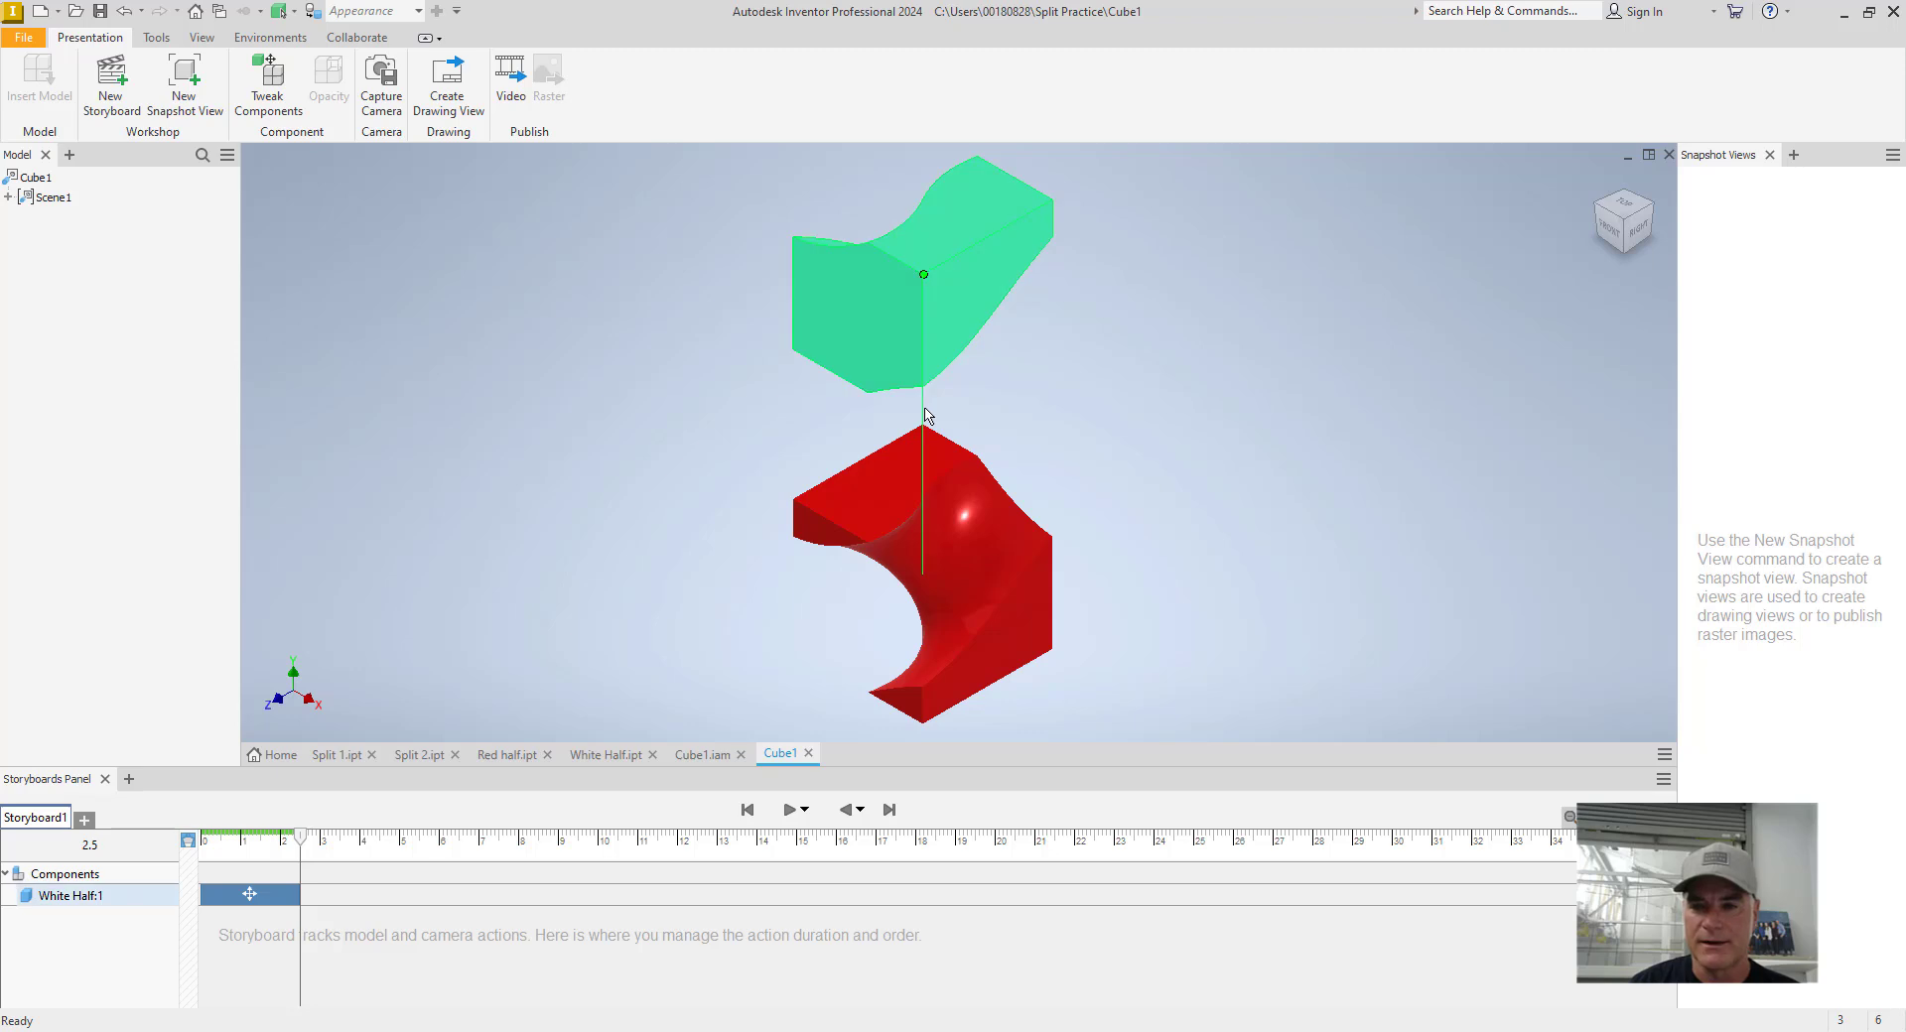
right_click(924, 409)
mouse_move(978, 544)
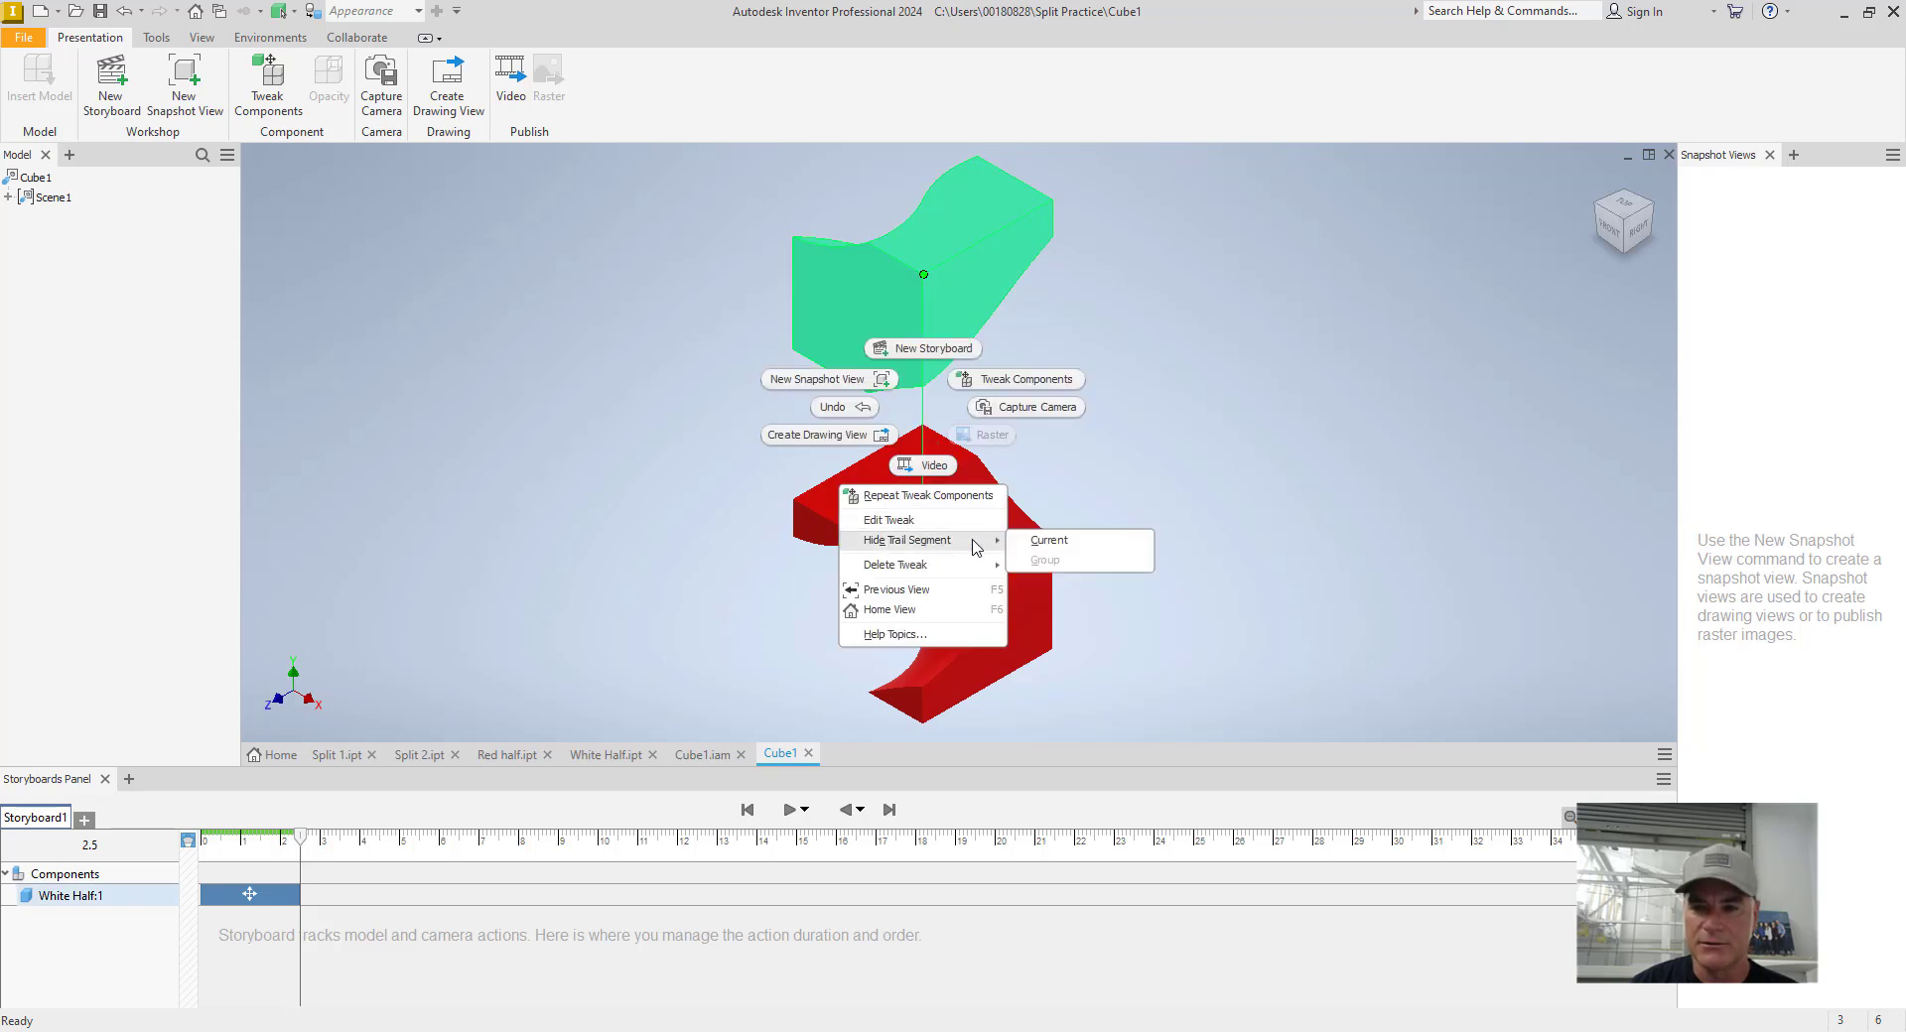
left_click(1040, 546)
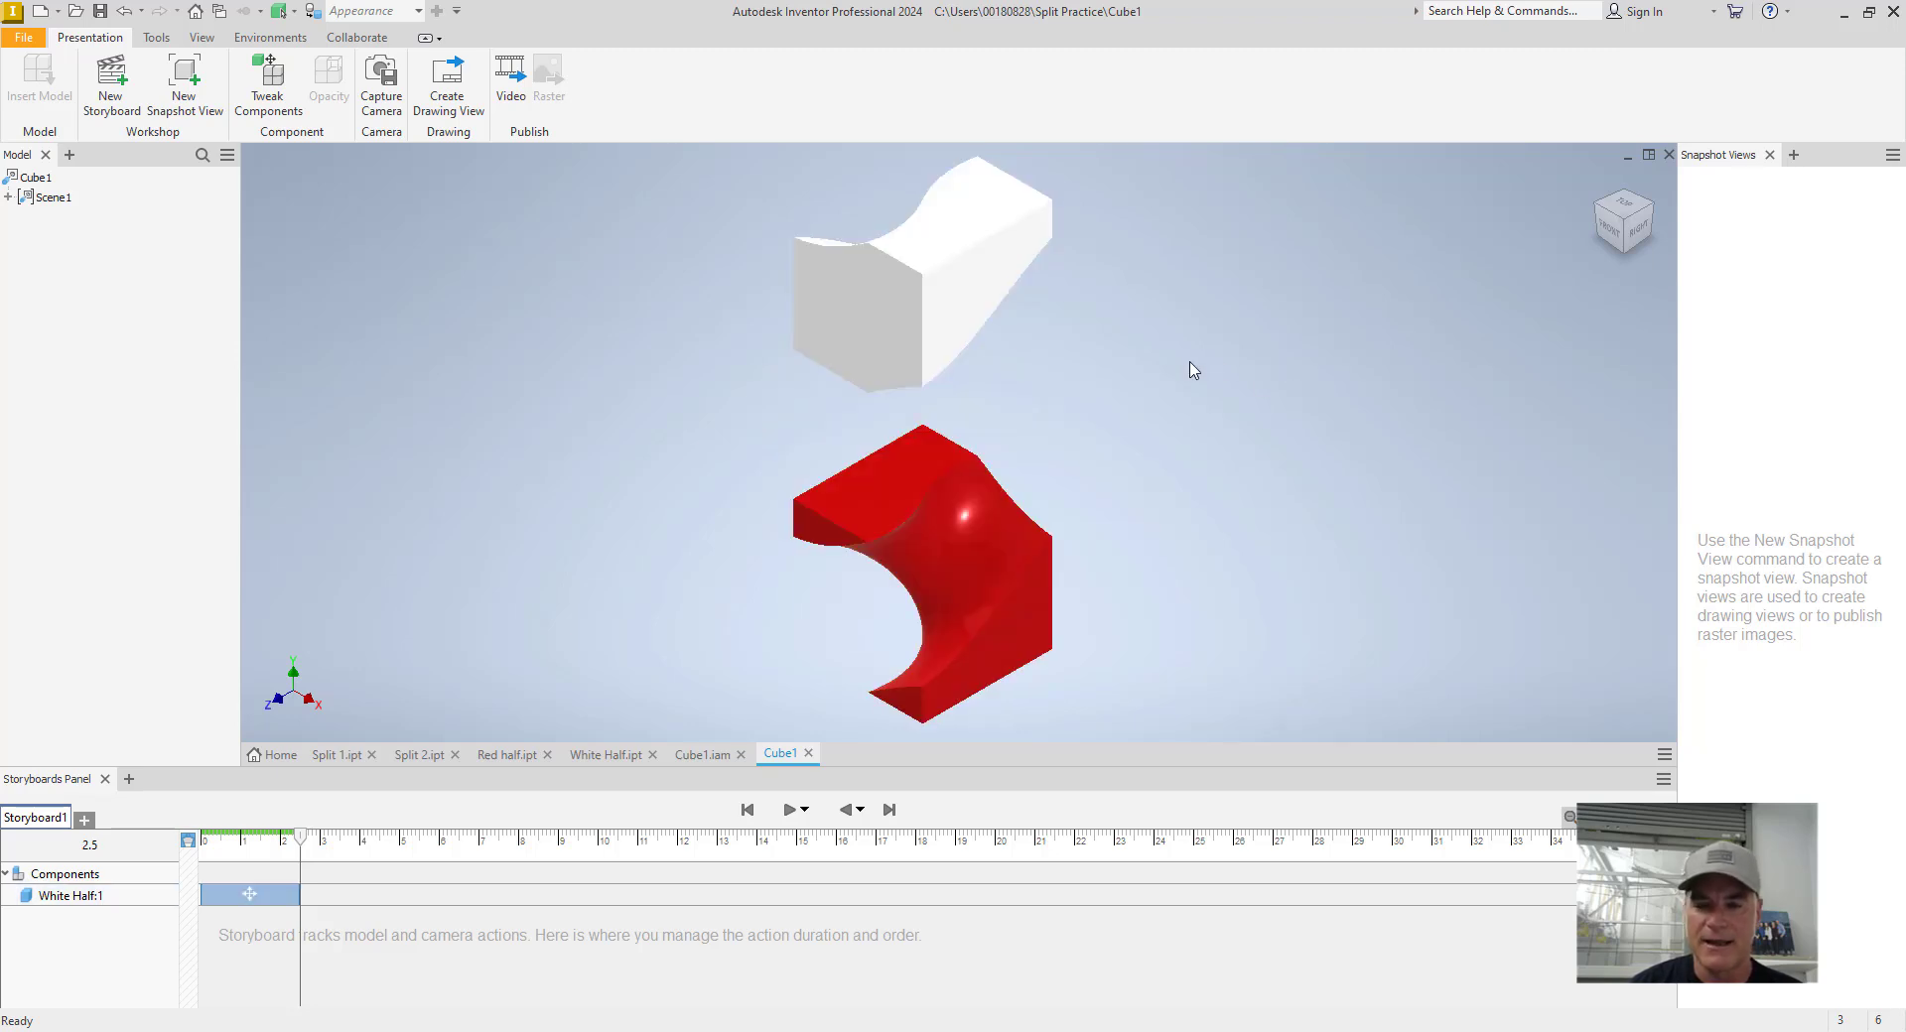
left_click(937, 311)
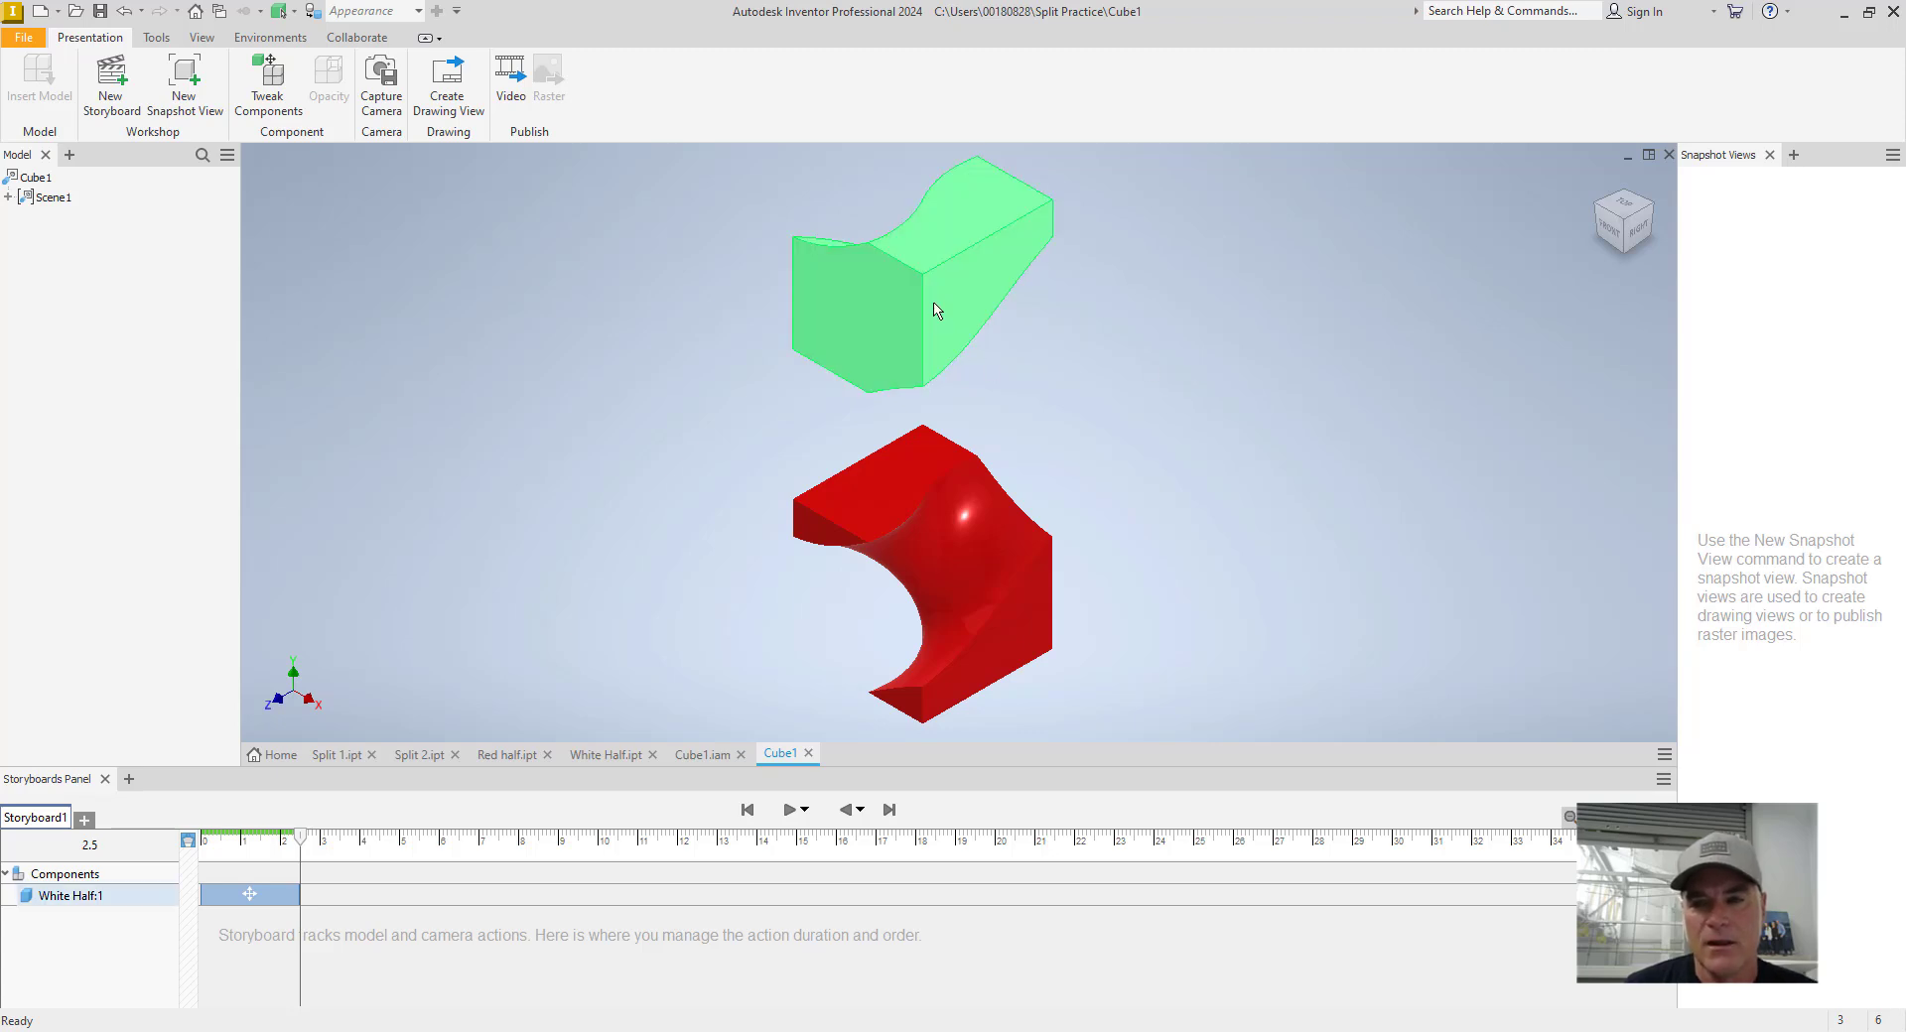
left_click(705, 303)
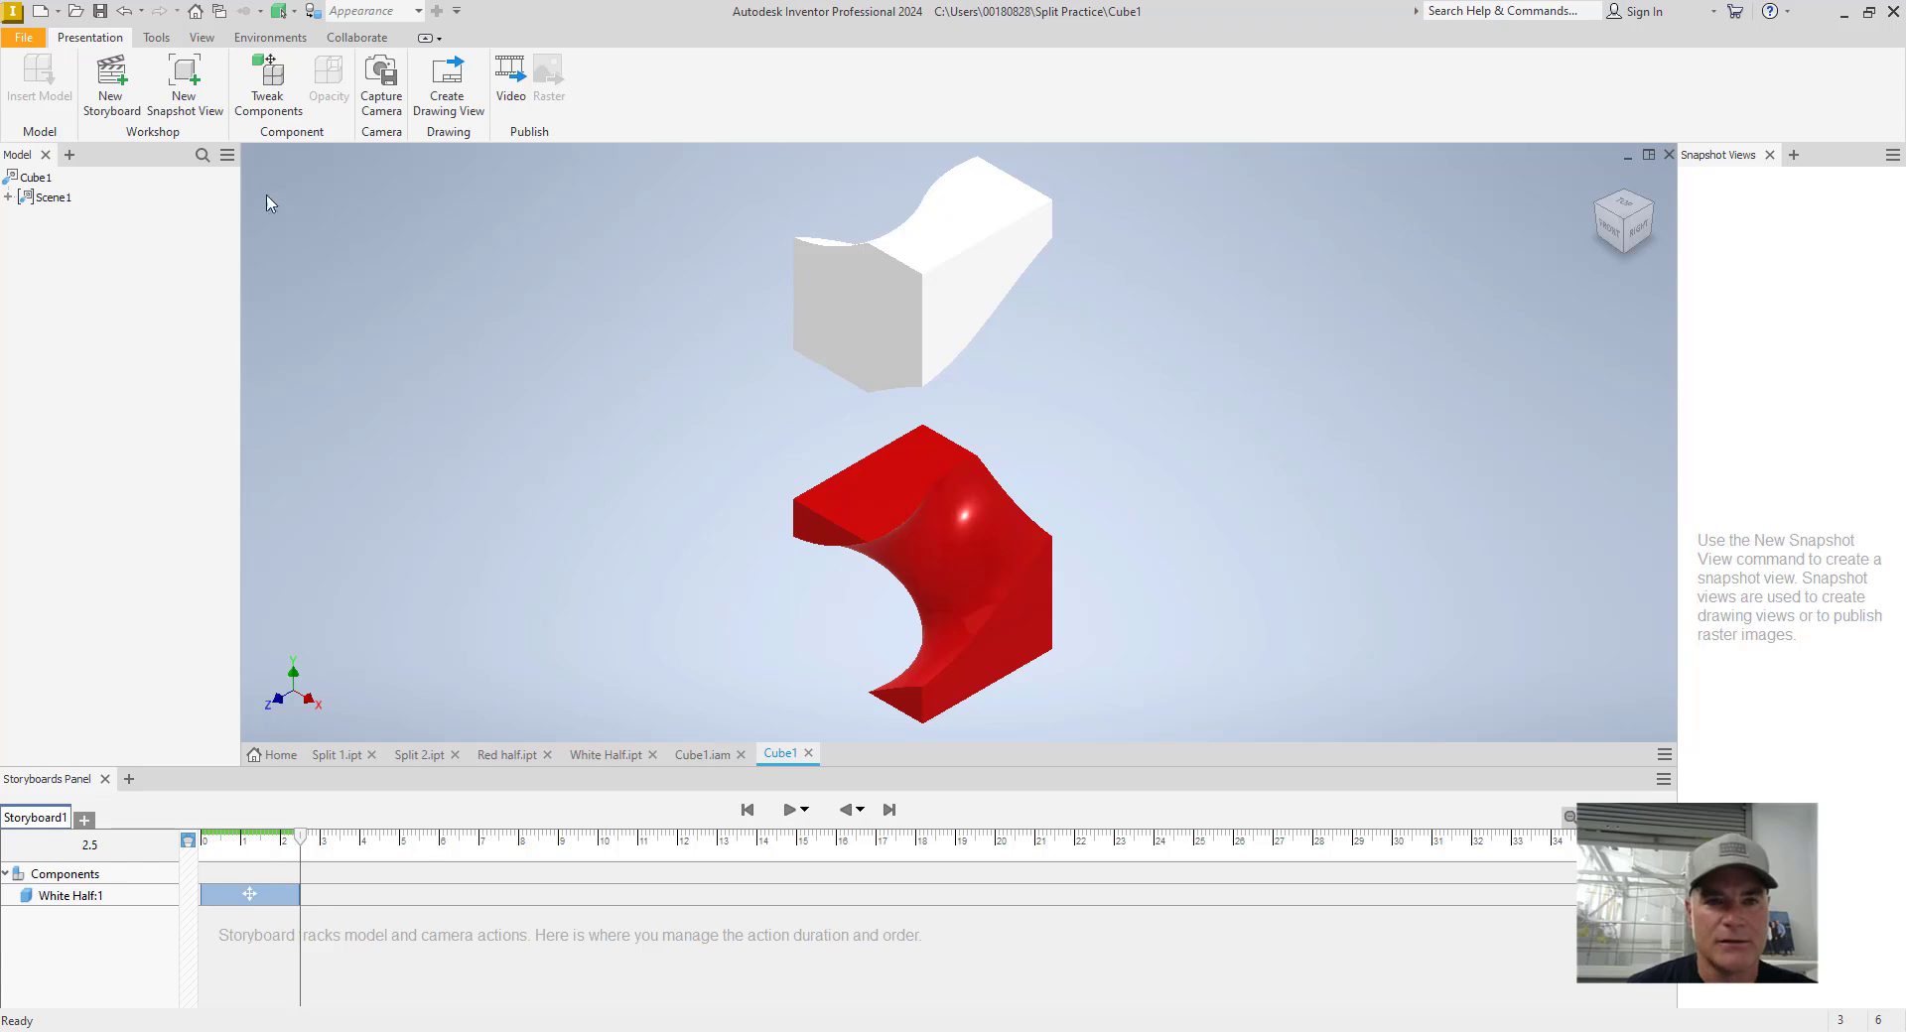
- Add a rotation tweak that turns the white half 360 degrees about its vertical axis, and play the storyboard
left_click(253, 100)
left_click(834, 298)
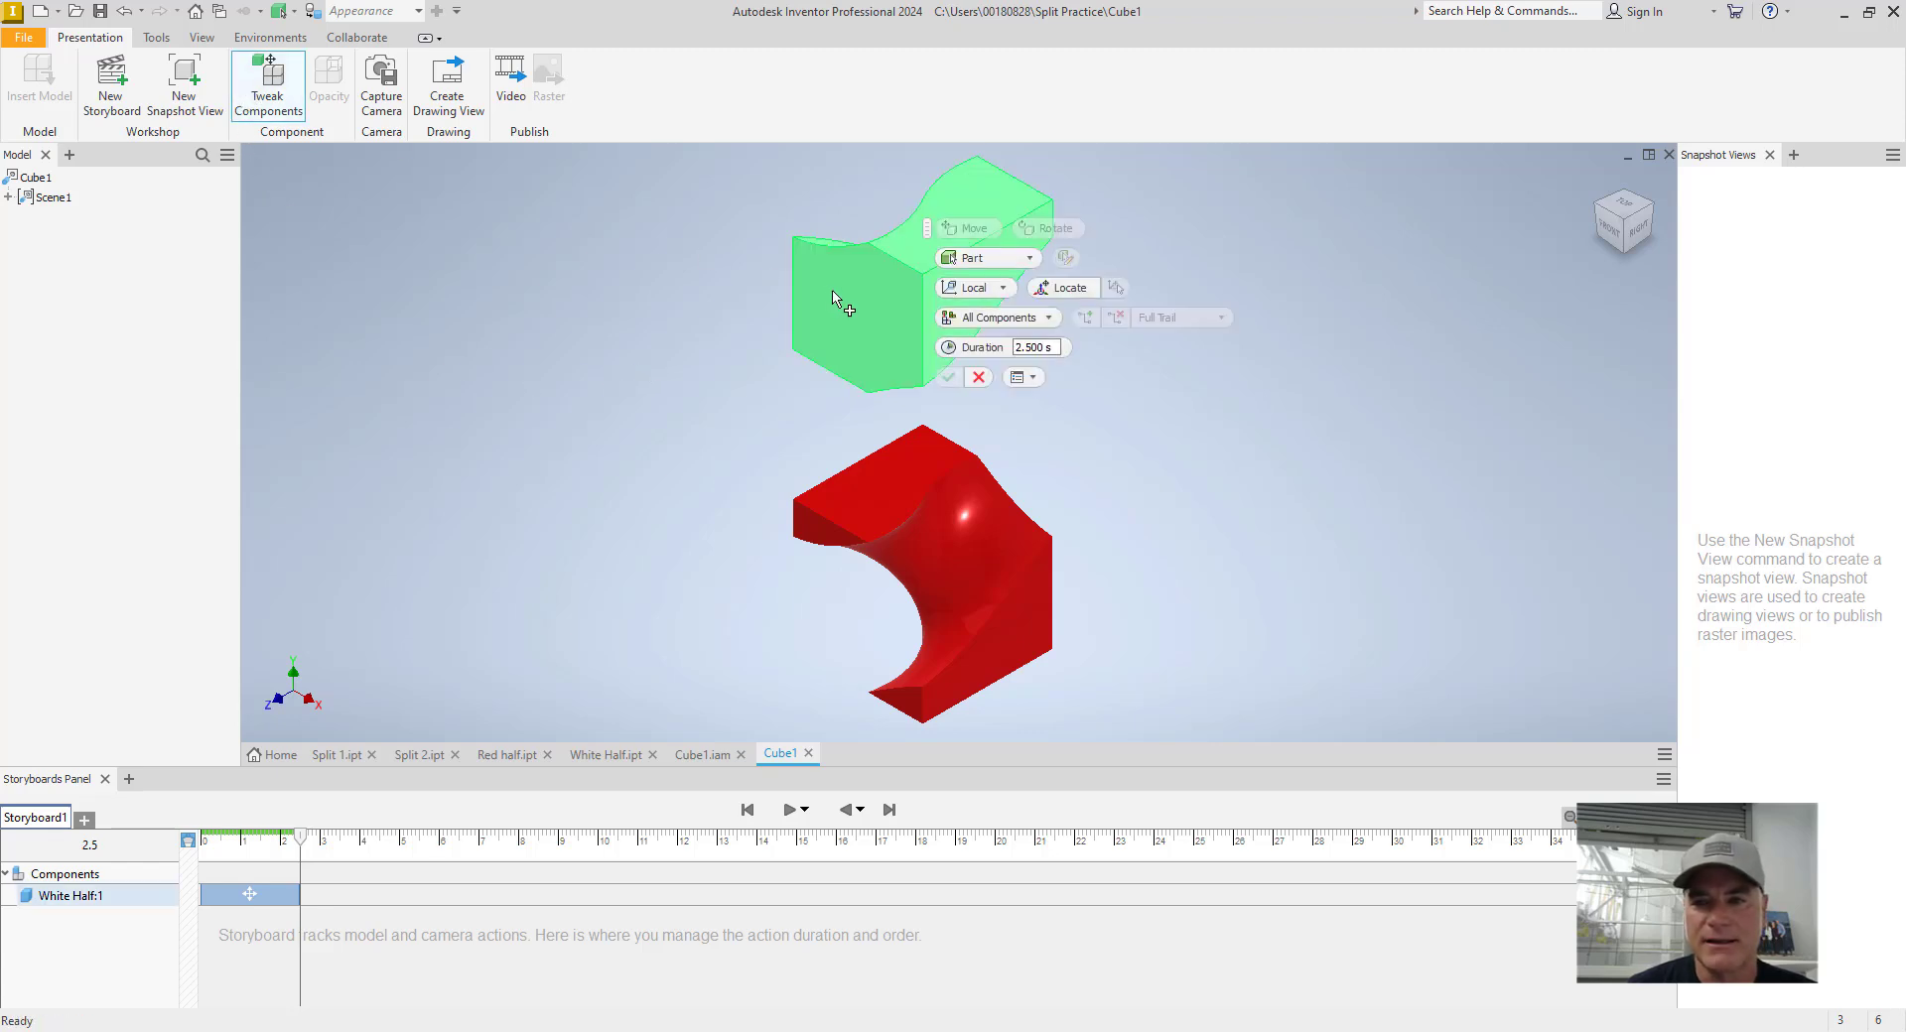
left_click(834, 298)
left_click(1039, 233)
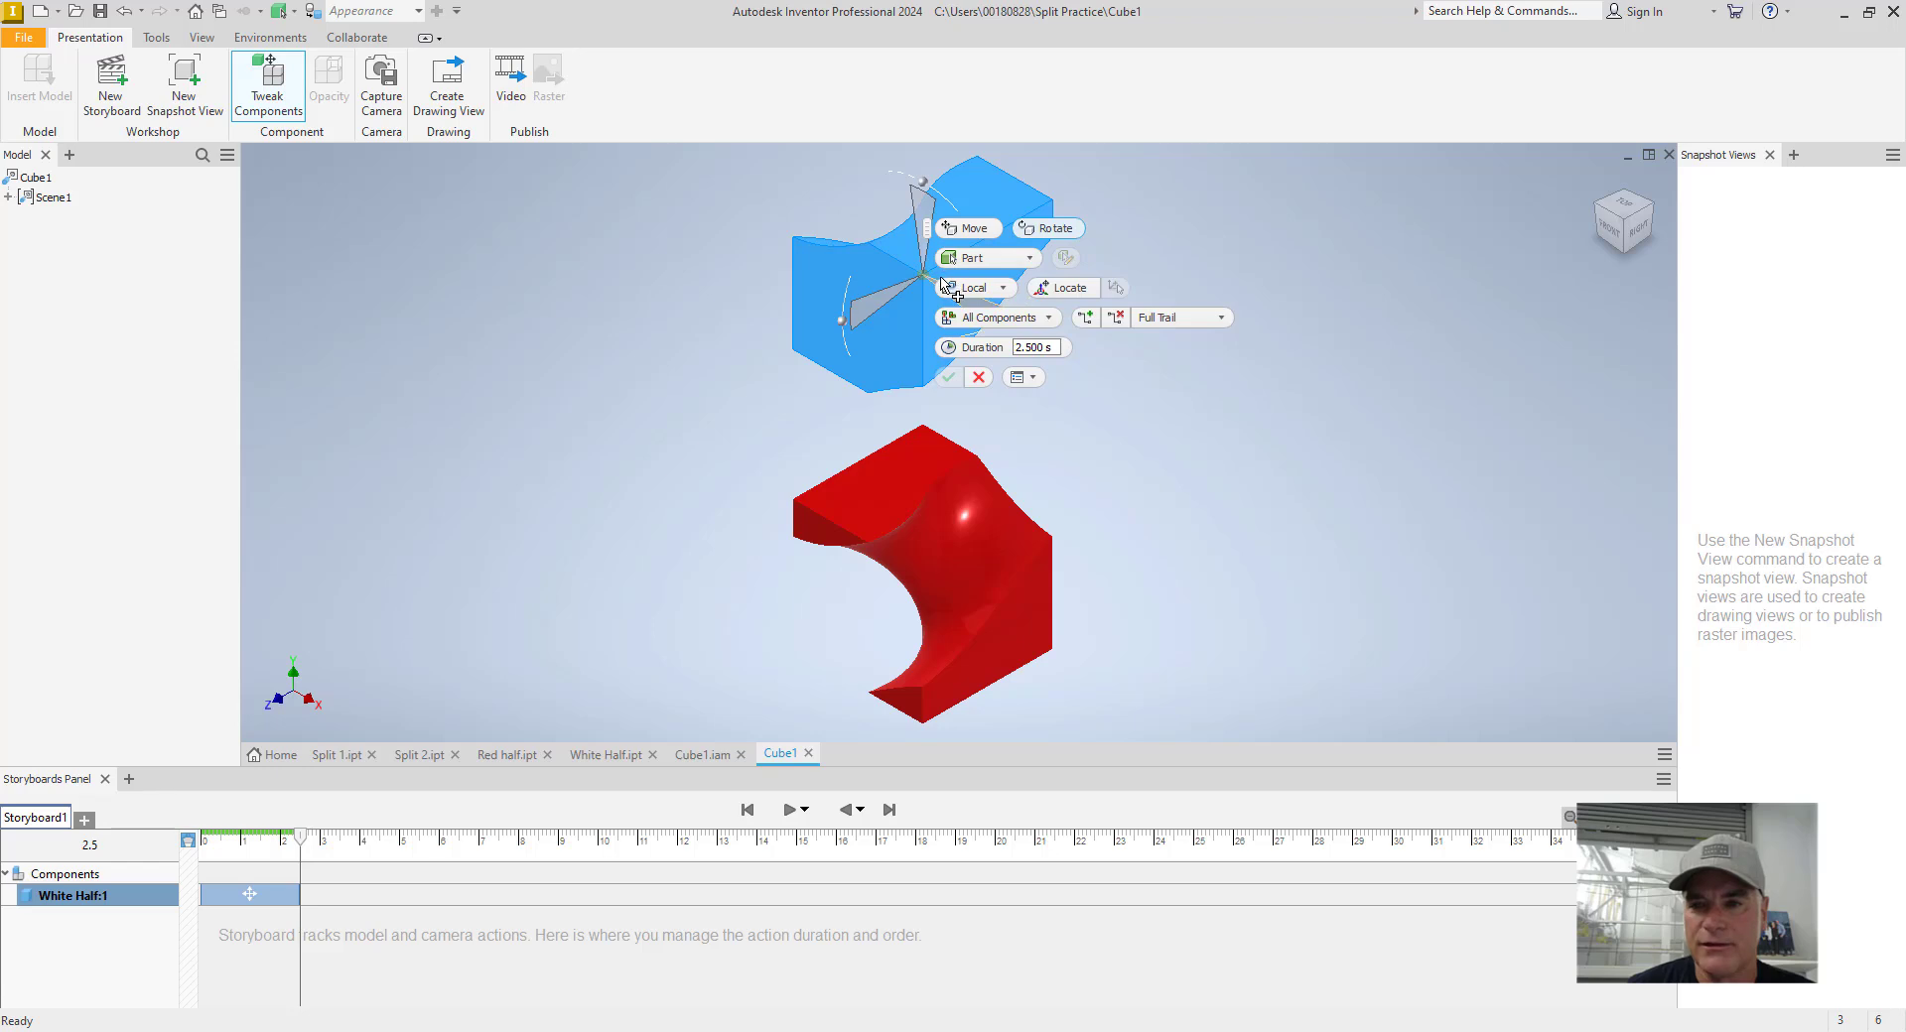
left_click(991, 287)
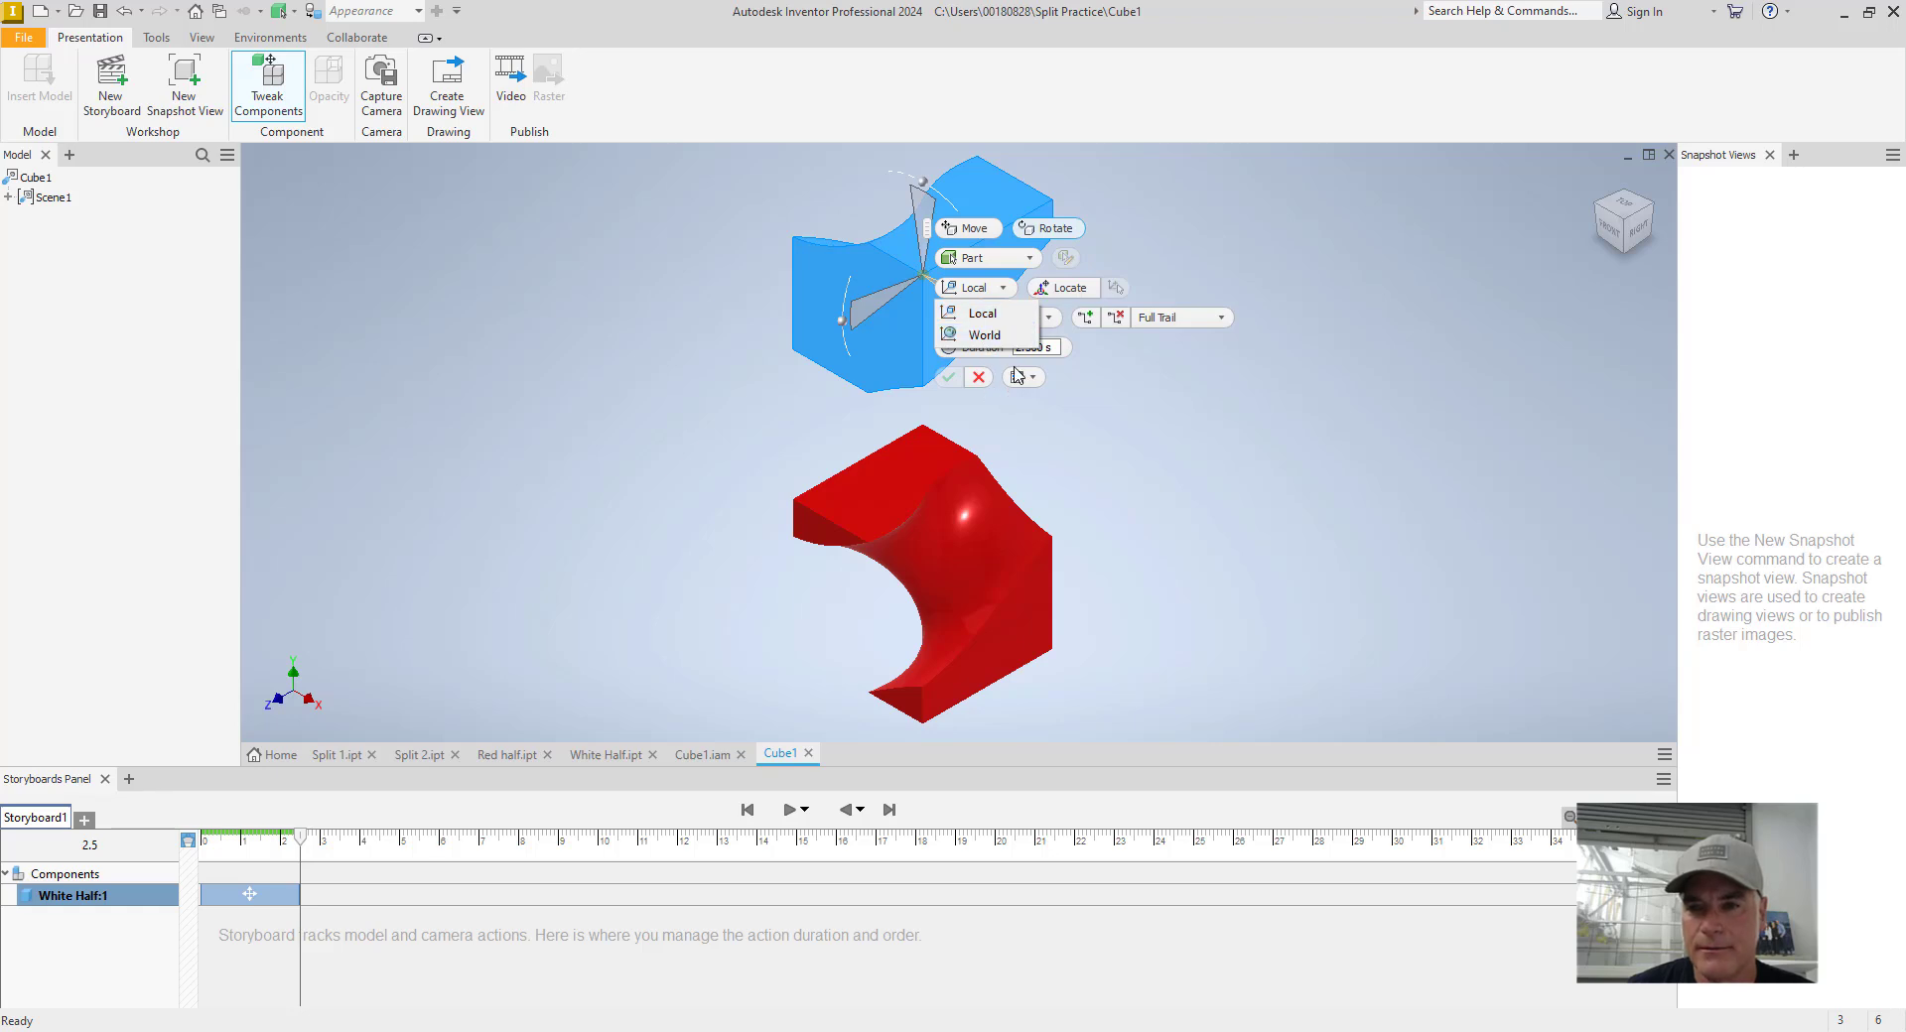
left_click(1166, 390)
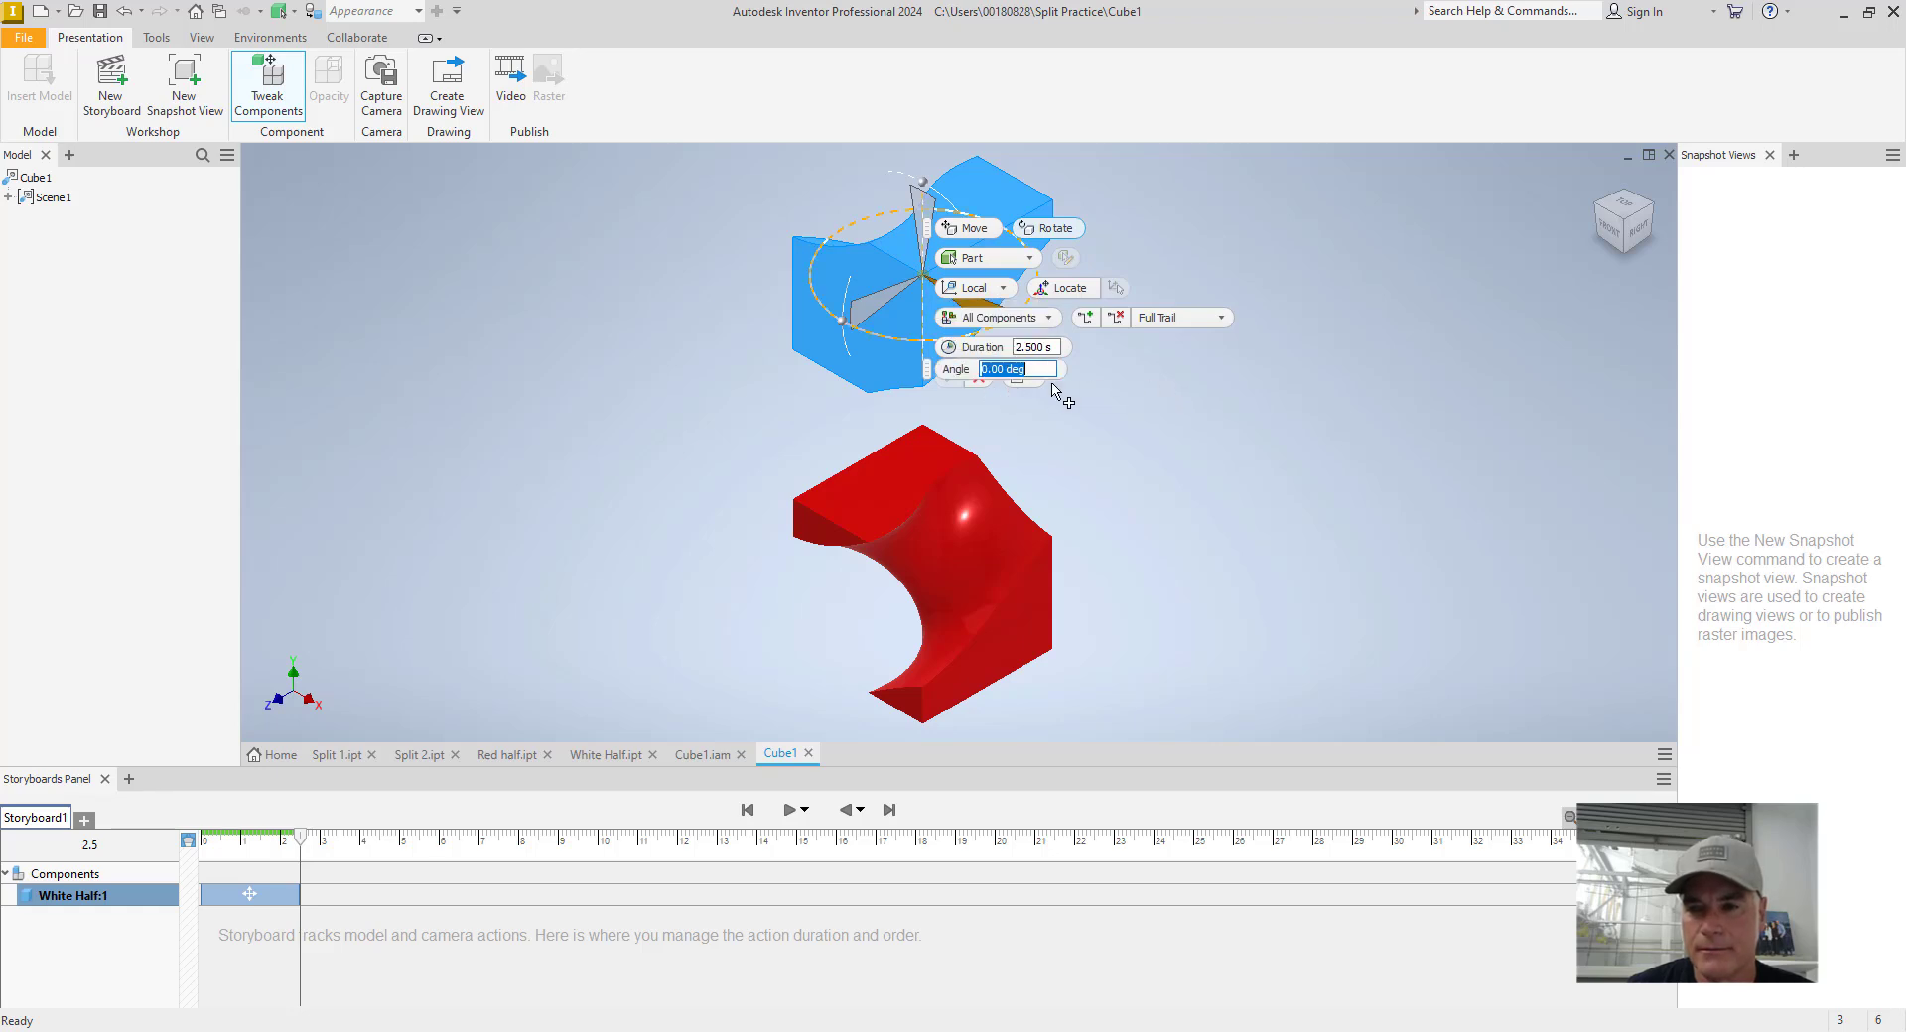
left_click(995, 369)
double_click(1009, 368)
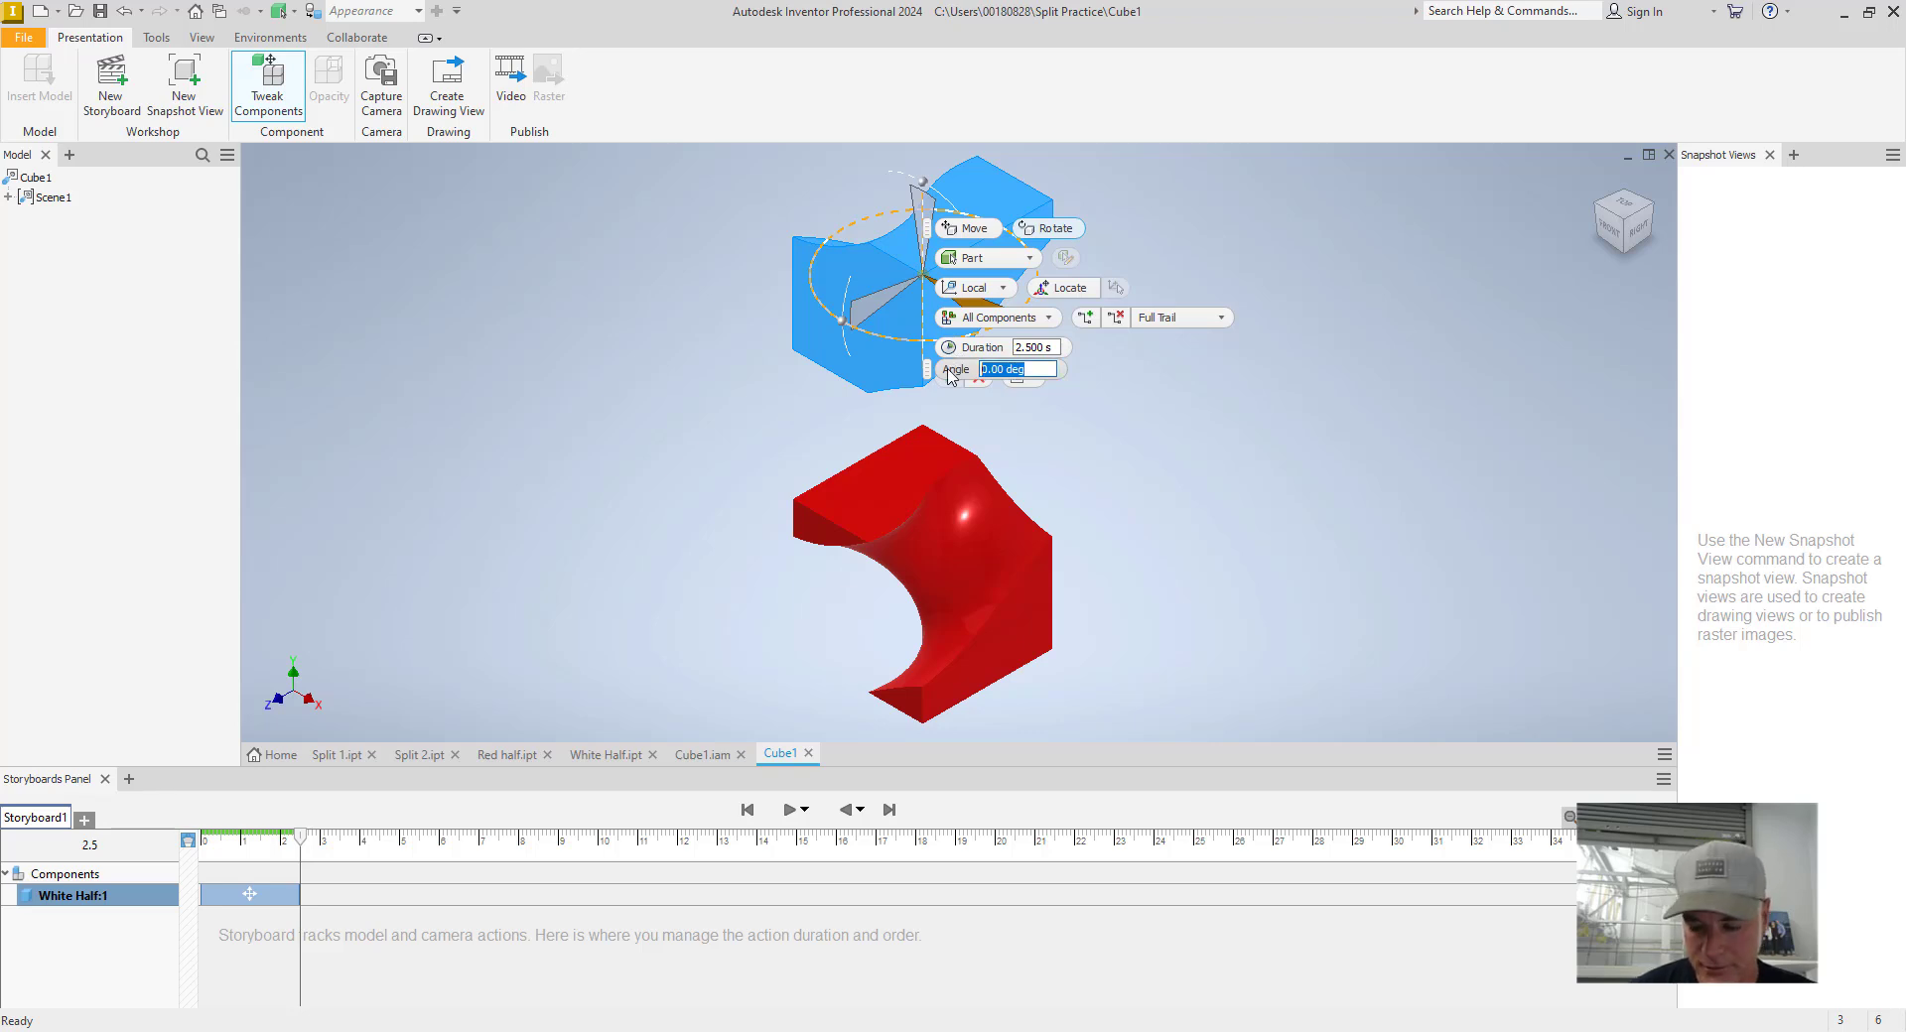
type("360")
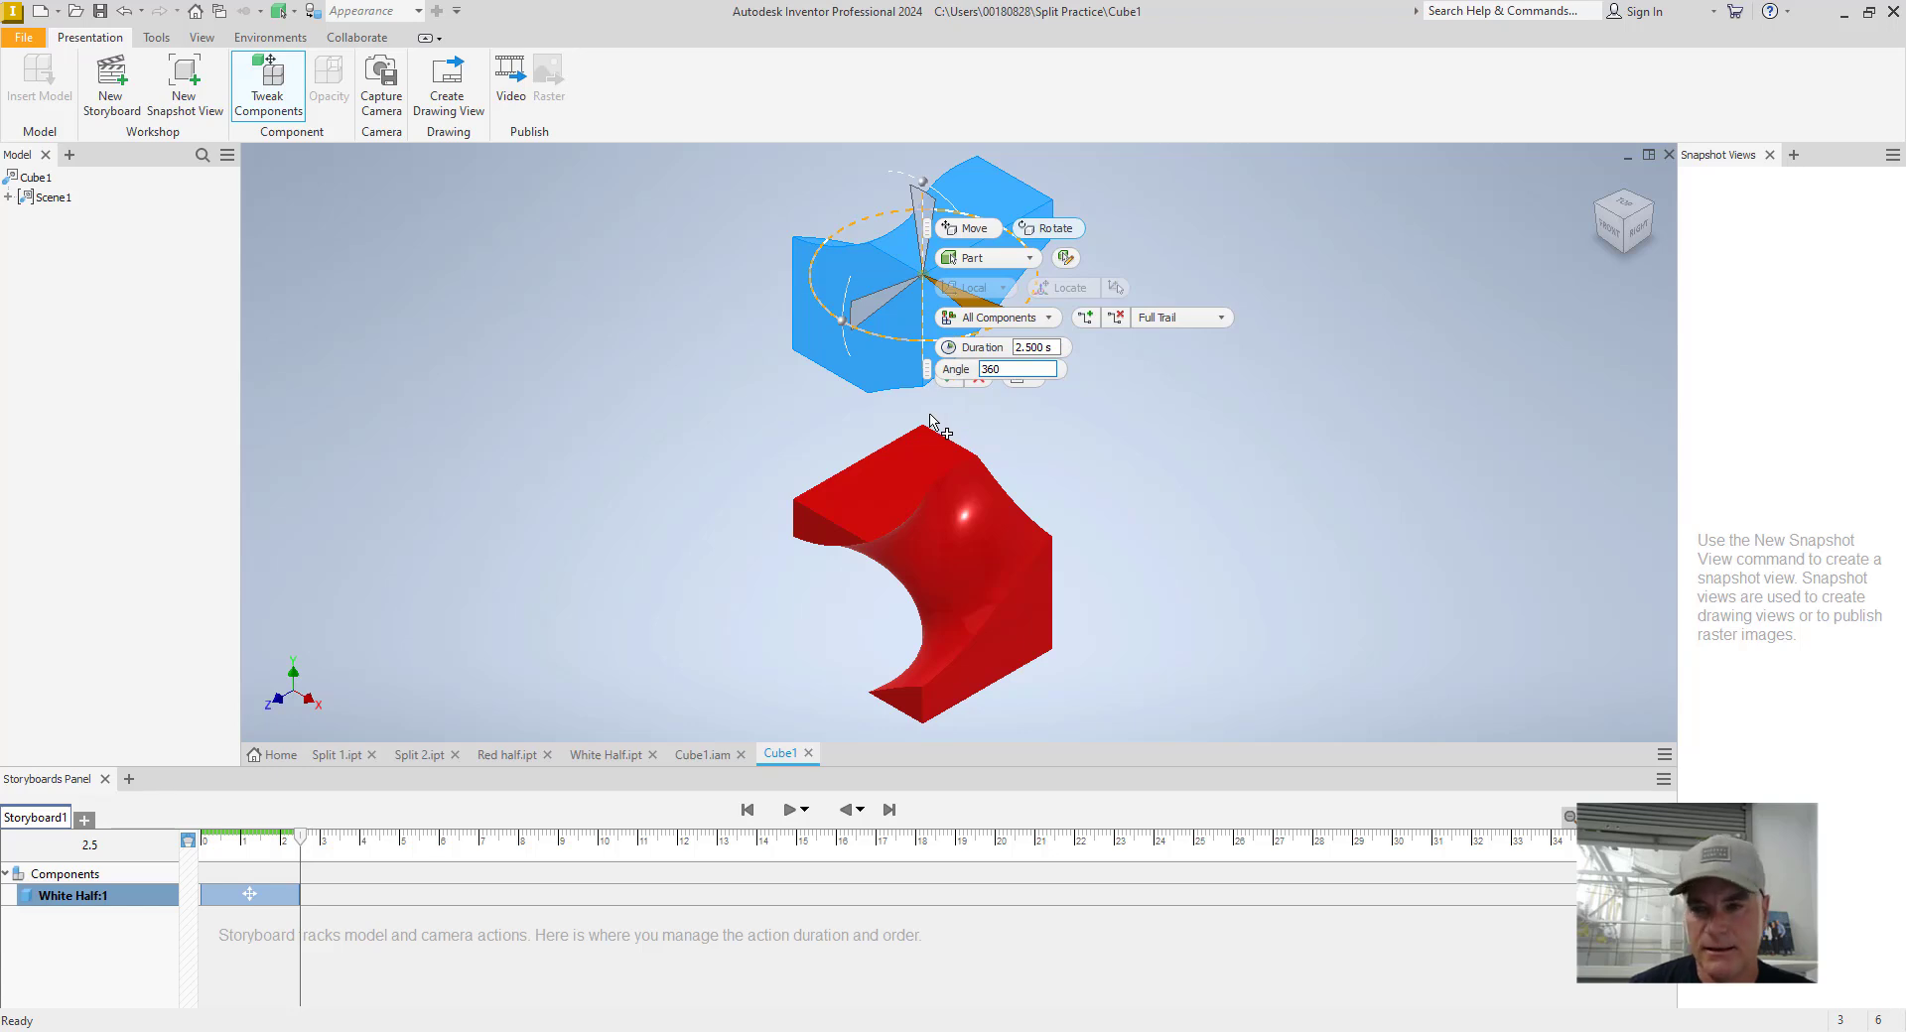
key("Return")
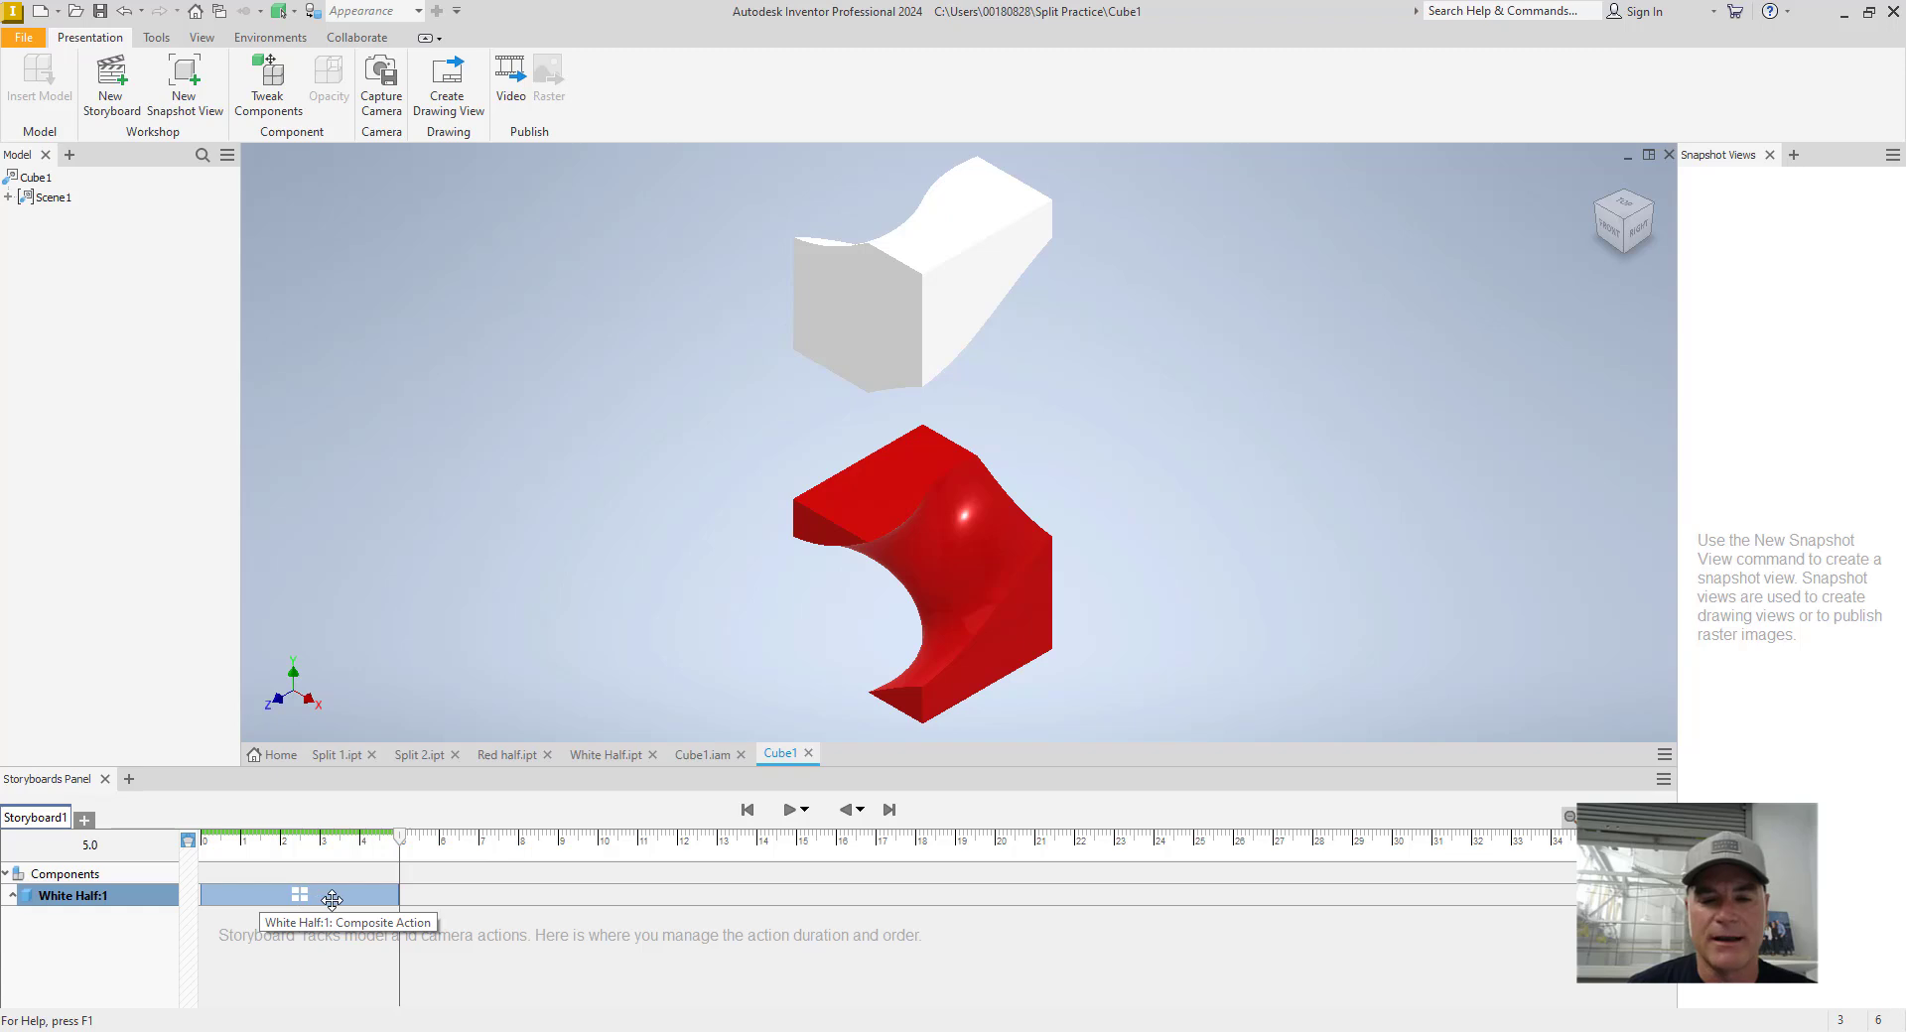
left_click(788, 810)
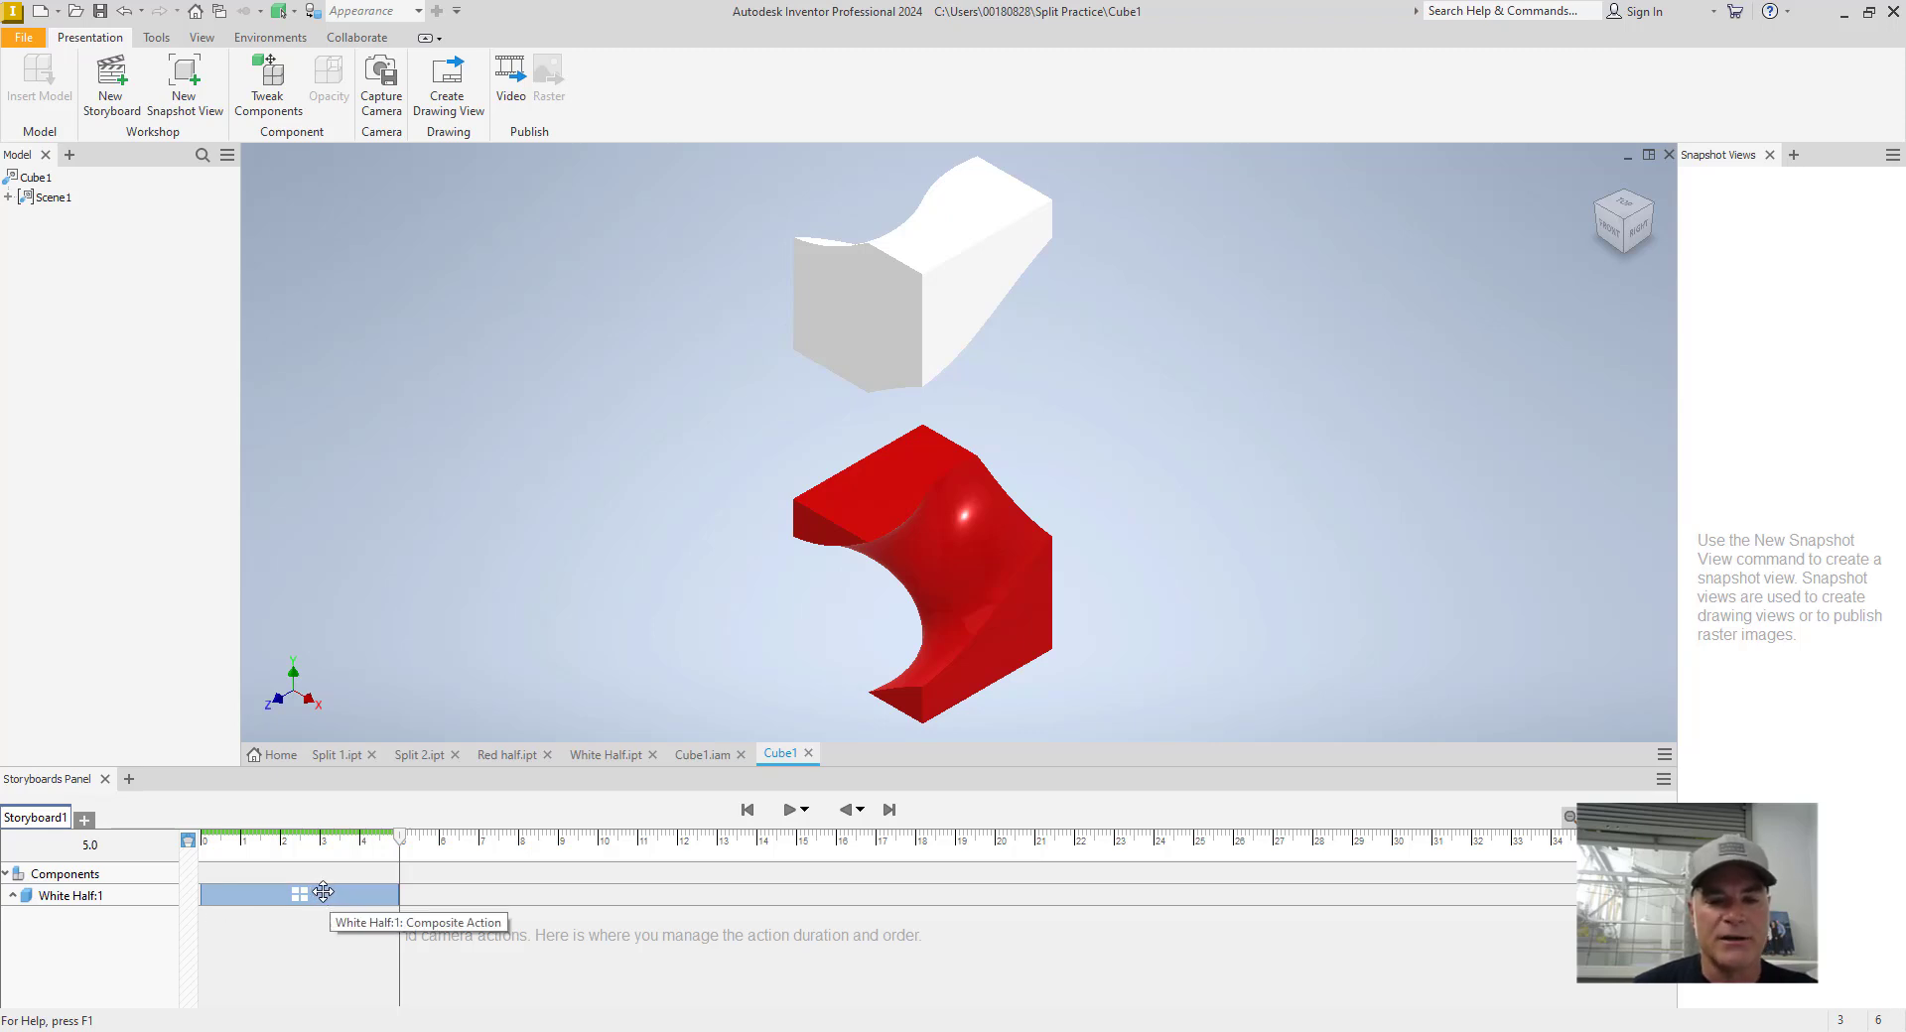
- Expand the white half's composite action and shift its rotation to start at 0.00 s, simultaneous with the move action
left_click(289, 892)
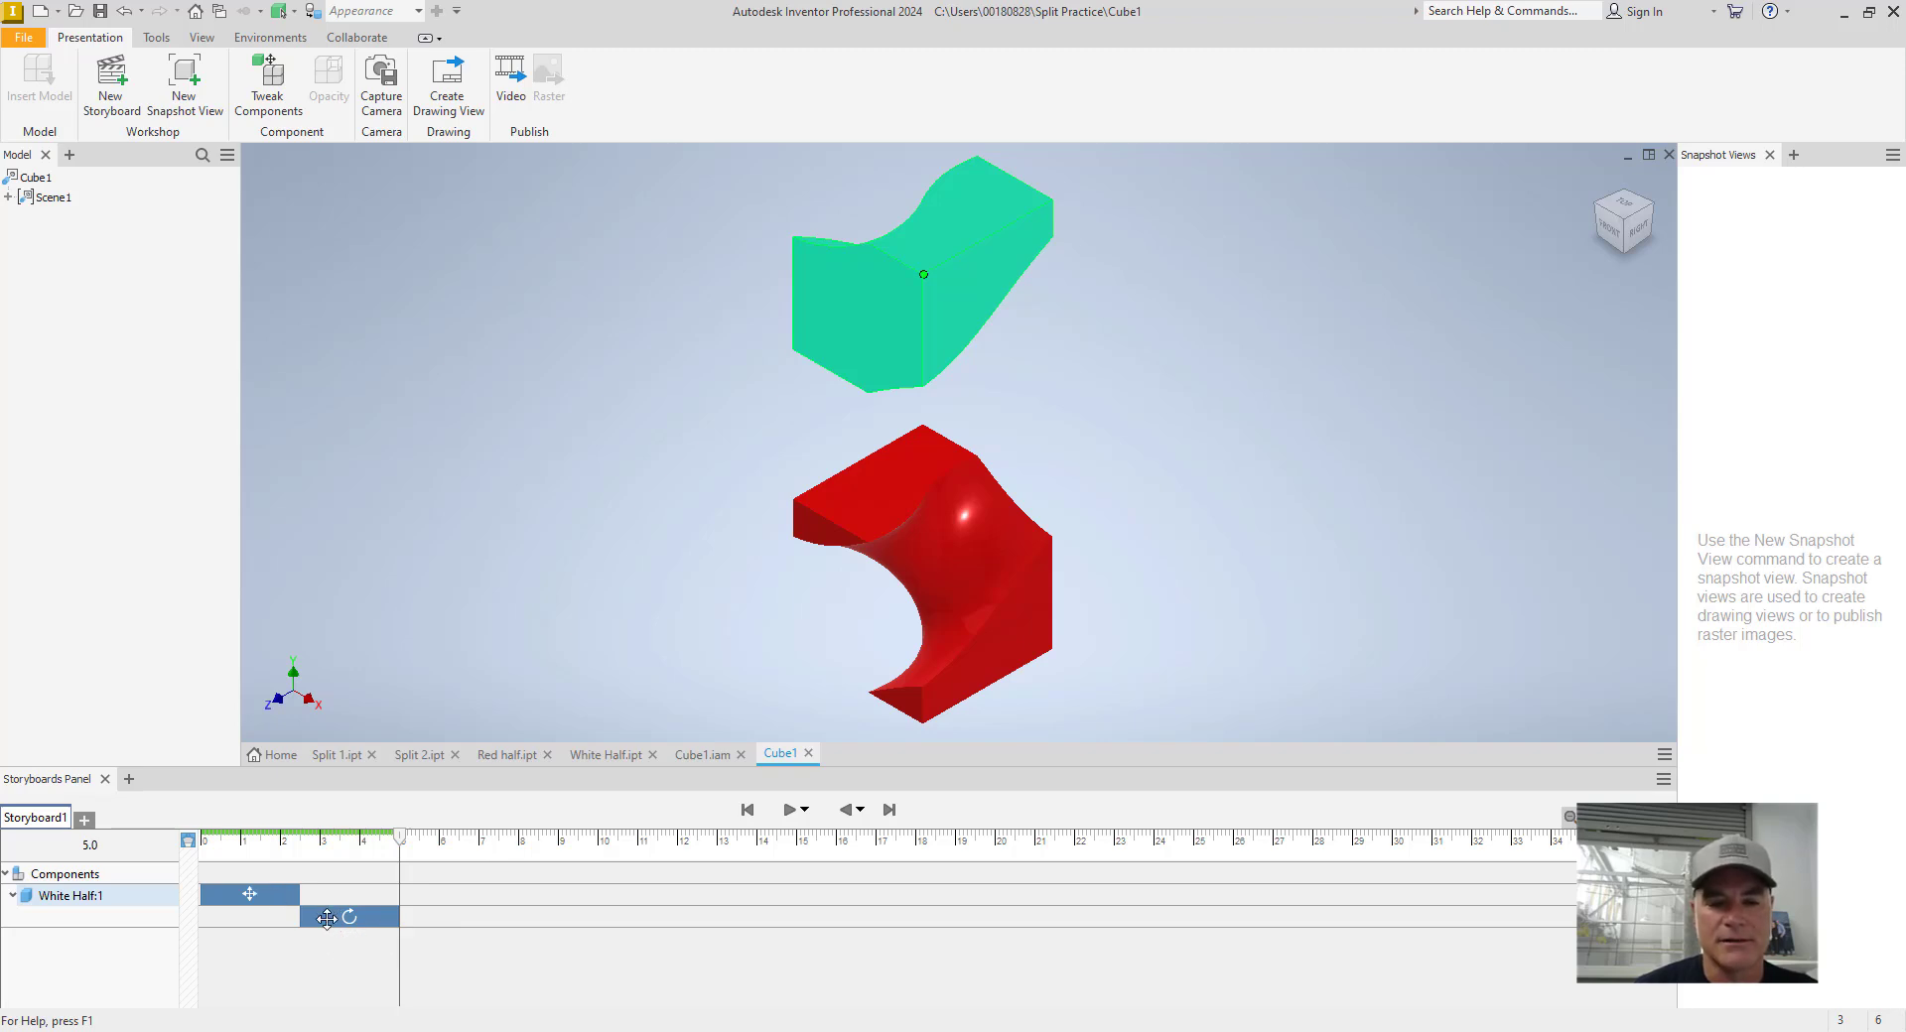
left_click(323, 956)
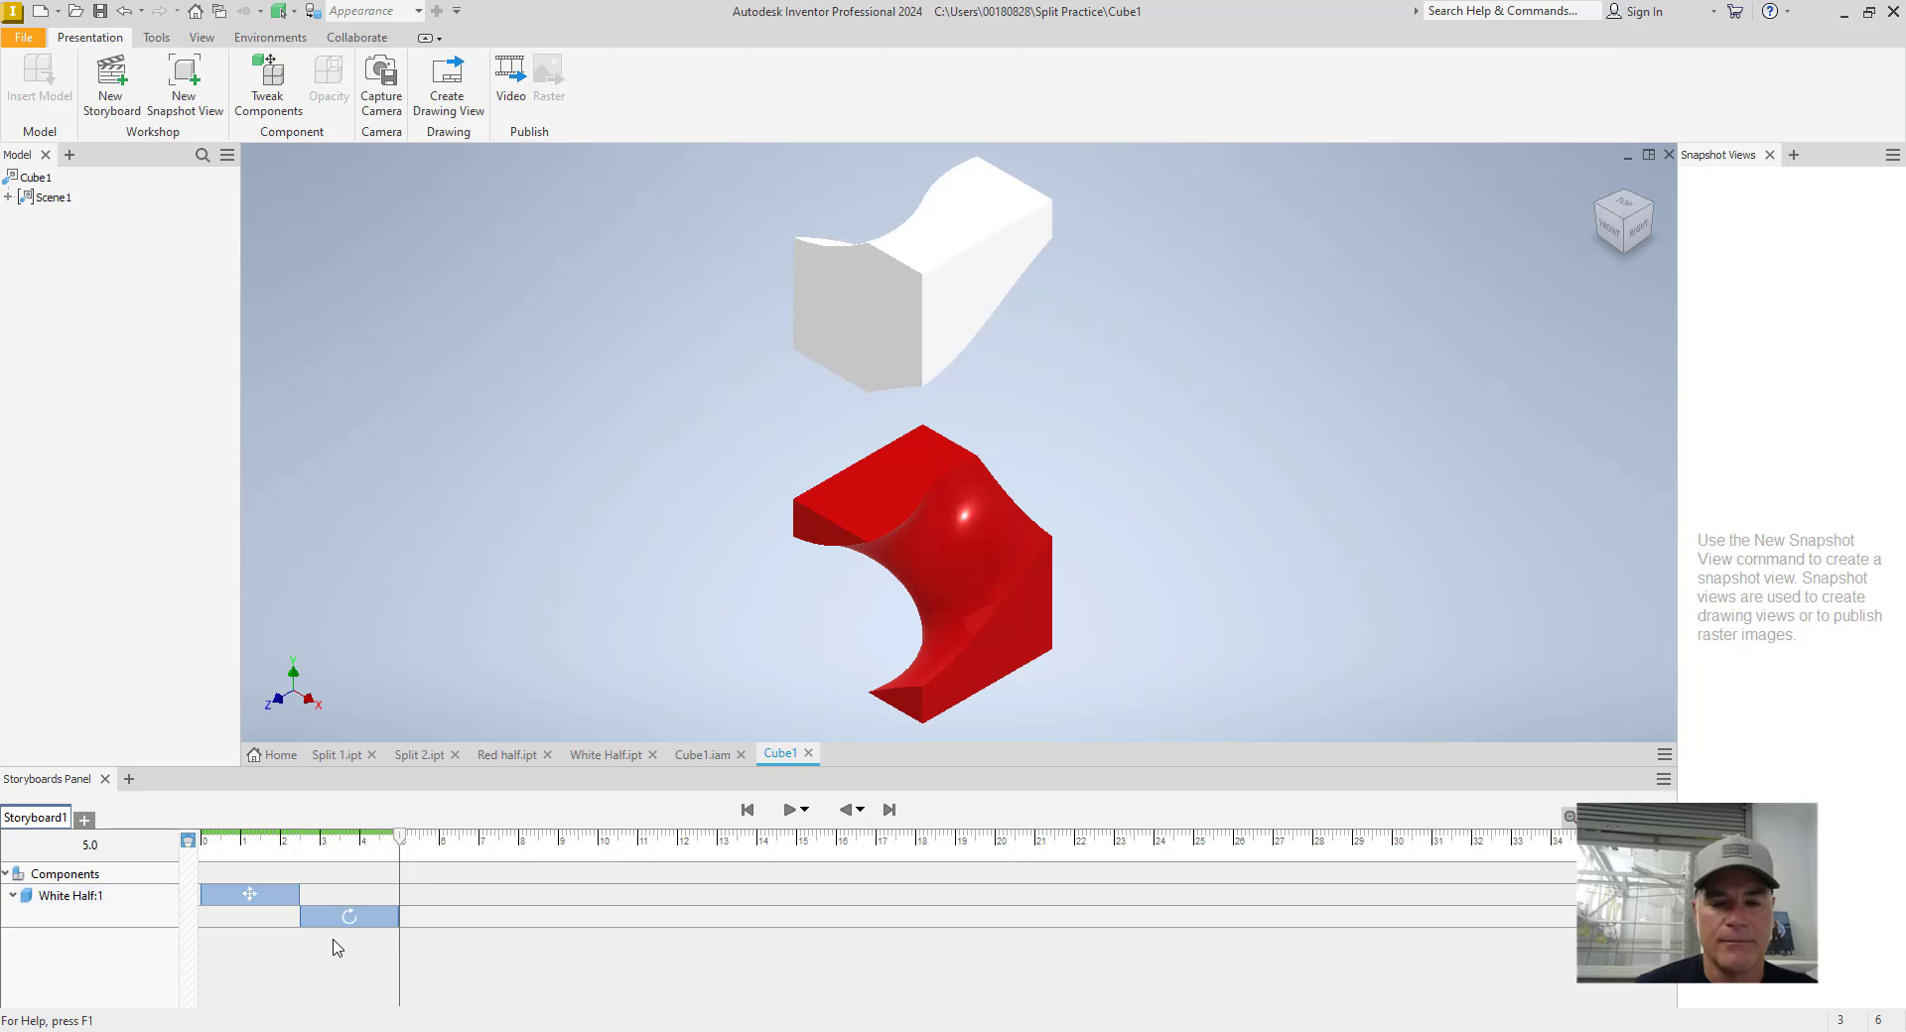
left_click_drag(332, 916, 230, 917)
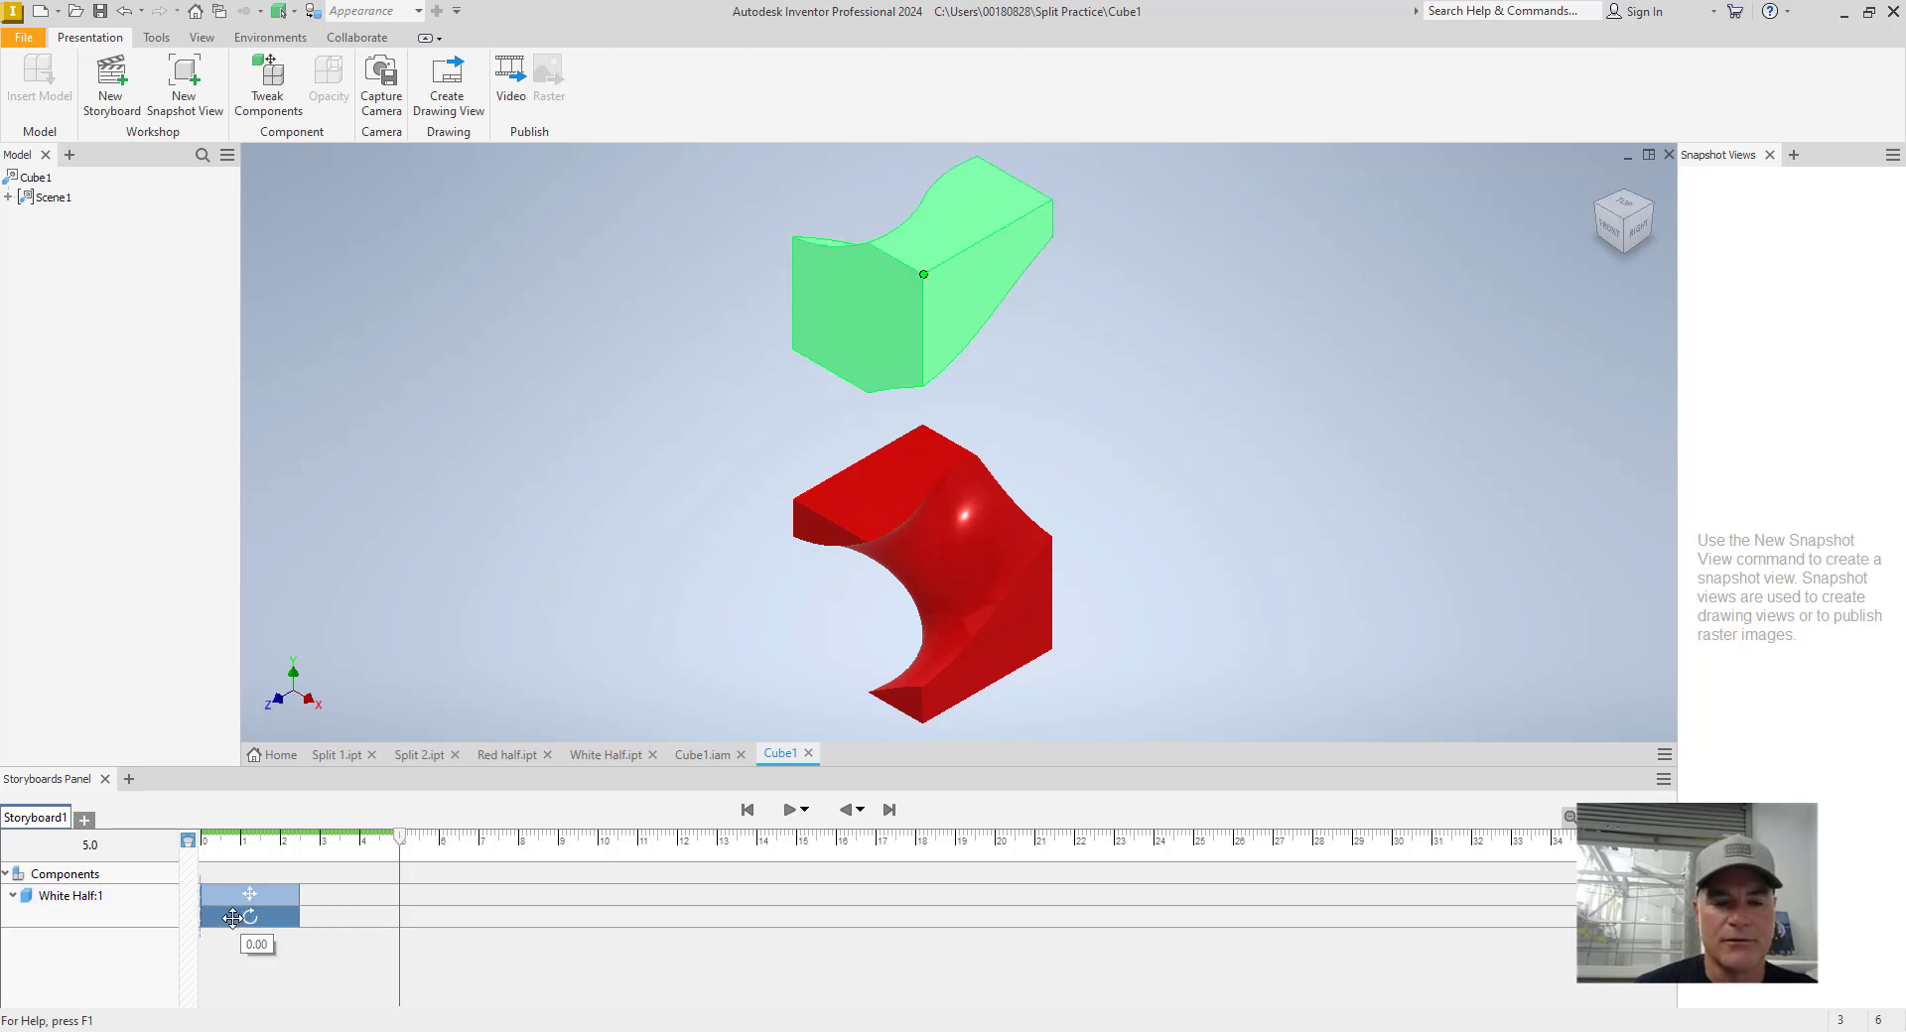
- Select both the move and rotation actions of the white half and shift them together to start at about 0.6 s
left_click(245, 897)
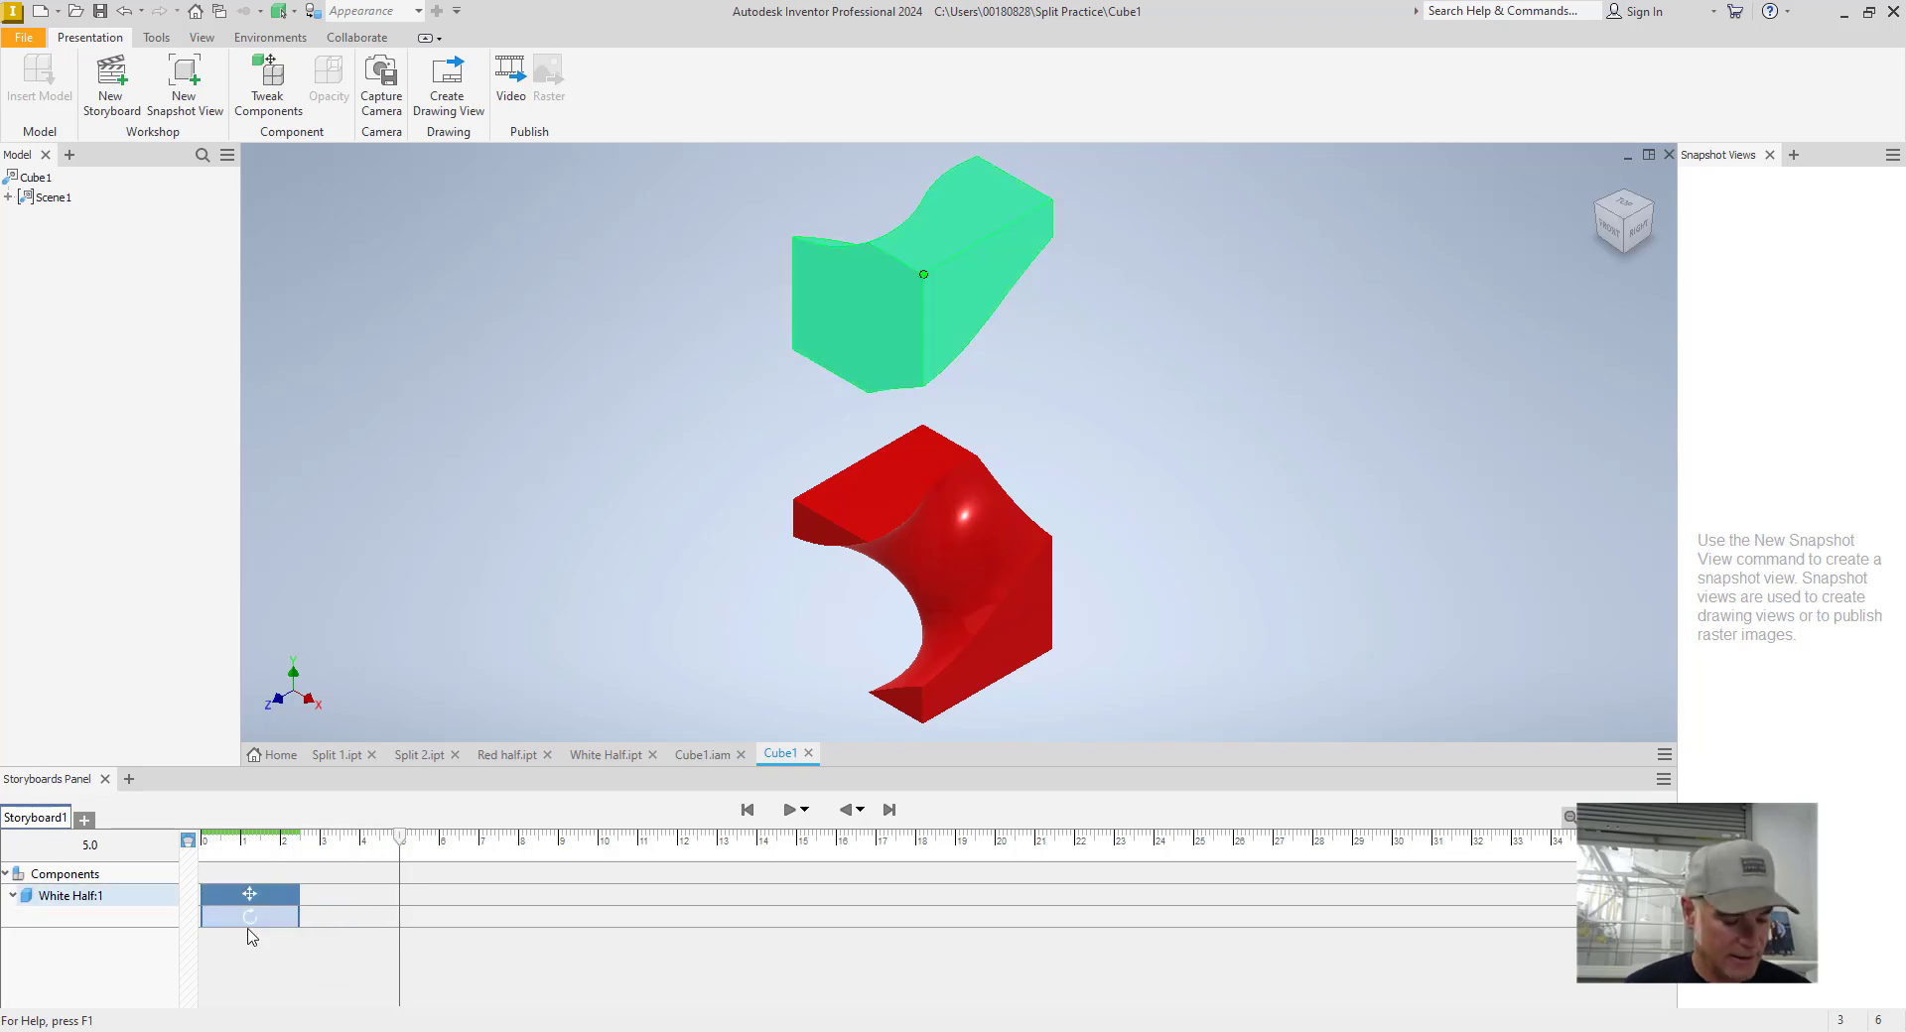
left_click(254, 918, "ctrl")
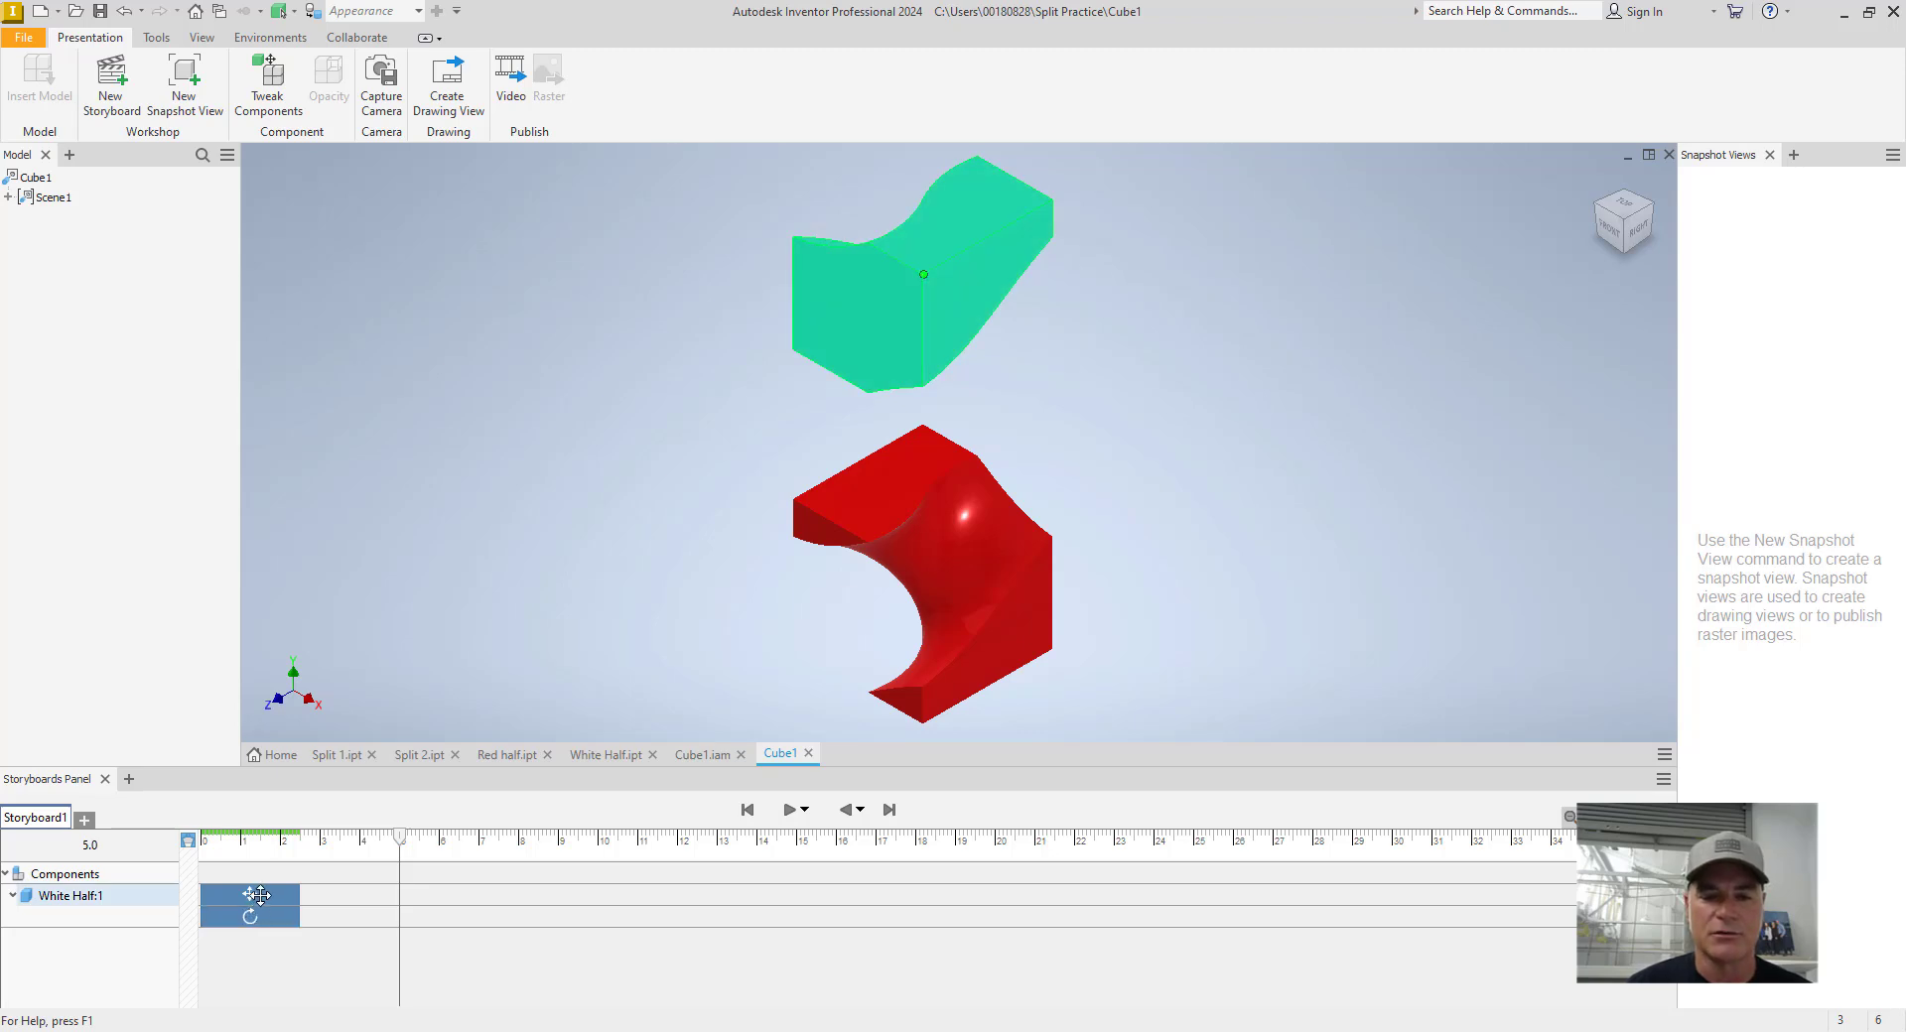
left_click_drag(256, 899, 285, 896)
left_click(283, 948)
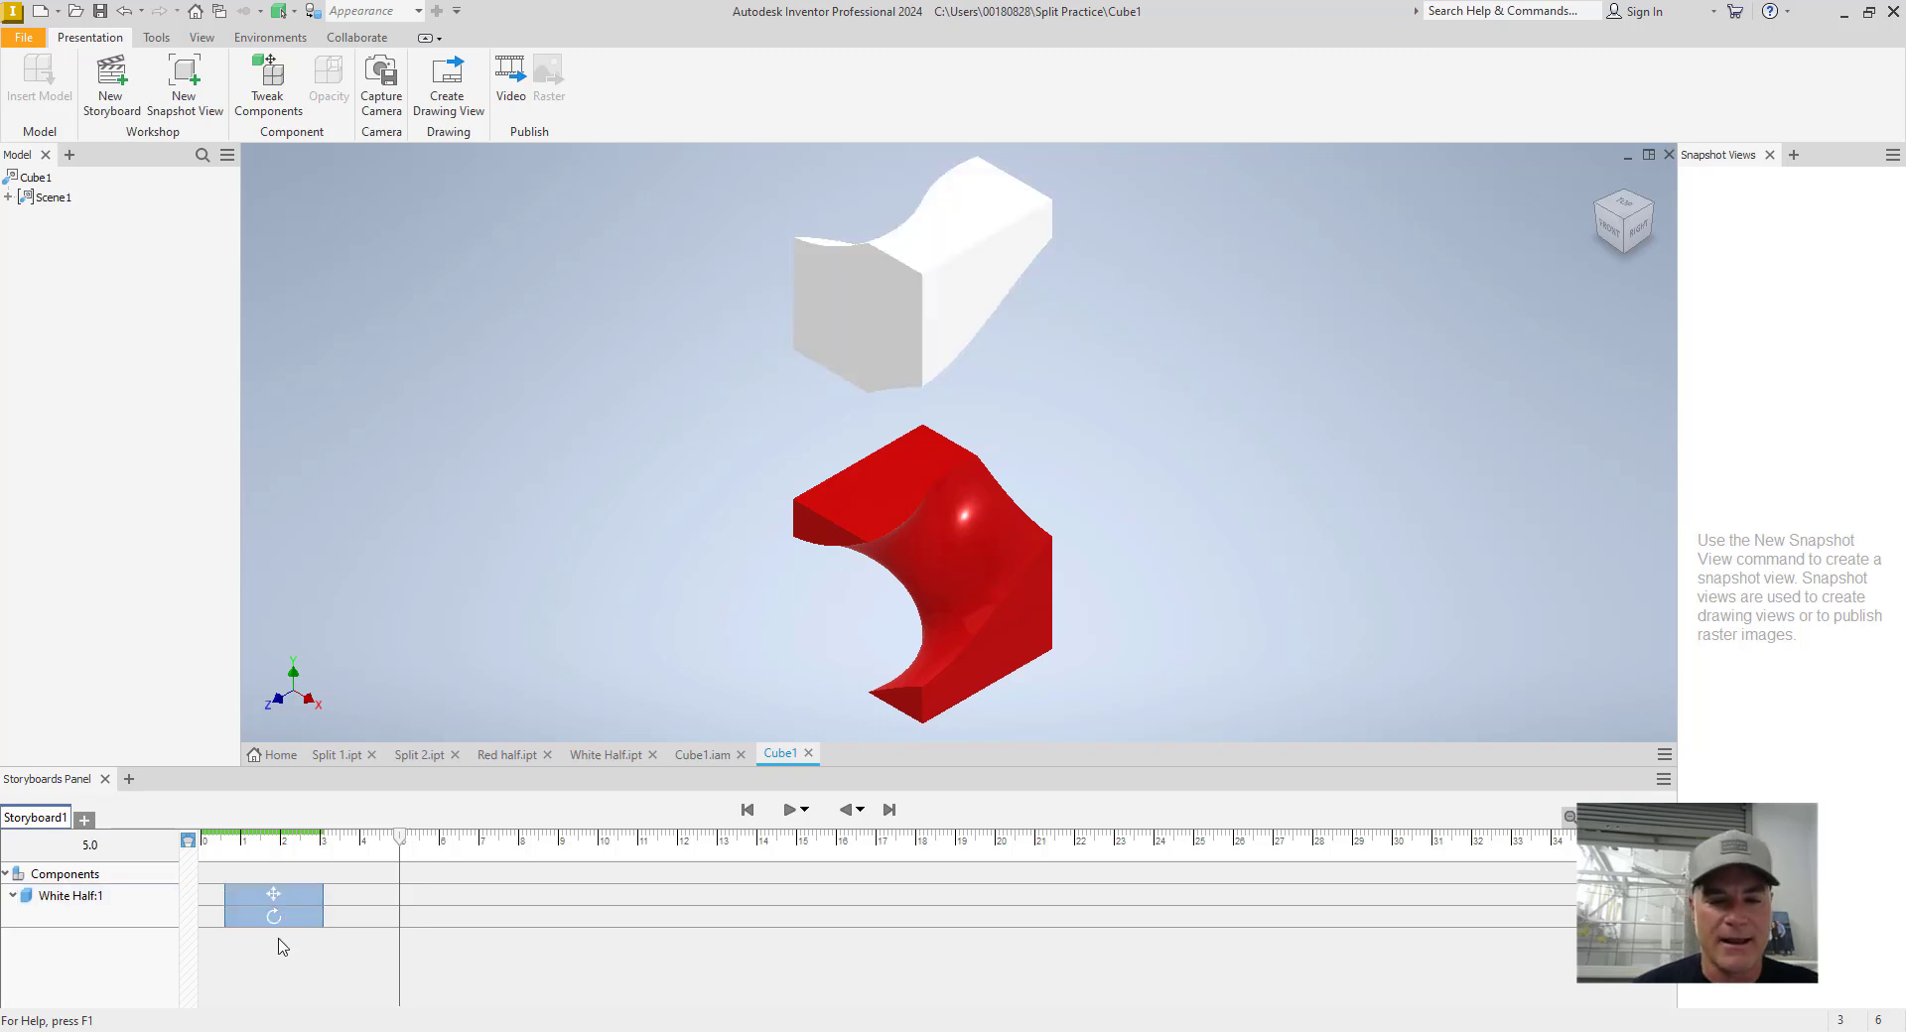
- Return the storyboard to its beginning and play the combined move and rotation animation
left_click(791, 812)
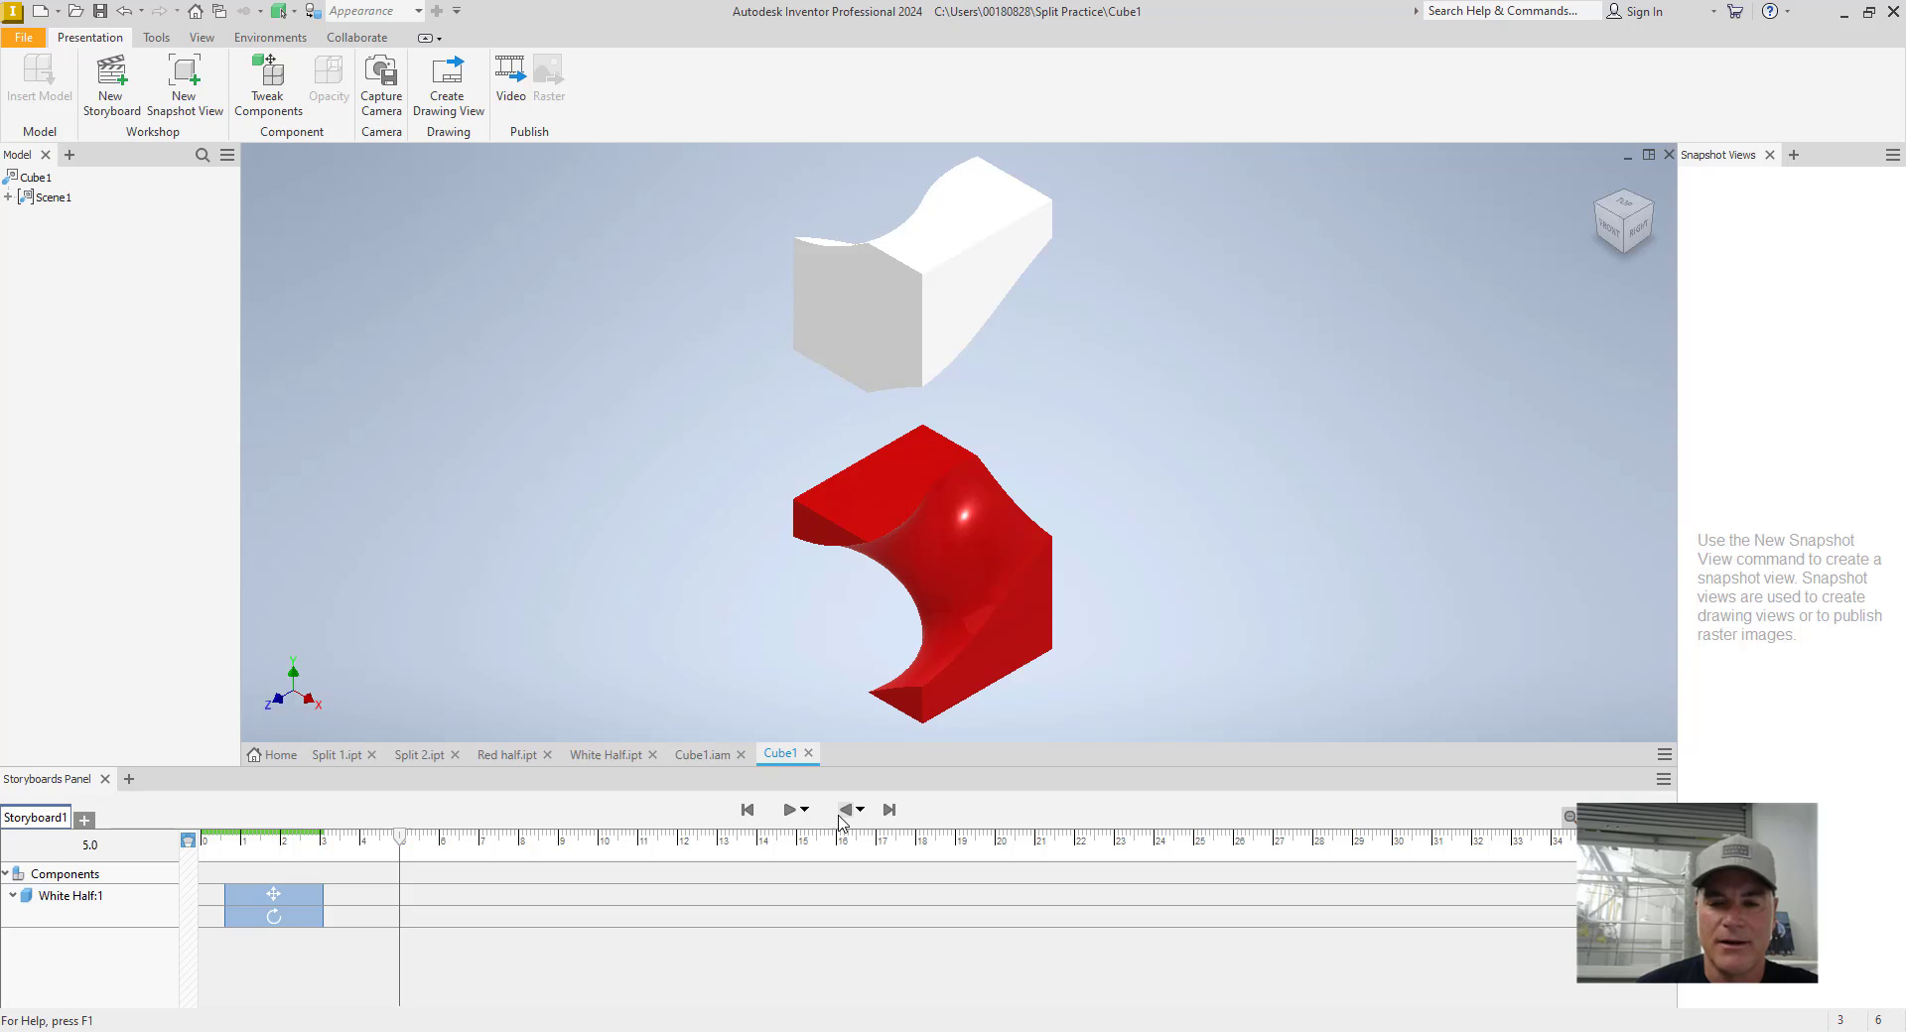
left_click(748, 811)
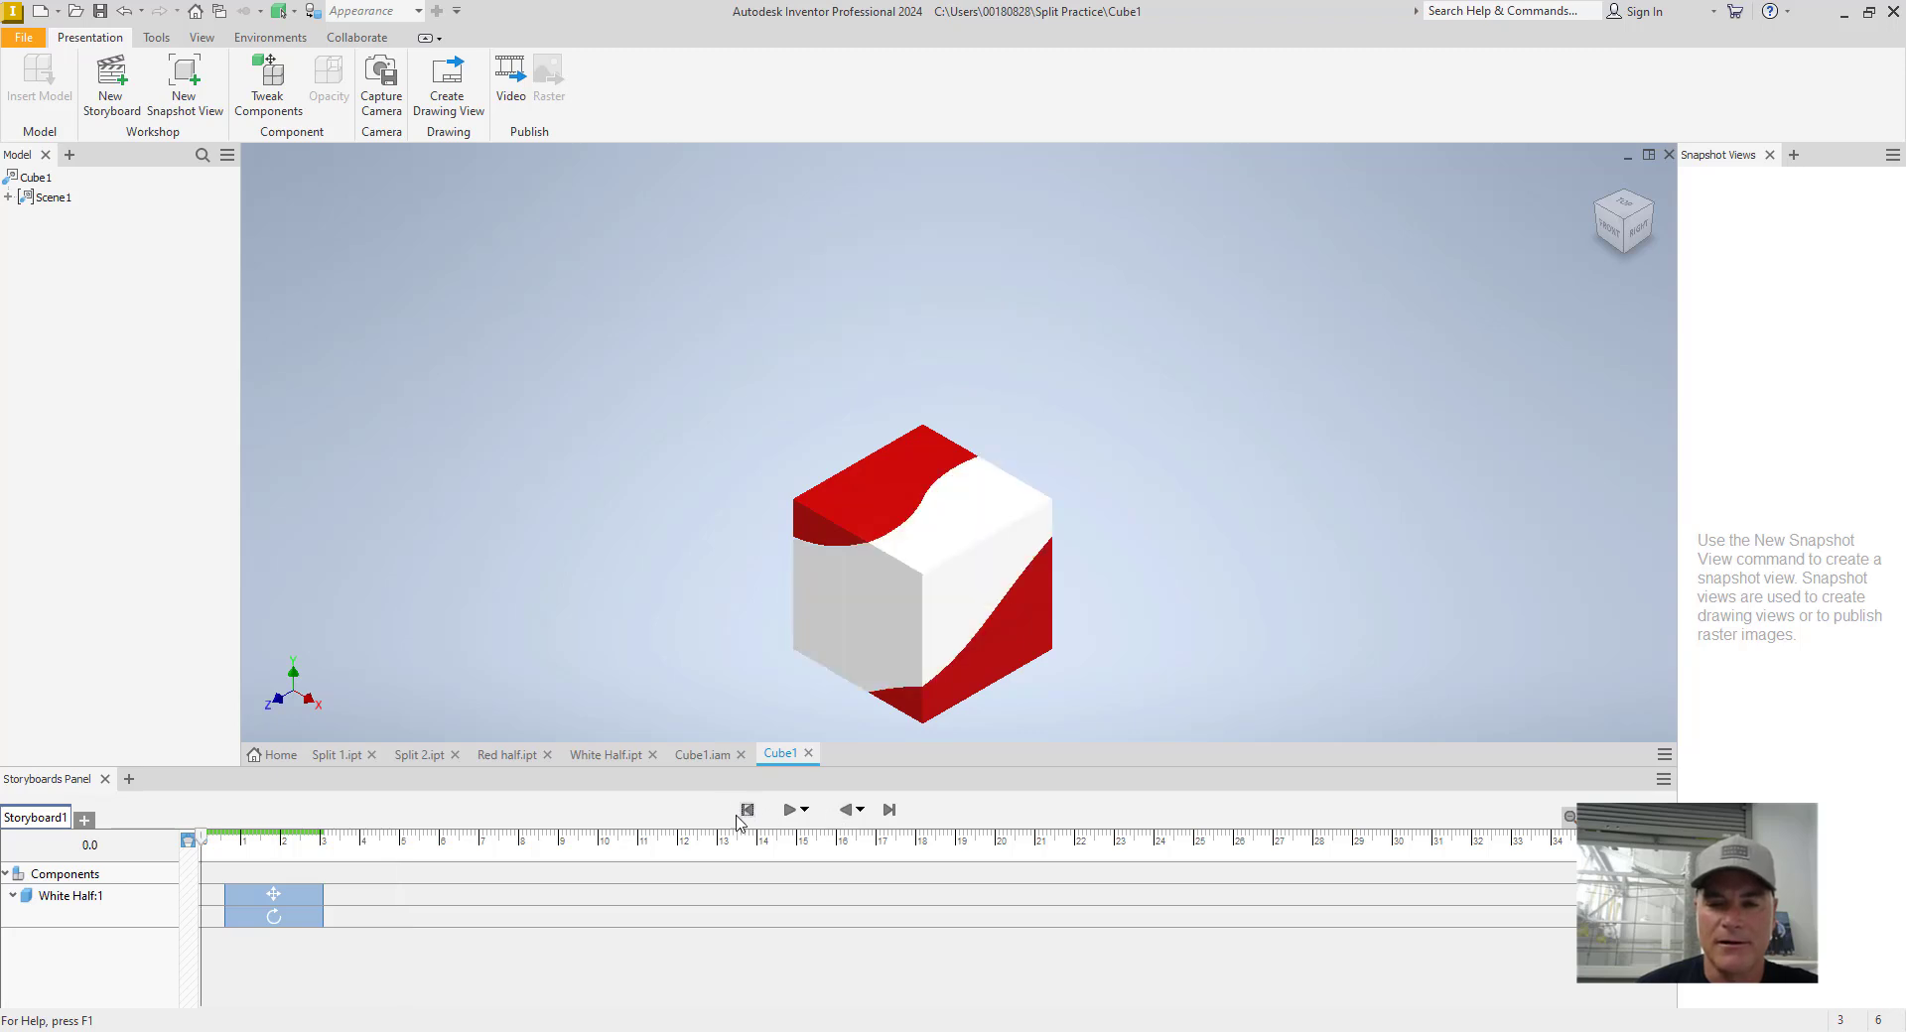
left_click(790, 810)
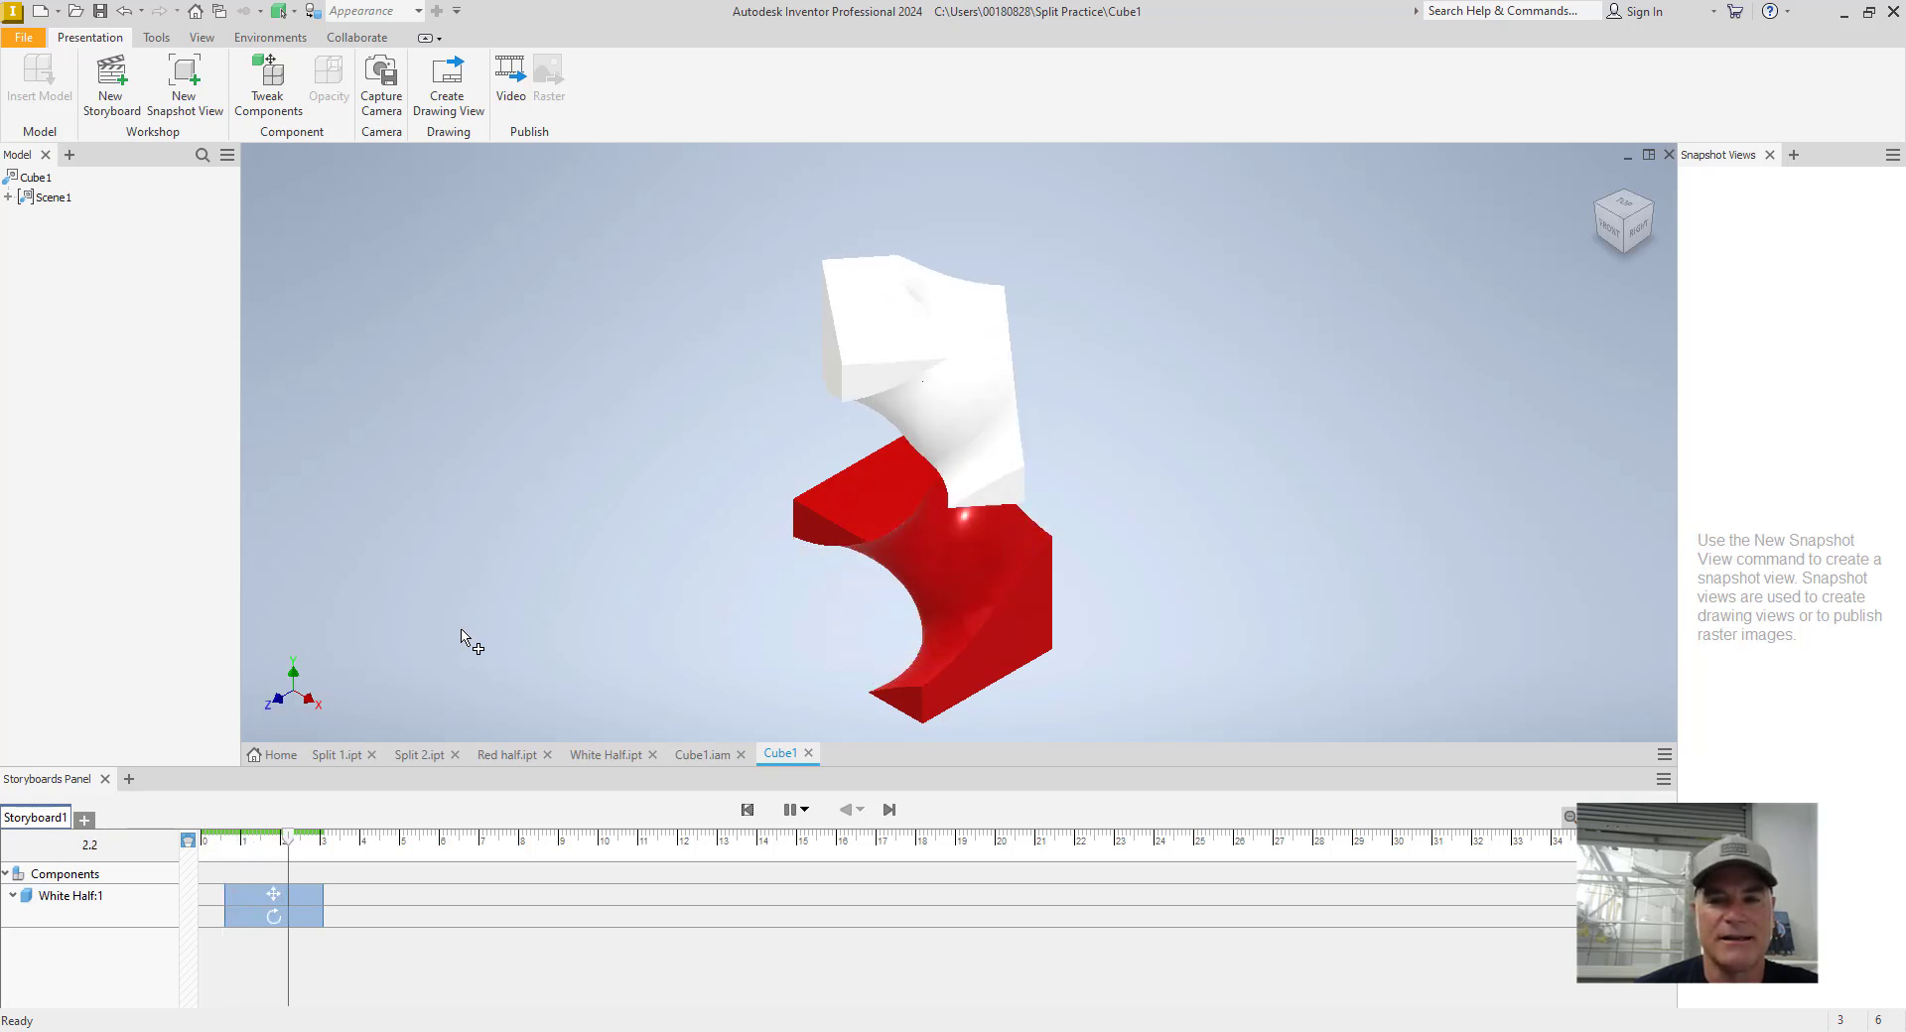